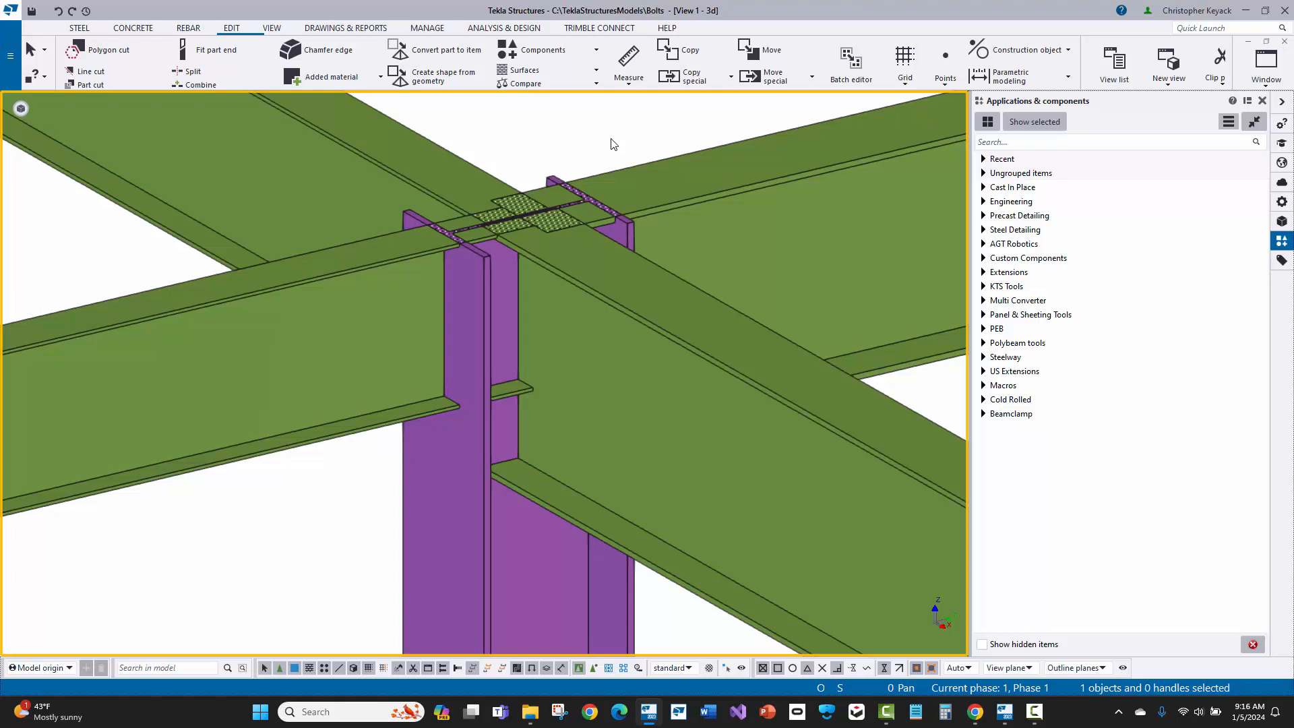
# Step: Find component 186 and create a Column with stiffeners (186) connection between the purple column and the green beam framing into its web
pyautogui.click(1025, 145)
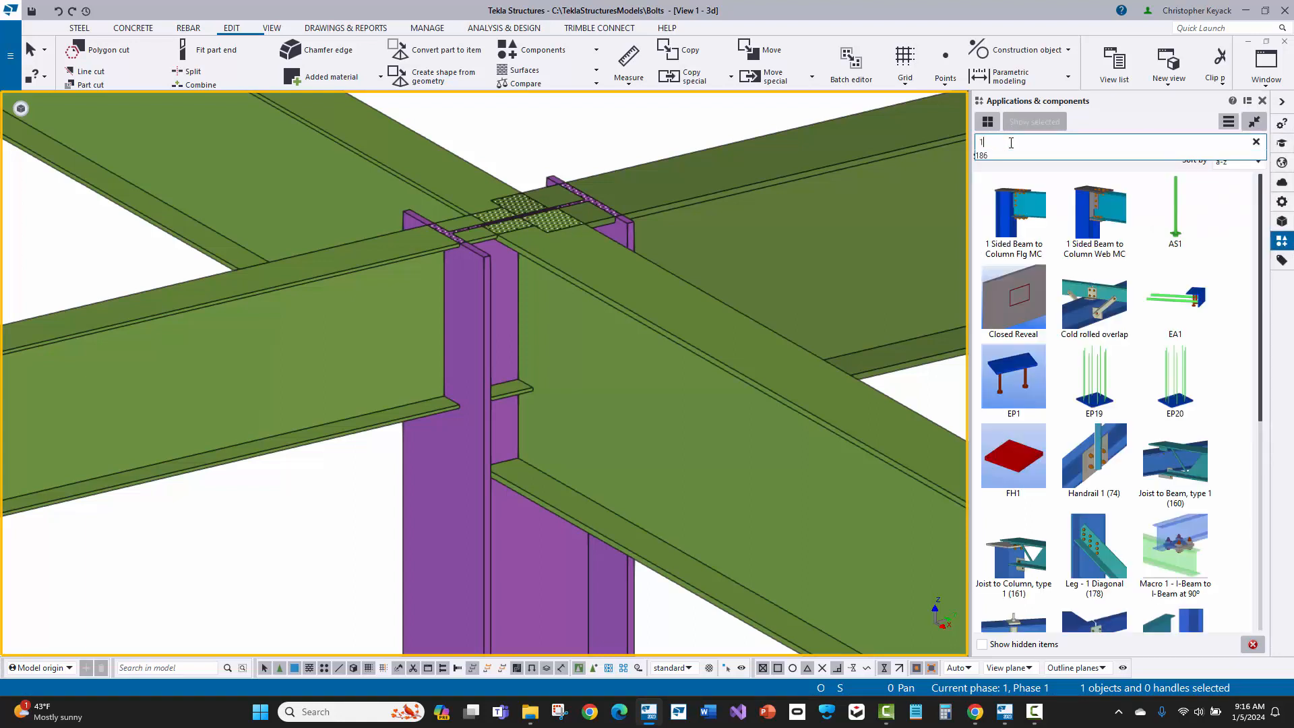
pyautogui.write('86')
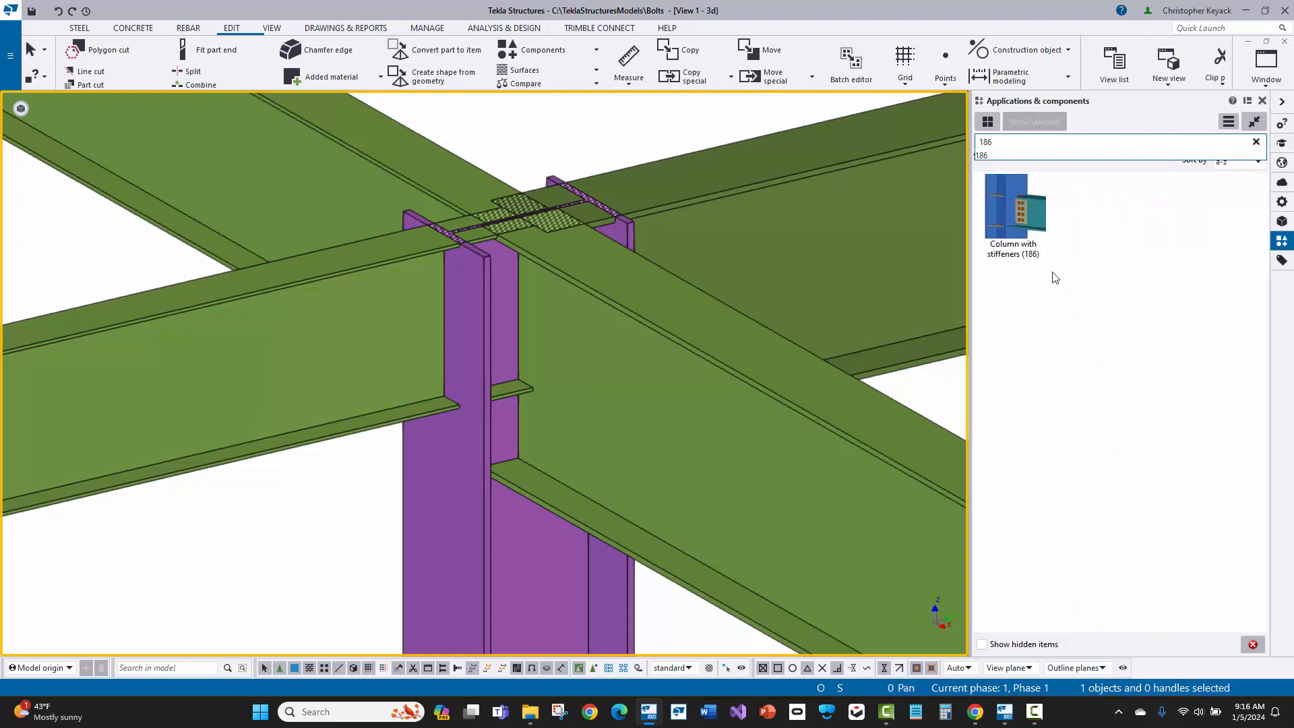
pyautogui.click(1053, 326)
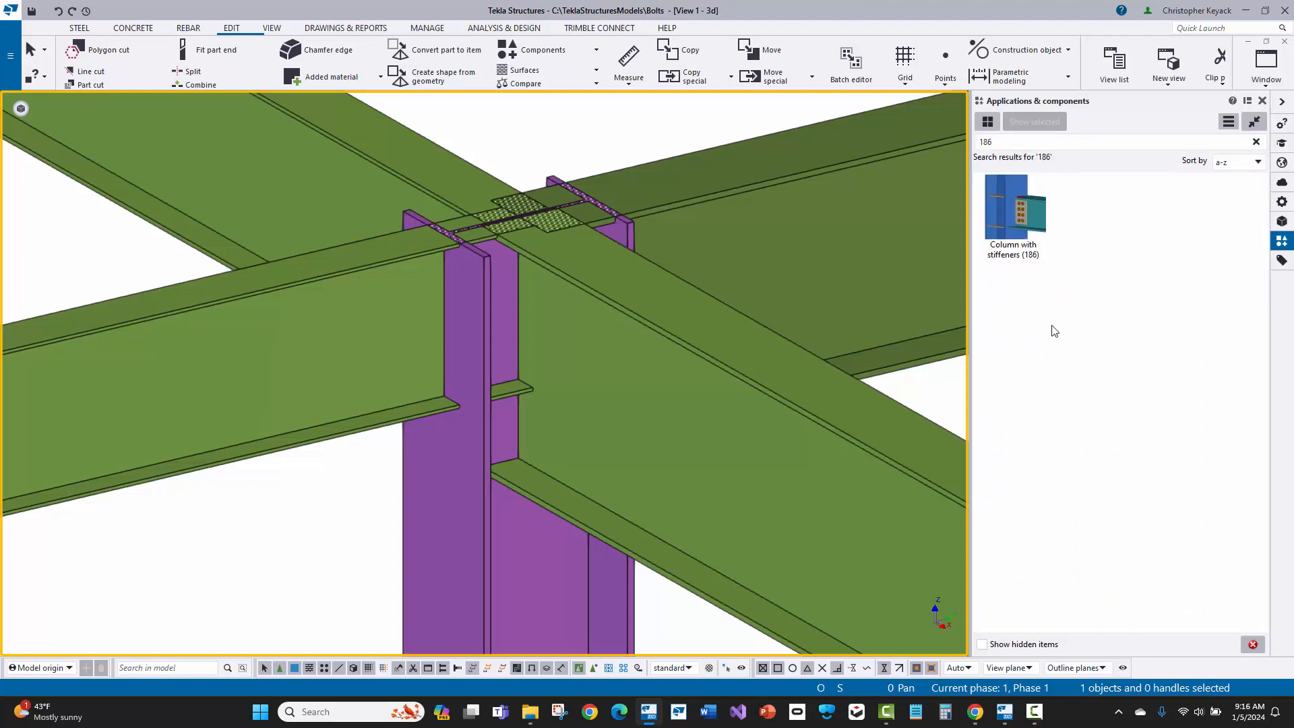
pyautogui.click(1009, 202)
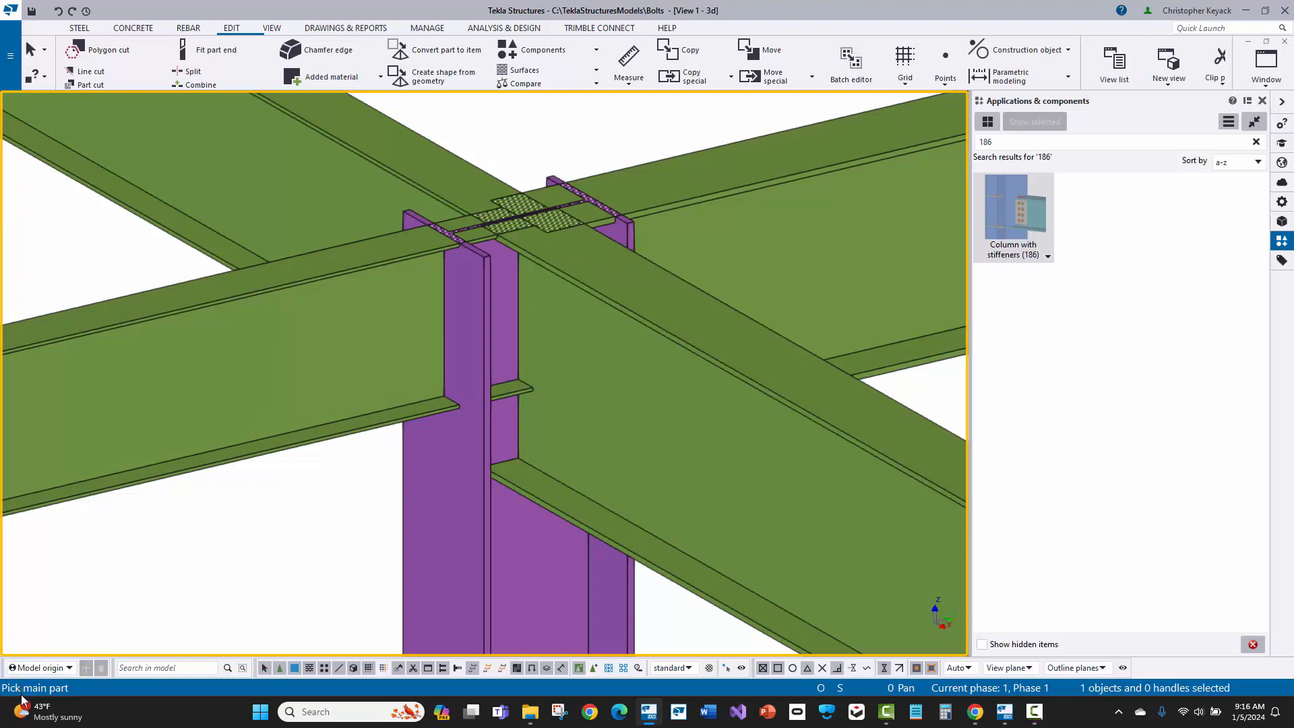
pyautogui.click(425, 551)
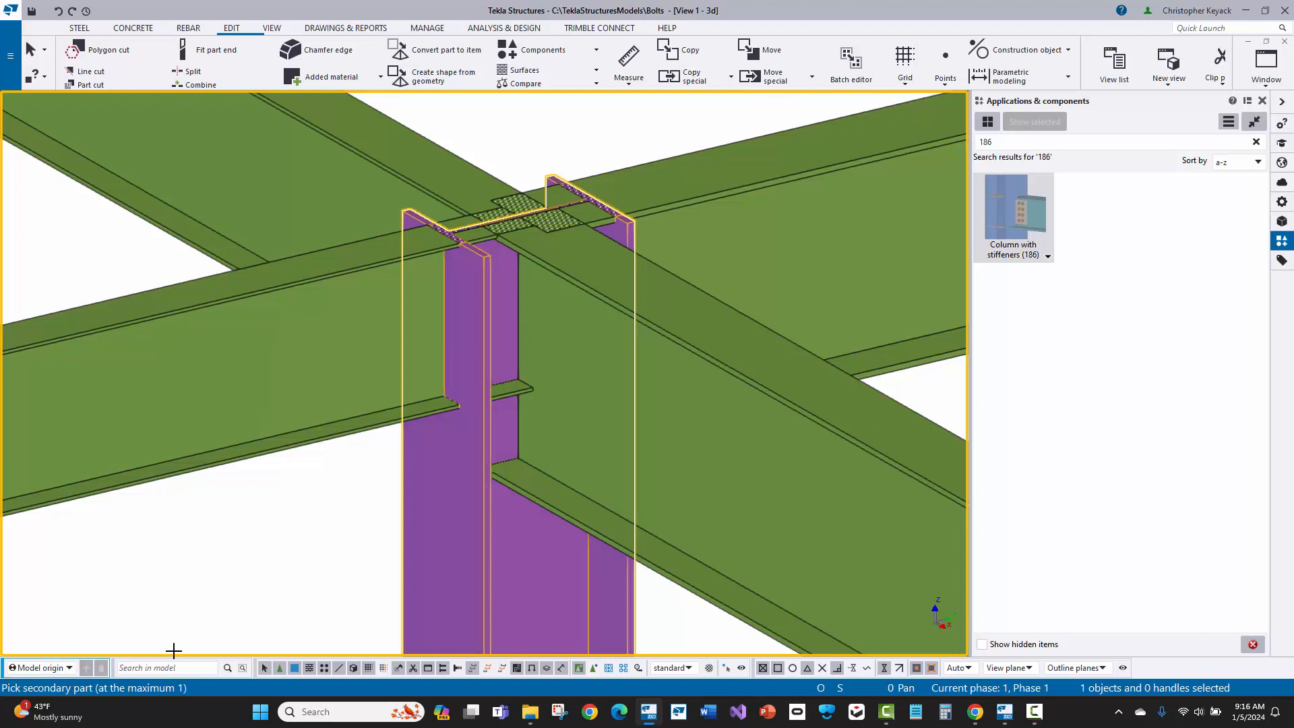
pyautogui.click(707, 430)
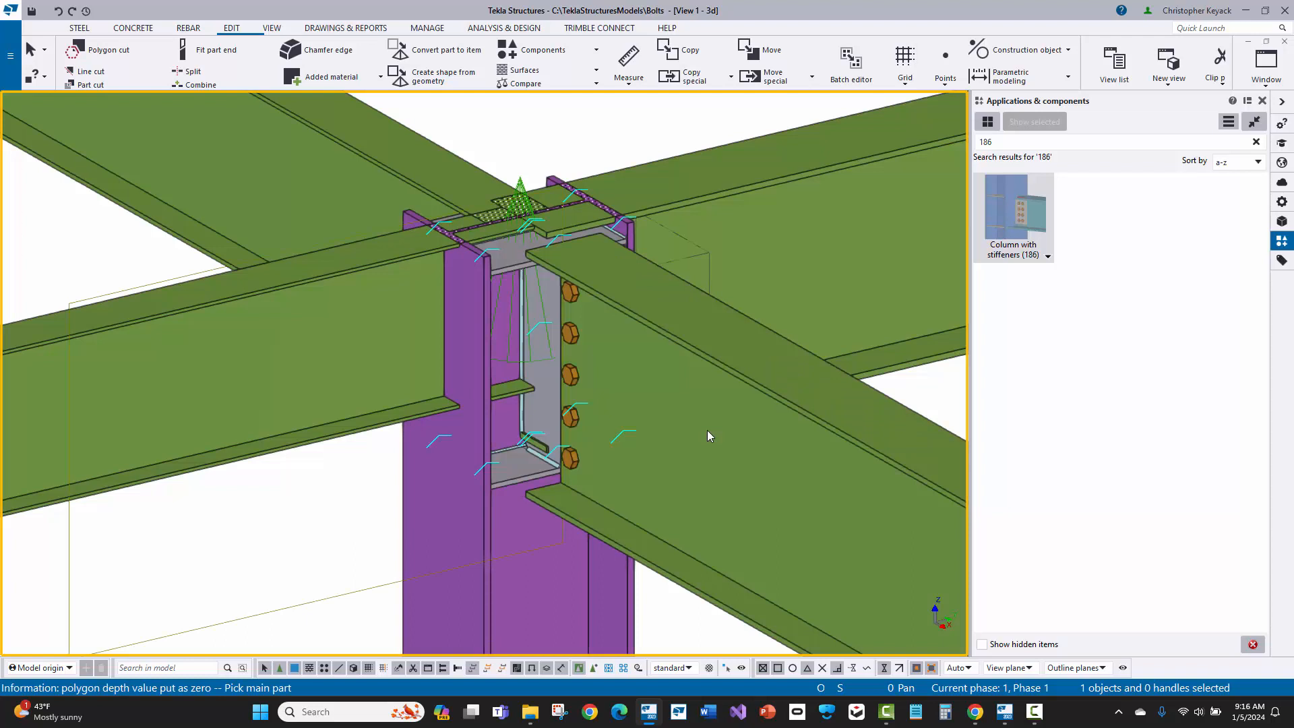
pyautogui.rightClick(612, 137)
pyautogui.click(643, 148)
# Step: Inspect the new connection's parts and open its Column with stiffeners (186) properties
pyautogui.click(520, 179)
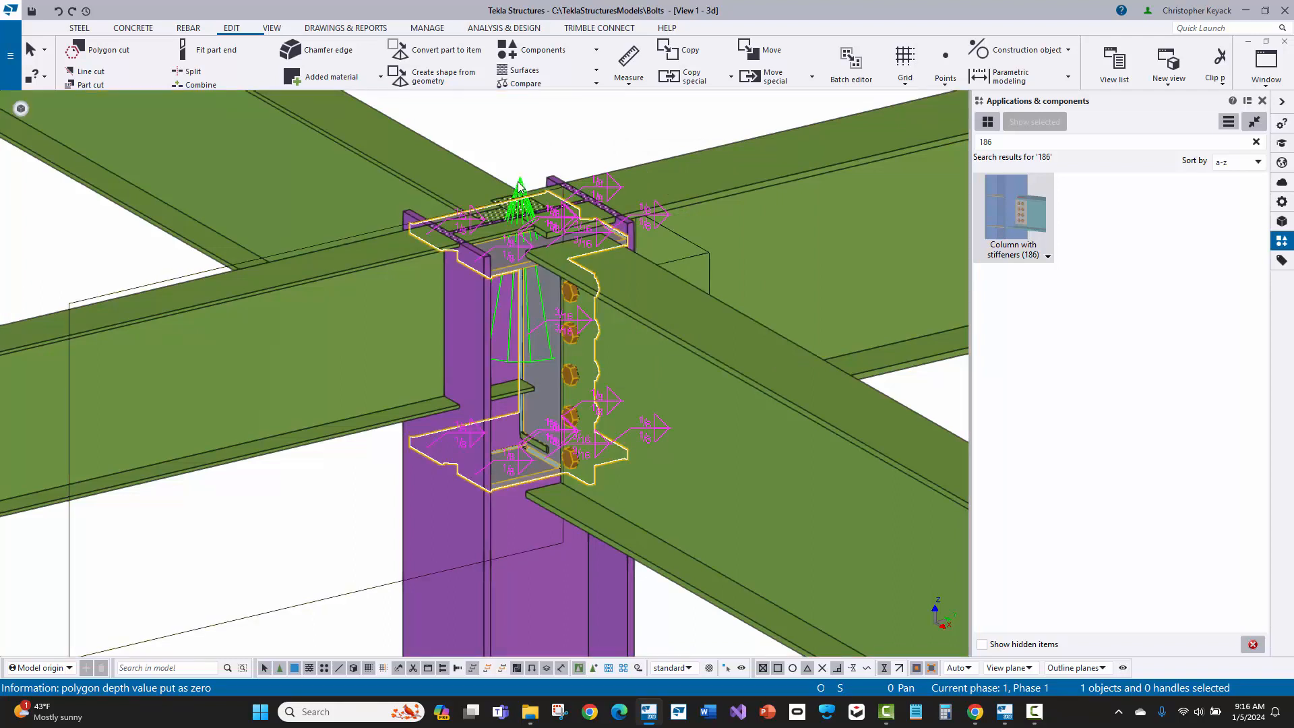
pyautogui.scroll(3, 504, 286)
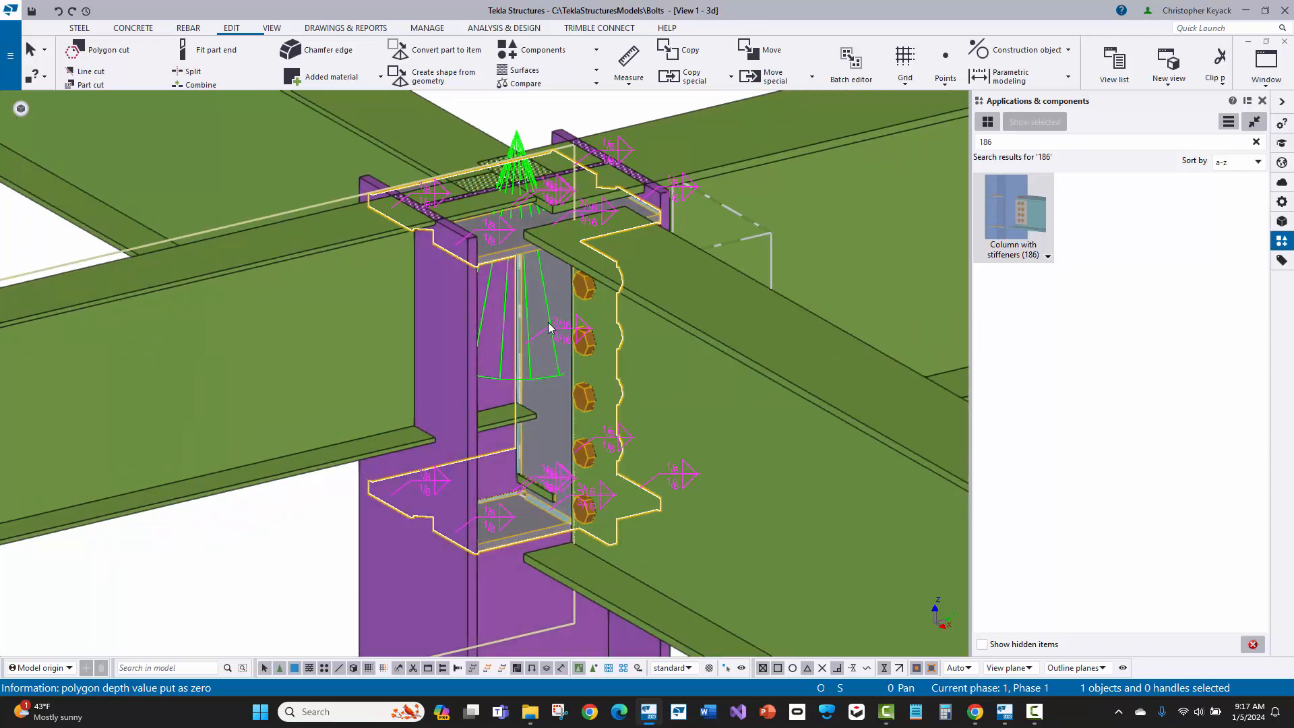
pyautogui.scroll(-1, 549, 325)
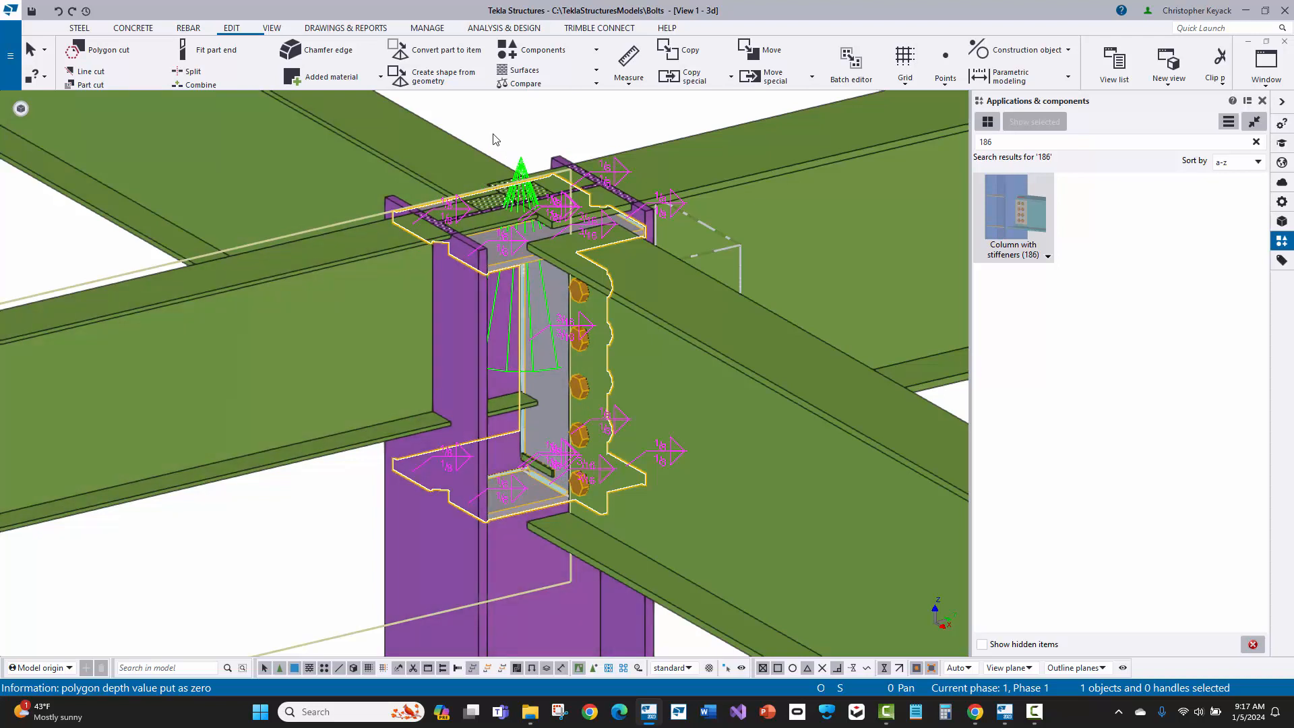
pyautogui.click(401, 146)
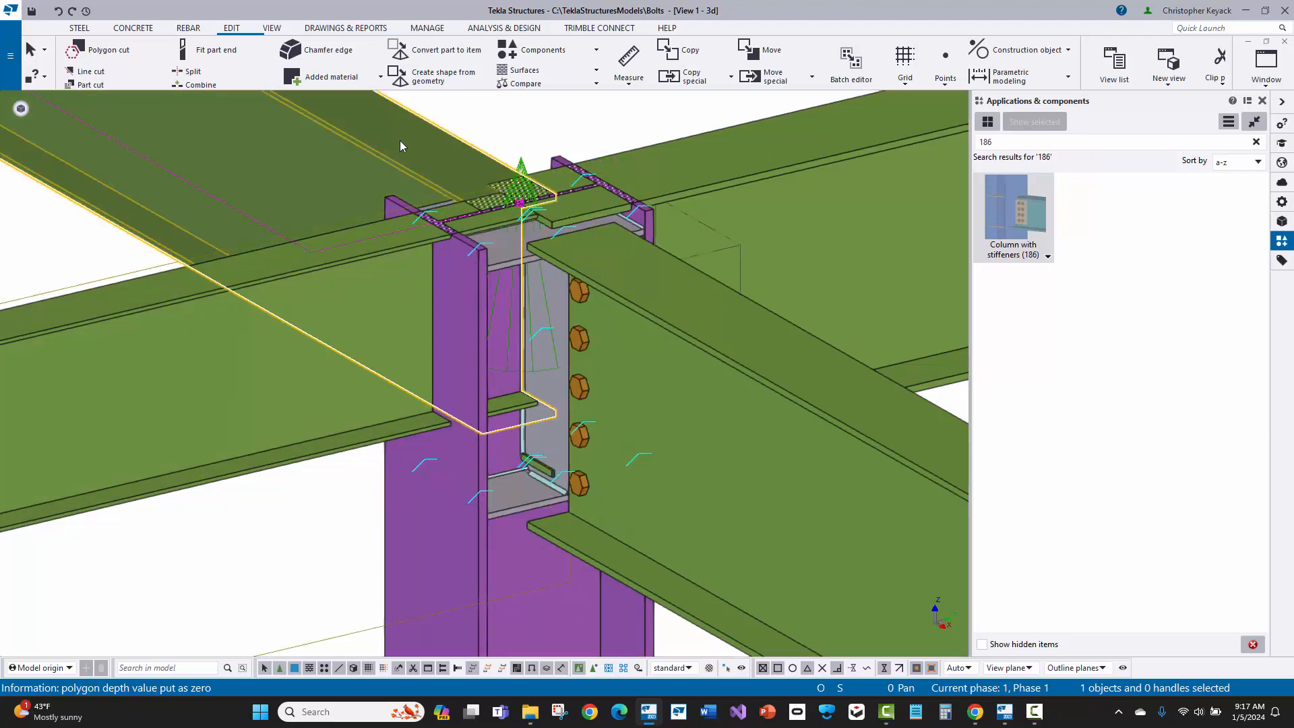
pyautogui.click(519, 167)
pyautogui.doubleClick(520, 165)
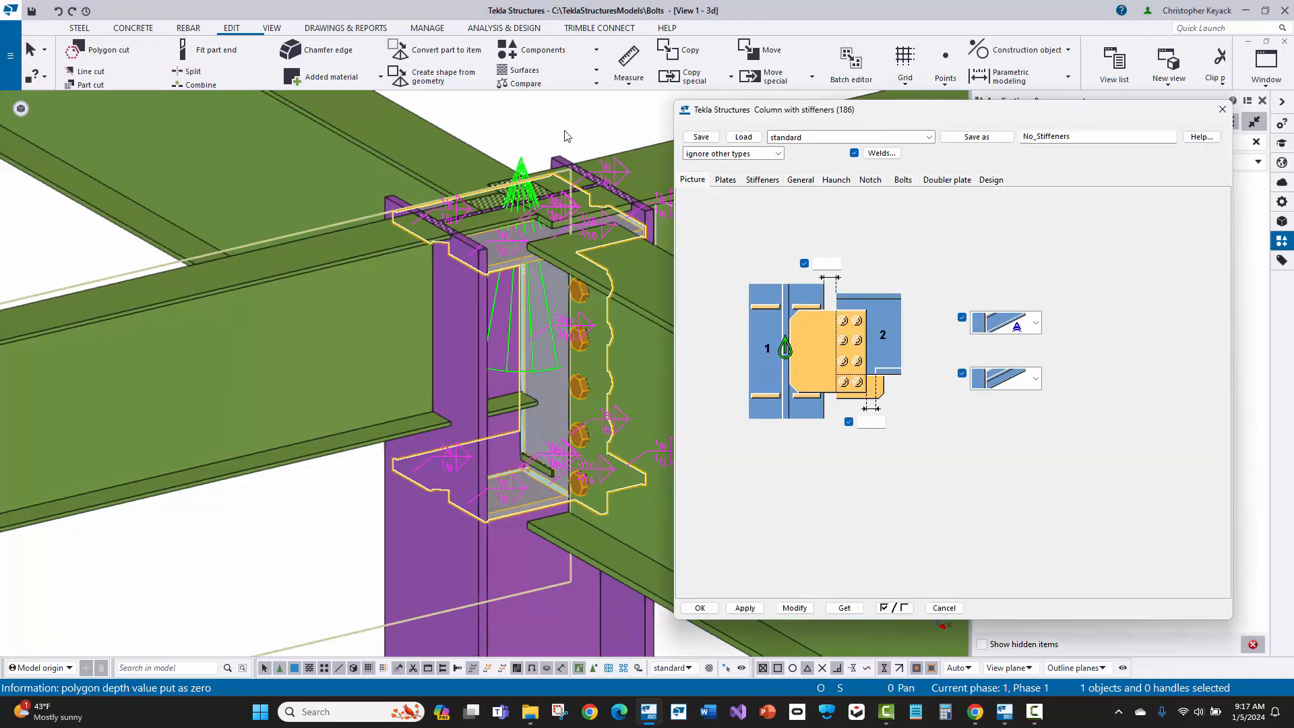
# Step: Set the Top FS and Bottom FS stiffener thickness to 0 and modify the connection
pyautogui.click(763, 180)
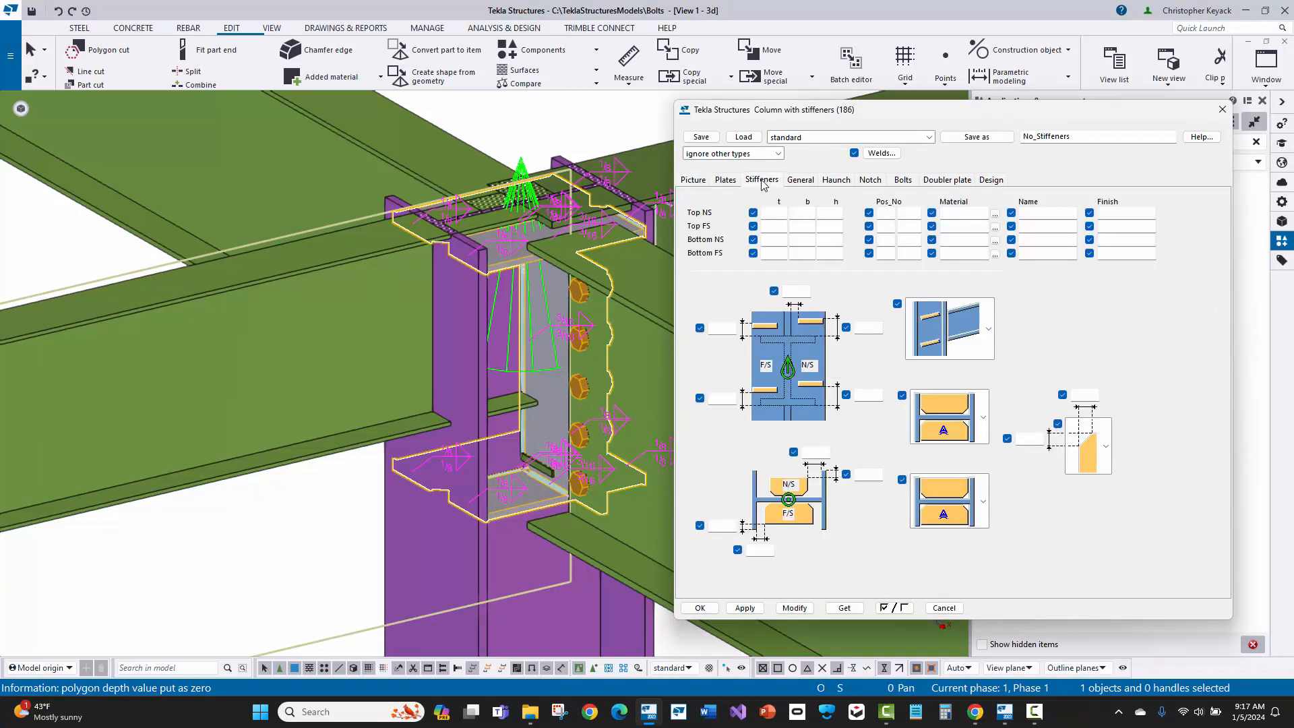
pyautogui.click(777, 227)
pyautogui.write('0')
pyautogui.click(772, 253)
pyautogui.write('0')
pyautogui.click(789, 608)
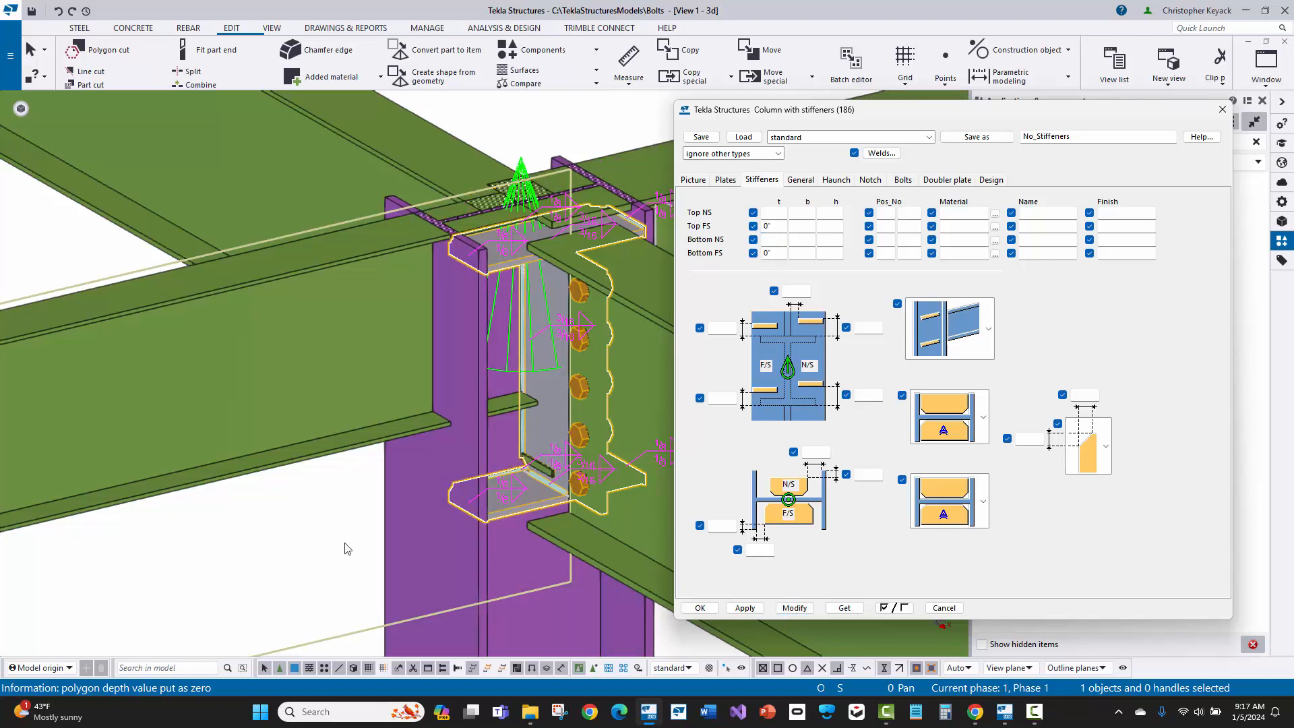
pyautogui.click(306, 543)
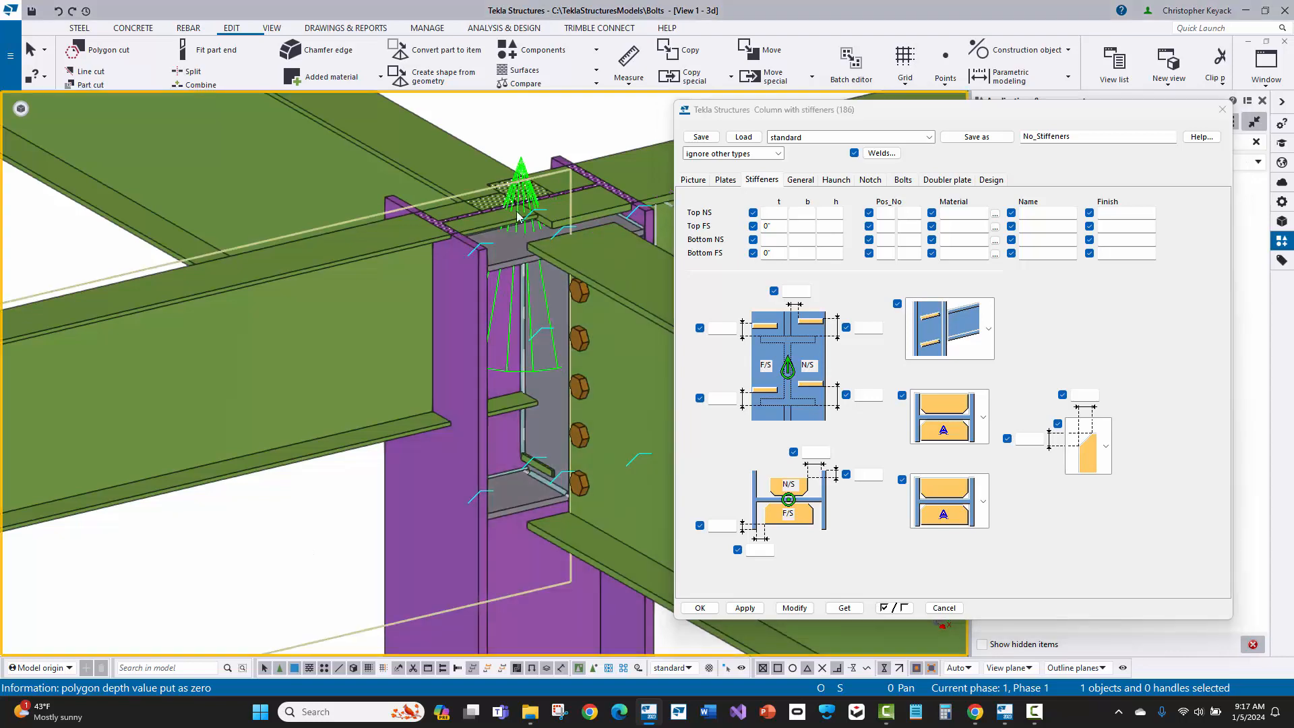
# Step: Clear the Top FS and Bottom FS stiffener thickness values and modify the selected connection
pyautogui.click(520, 173)
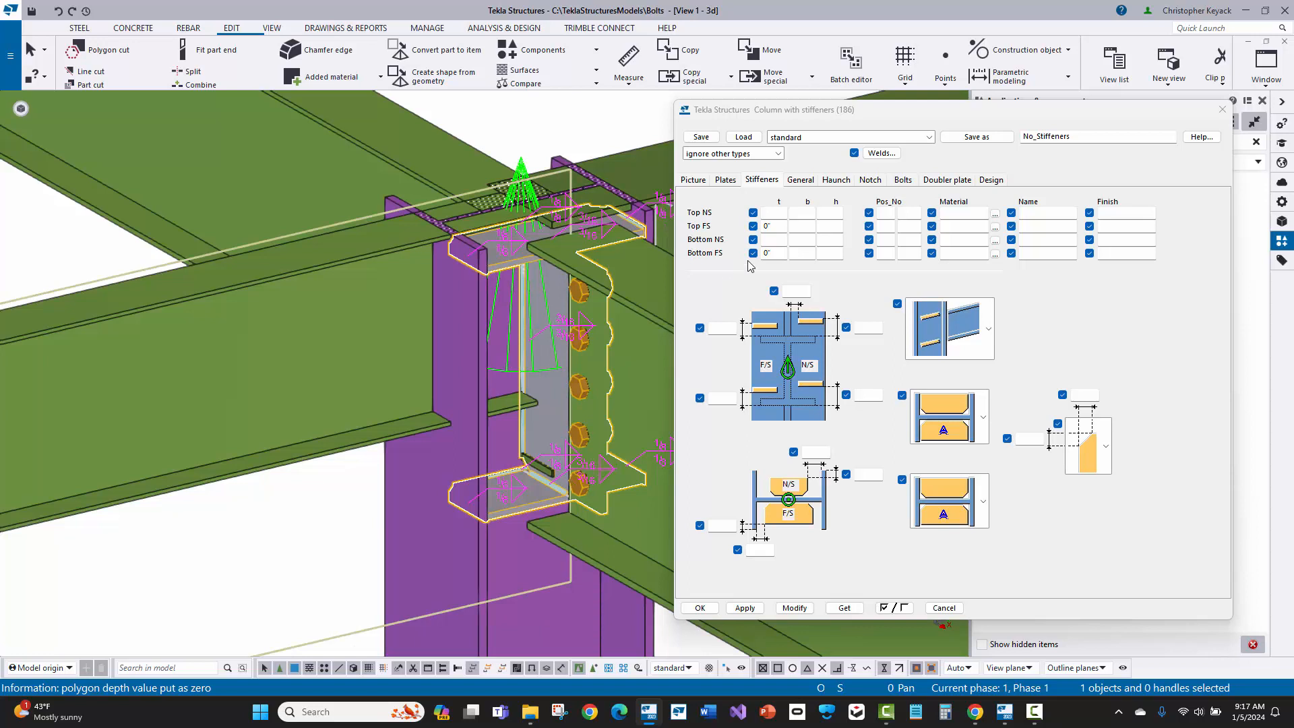
pyautogui.moveTo(777, 254); pyautogui.dragTo(705, 255)
pyautogui.press('Delete')
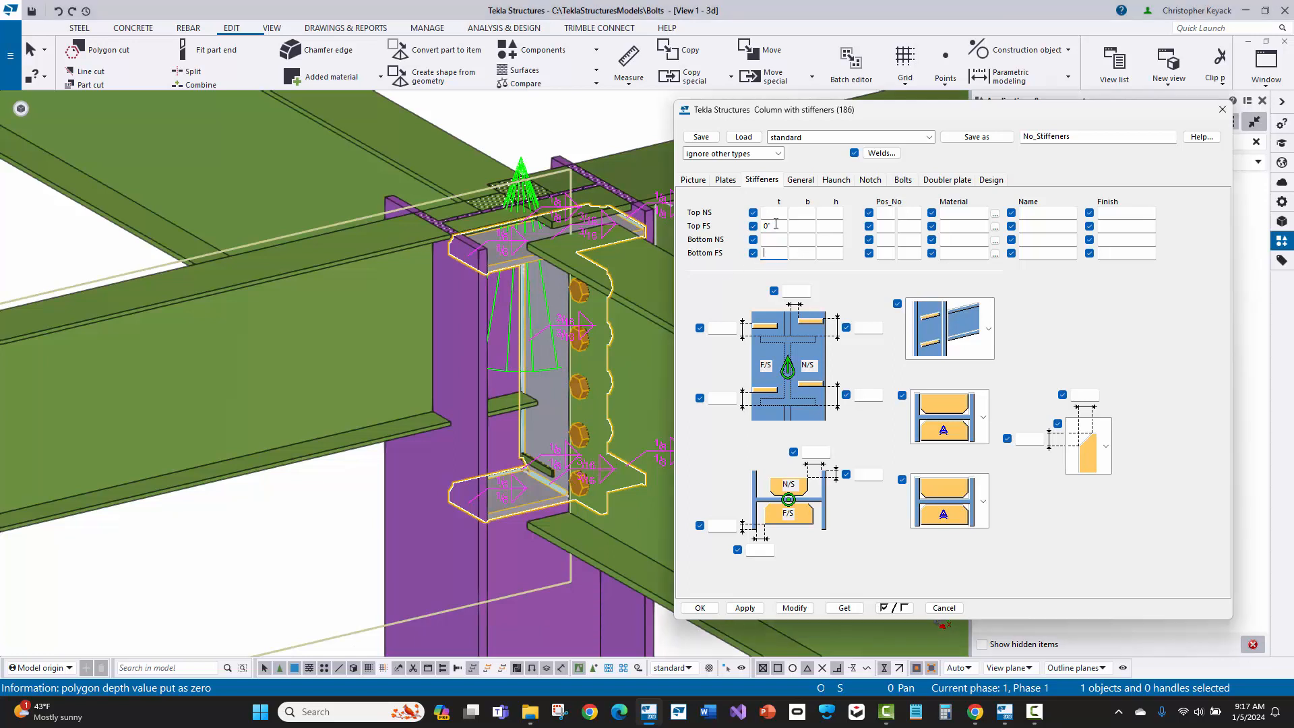
pyautogui.doubleClick(776, 224)
pyautogui.press('Delete')
pyautogui.click(794, 608)
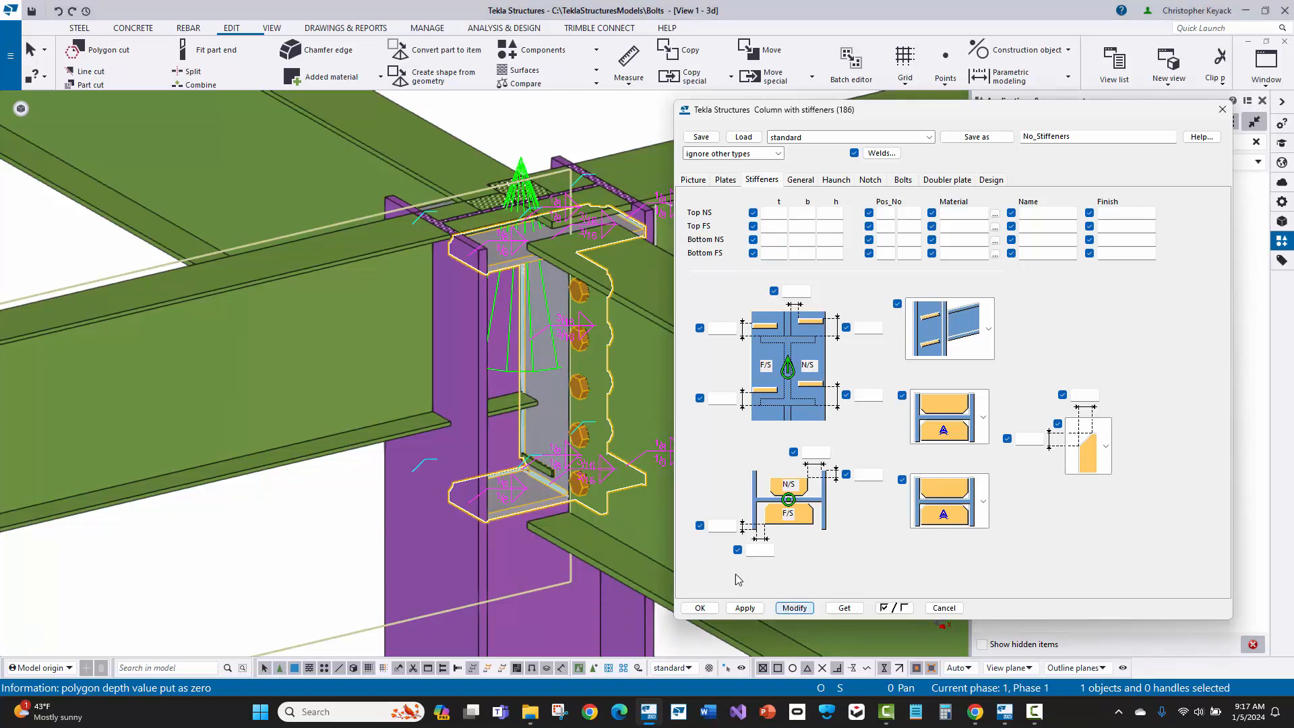
# Step: Set the stiffener creation option to no stiffeners and modify the selected connection
pyautogui.click(521, 174)
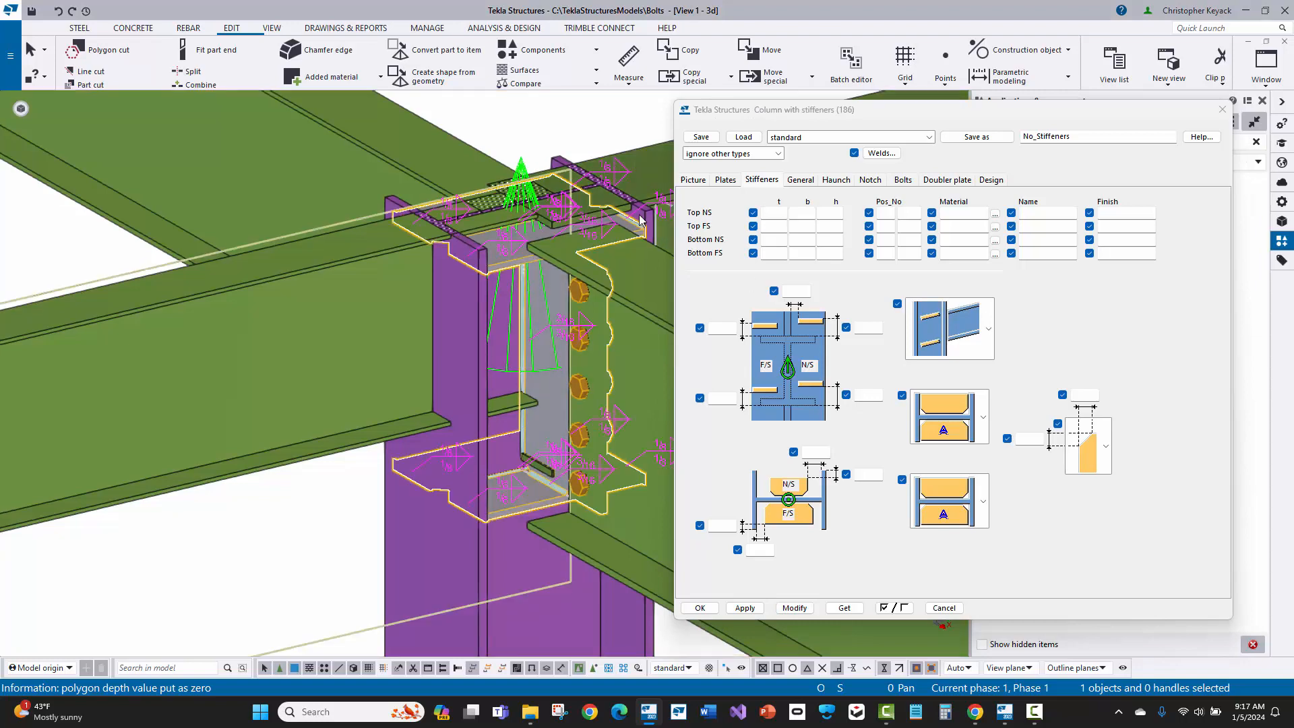
pyautogui.click(937, 406)
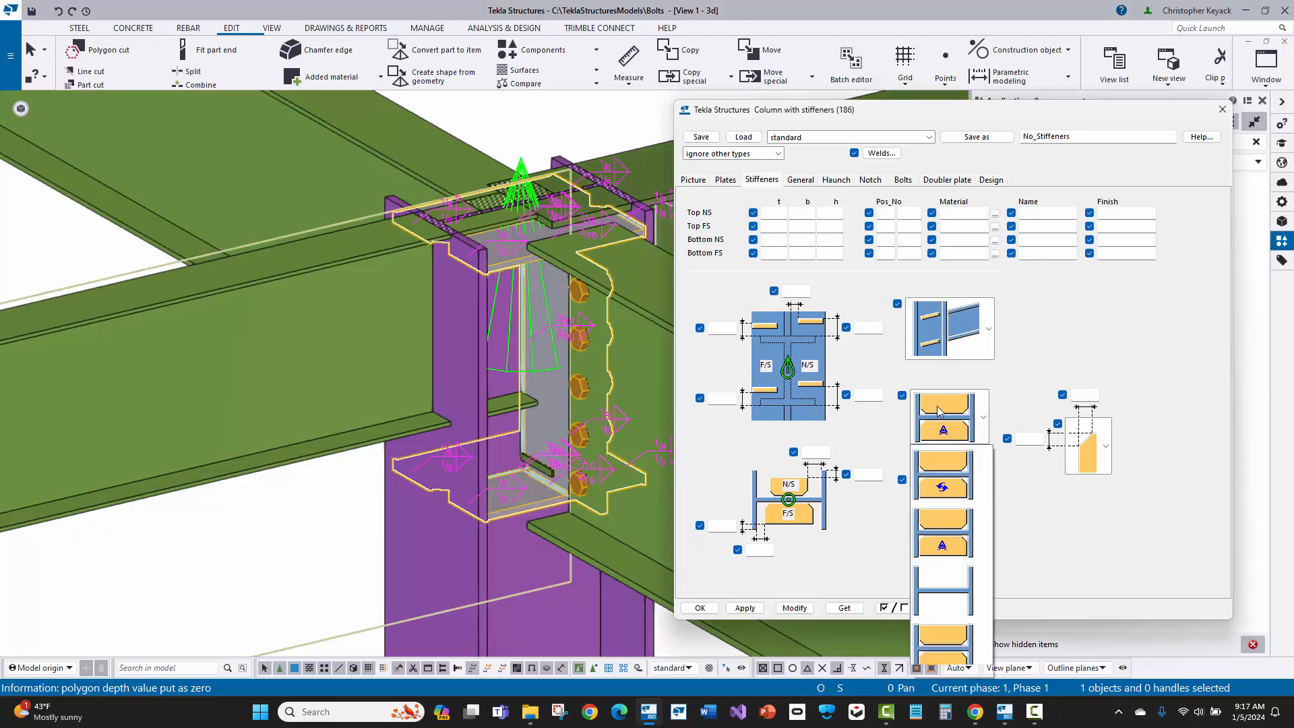
pyautogui.click(943, 592)
pyautogui.click(794, 608)
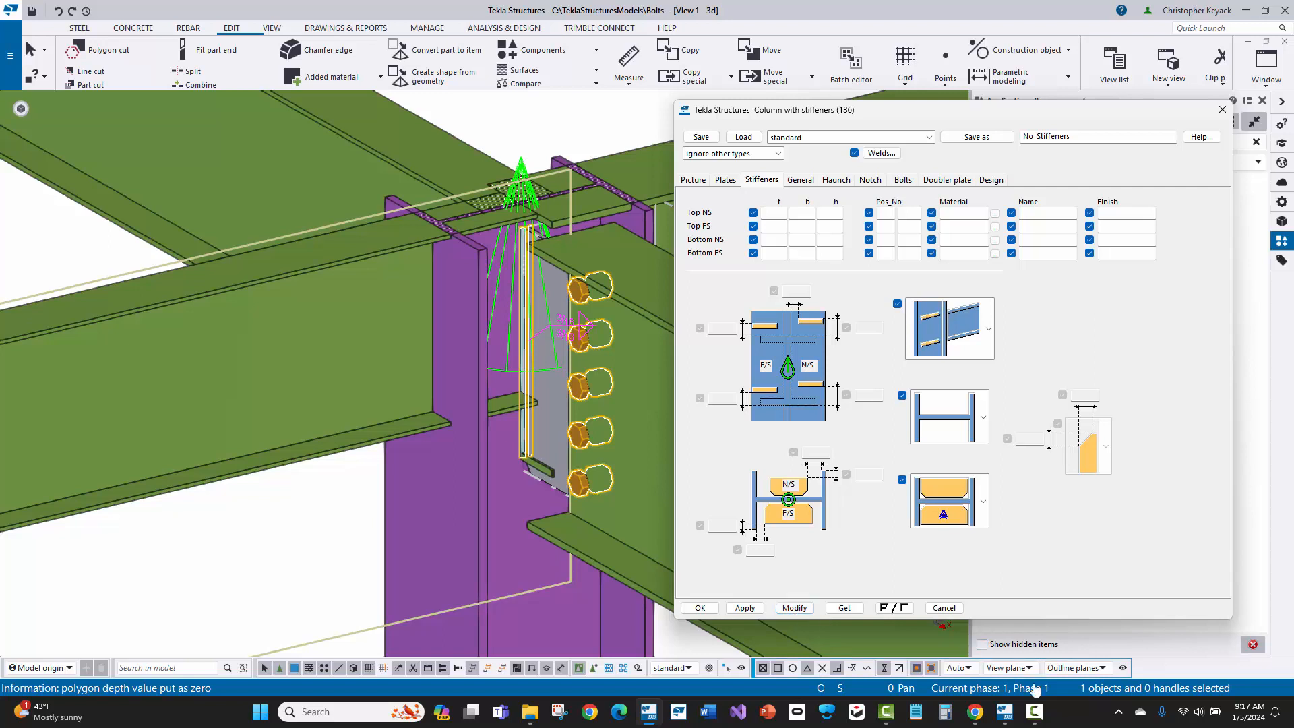
# Step: Set the stiffener creation option to always create stiffeners on both sides and modify the connection
pyautogui.click(938, 414)
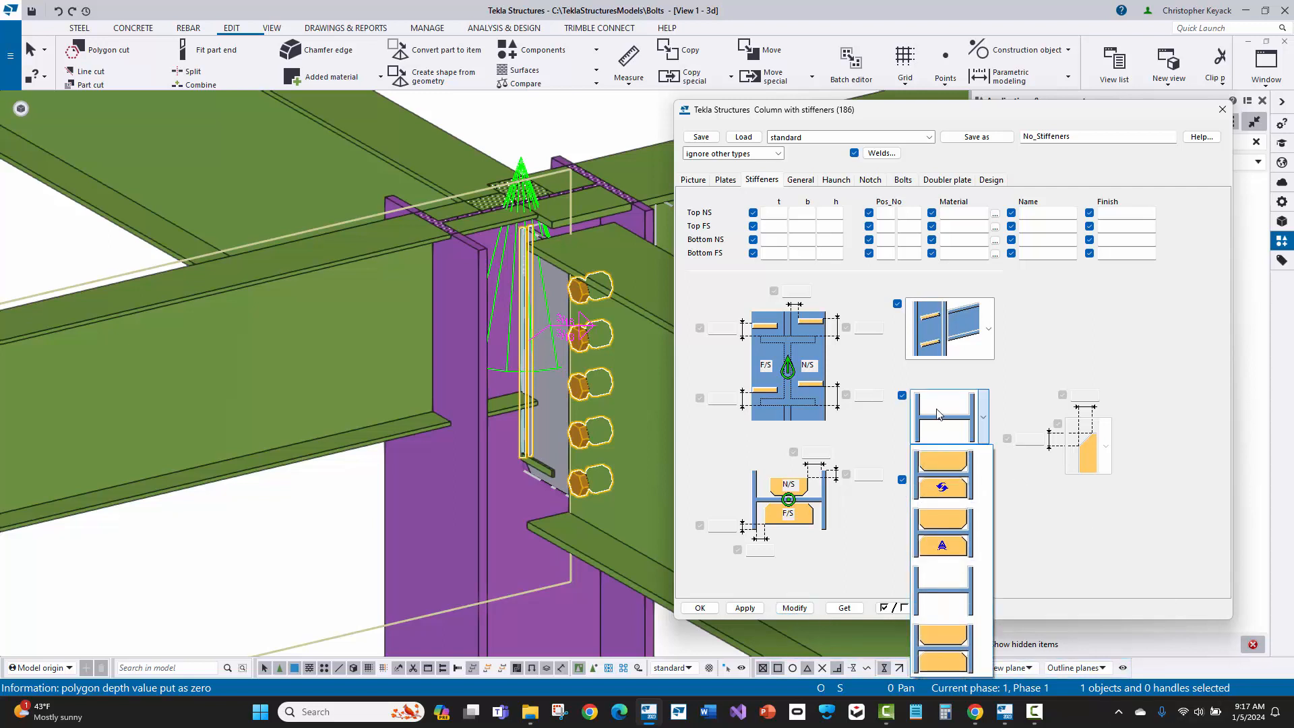
pyautogui.click(938, 414)
pyautogui.click(939, 414)
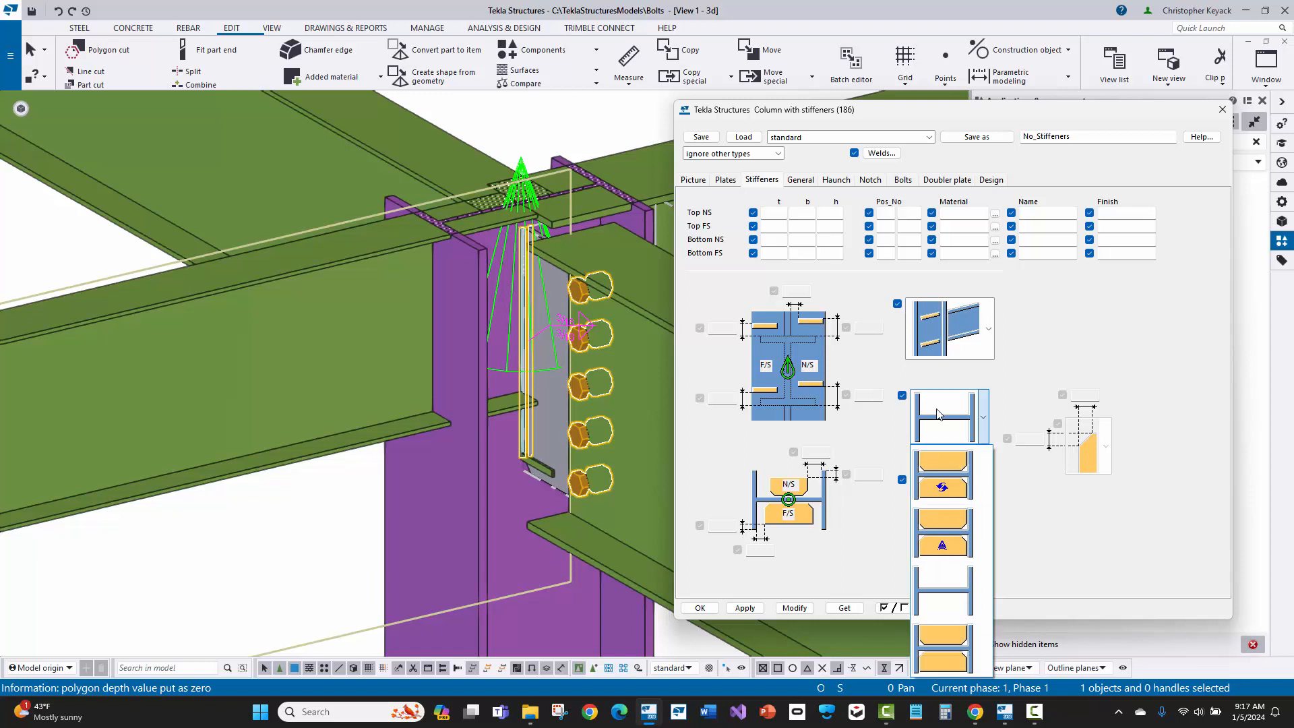
pyautogui.click(952, 646)
pyautogui.click(799, 606)
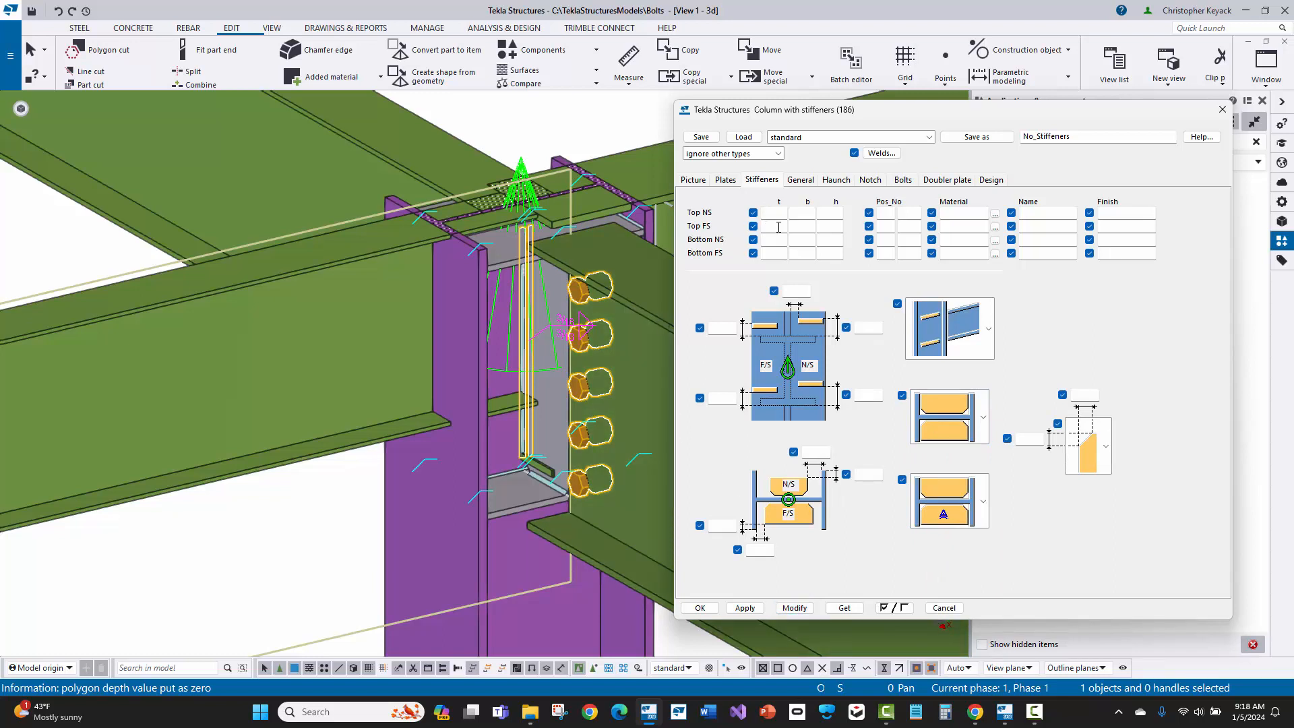
# Step: Enter a thickness of 0 for the Top FS and Bottom FS stiffeners so only near-side stiffeners are created, and modify the connection
pyautogui.click(779, 227)
pyautogui.click(772, 253)
pyautogui.write('0')
pyautogui.click(795, 608)
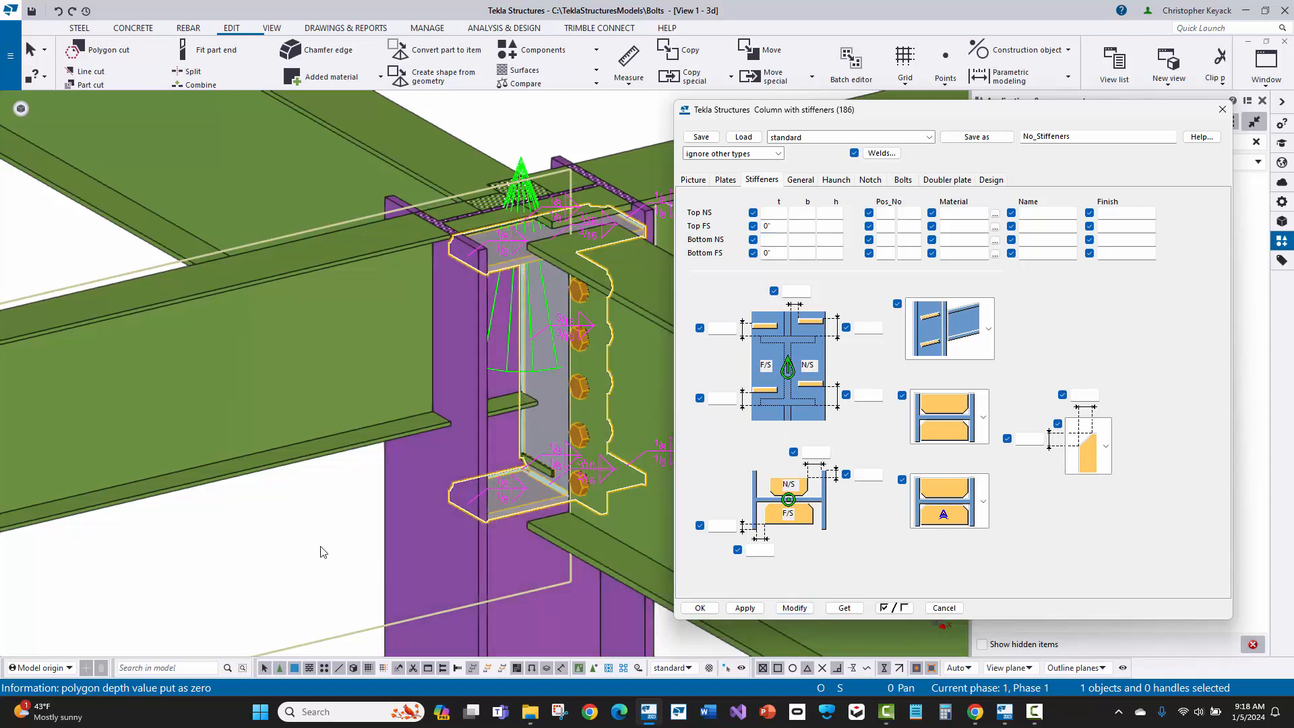
pyautogui.click(305, 538)
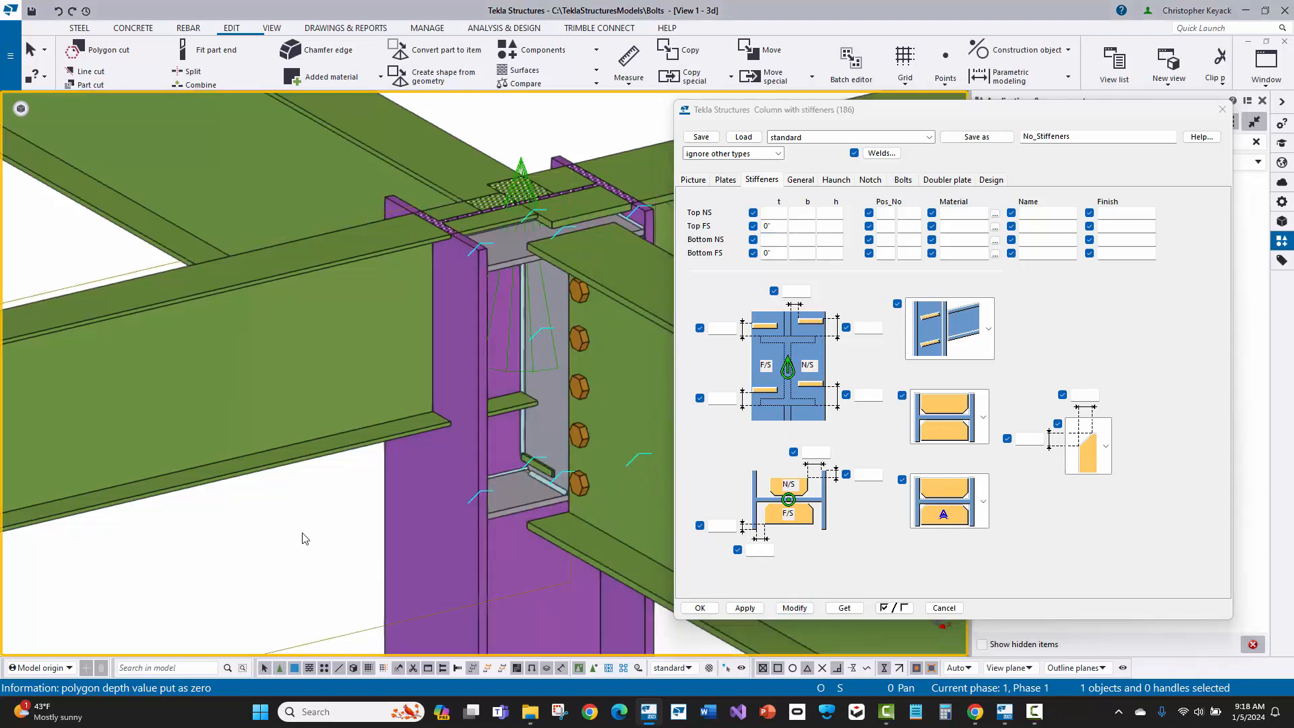
# Step: Load the Stiffeners_NS_only saved settings, check the far-side thickness values, and apply the settings to the selected connection
pyautogui.click(786, 138)
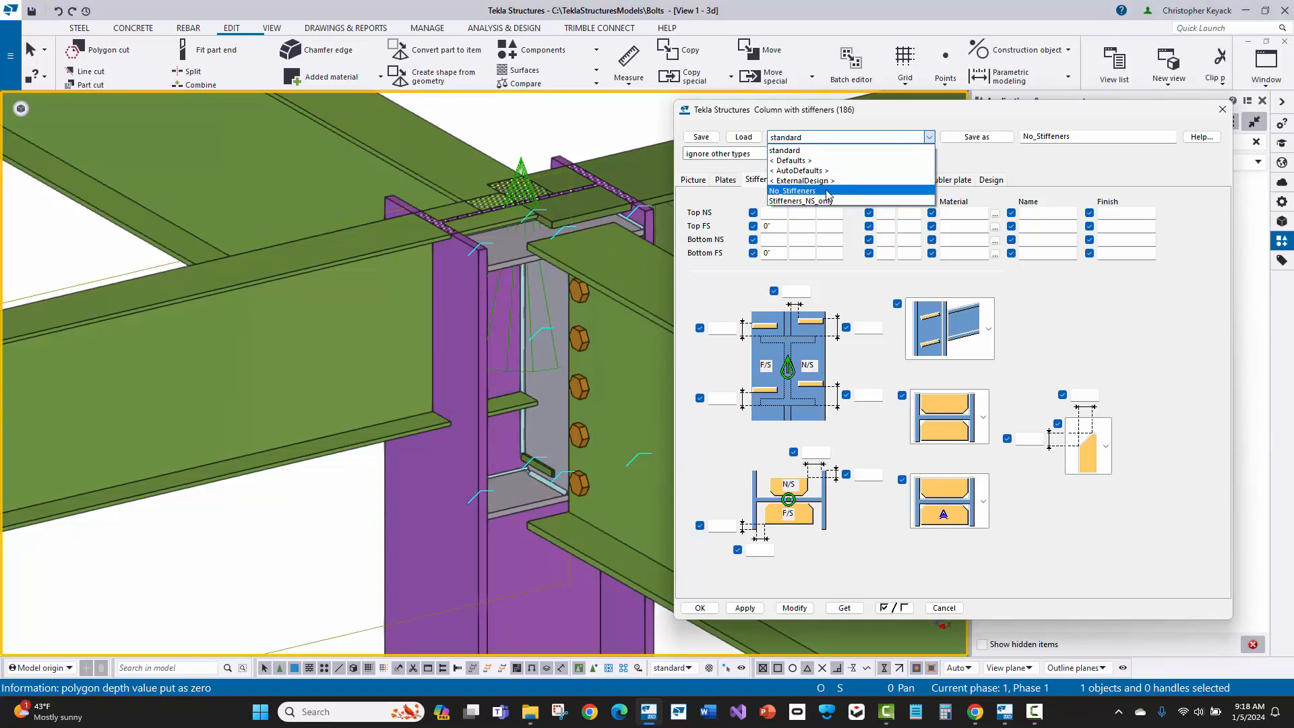
pyautogui.click(829, 202)
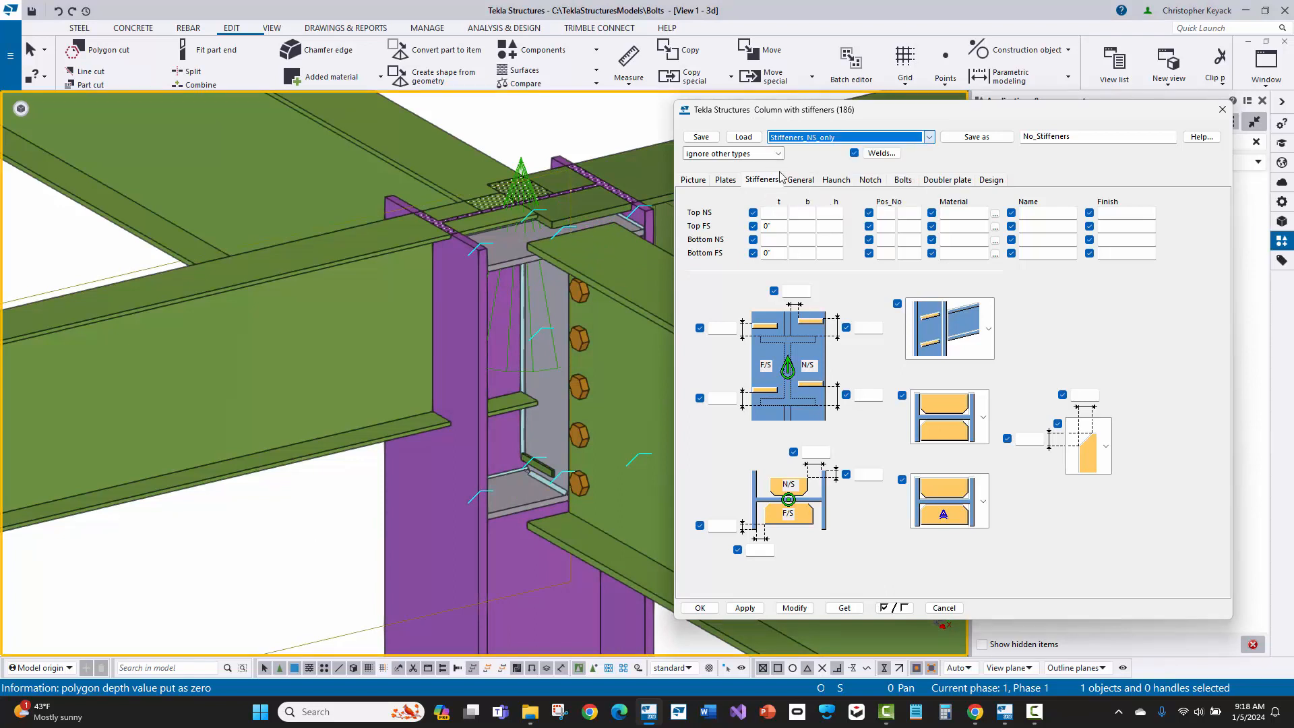
pyautogui.click(743, 138)
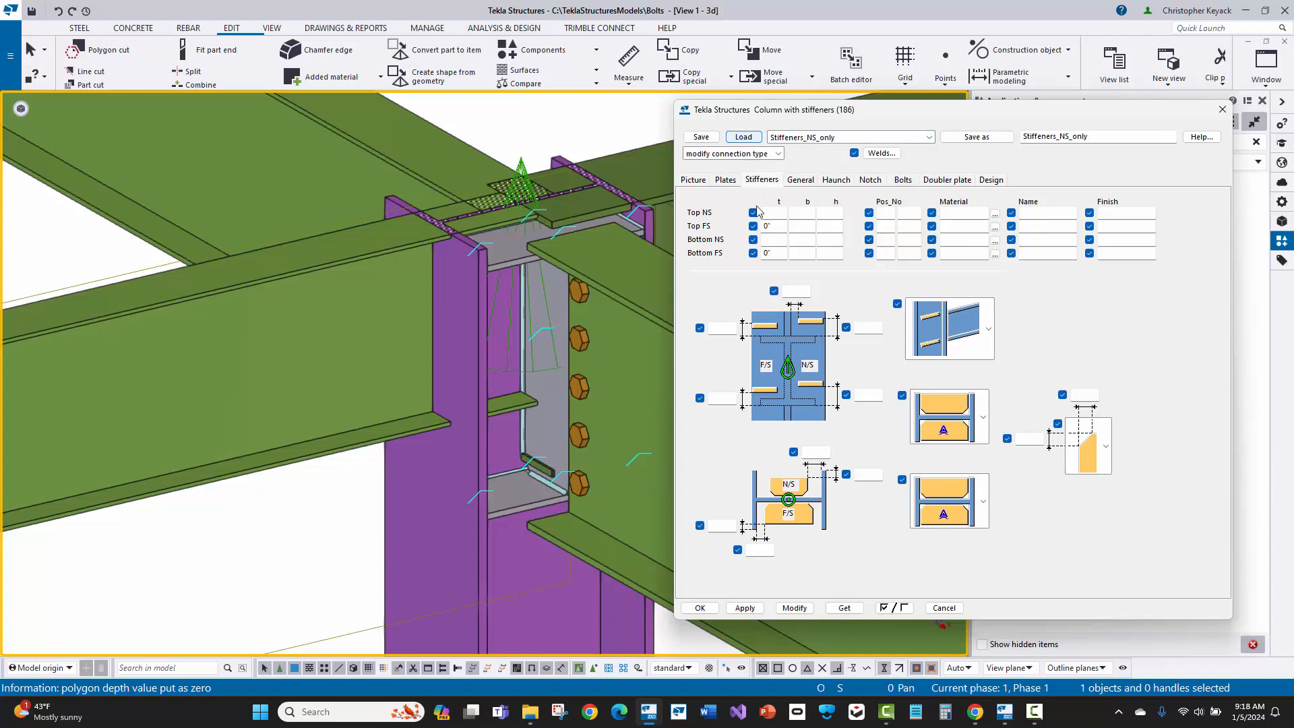
pyautogui.doubleClick(770, 226)
pyautogui.doubleClick(770, 254)
pyautogui.click(525, 173)
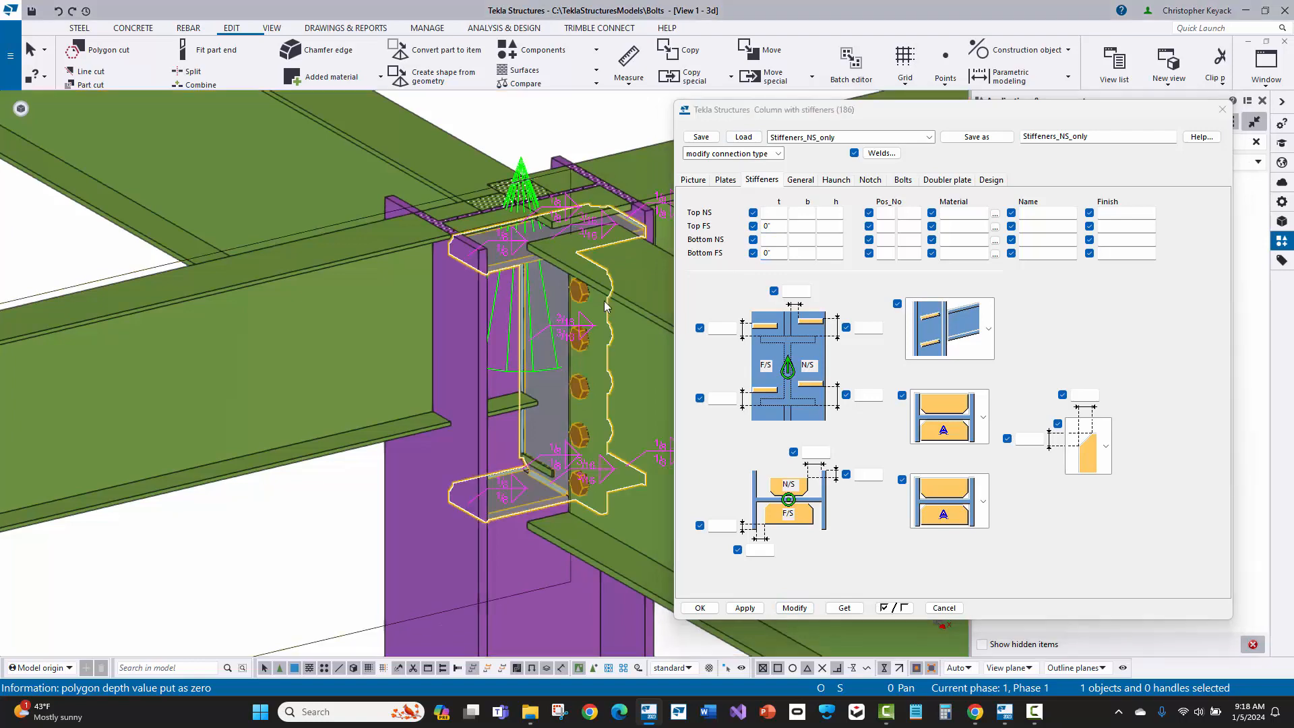
pyautogui.click(794, 609)
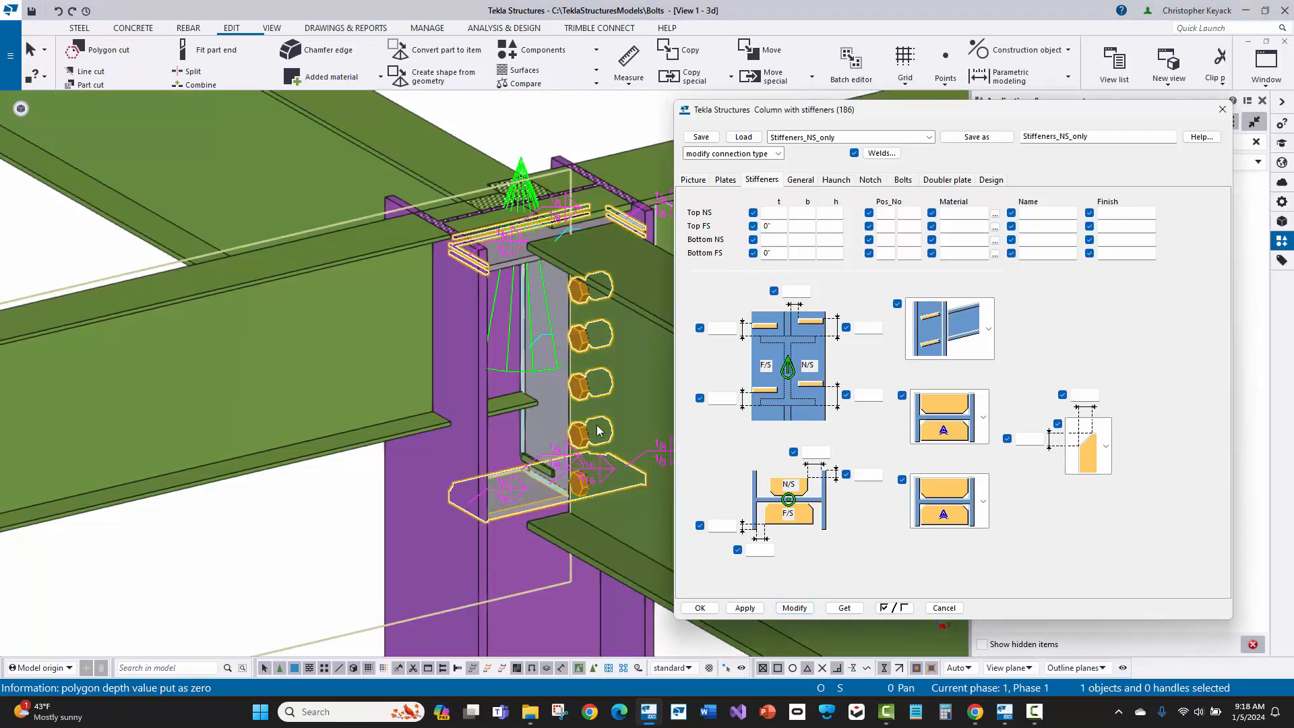
# Step: Change the stiffener plate shape to square corners without chamfers and modify the connection
pyautogui.moveTo(548, 317); pyautogui.dragTo(512, 319, button='middle')
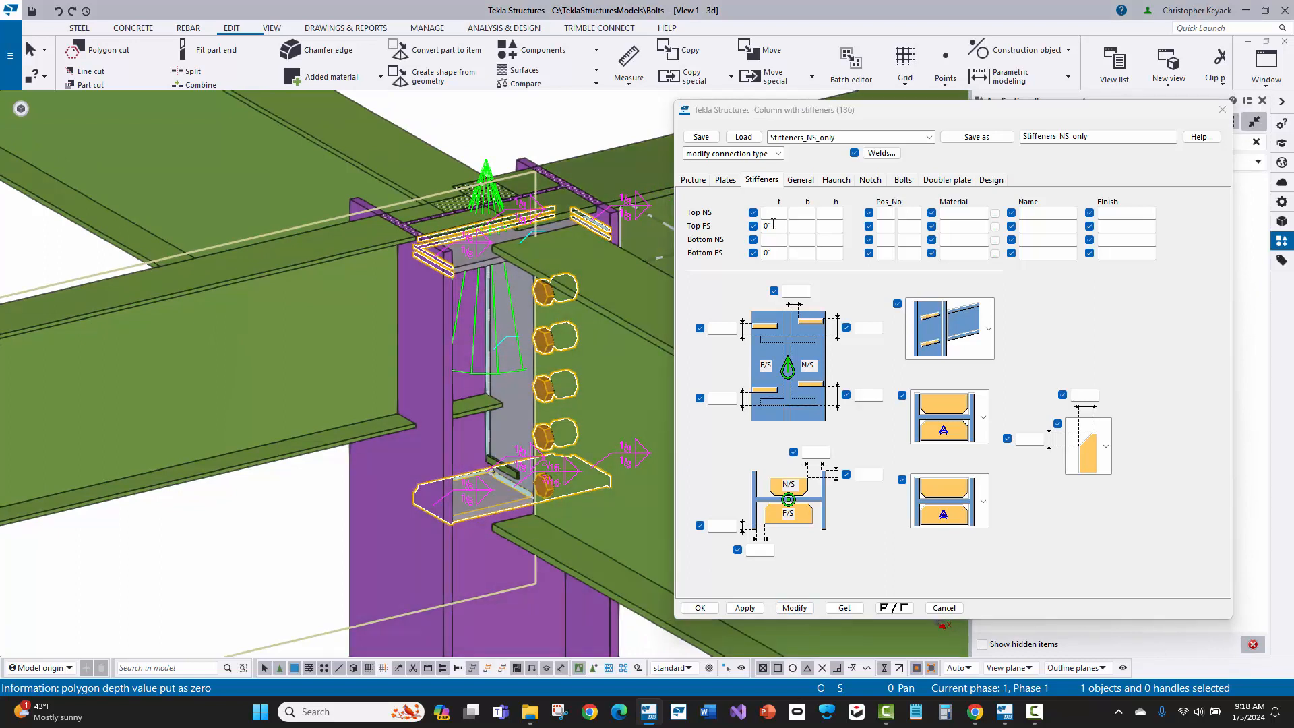
pyautogui.click(963, 504)
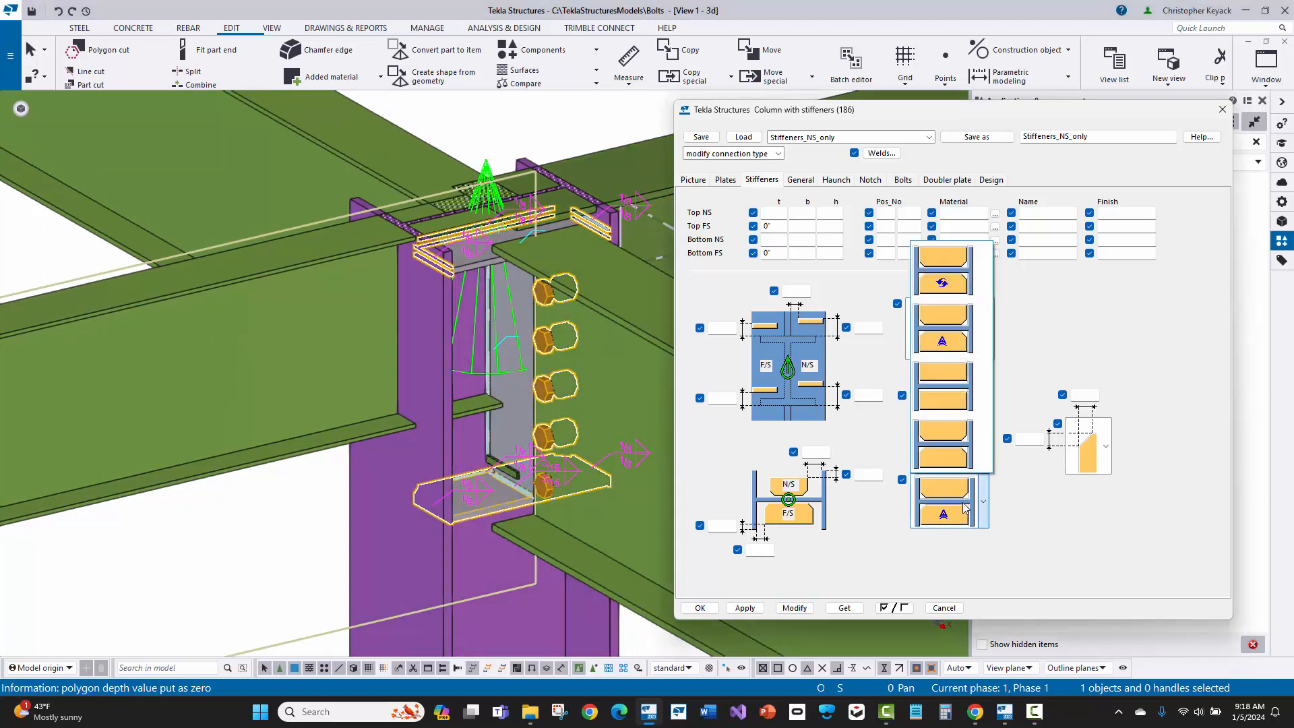
pyautogui.click(965, 507)
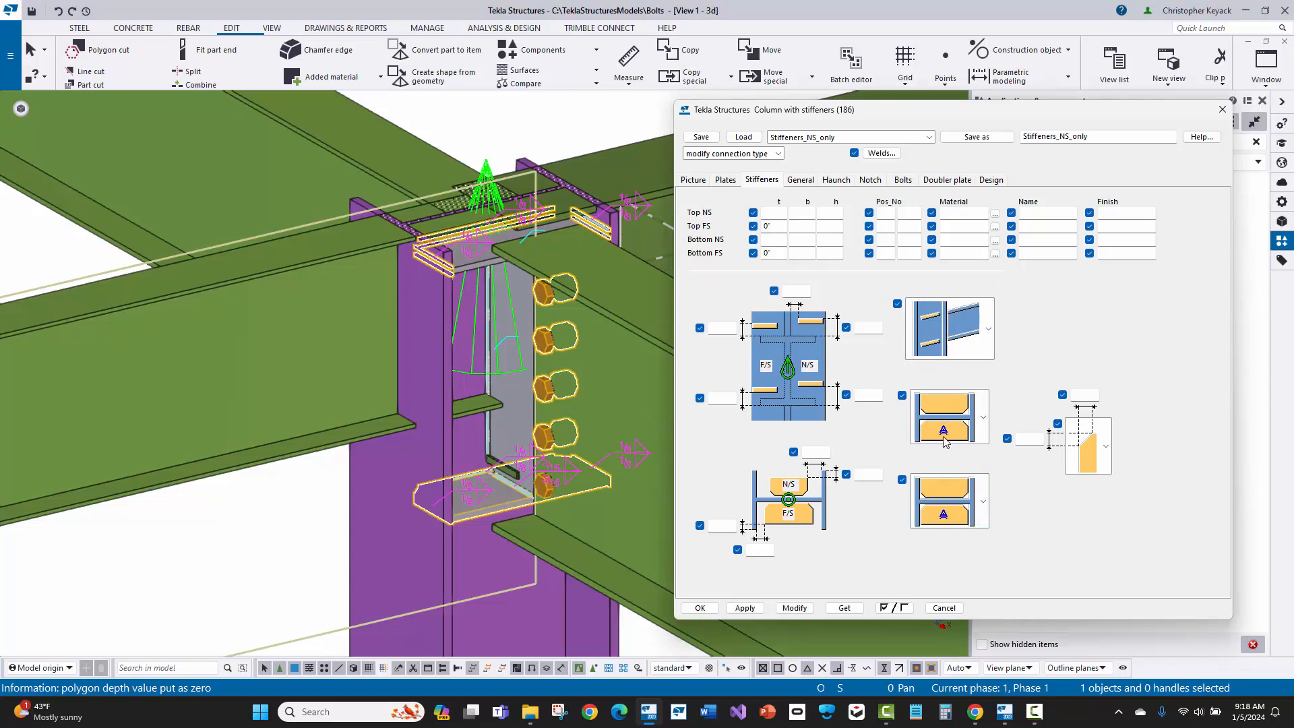
pyautogui.click(940, 519)
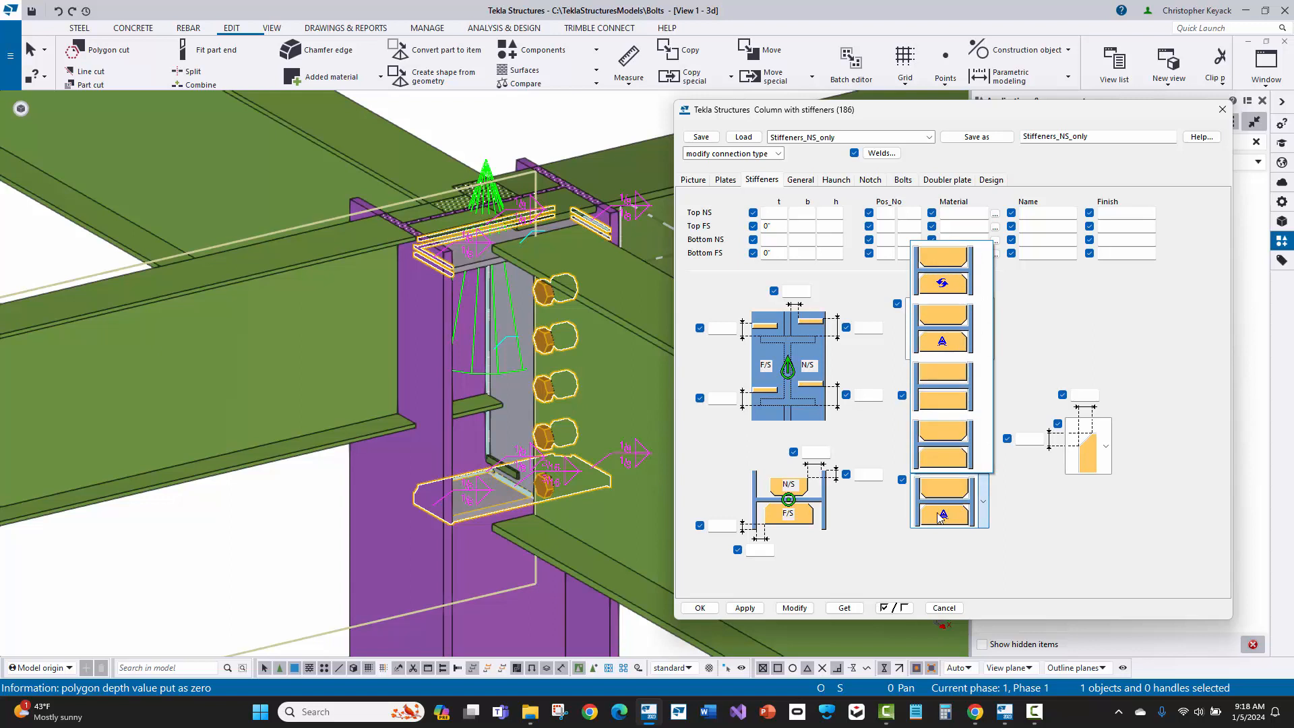
pyautogui.click(953, 384)
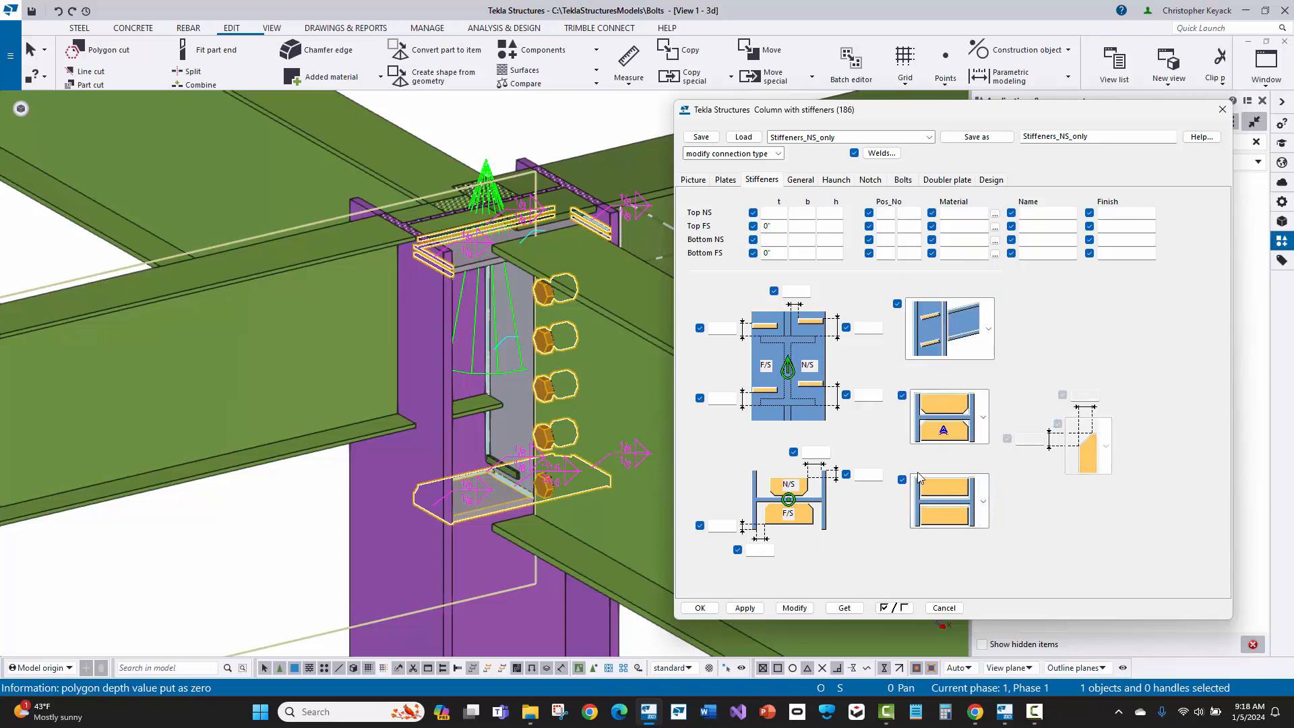
pyautogui.click(795, 608)
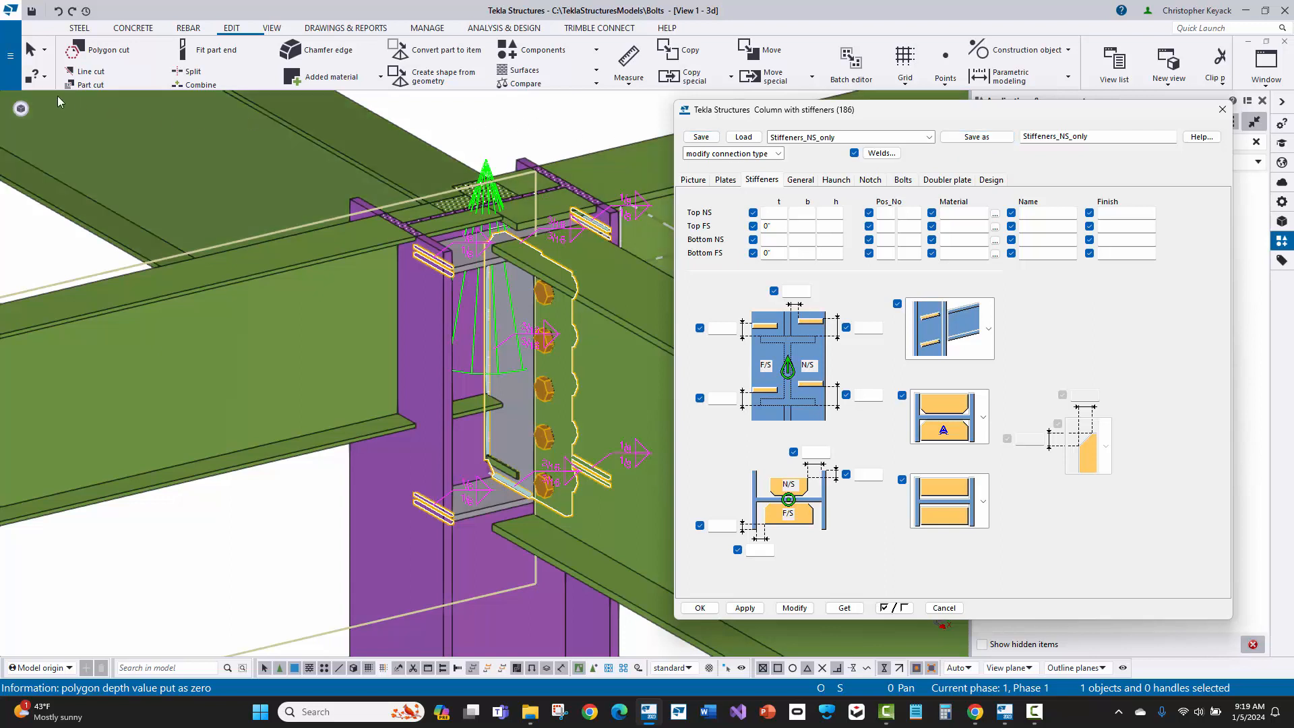
# Step: Open the Bolts model folder in File Explorer, look inside its attributes subfolder, and return to the connection dialog
pyautogui.click(4, 58)
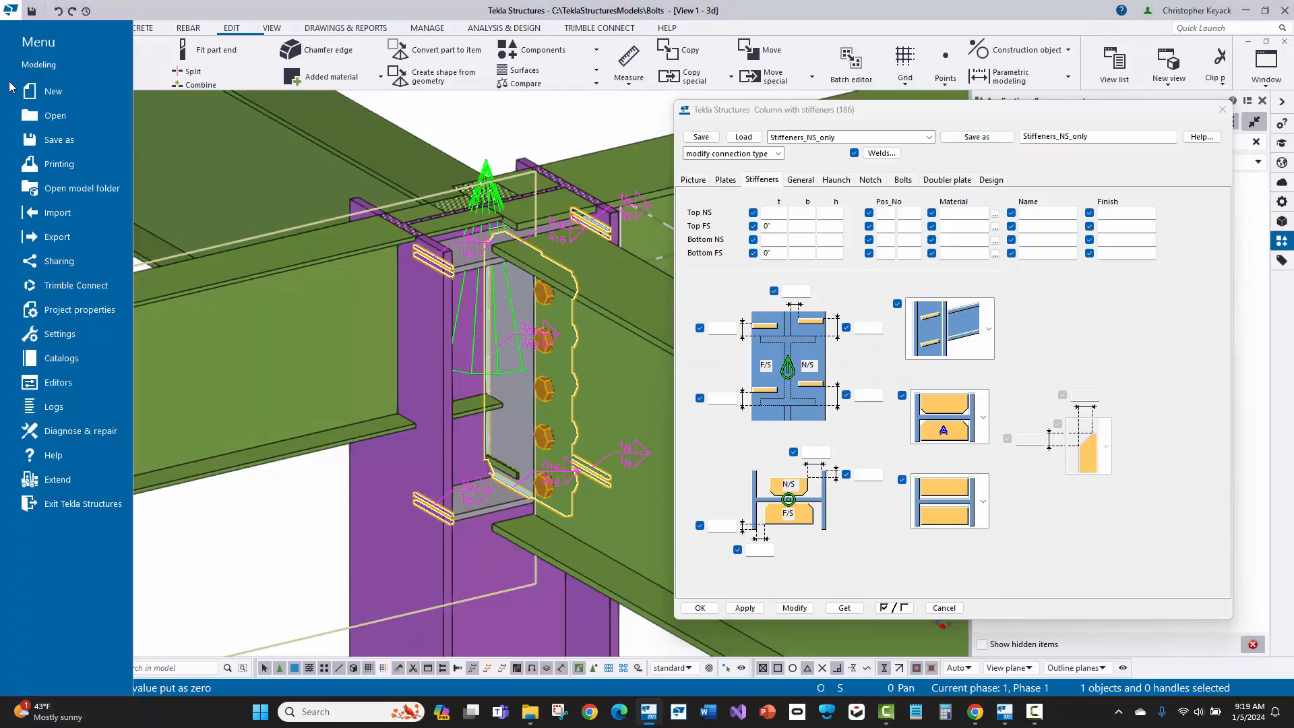
pyautogui.click(81, 192)
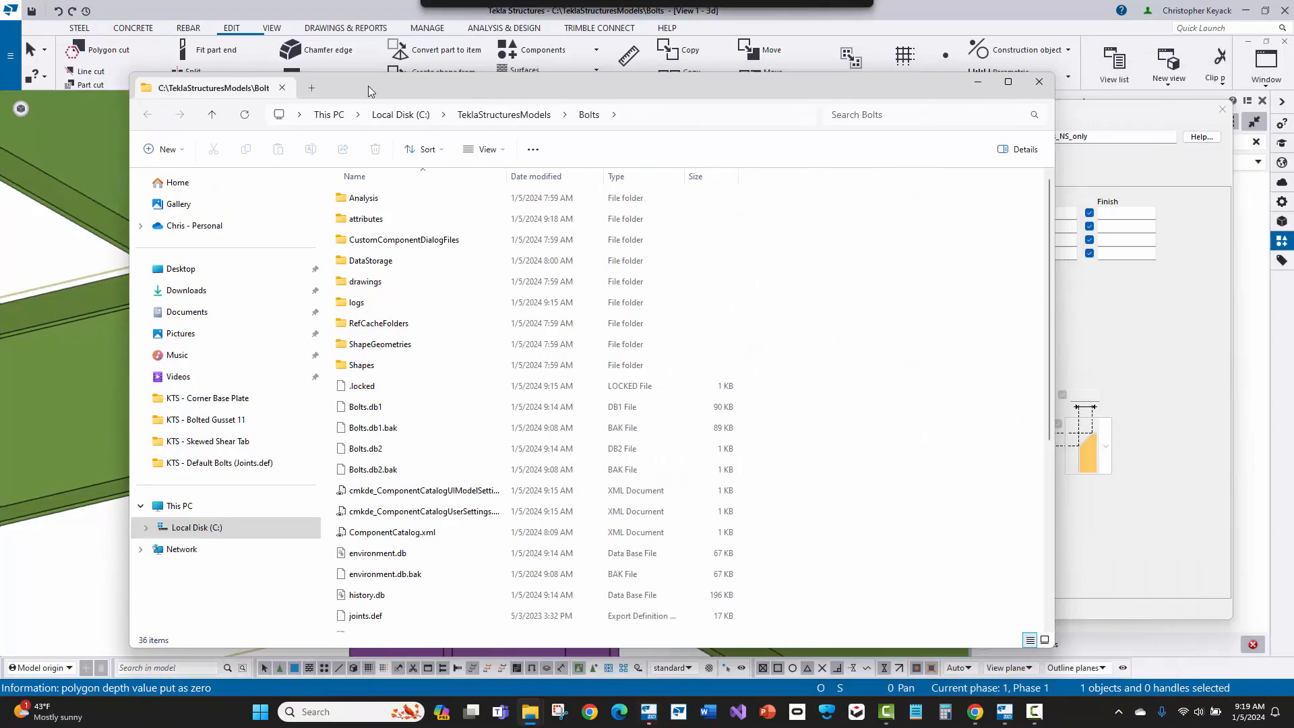
pyautogui.click(351, 230)
pyautogui.doubleClick(351, 230)
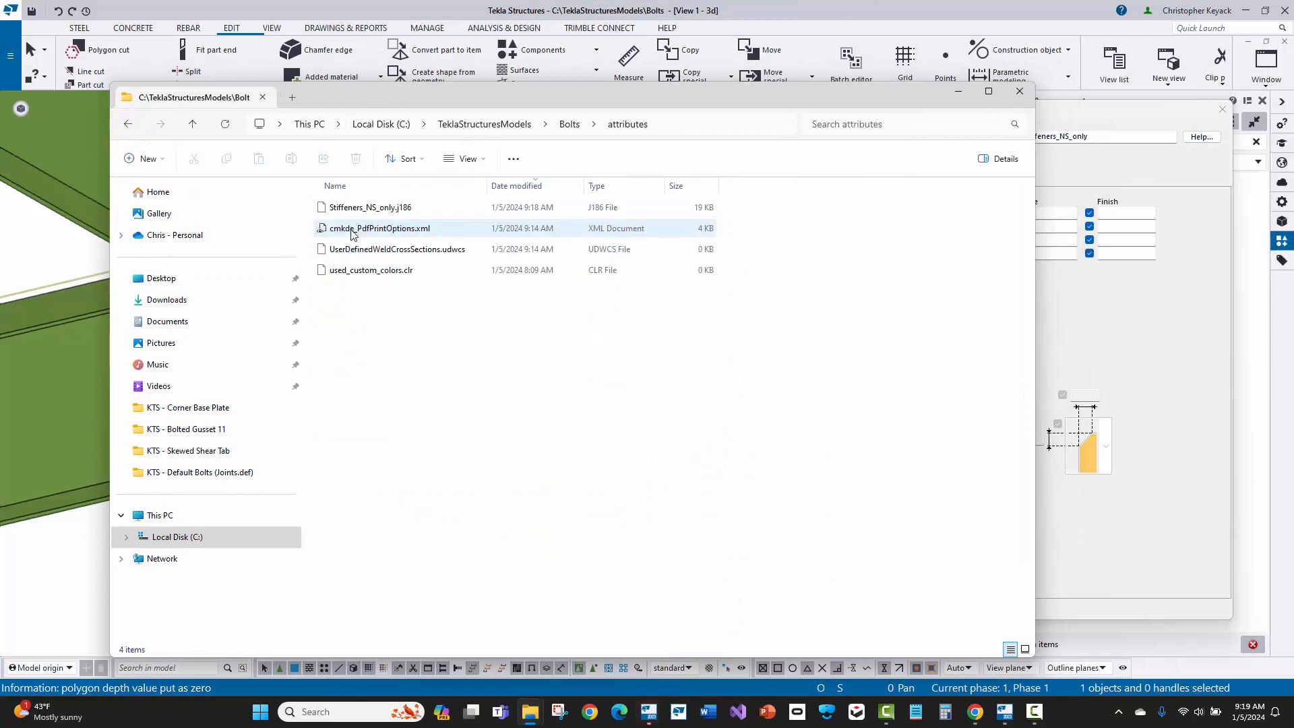
pyautogui.click(570, 124)
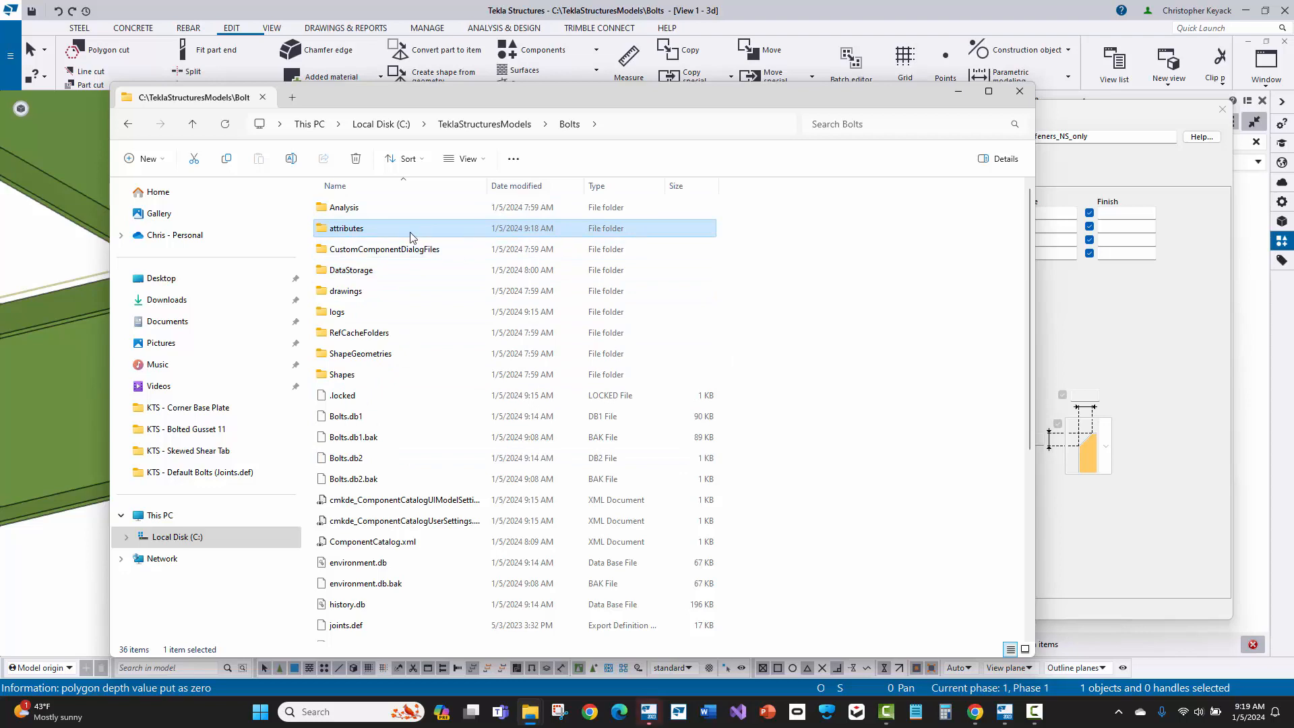
pyautogui.click(1056, 120)
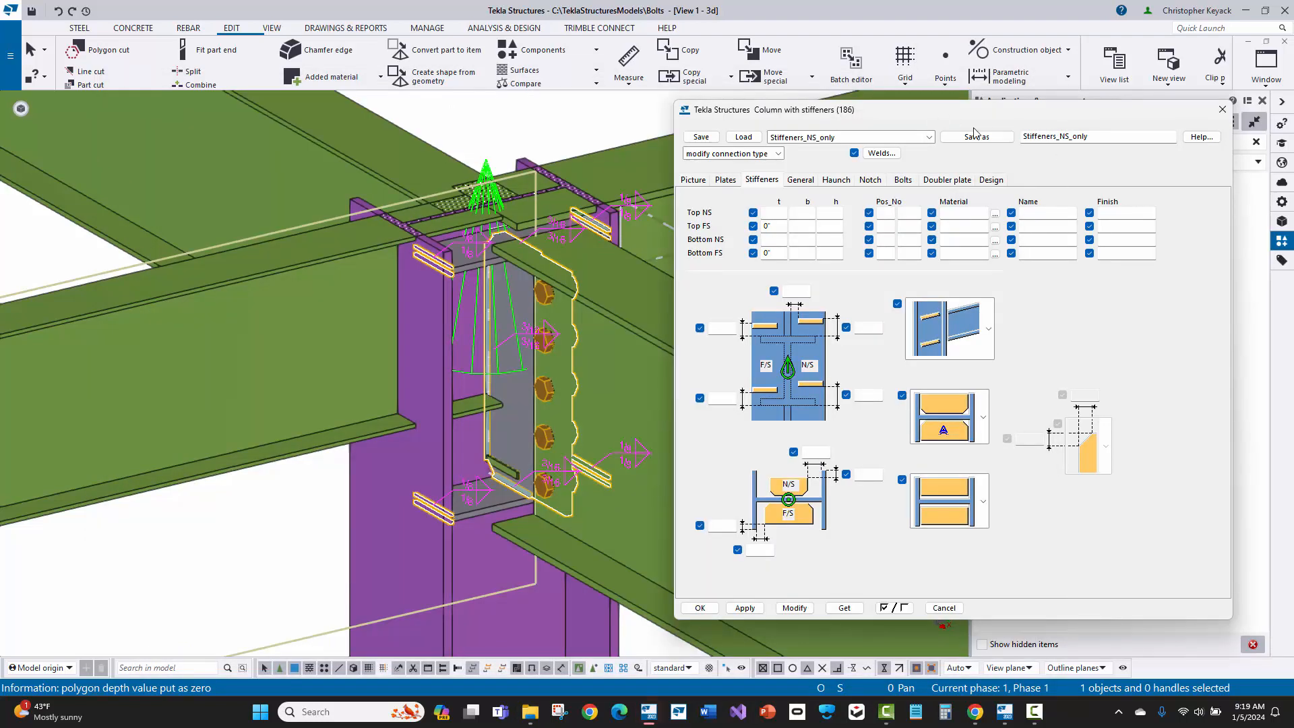
# Step: Switch back to File Explorer, locate the Stiffeners_NS_only.j186 settings file in the attributes folder, and close the window
pyautogui.moveTo(531, 711)
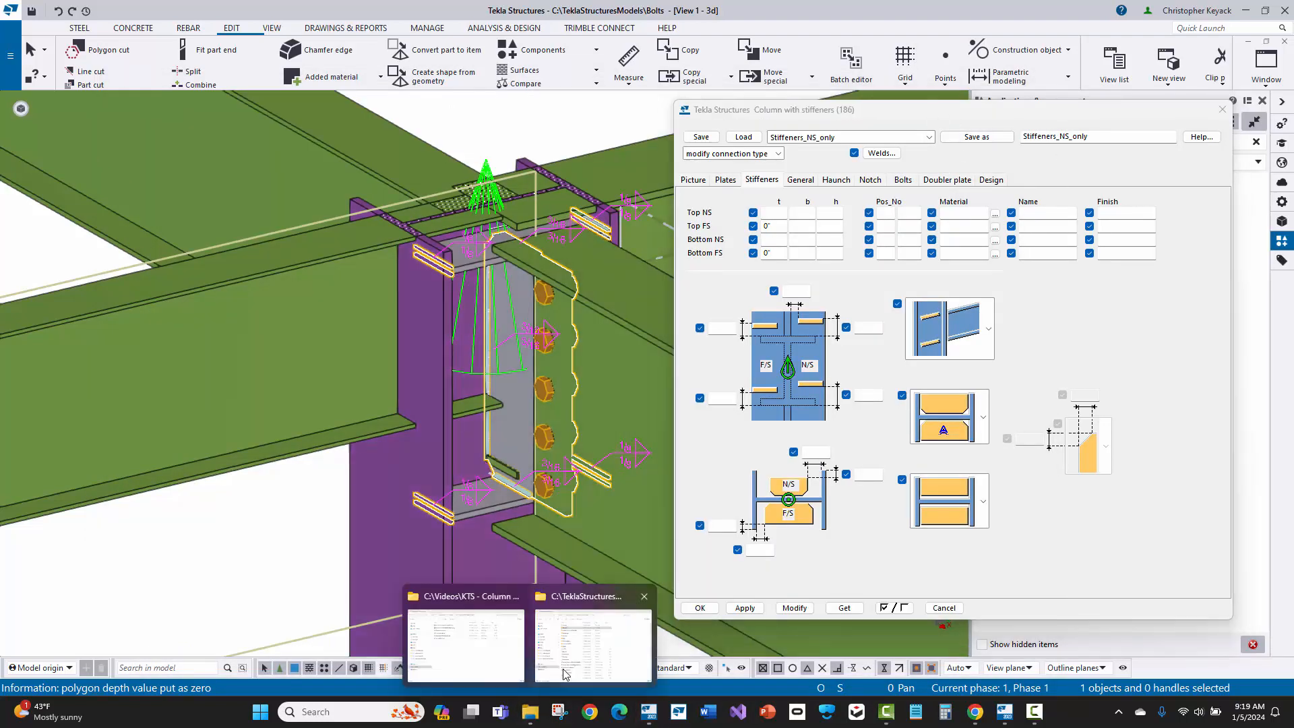
pyautogui.click(565, 674)
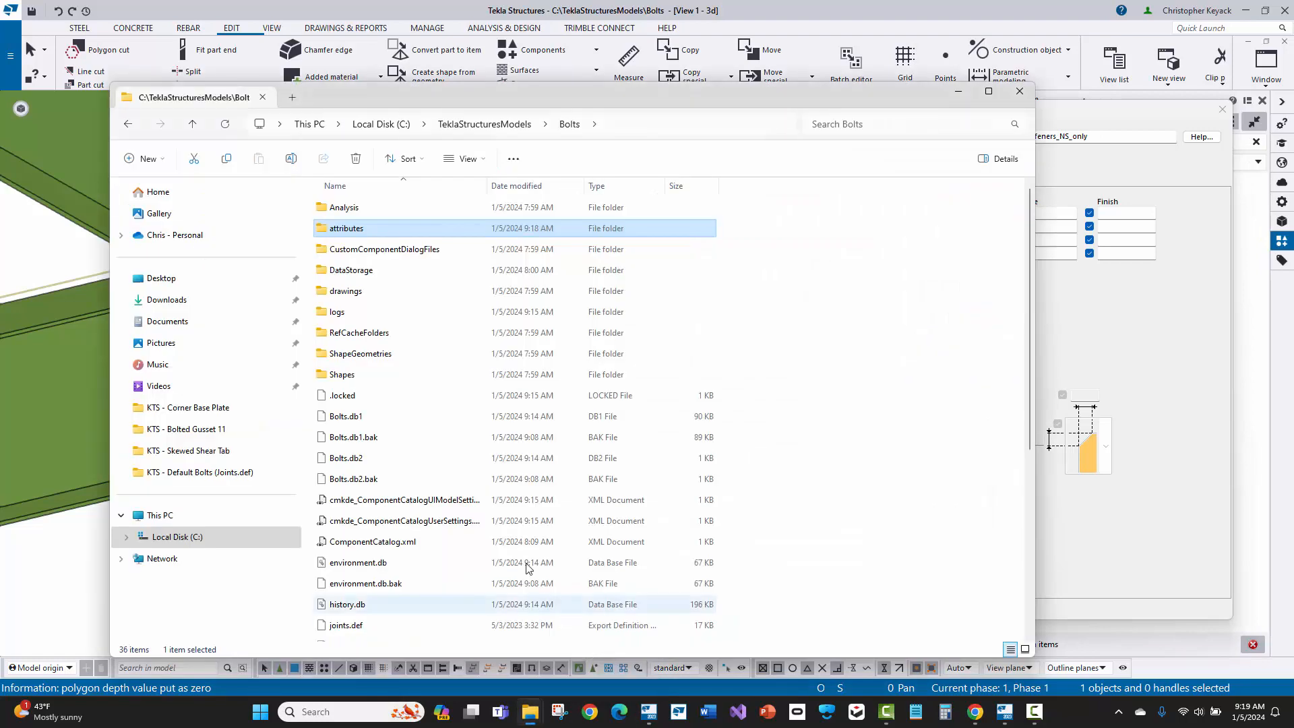
pyautogui.doubleClick(373, 231)
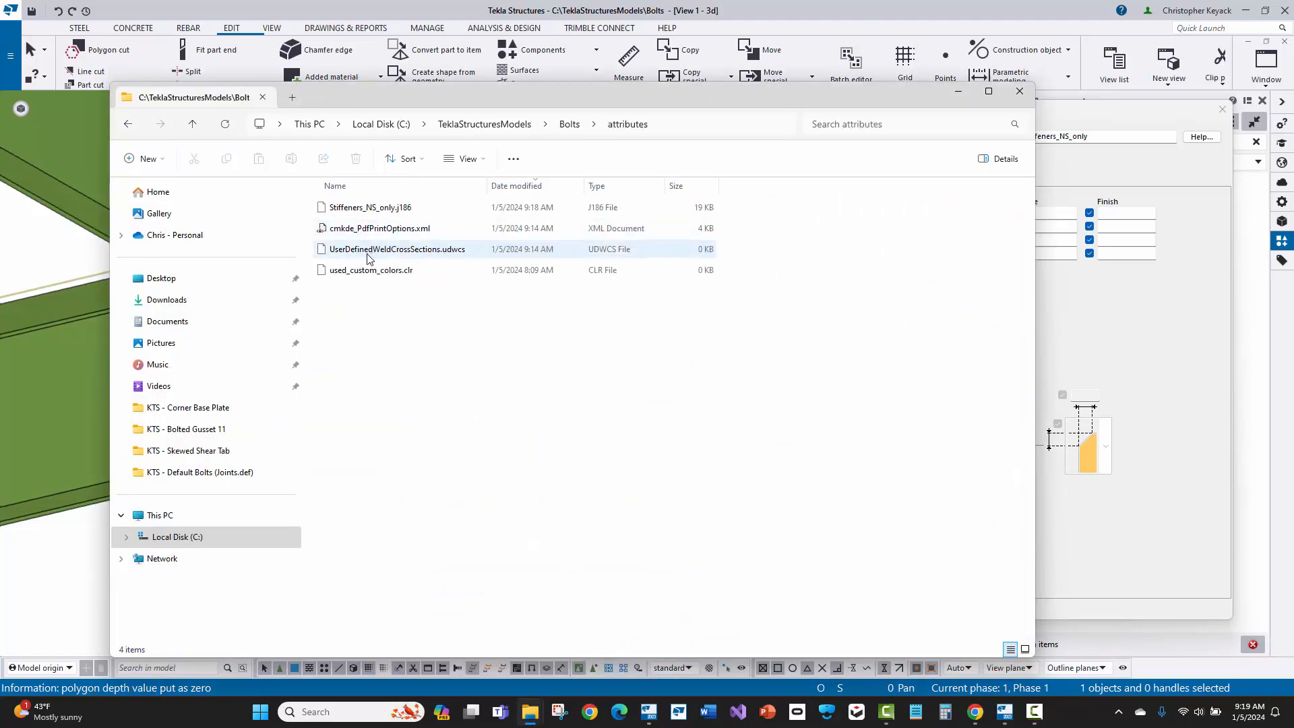
pyautogui.click(507, 192)
pyautogui.click(509, 192)
pyautogui.click(395, 210)
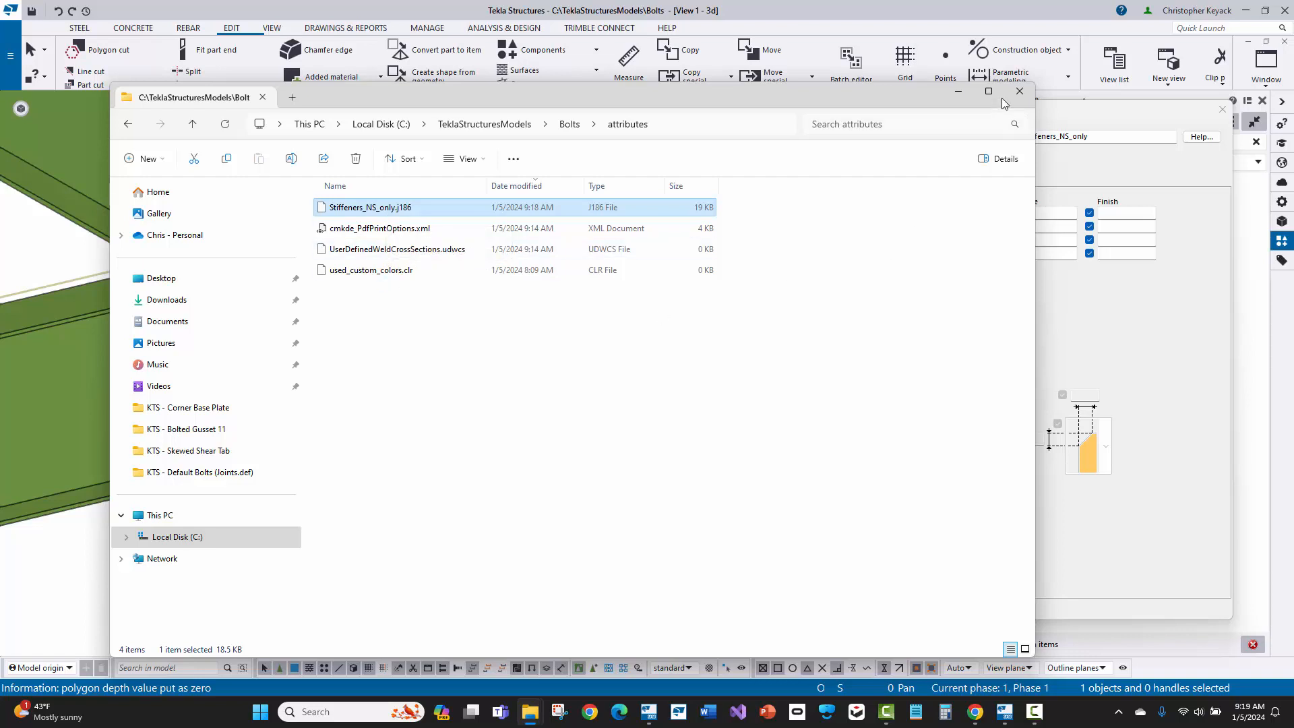
pyautogui.click(1019, 91)
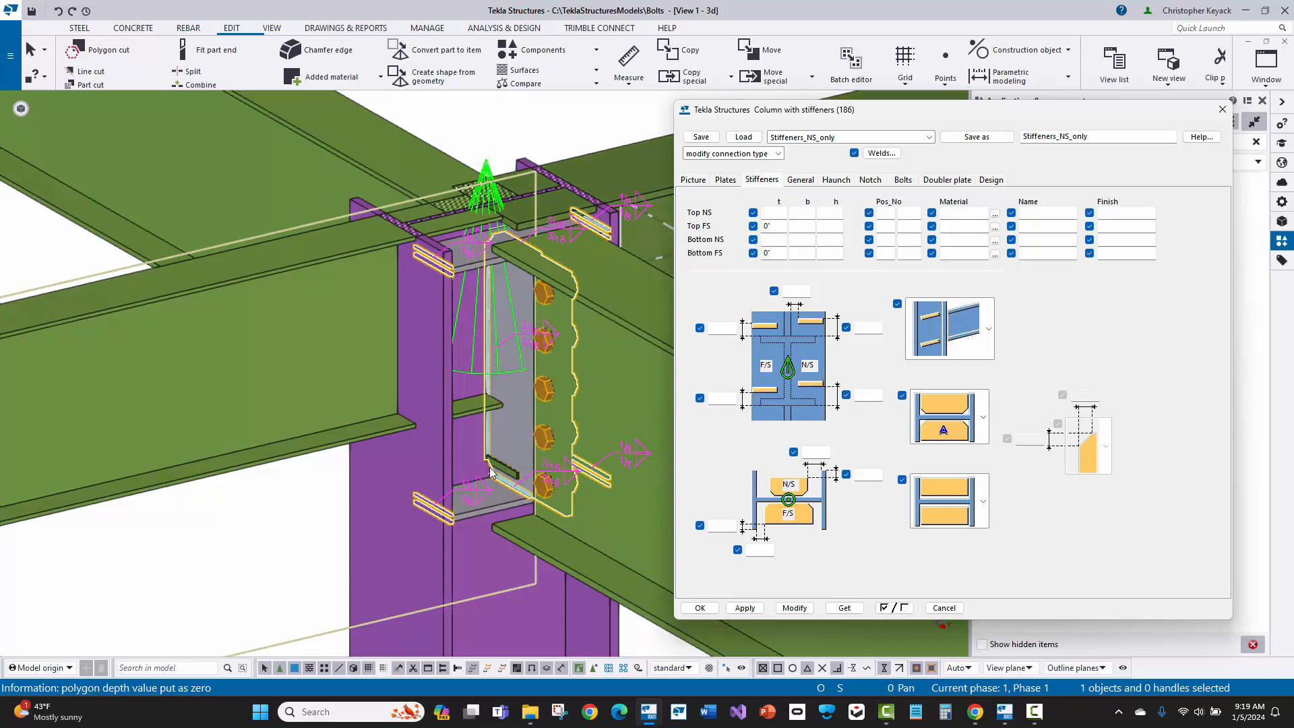
# Step: Set both the upper and lower corners of the tab plate to square without chamfers and modify the connection
pyautogui.scroll(4, 507, 466)
pyautogui.scroll(-2, 507, 465)
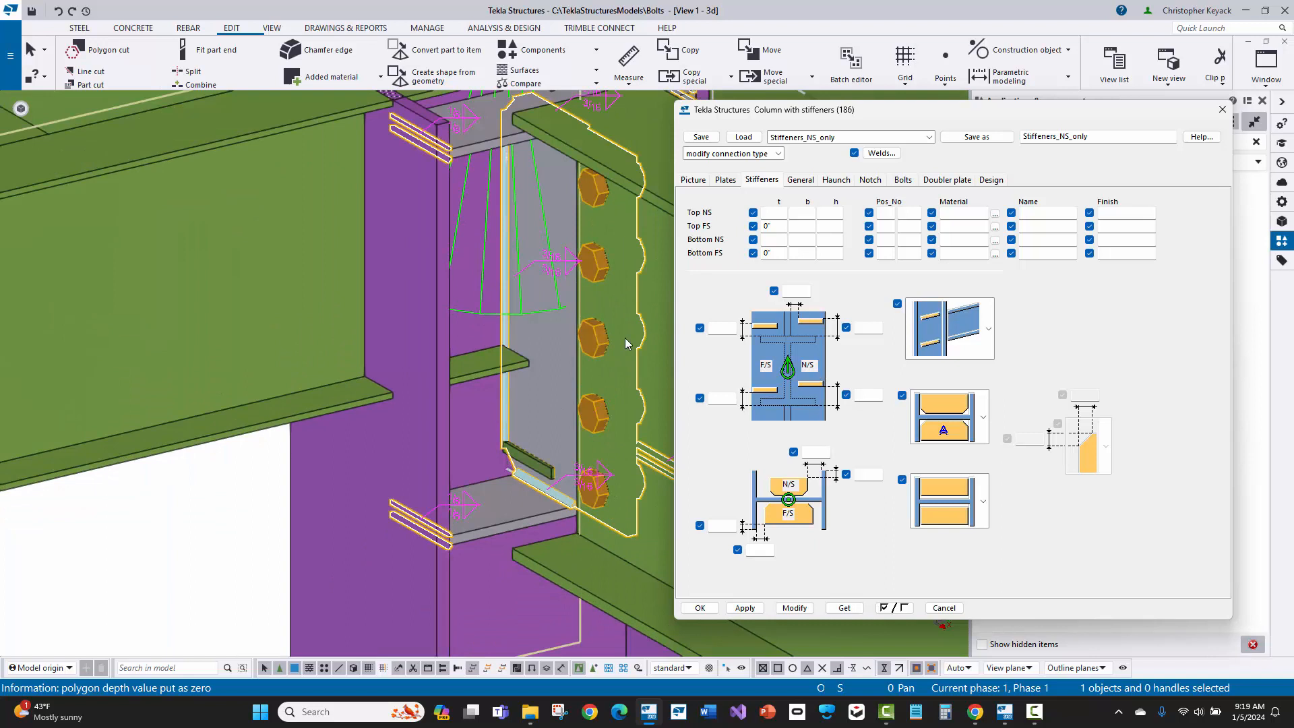
pyautogui.click(726, 180)
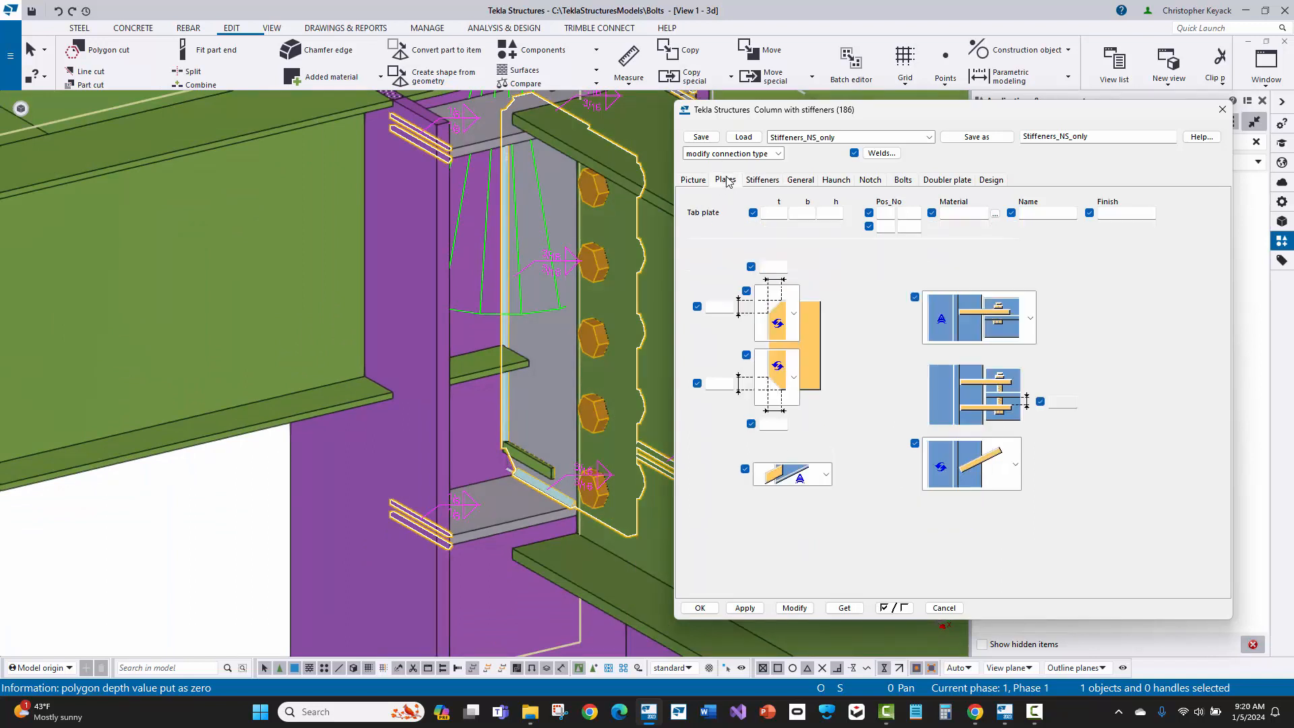
pyautogui.click(769, 311)
pyautogui.click(775, 446)
pyautogui.click(777, 377)
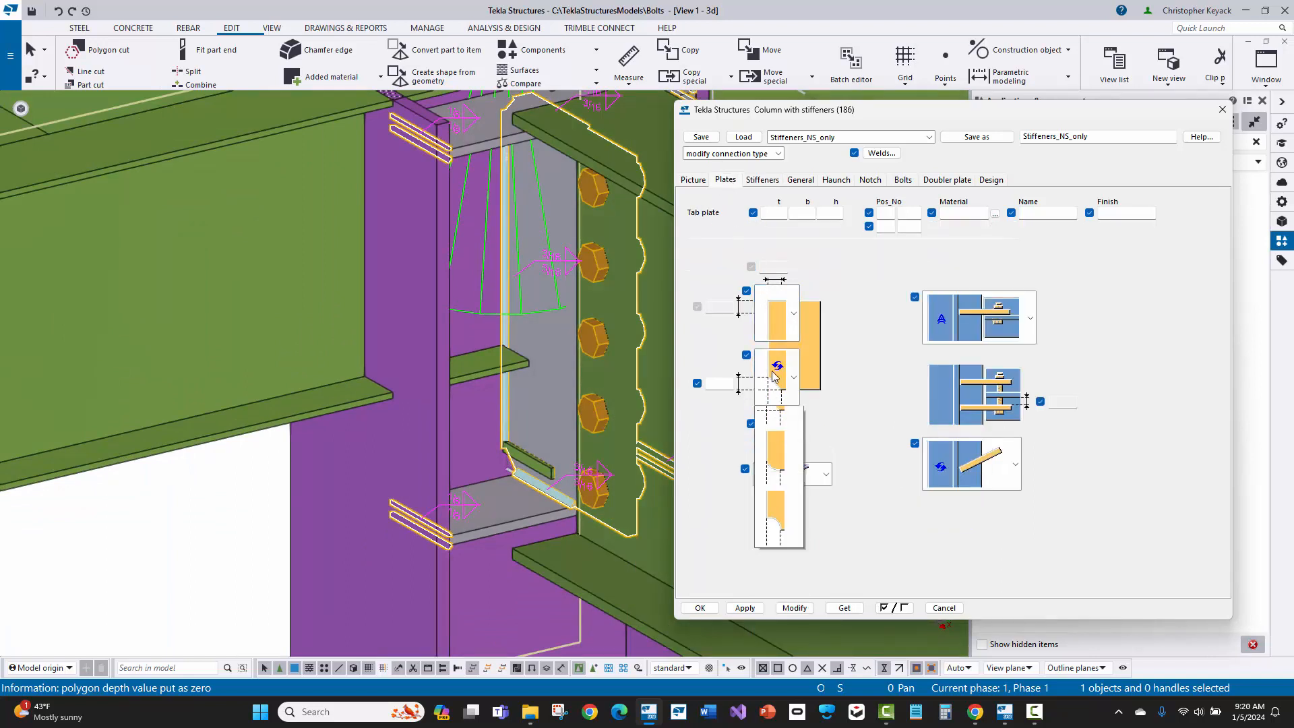
pyautogui.click(771, 476)
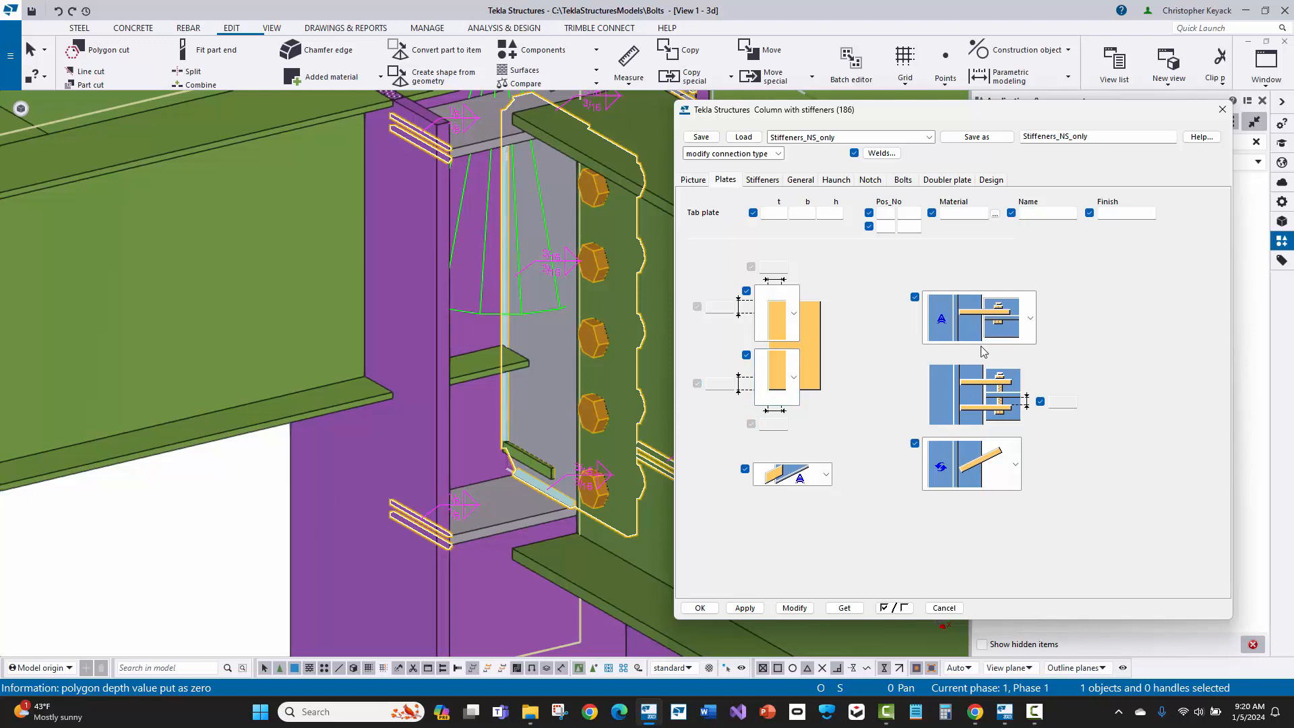
pyautogui.click(802, 610)
pyautogui.moveTo(423, 359); pyautogui.dragTo(361, 414, button='middle')
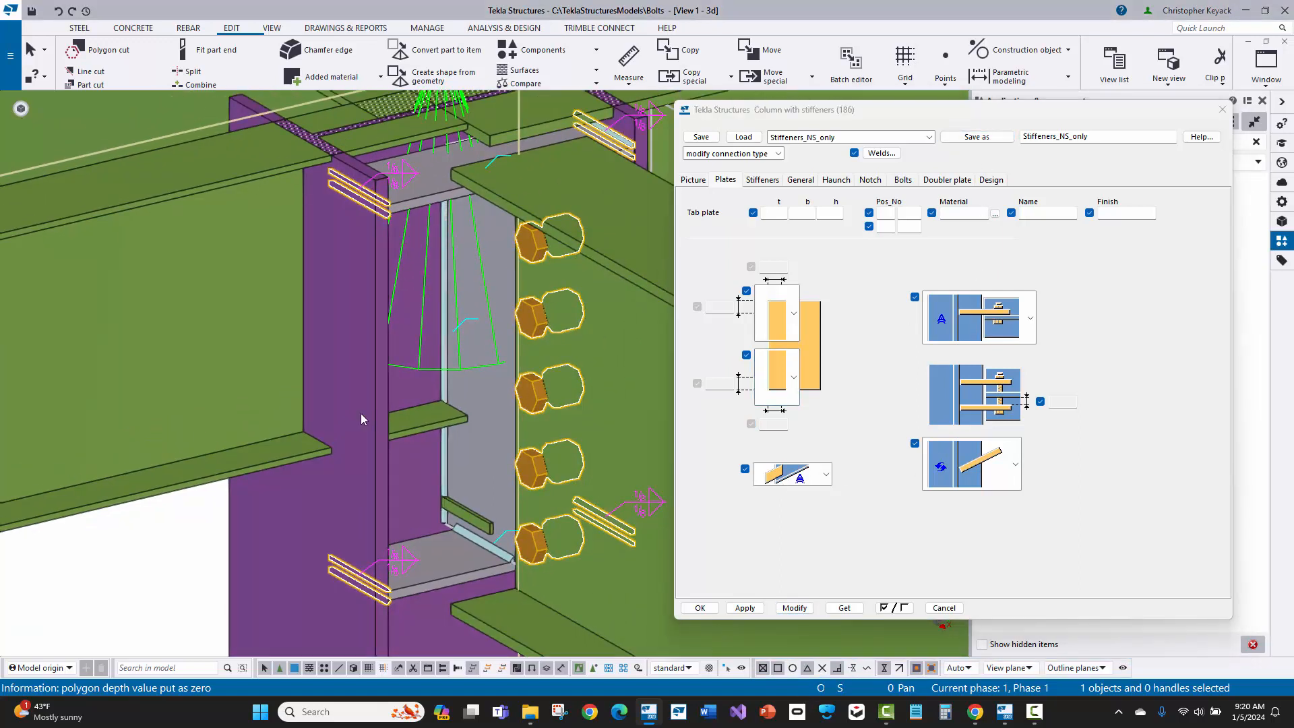
pyautogui.scroll(-2, 361, 414)
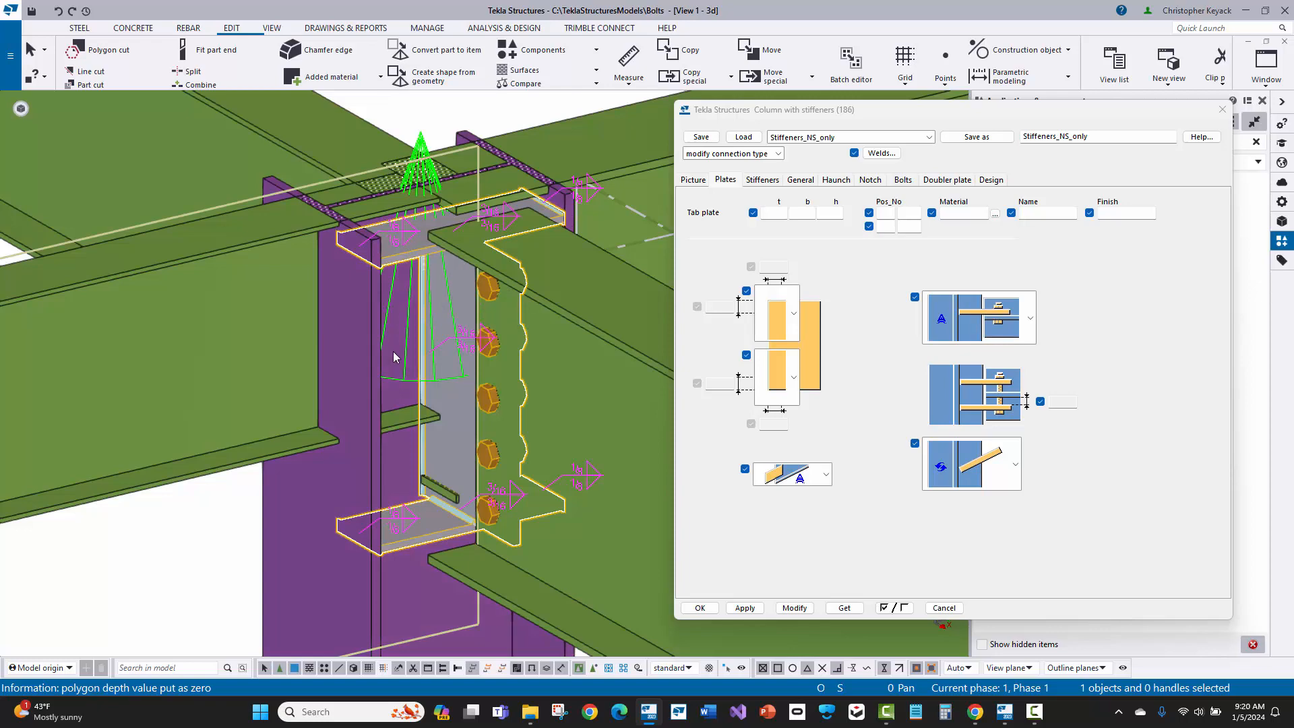
# Step: Set both sizes of weld 5 to 1/4 in the connection's weld settings and modify the connection
pyautogui.click(875, 157)
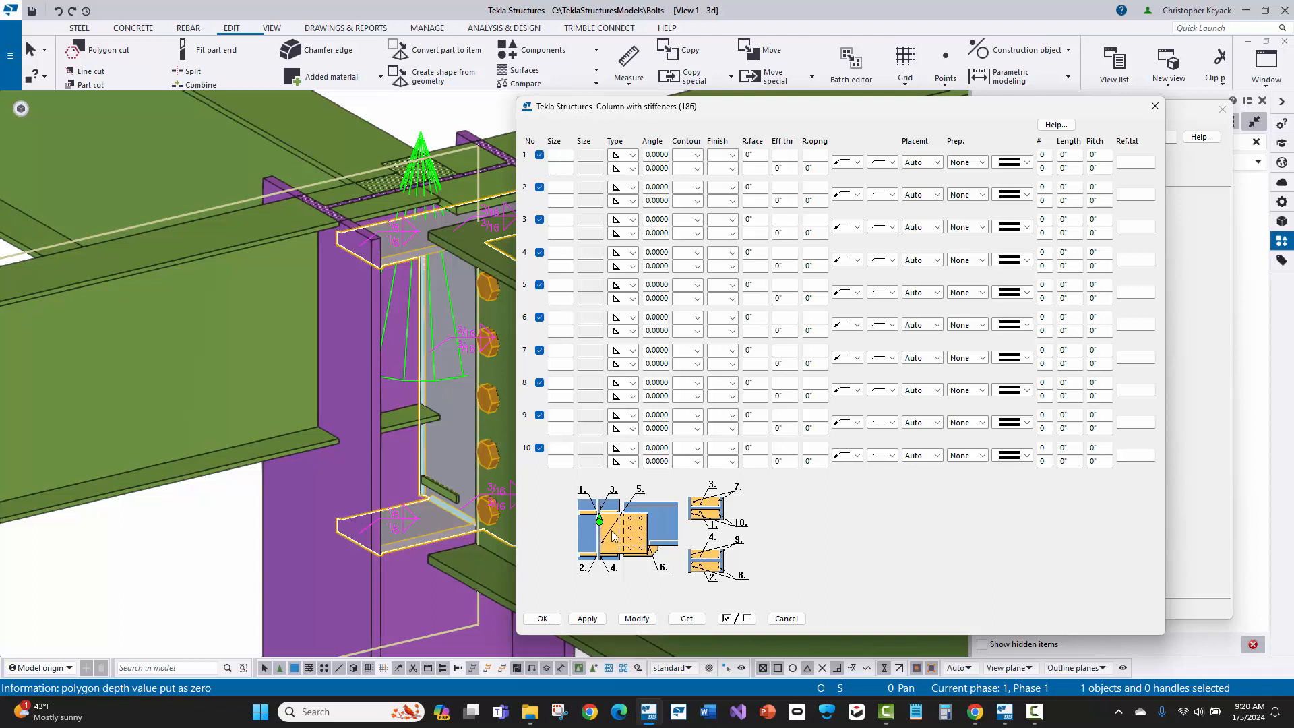
pyautogui.click(564, 287)
pyautogui.write('1/4')
pyautogui.click(564, 300)
pyautogui.write('1/4')
pyautogui.click(637, 619)
pyautogui.click(414, 241)
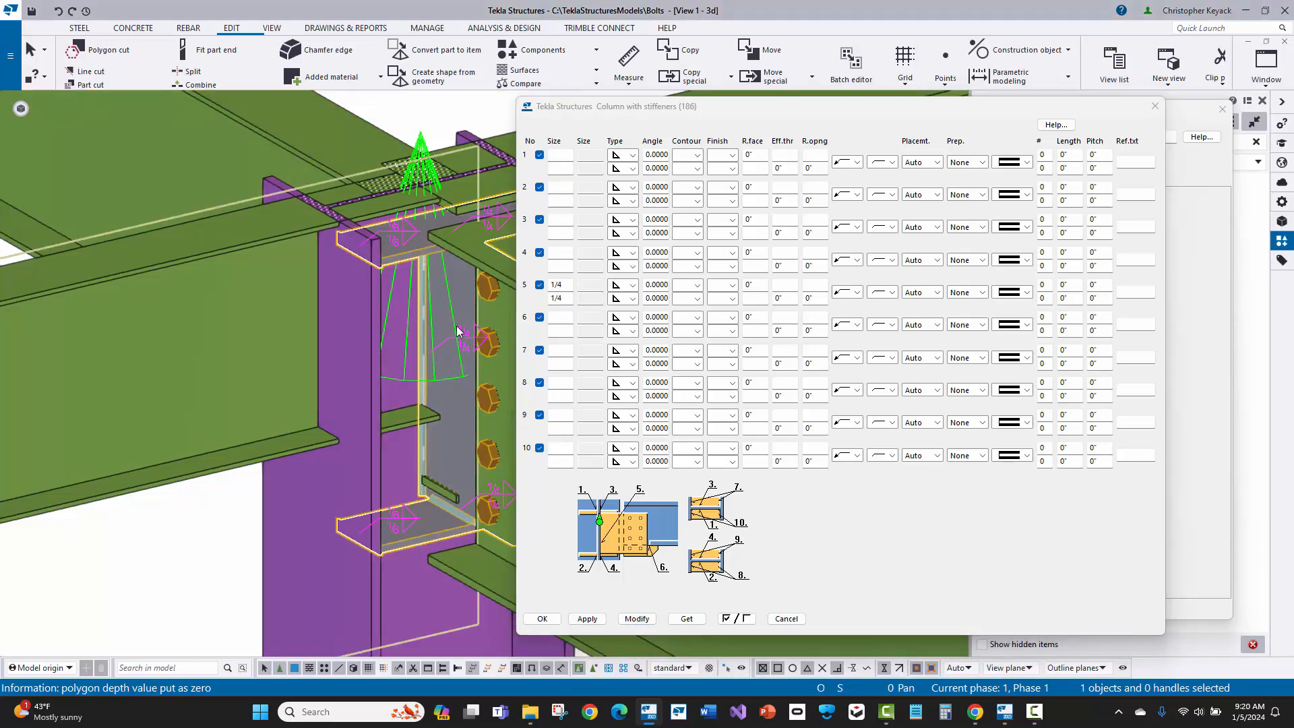
# Step: Set both sizes of welds 6 to 10 to 1/4, modify the connection, and accept the weld settings
pyautogui.moveTo(399, 255); pyautogui.dragTo(281, 261, button='middle')
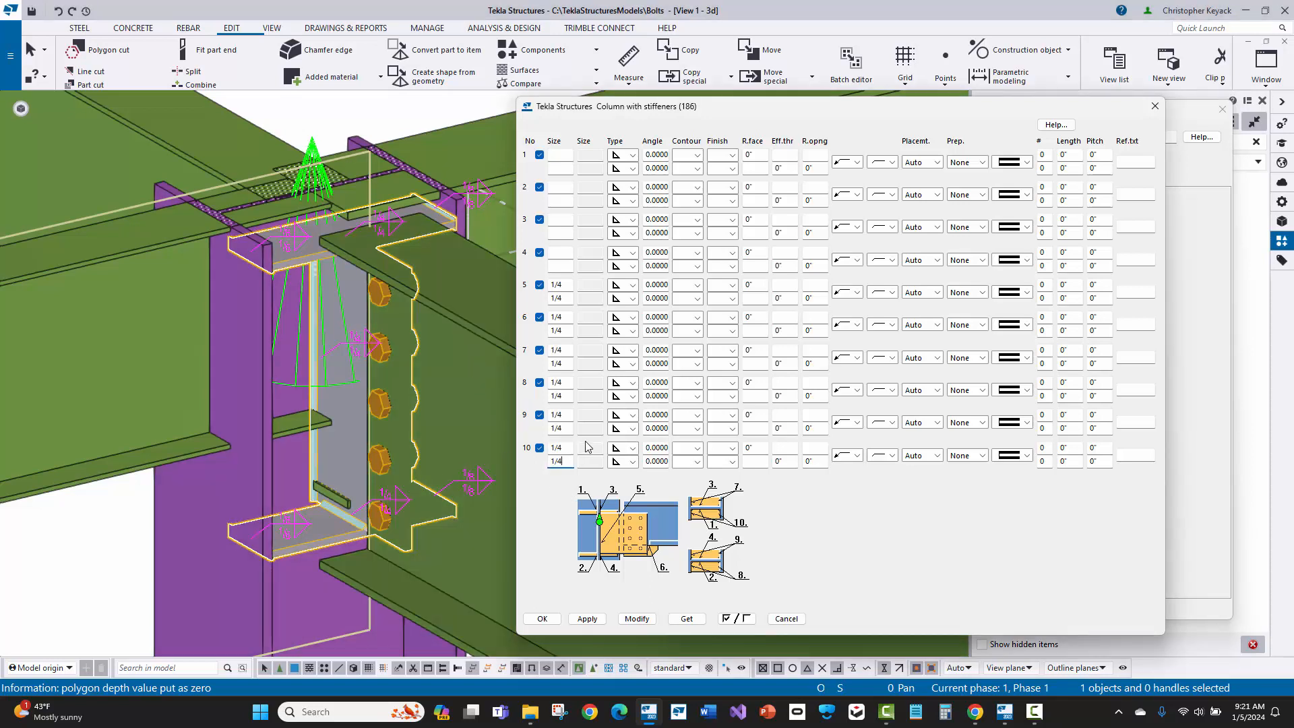
pyautogui.click(637, 619)
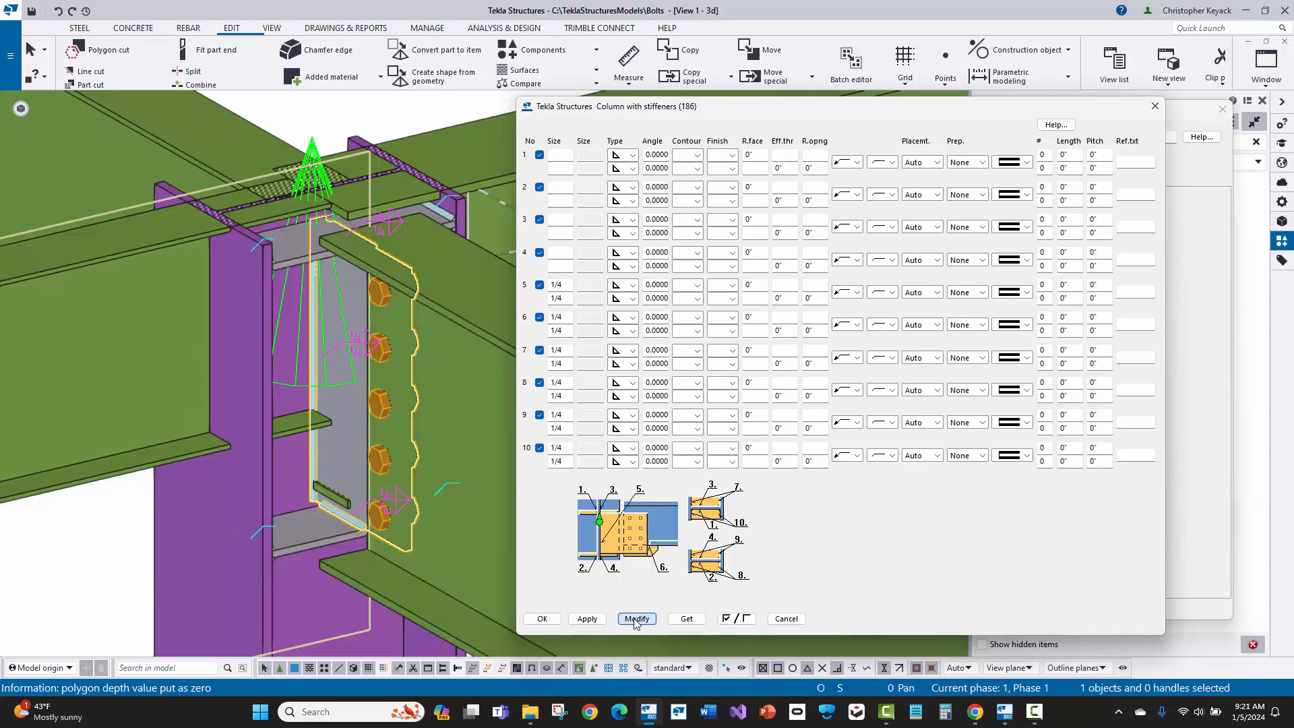
pyautogui.click(312, 152)
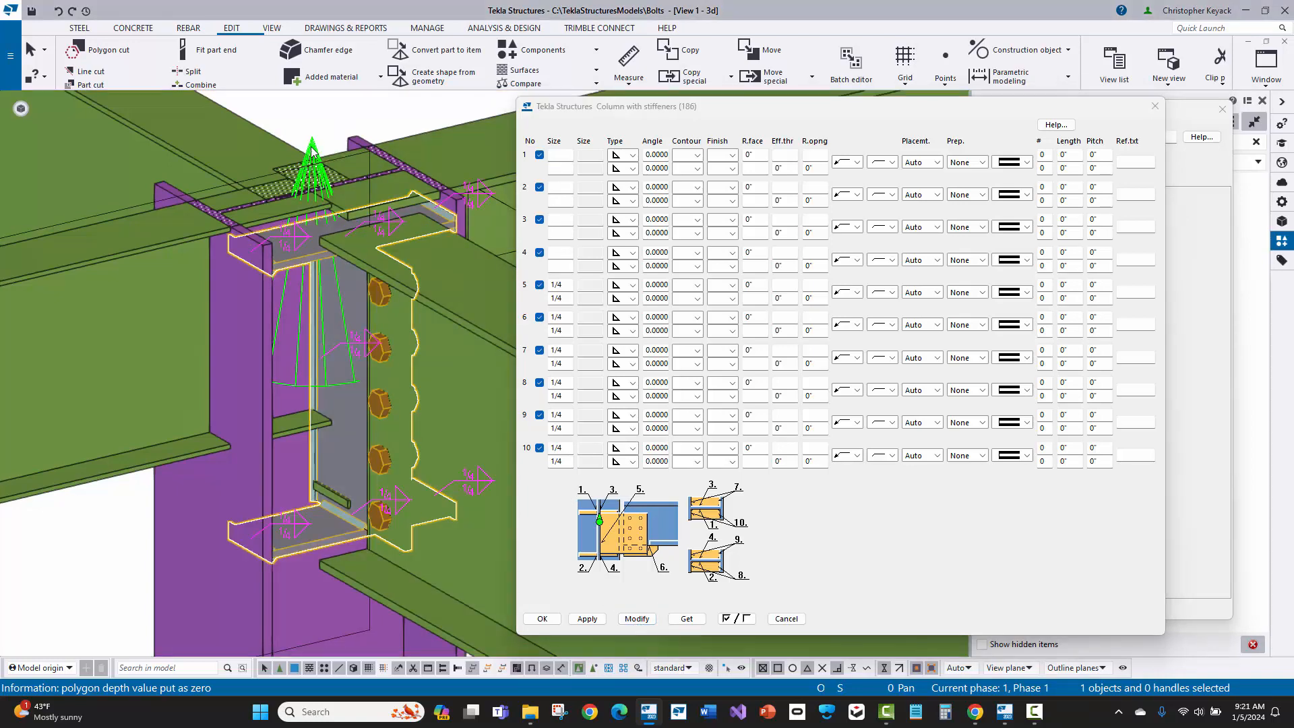
pyautogui.click(543, 620)
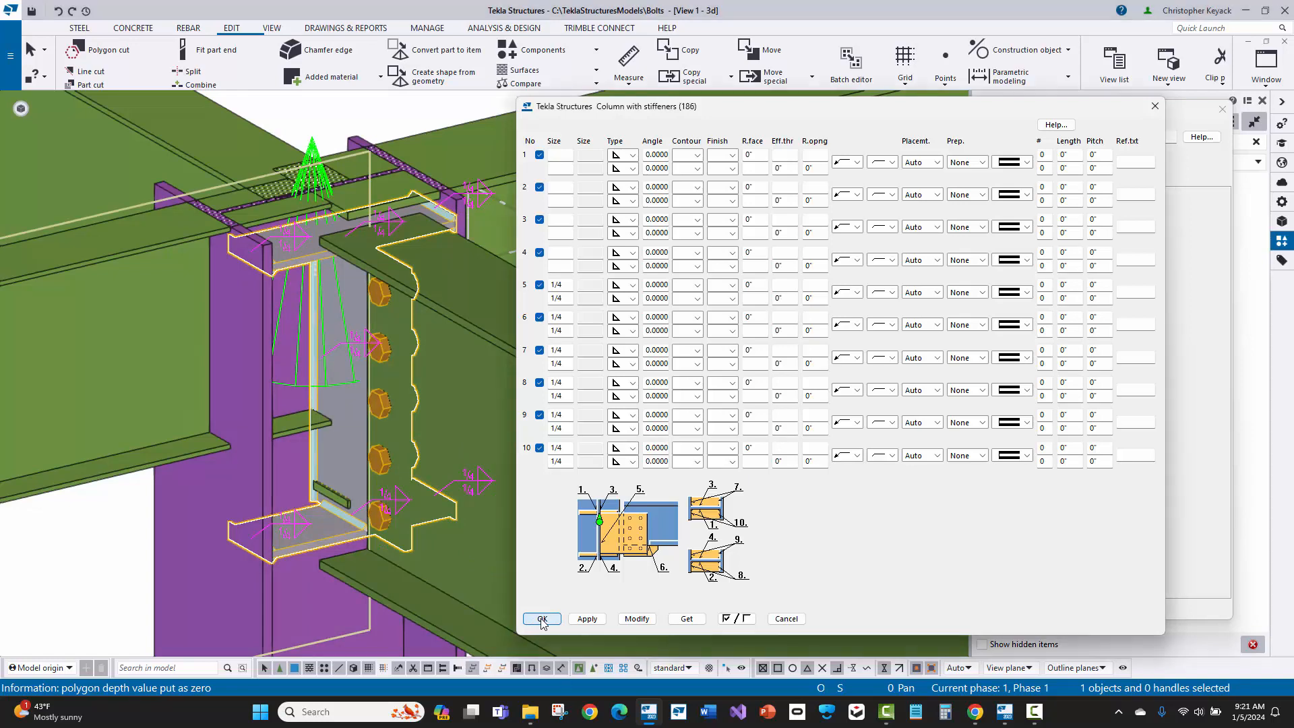
pyautogui.click(543, 619)
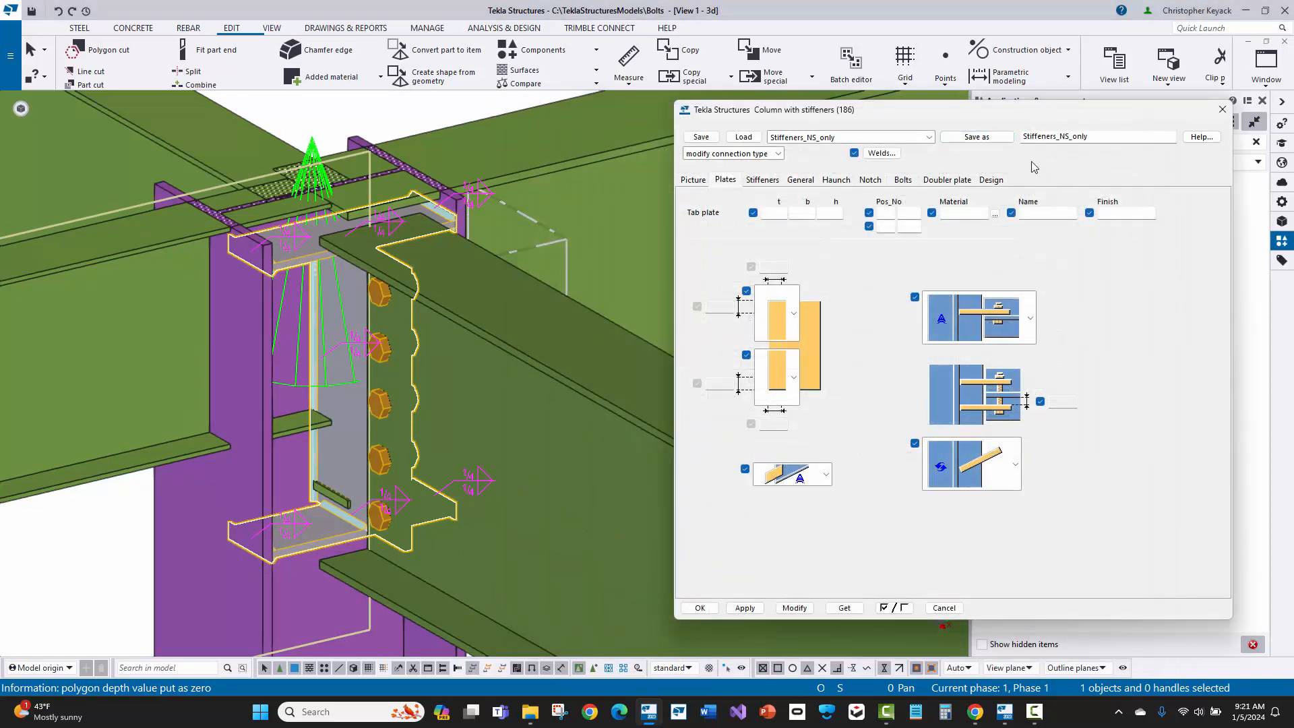
# Step: Enter No_Stiffeners as the name for a new set of saved connection settings
pyautogui.click(866, 143)
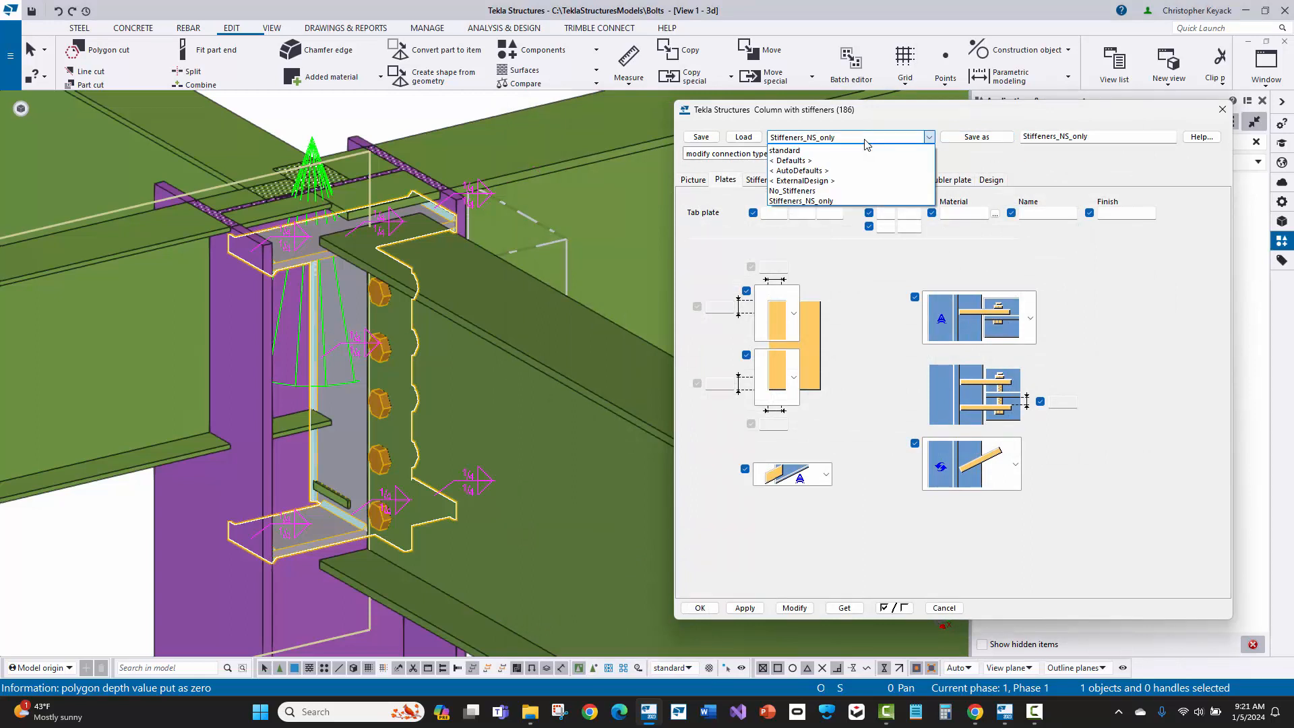
pyautogui.click(866, 139)
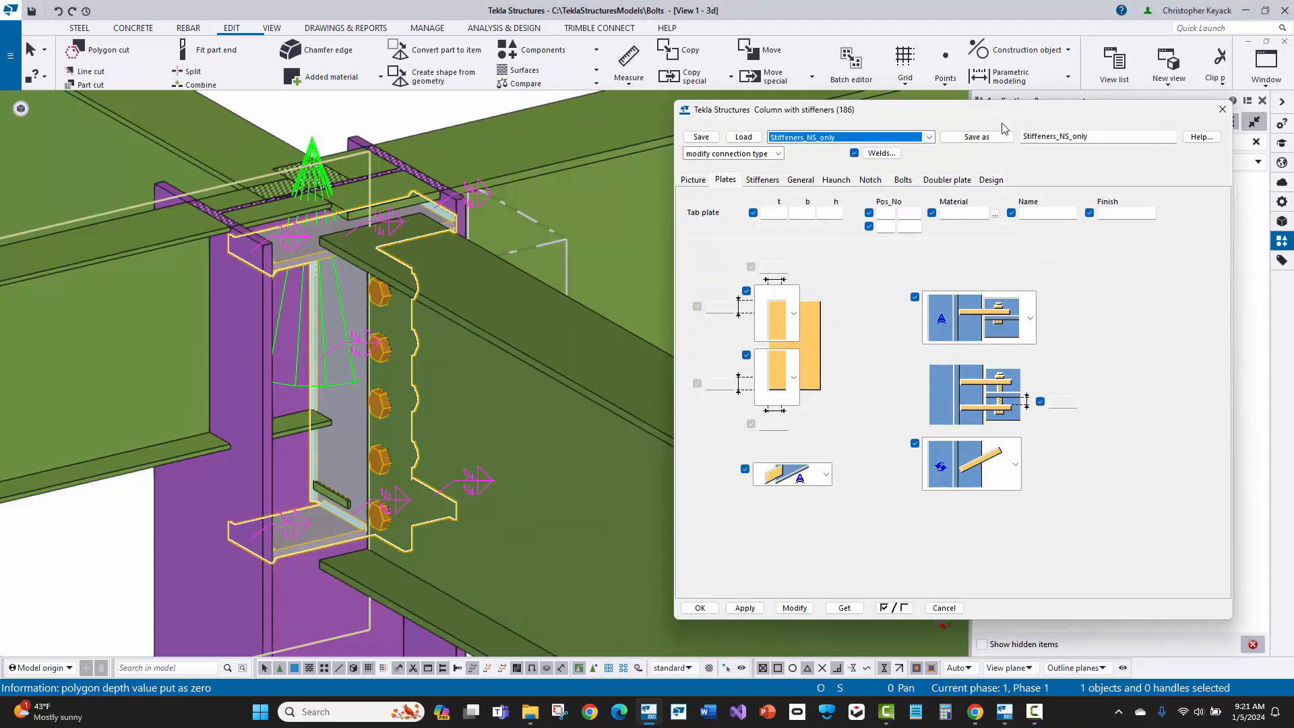
pyautogui.click(1067, 137)
pyautogui.click(1094, 137)
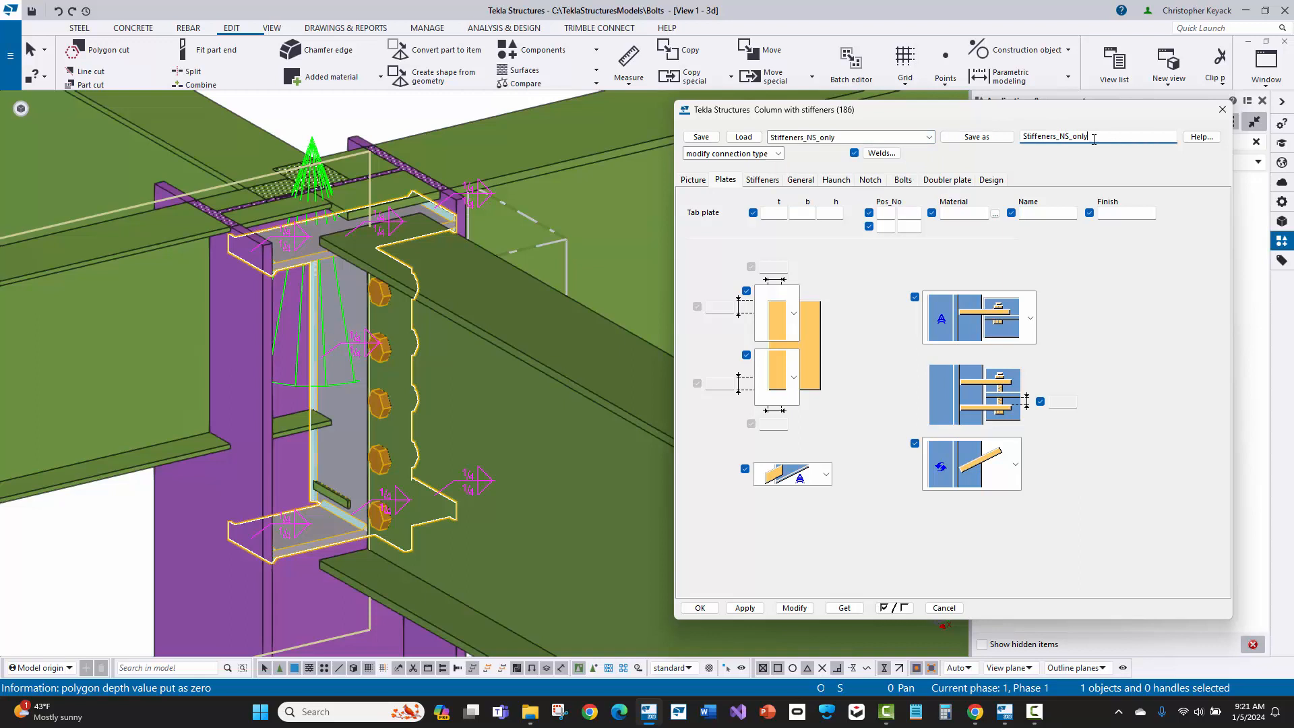
pyautogui.press('BackSpace')
pyautogui.press('BackSpace')
pyautogui.press('BackSpace')
pyautogui.press('BackSpace')
pyautogui.press('BackSpace')
pyautogui.press('Home')
pyautogui.write('No')
# Step: Set the stiffener creation option to create no stiffeners
pyautogui.click(763, 182)
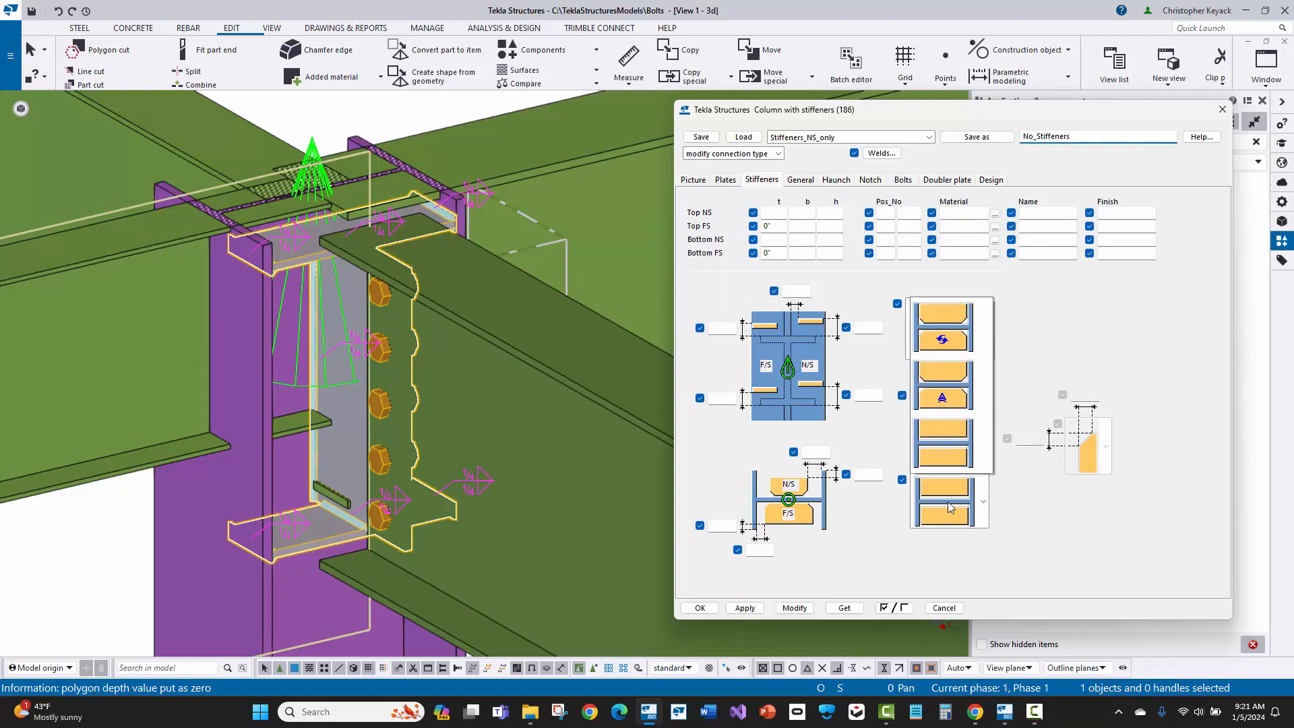
pyautogui.click(952, 423)
pyautogui.click(928, 584)
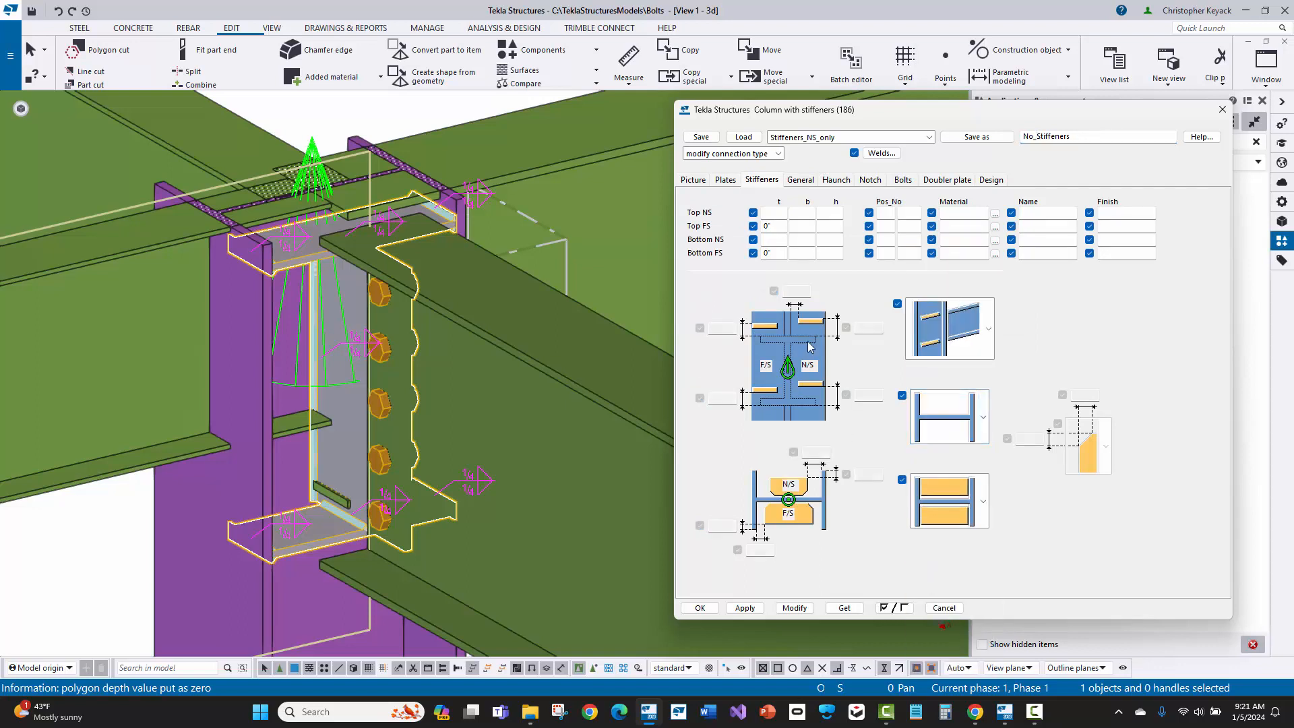
# Step: Set the connection code to 186_No_Stiffeners and save the settings as No_Stiffeners
pyautogui.click(800, 182)
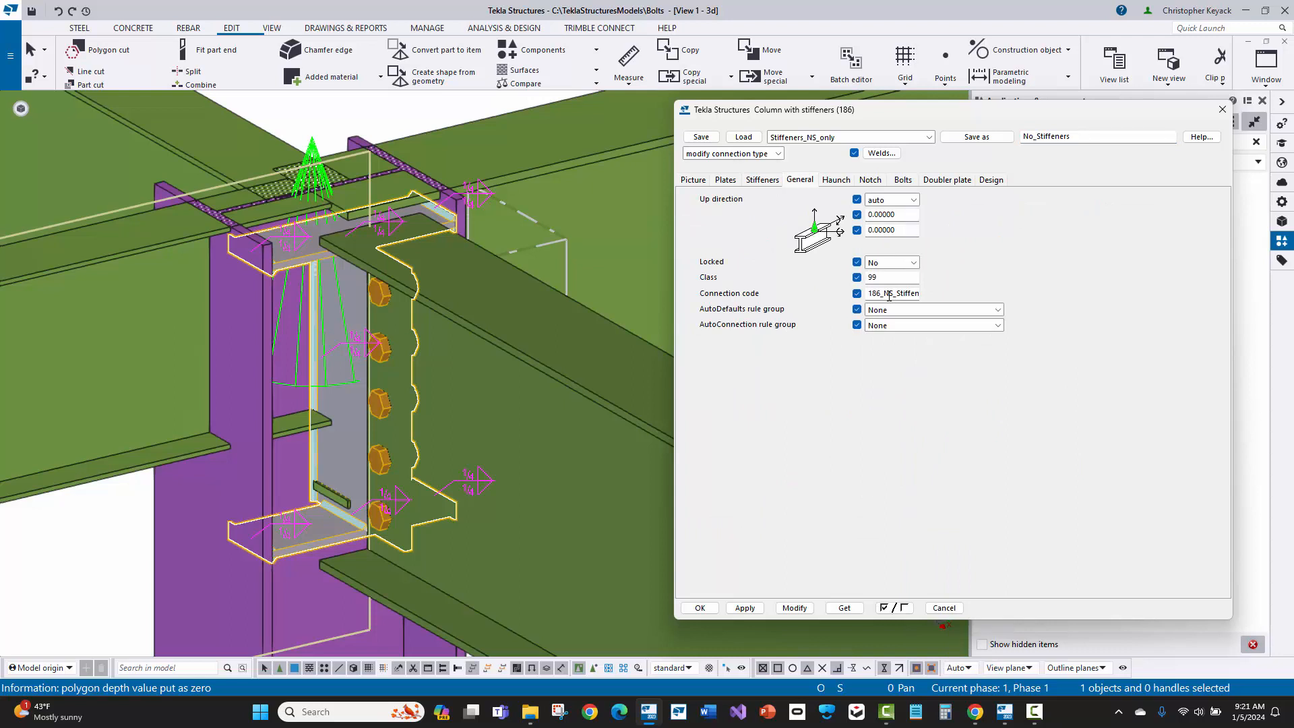
pyautogui.moveTo(884, 295); pyautogui.dragTo(894, 294)
pyautogui.write('No')
pyautogui.click(983, 138)
# Step: Load the Stiffeners_NS_only saved settings and check their full connection code
pyautogui.click(836, 137)
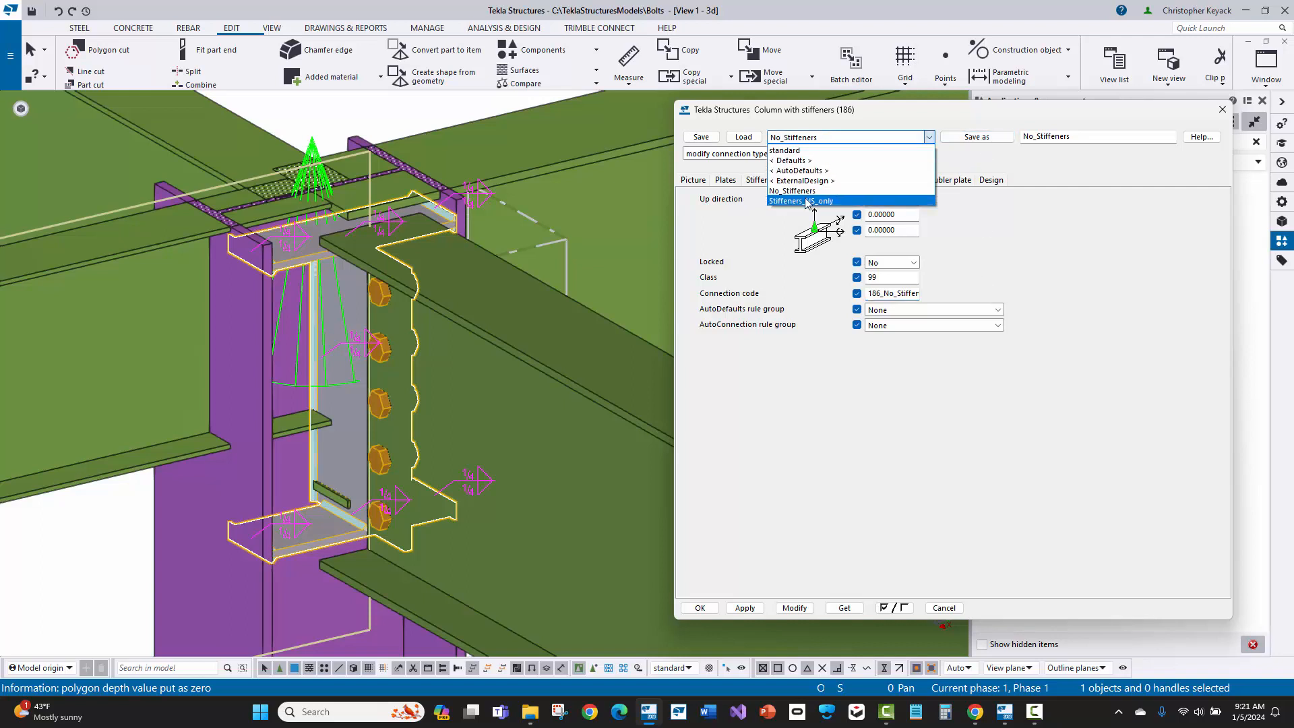
pyautogui.click(801, 201)
pyautogui.click(743, 136)
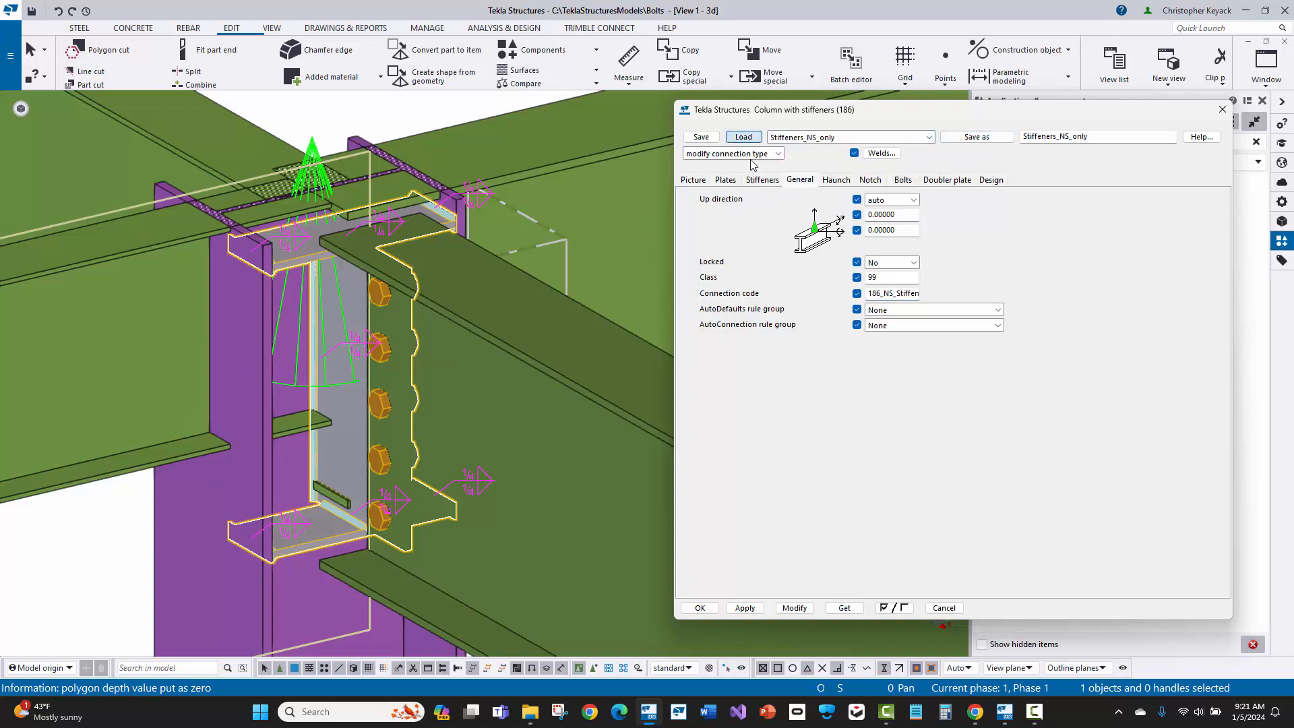
pyautogui.doubleClick(879, 293)
pyautogui.click(894, 293)
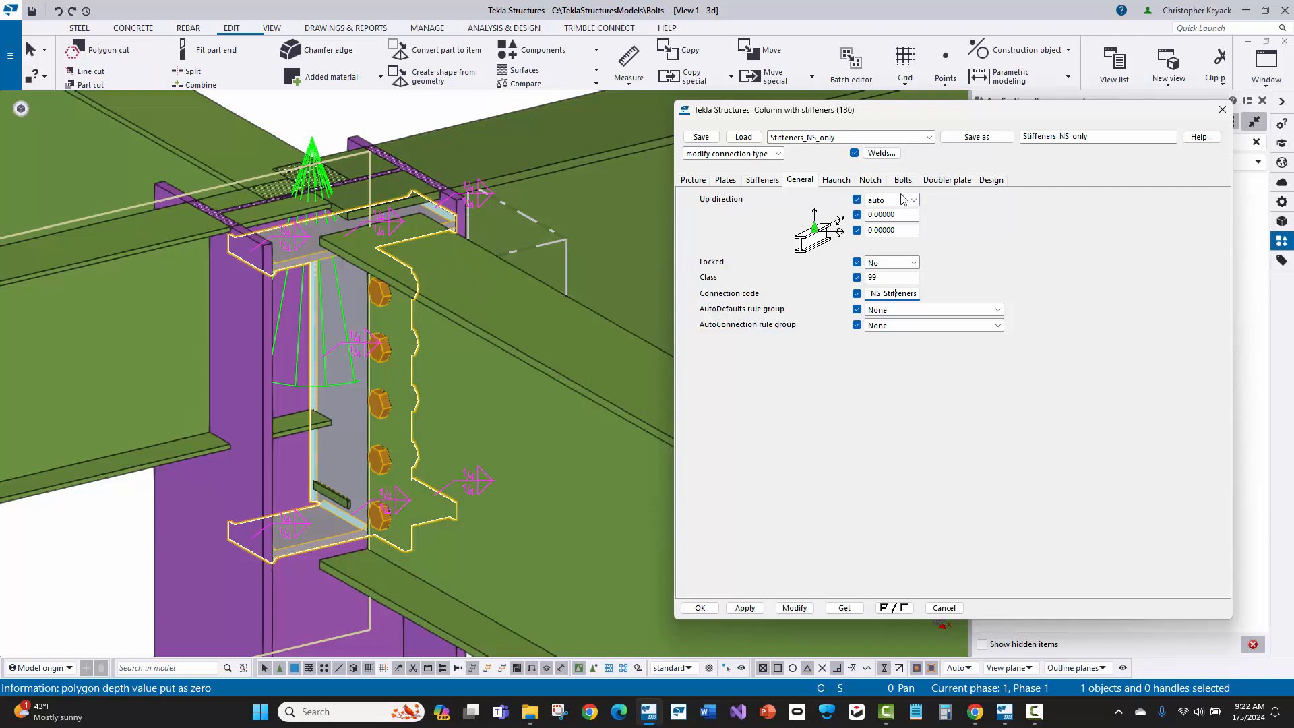
# Step: Save the Stiffeners_NS_only connection settings under the name standard and check the list of saved settings
pyautogui.click(811, 139)
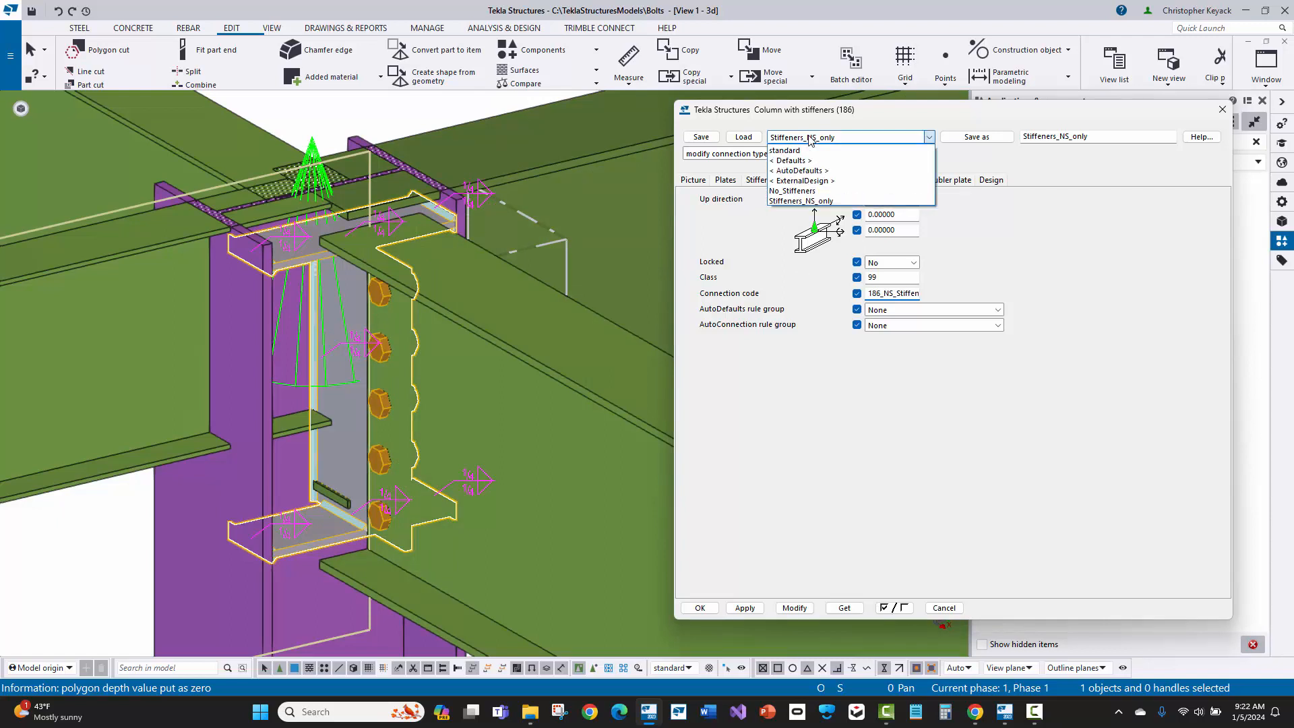
pyautogui.click(811, 139)
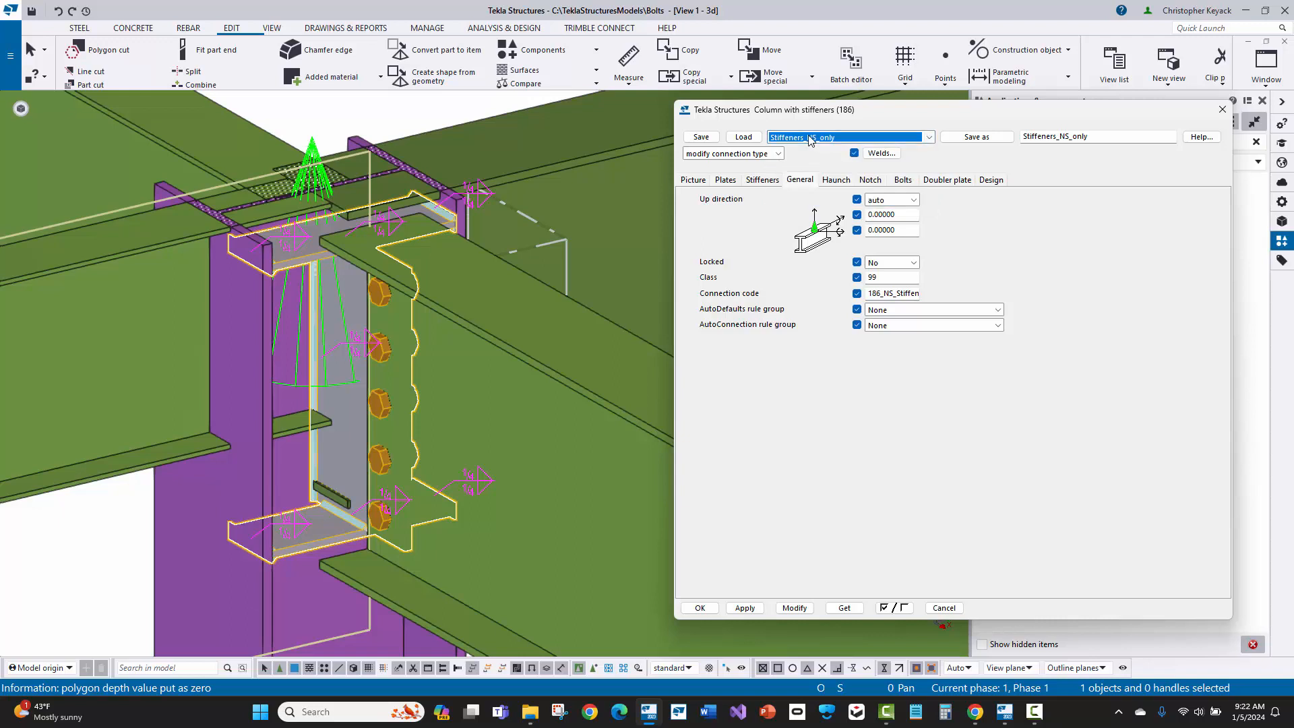
pyautogui.click(811, 138)
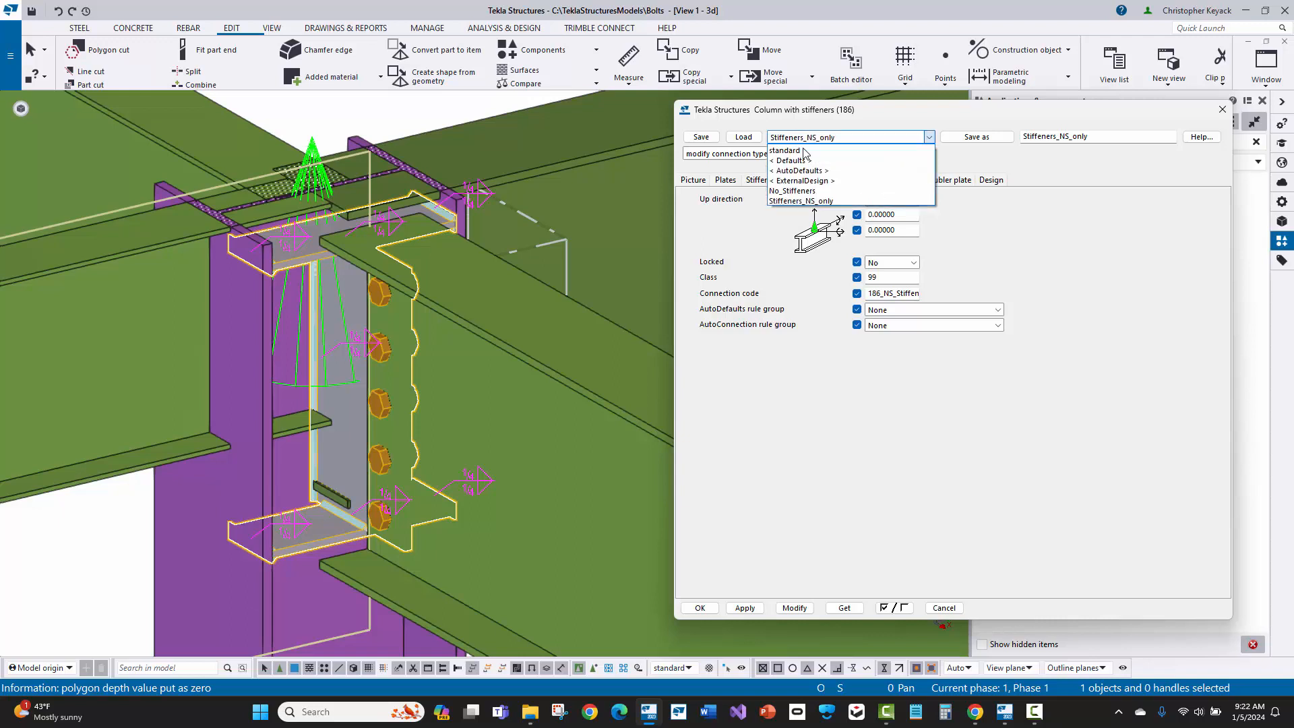
pyautogui.click(803, 201)
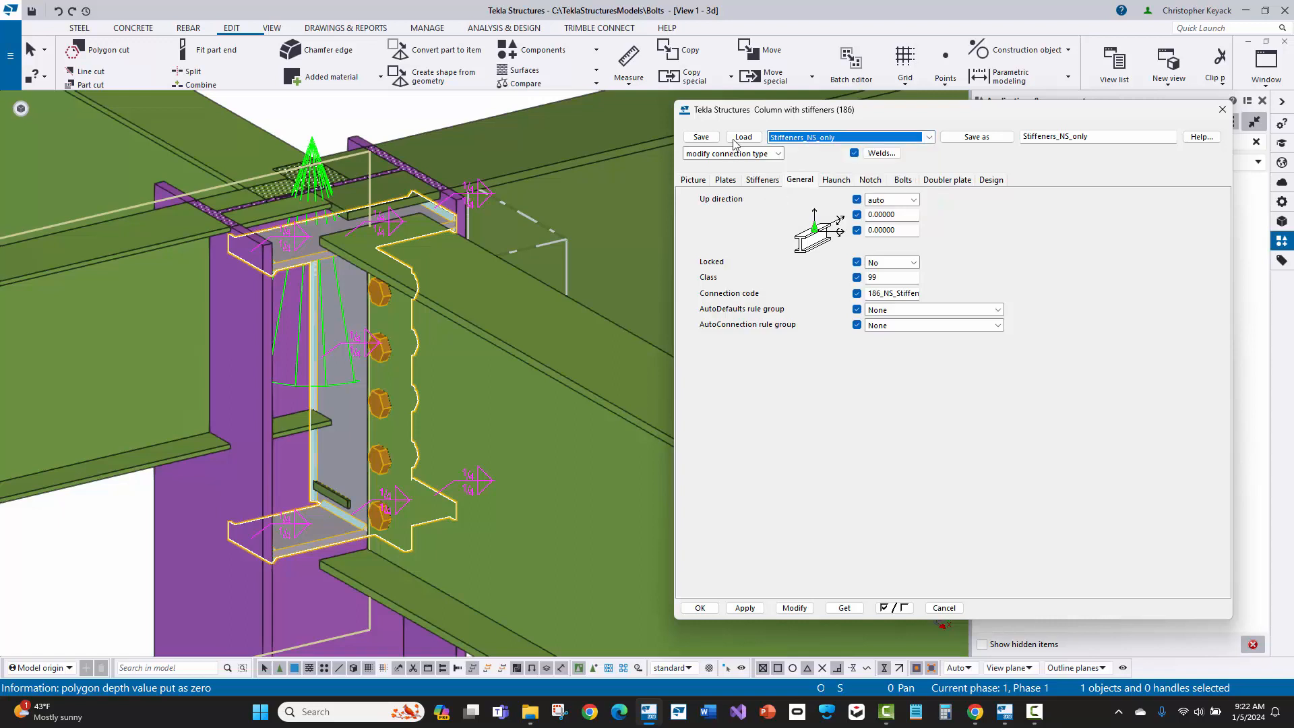
pyautogui.doubleClick(1058, 138)
pyautogui.write('standard')
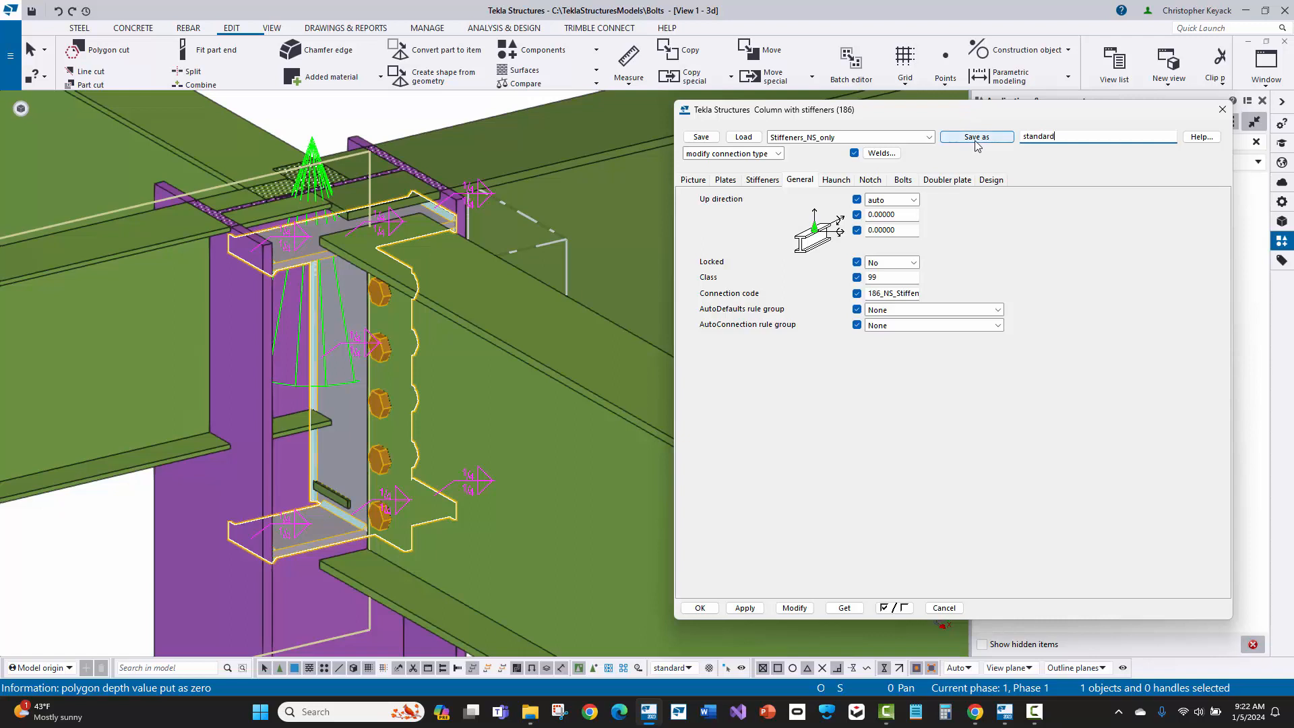
pyautogui.click(979, 141)
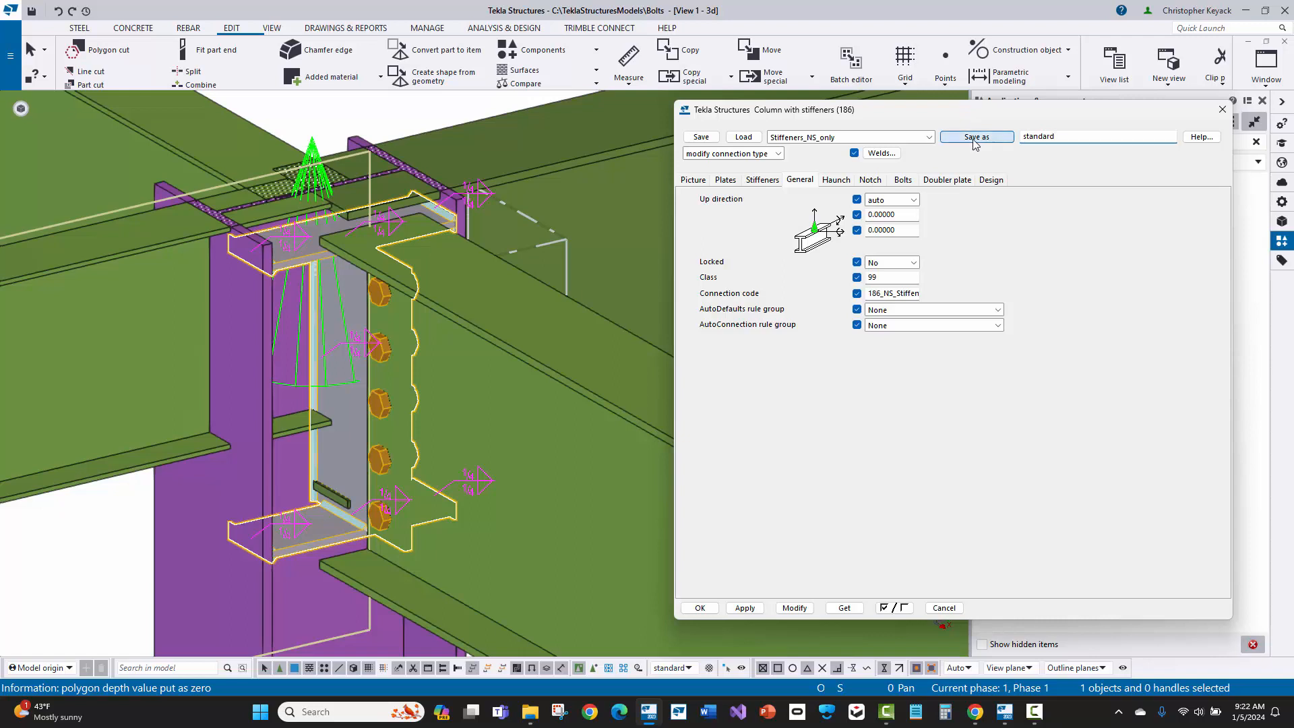
pyautogui.click(889, 138)
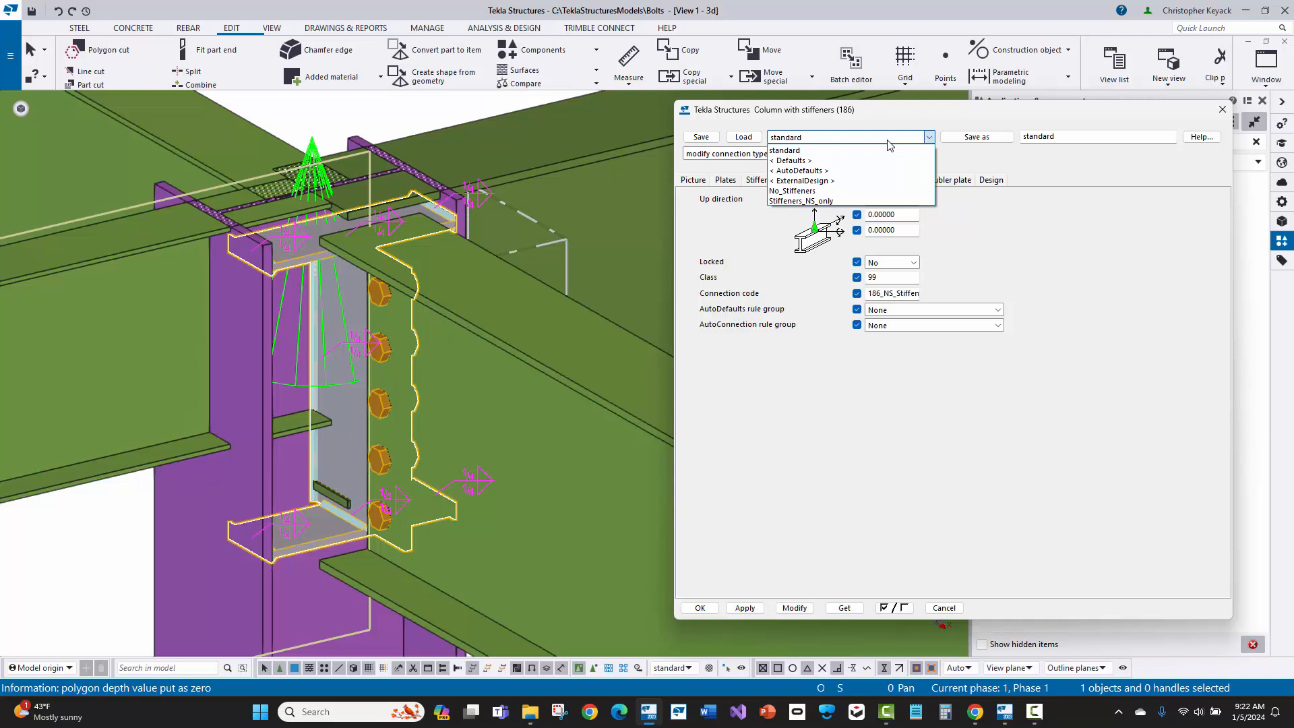
pyautogui.click(888, 143)
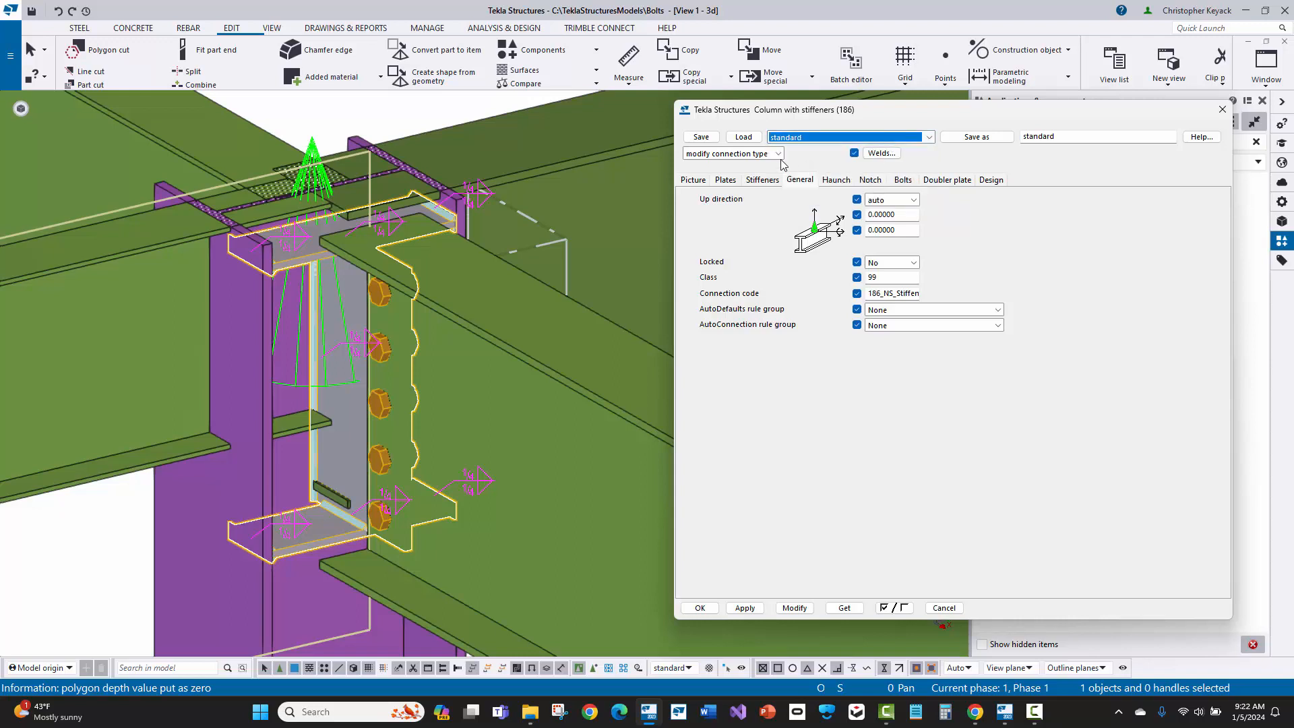
# Step: Set the slotted-hole dimension to 0 in the bolt settings, leaving the hole type and slotted parts as they are
pyautogui.click(904, 180)
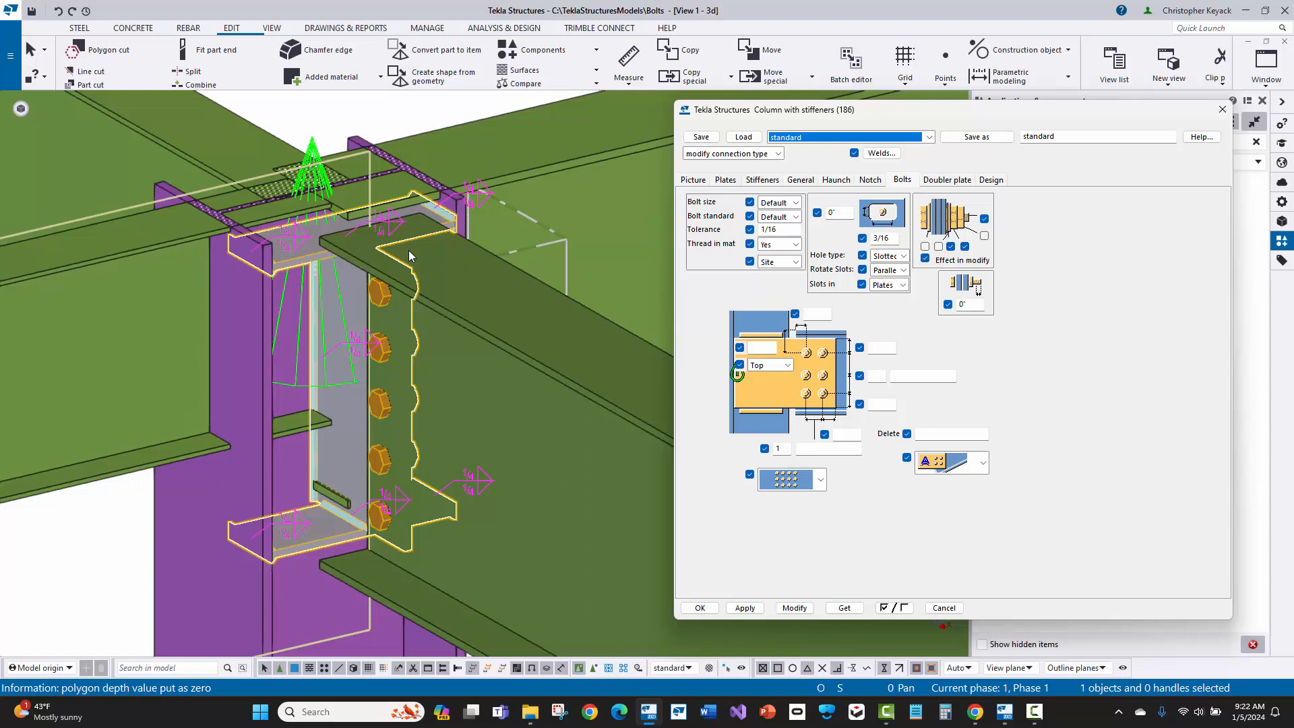
pyautogui.doubleClick(883, 238)
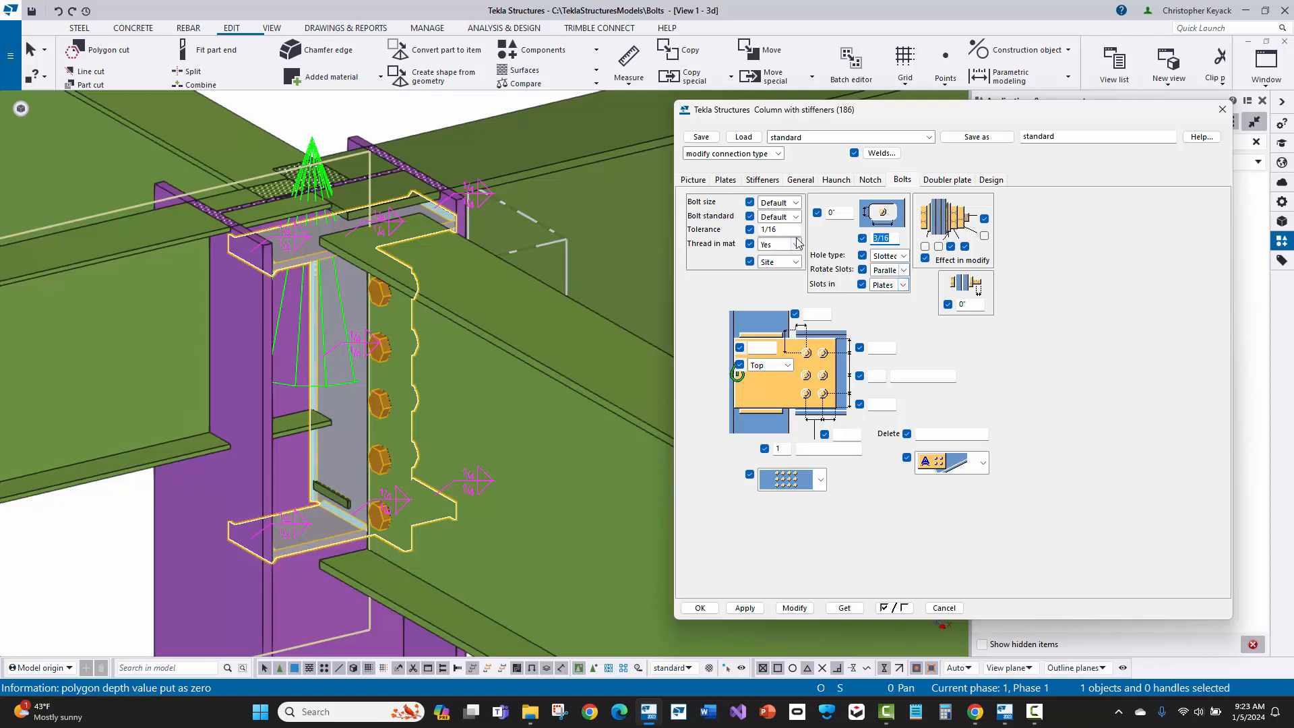
pyautogui.click(902, 259)
pyautogui.click(903, 259)
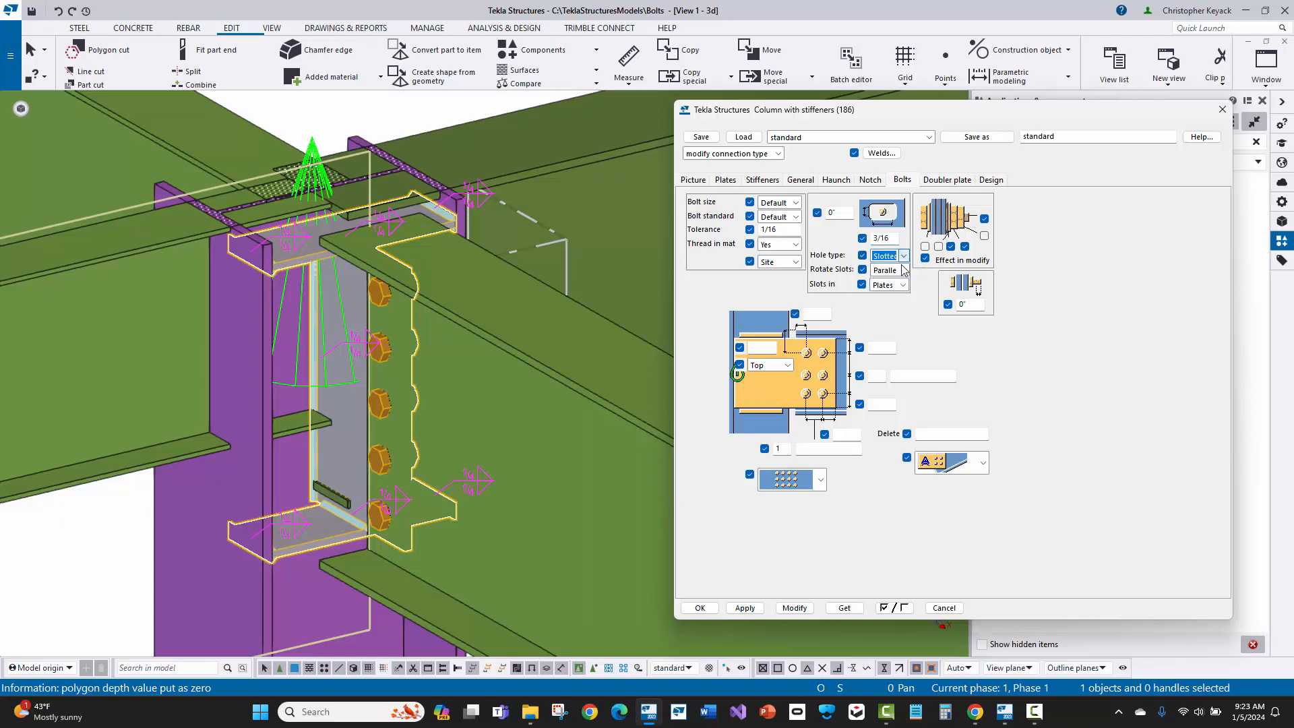
pyautogui.click(903, 285)
pyautogui.click(902, 286)
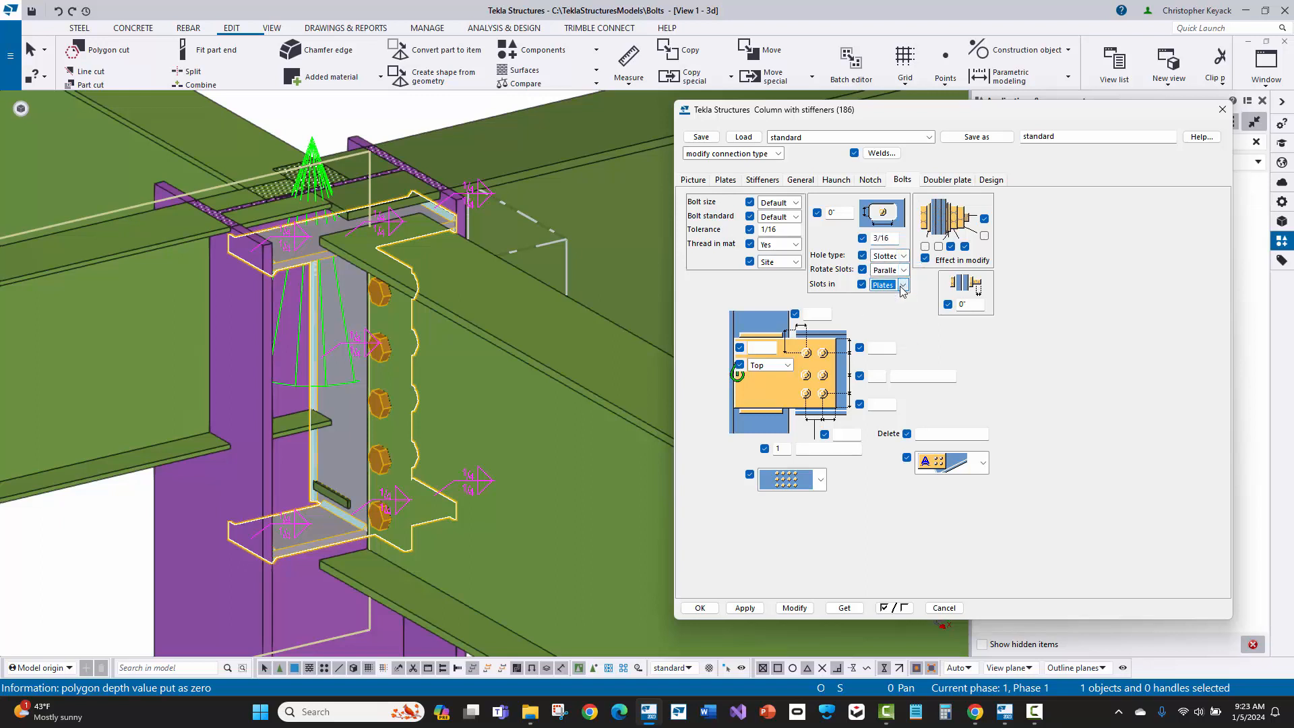
pyautogui.click(869, 238)
pyautogui.doubleClick(868, 238)
pyautogui.write('0')
pyautogui.click(786, 230)
pyautogui.moveTo(780, 230); pyautogui.dragTo(734, 232)
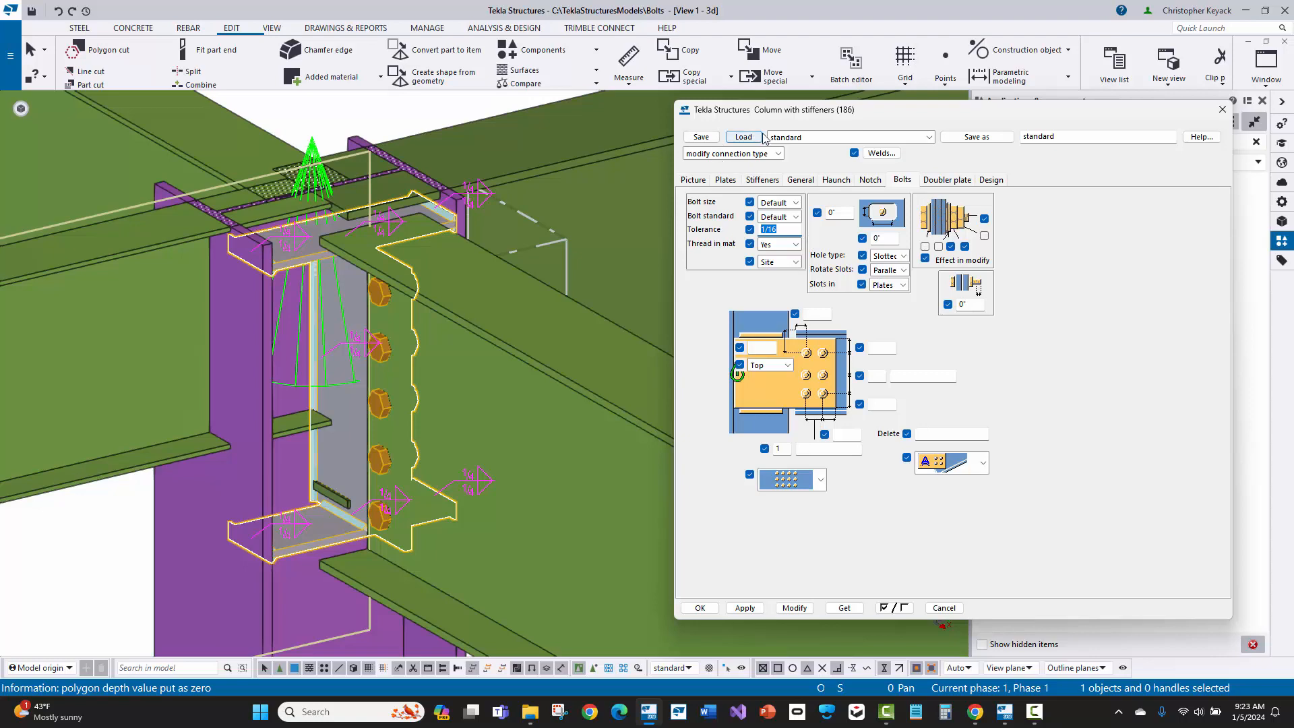
pyautogui.click(803, 139)
pyautogui.click(803, 138)
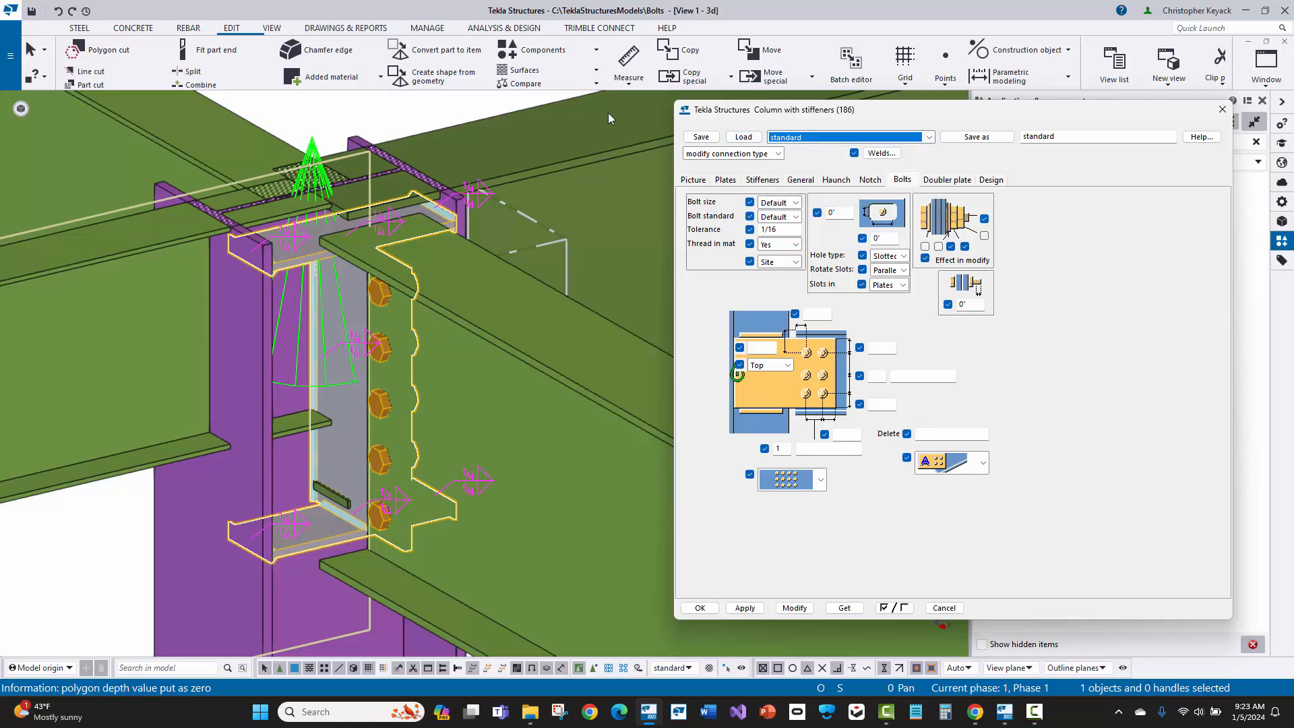
# Step: Create AutoConnections between the column and its four beams using the Shear Tabs connection rule group and the Shear_Tabs parameter rule group
pyautogui.click(453, 113)
pyautogui.scroll(-3, 445, 118)
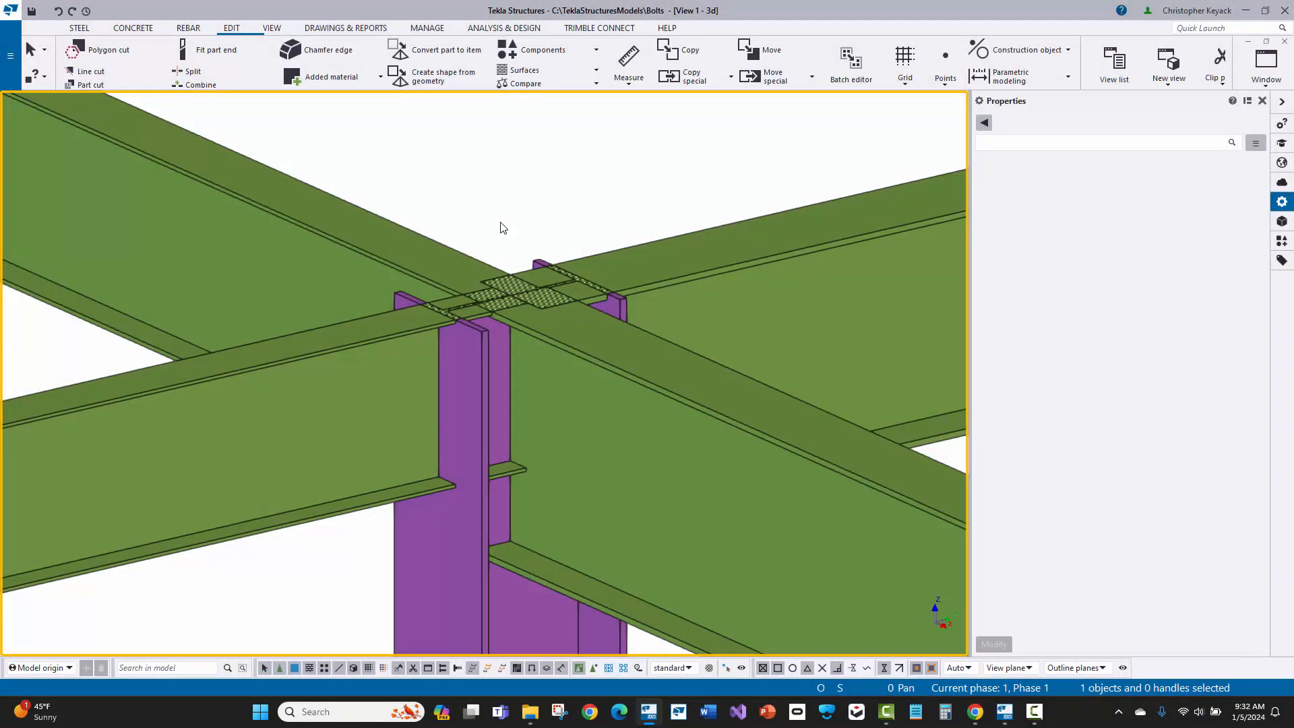
pyautogui.moveTo(678, 155); pyautogui.dragTo(293, 593)
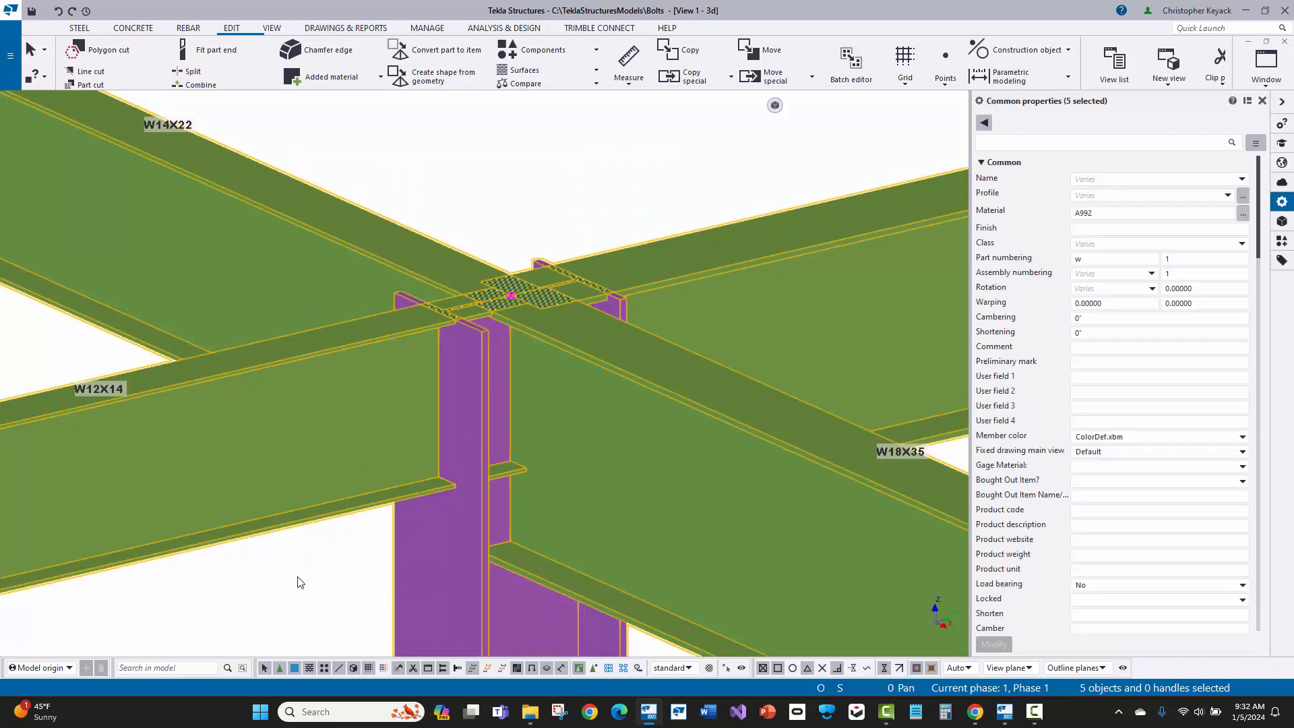
pyautogui.click(232, 27)
pyautogui.click(541, 56)
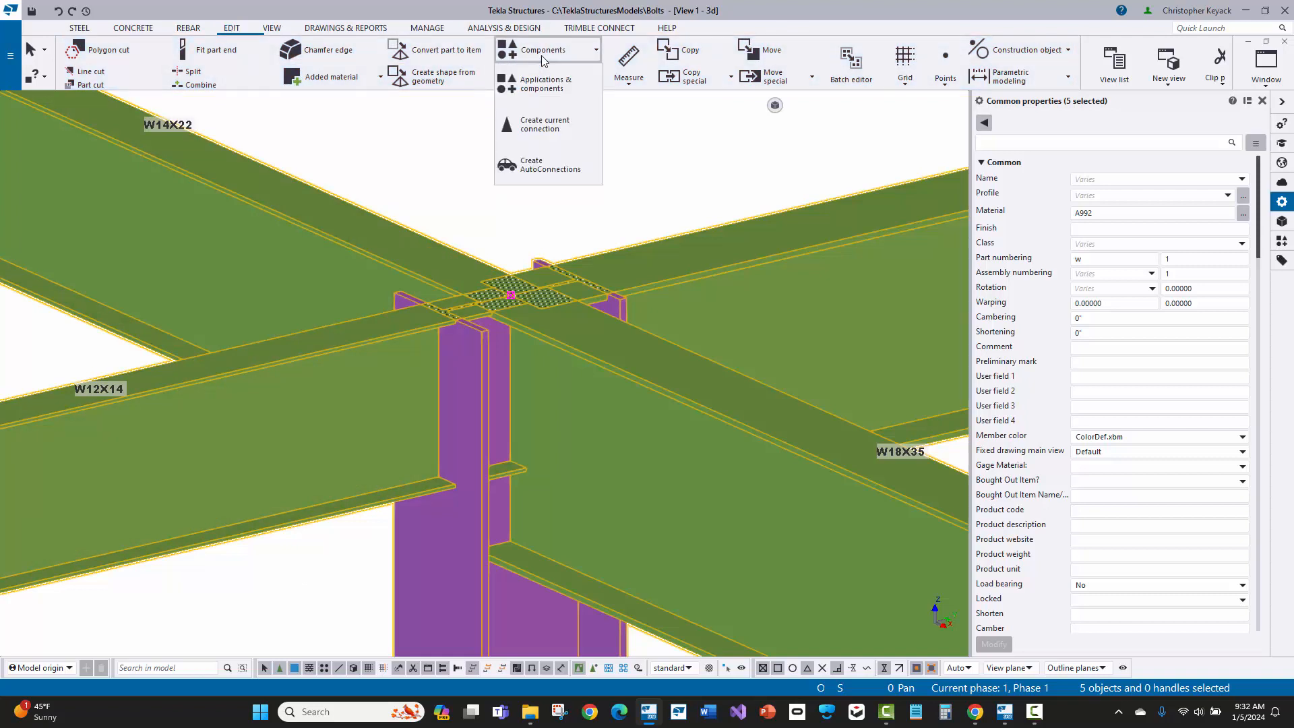
pyautogui.click(576, 177)
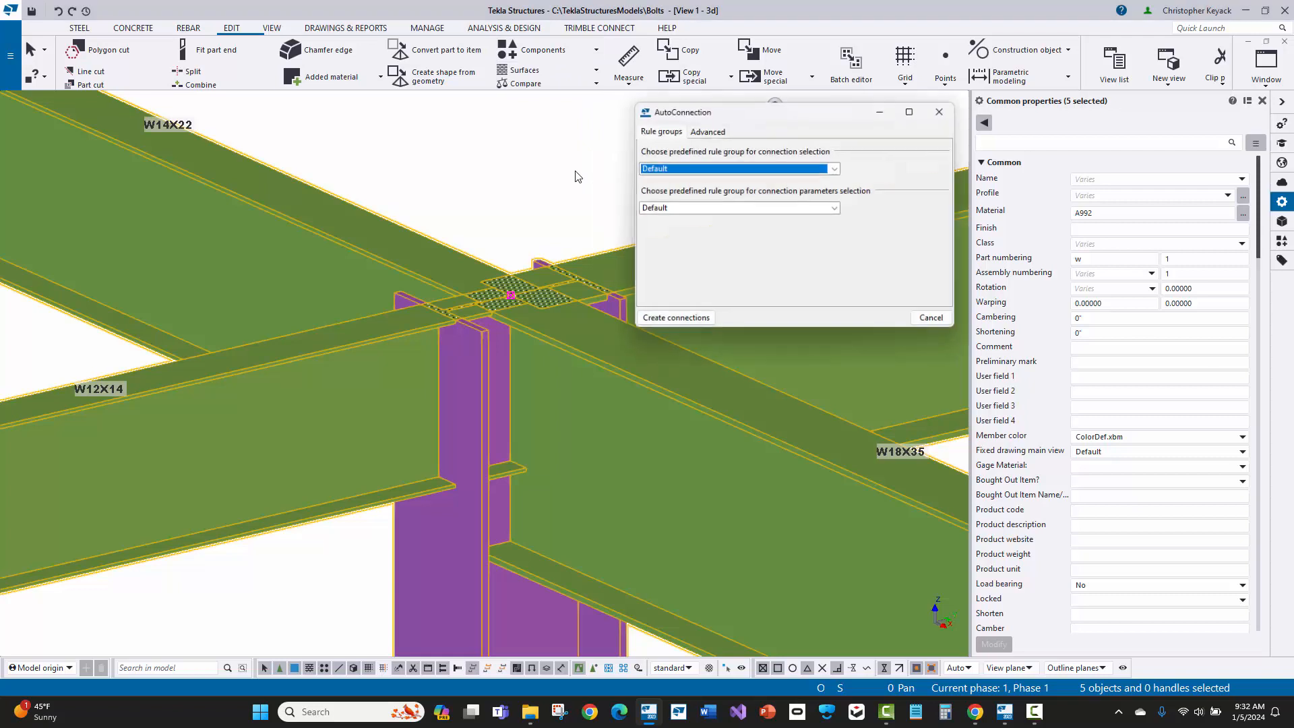
pyautogui.click(668, 169)
pyautogui.click(668, 205)
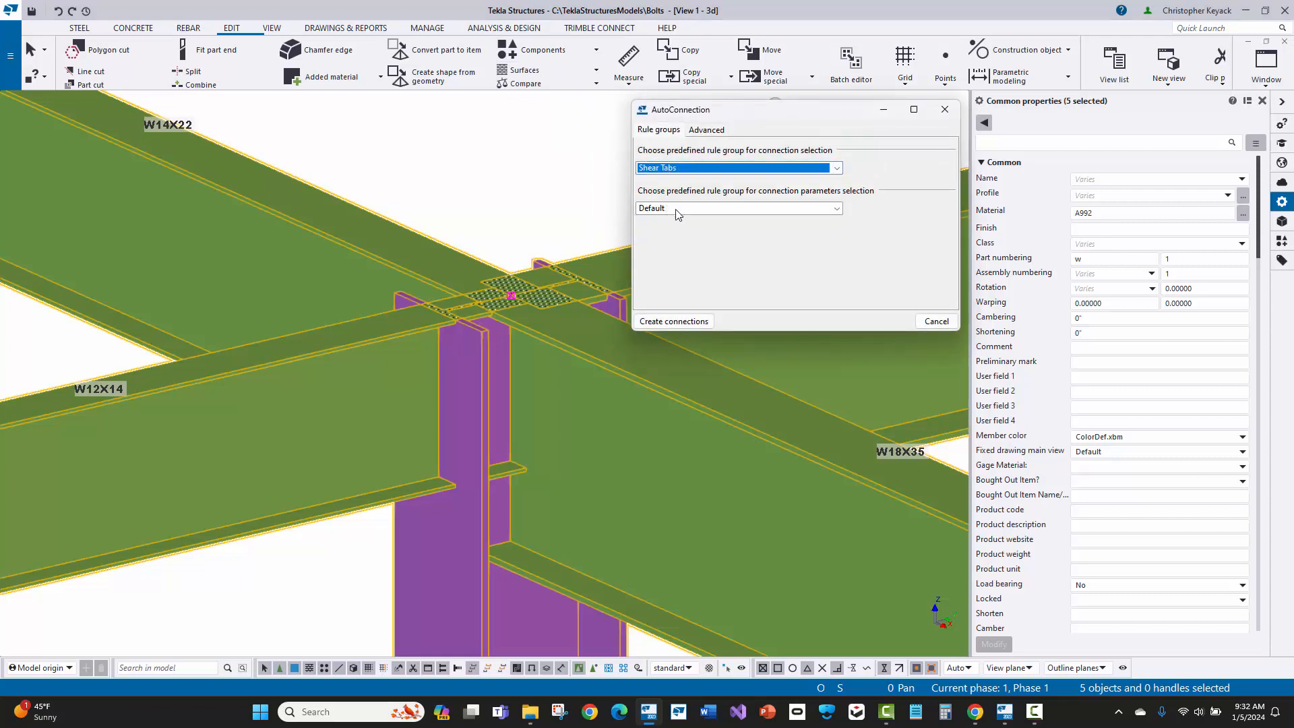
pyautogui.click(677, 210)
pyautogui.click(674, 247)
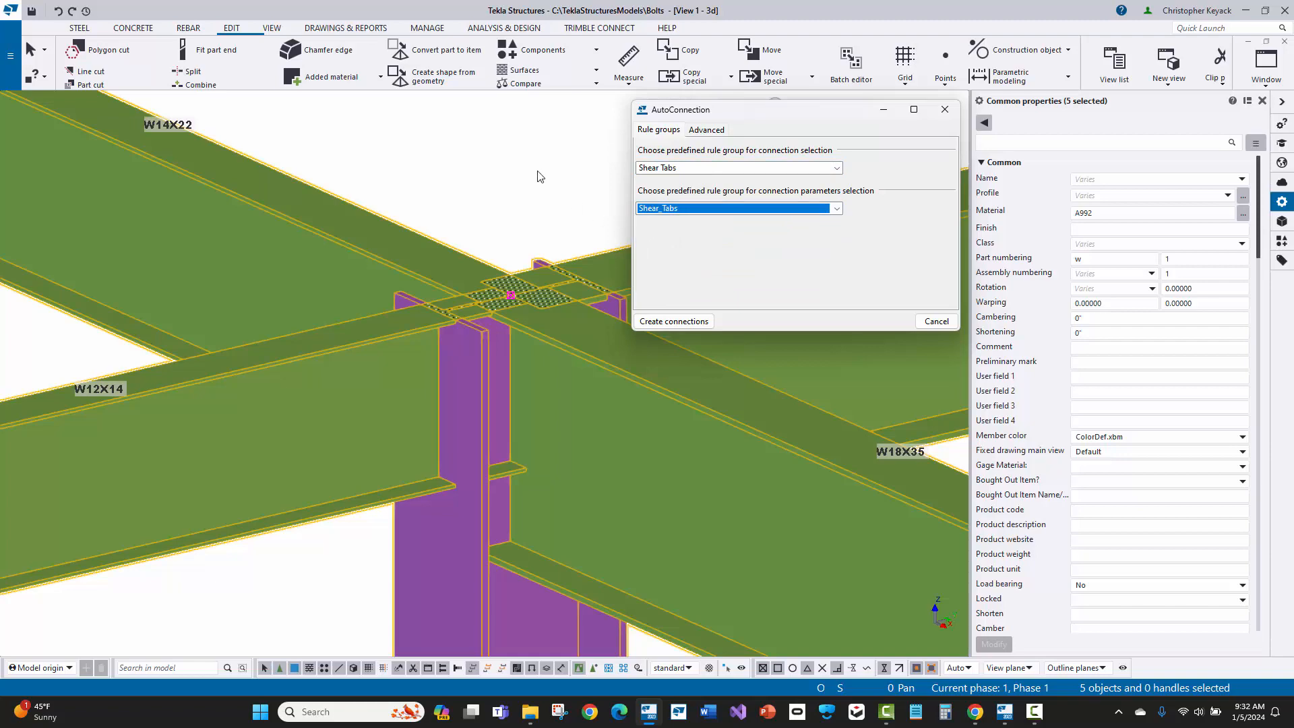
pyautogui.click(674, 322)
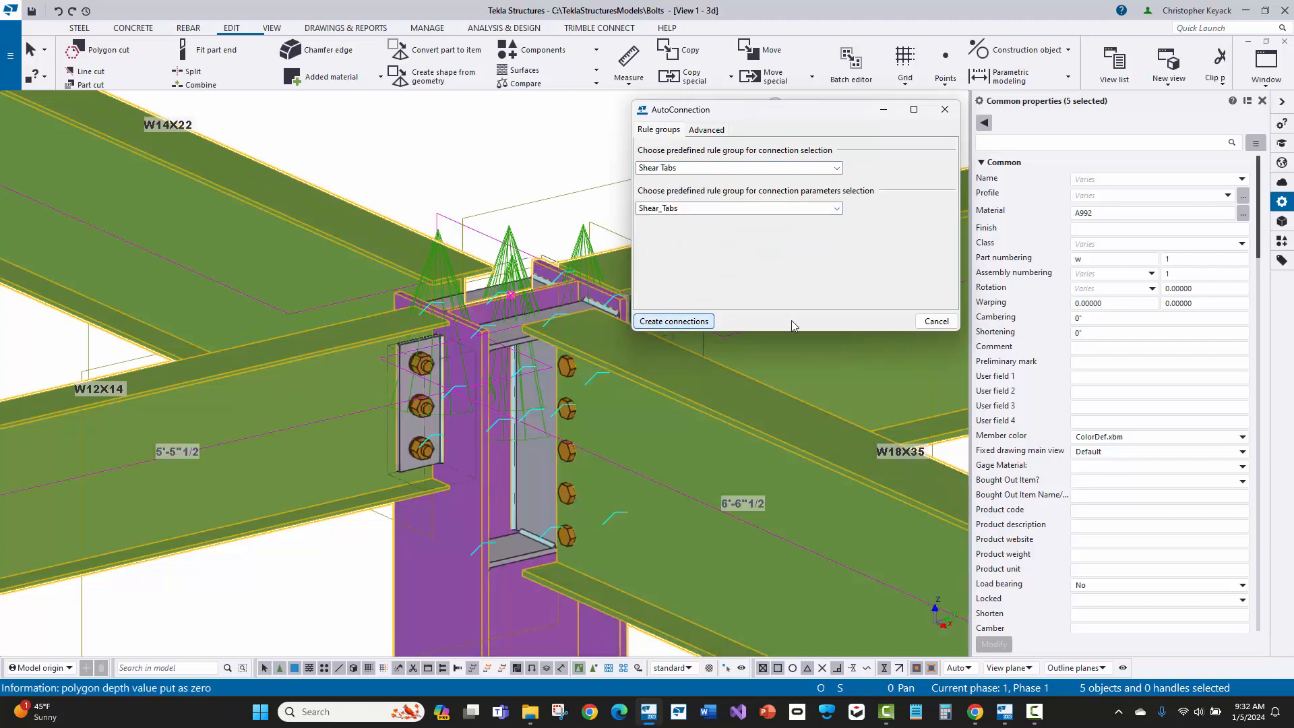
pyautogui.click(937, 321)
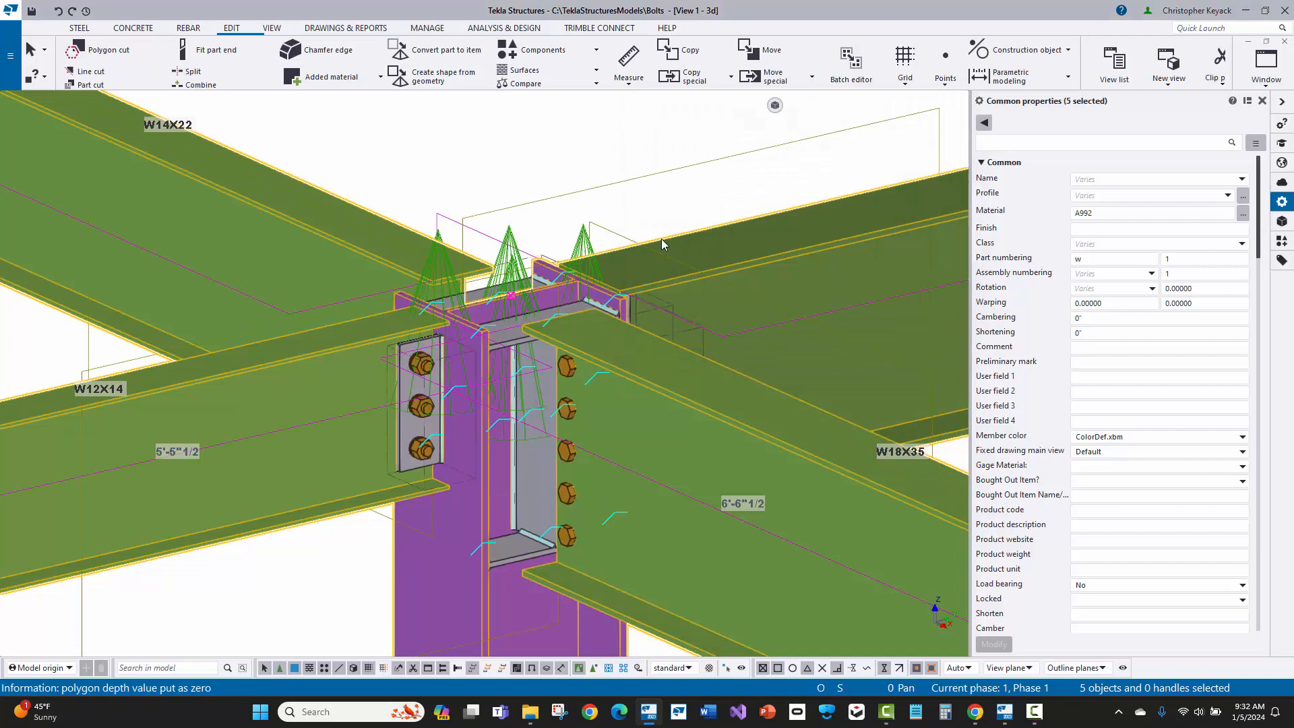
pyautogui.click(507, 146)
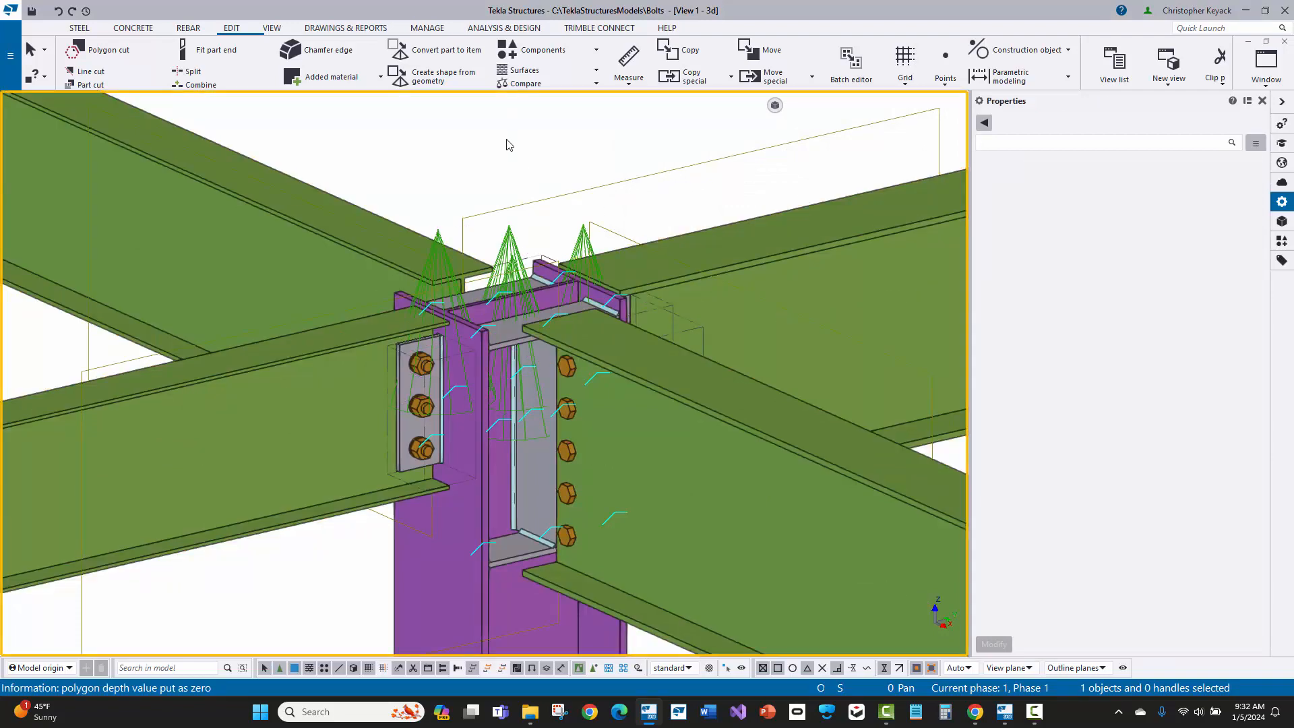
# Step: Inspect the connection types created at the column web and flange, including the flange shear plate's component settings
pyautogui.click(516, 488)
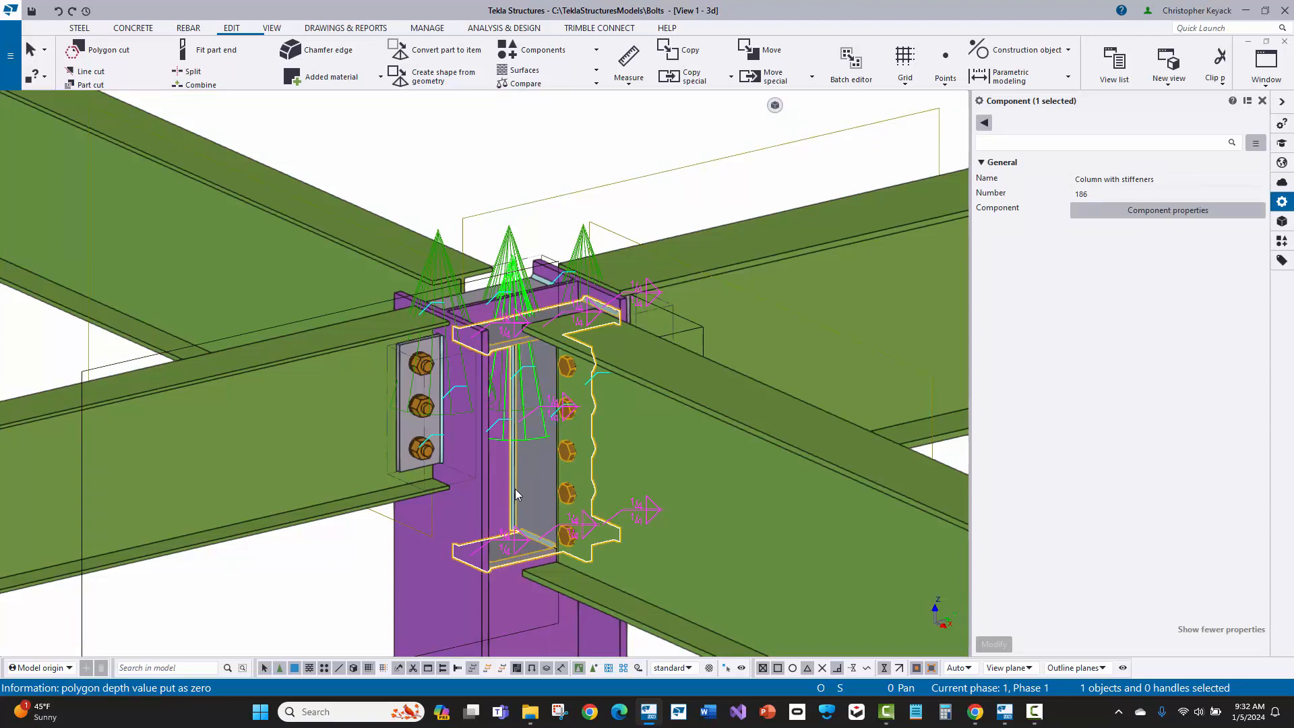
pyautogui.click(428, 403)
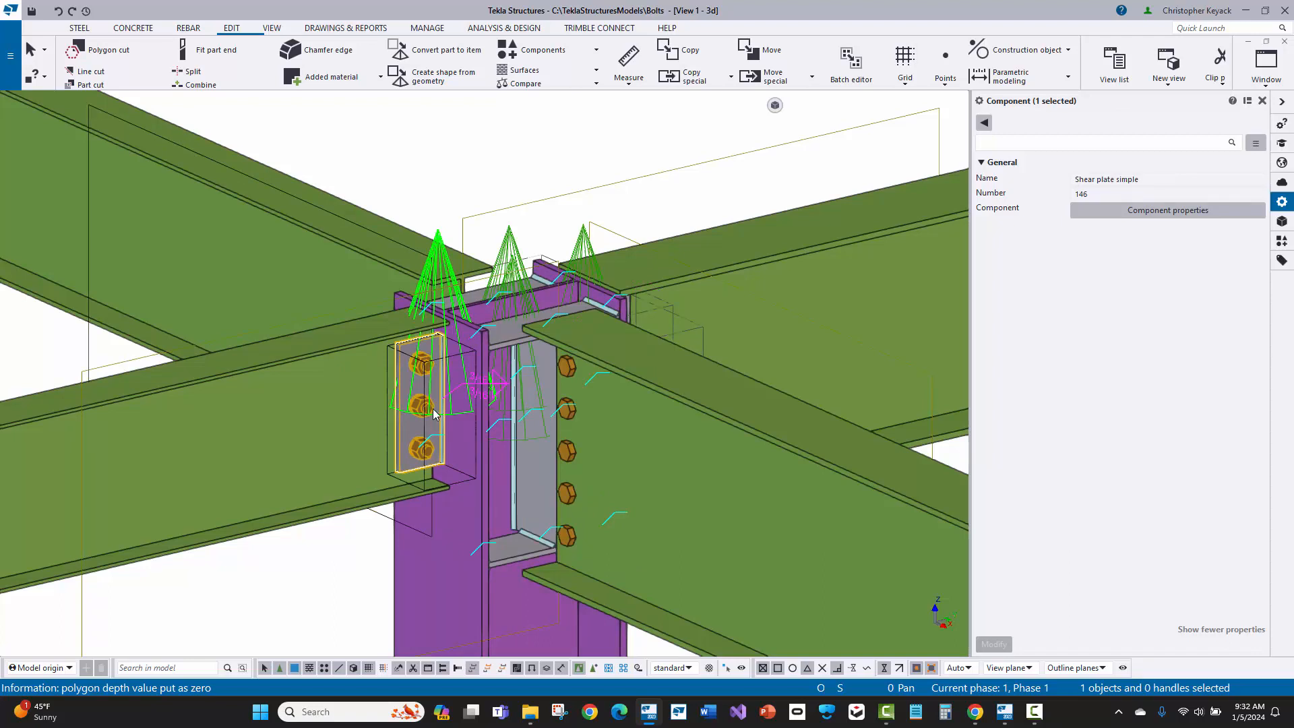
pyautogui.doubleClick(435, 414)
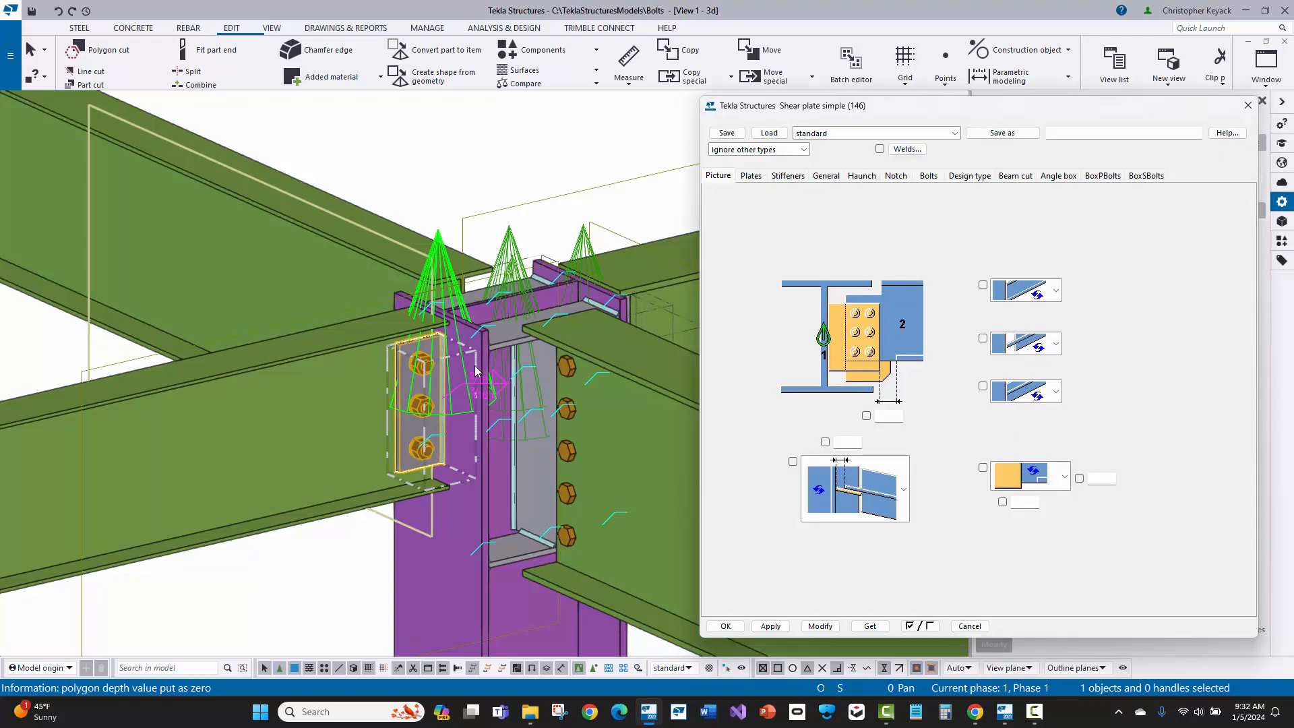
pyautogui.click(1247, 106)
pyautogui.click(375, 141)
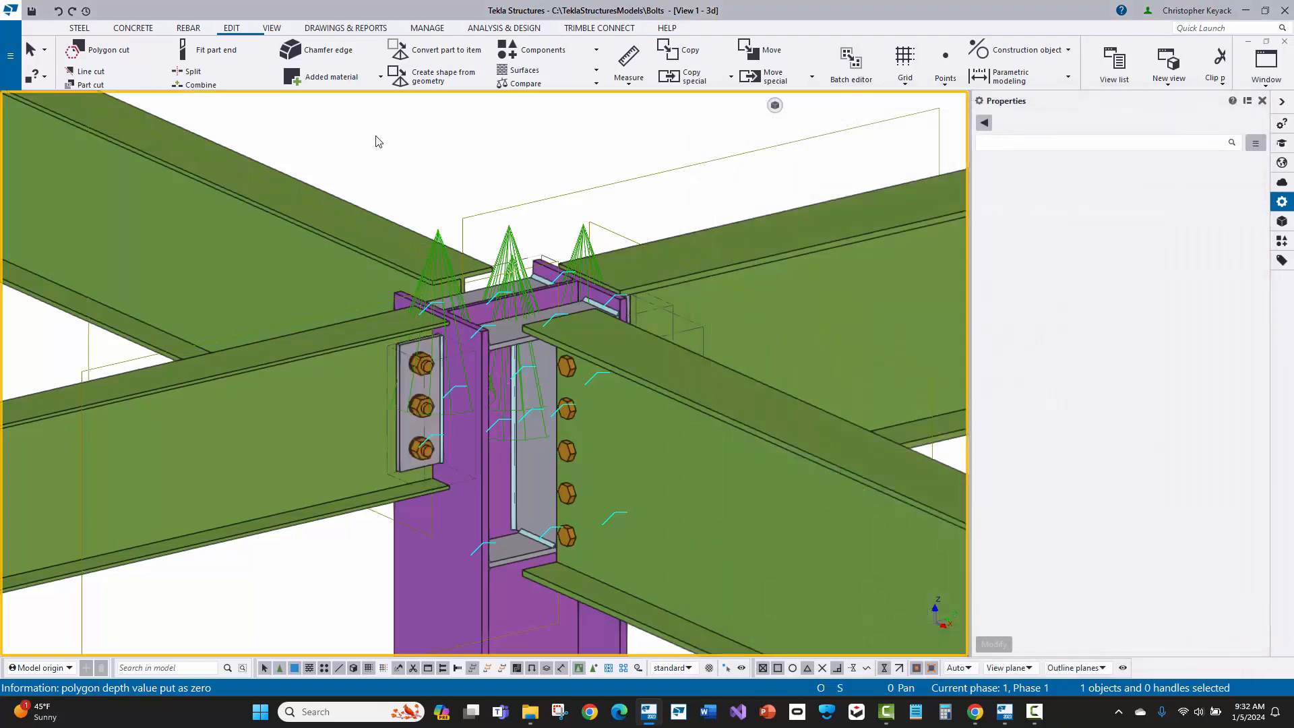
# Step: Redraw the 3D view of the column joint
pyautogui.rightClick(376, 141)
pyautogui.click(410, 216)
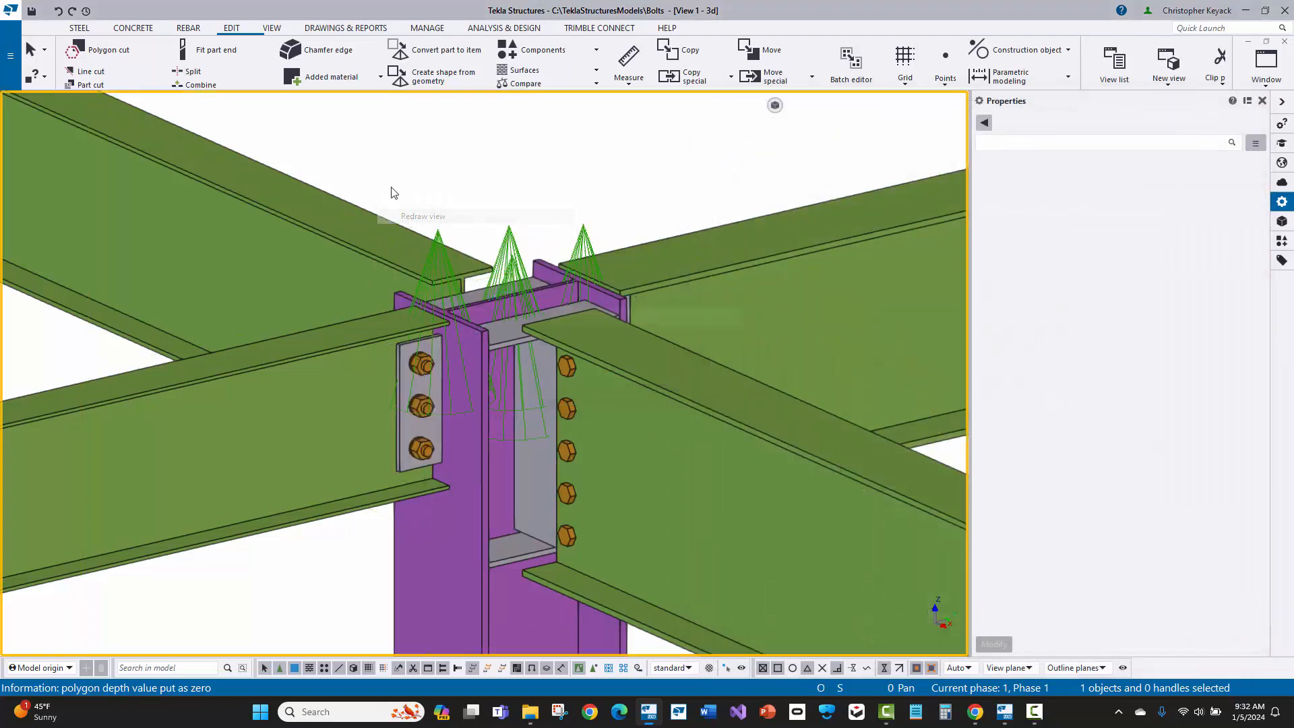
pyautogui.moveTo(418, 184); pyautogui.dragTo(457, 159, button='middle')
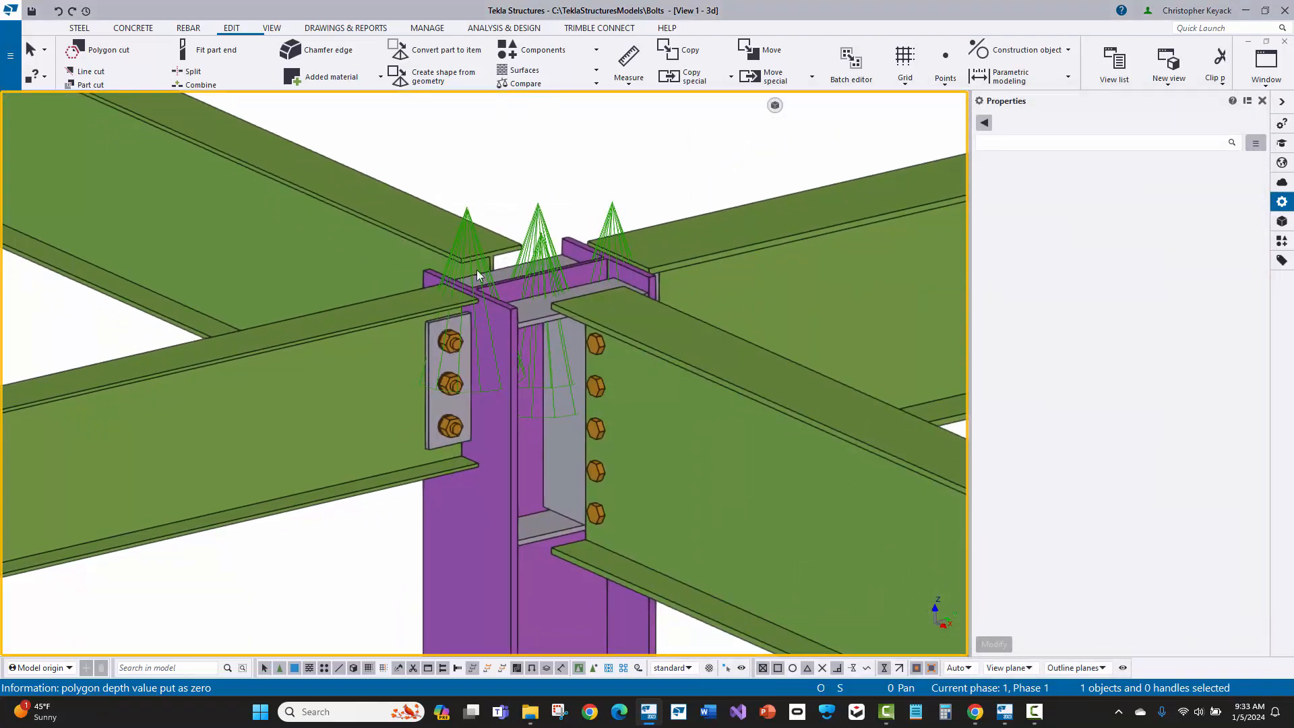
# Step: Set the steel column's rotation to Top and apply the change
pyautogui.click(484, 584)
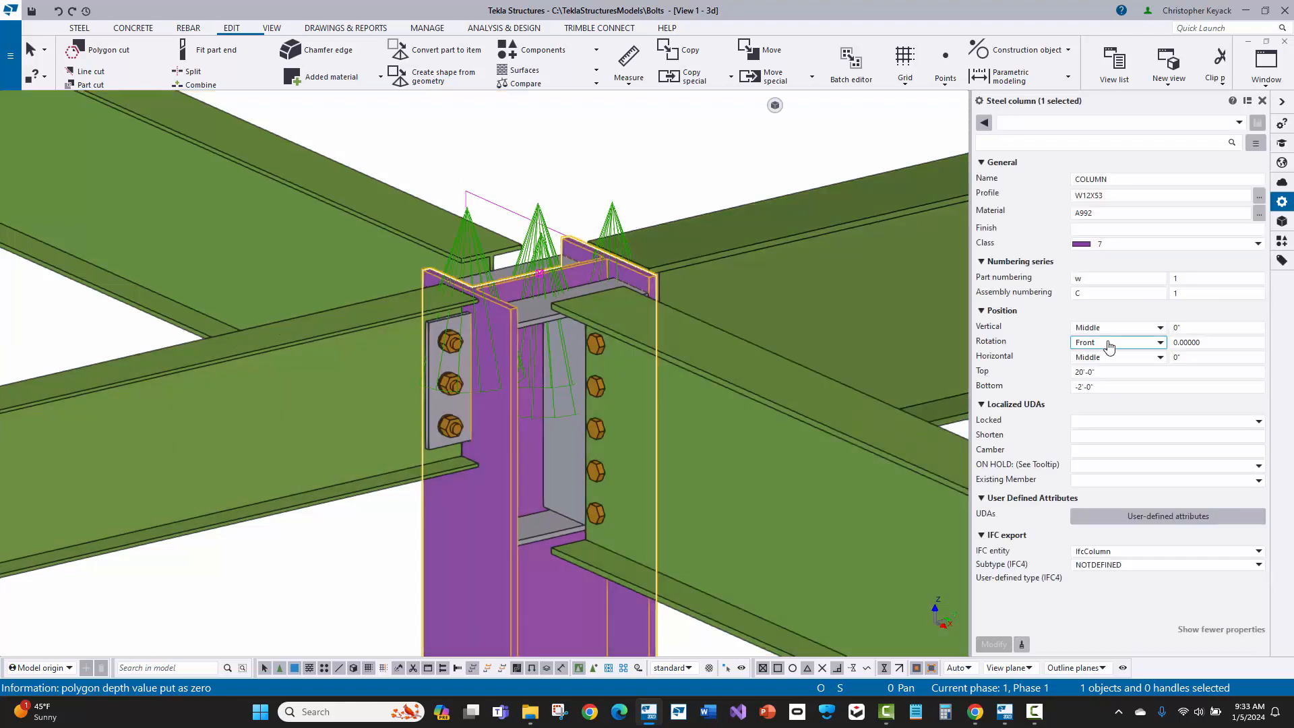
pyautogui.click(1110, 344)
pyautogui.click(1099, 366)
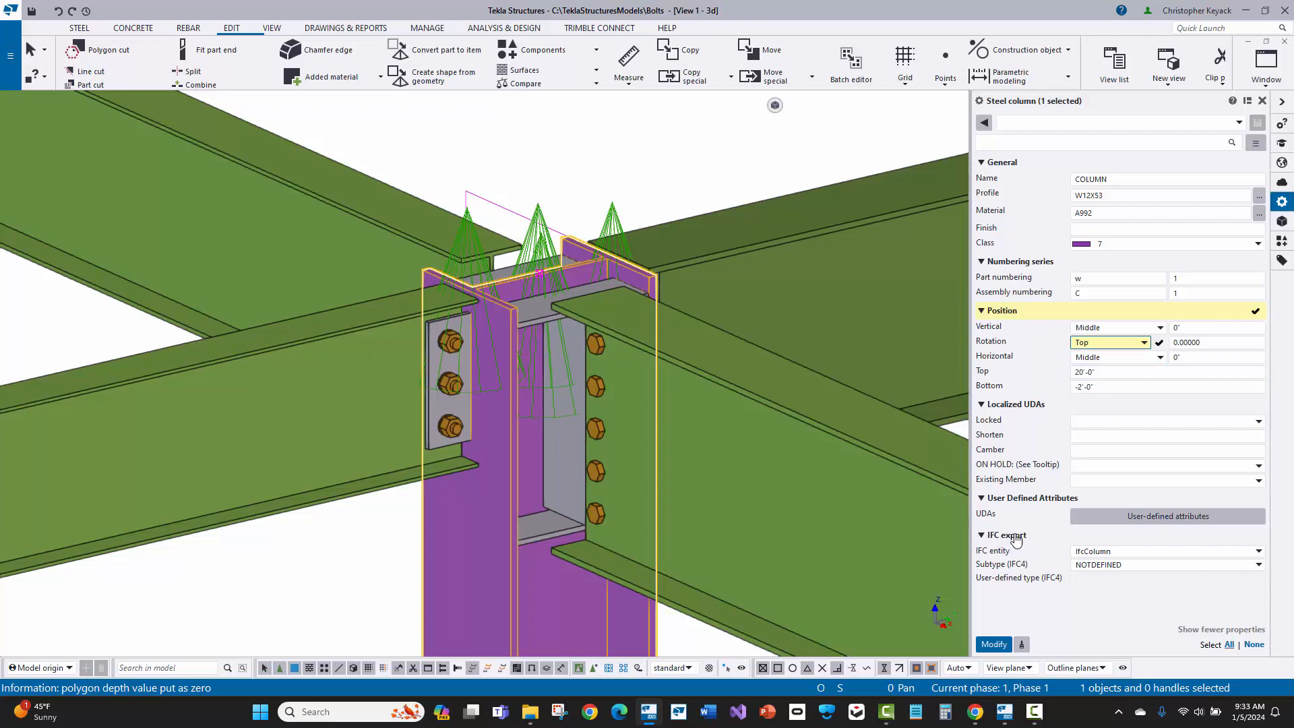
pyautogui.click(990, 646)
pyautogui.click(722, 172)
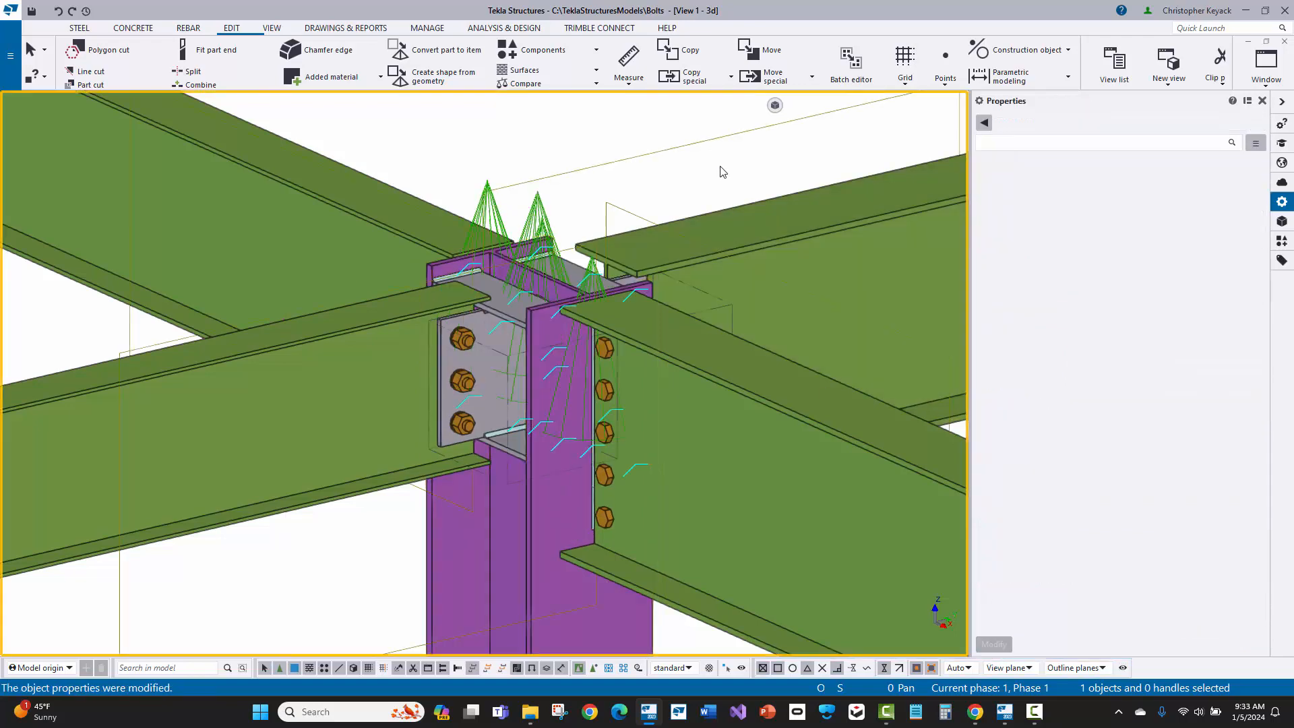
# Step: Check the component name and number of the three-bolt beam connection on the rotated column
pyautogui.click(458, 378)
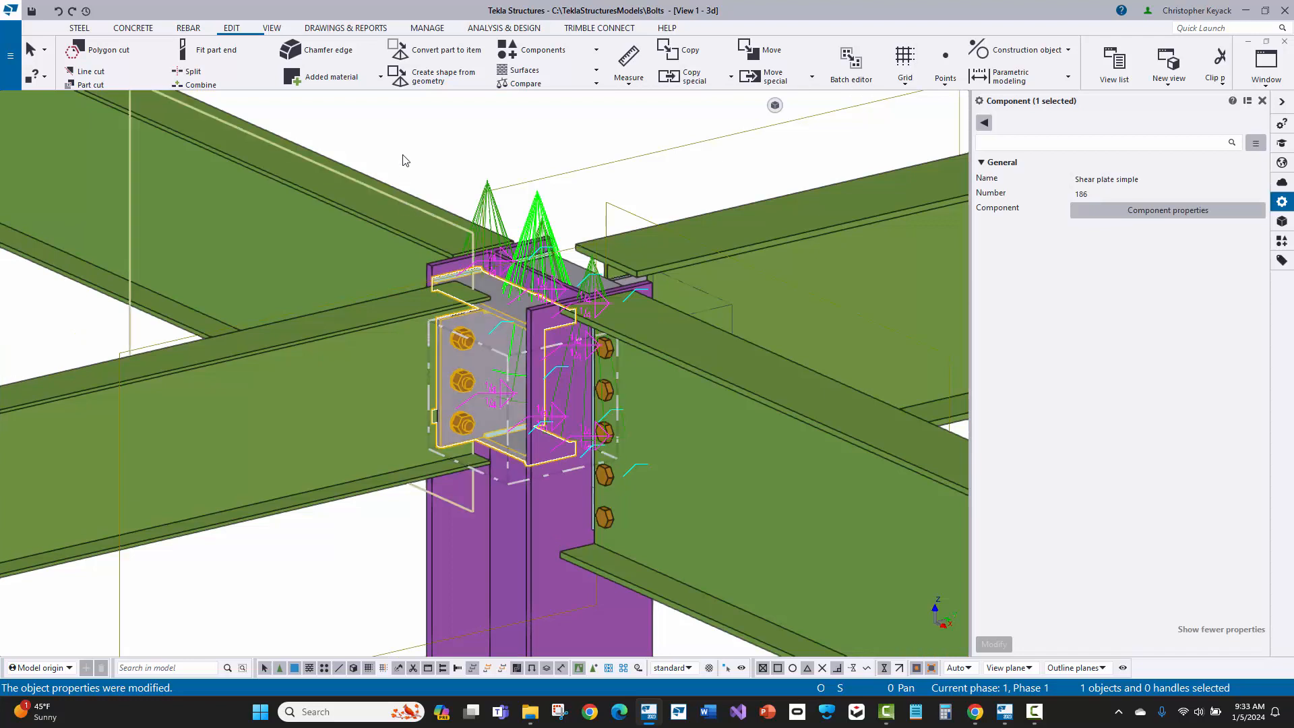
pyautogui.click(418, 133)
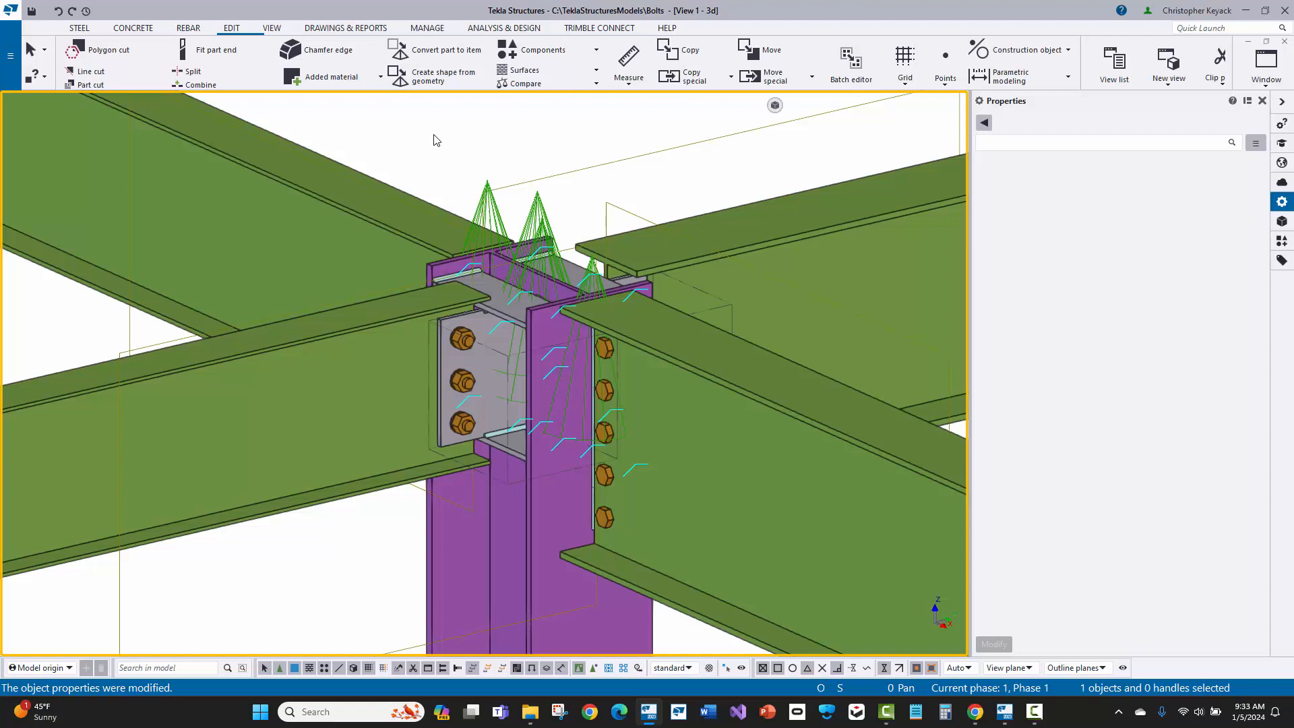
pyautogui.click(479, 363)
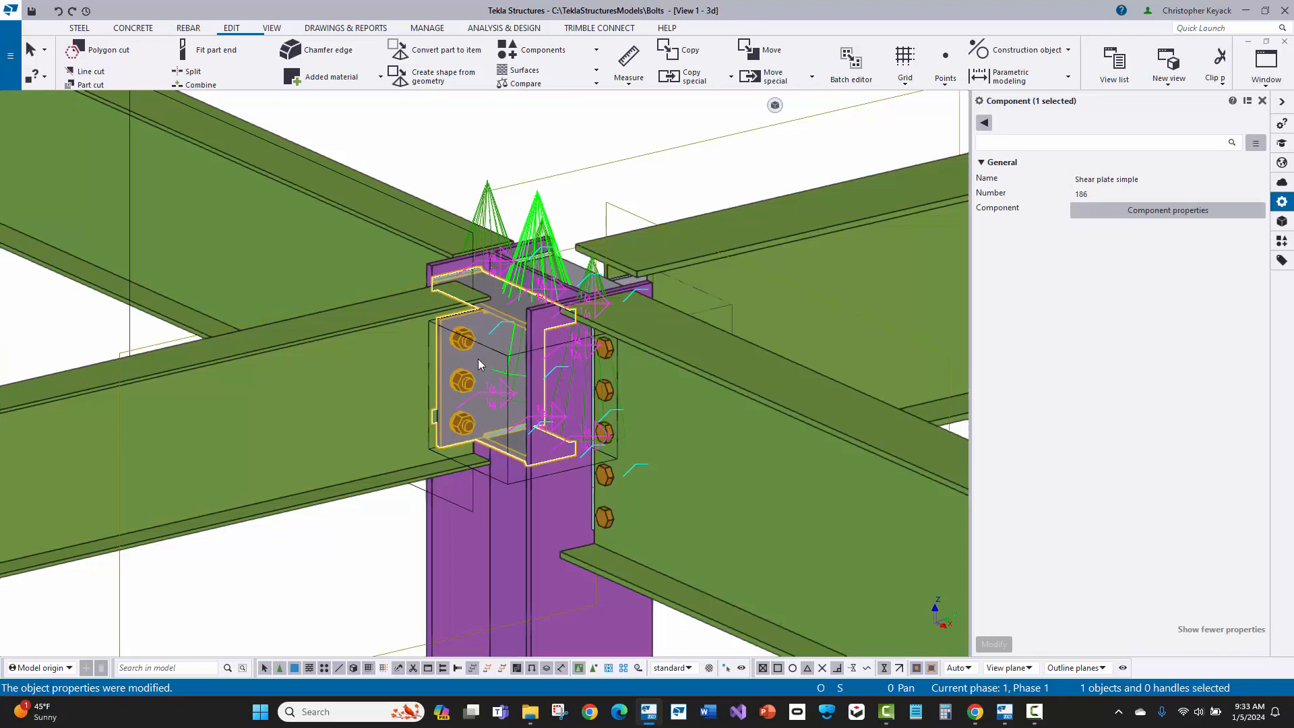
pyautogui.click(412, 138)
# Step: Undo the column's rotation change and check the component settings of the three-bolt shear plate connection
pyautogui.hotkey('ctrl', 'z')
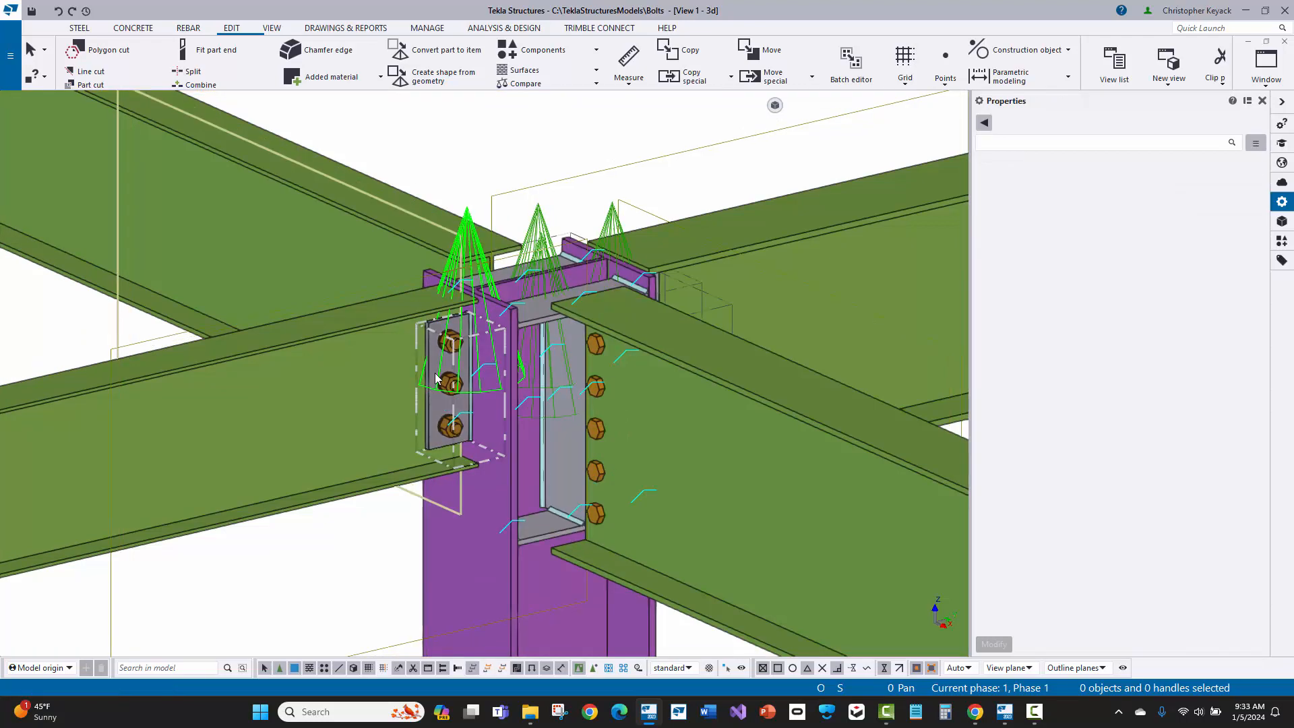
pyautogui.click(435, 379)
pyautogui.doubleClick(435, 378)
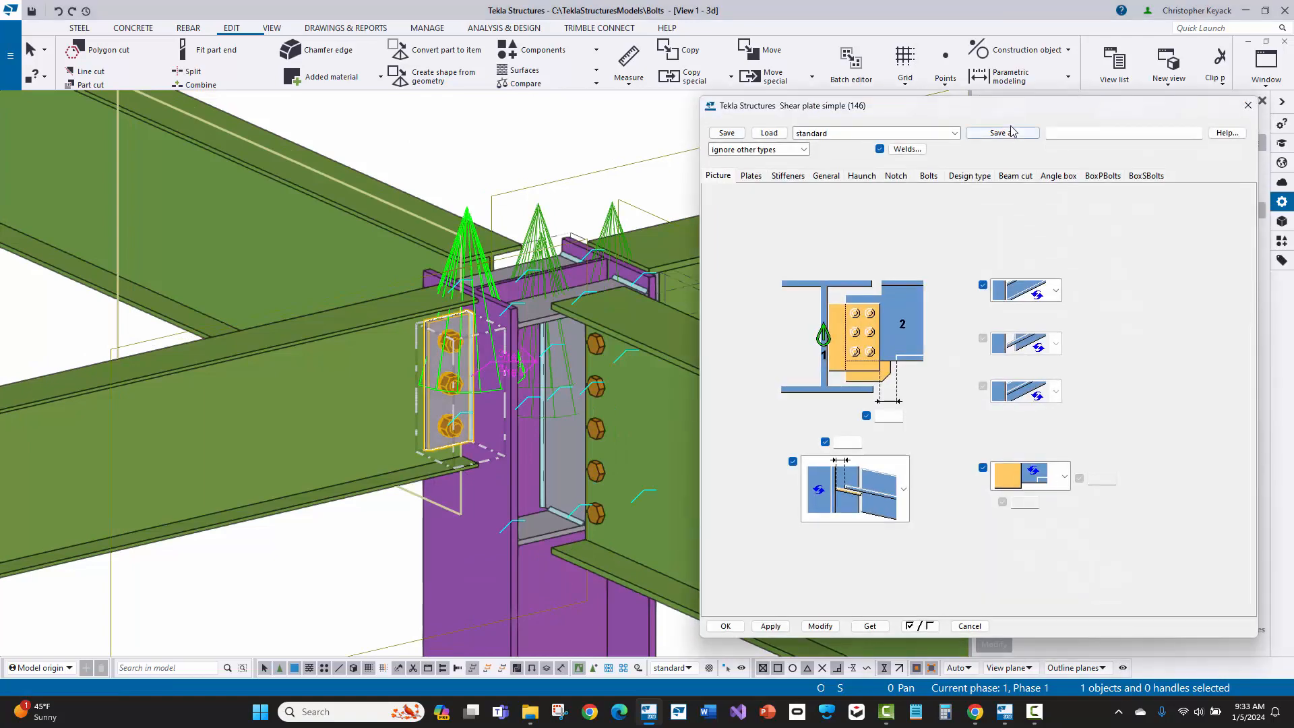
pyautogui.click(1246, 106)
pyautogui.click(506, 132)
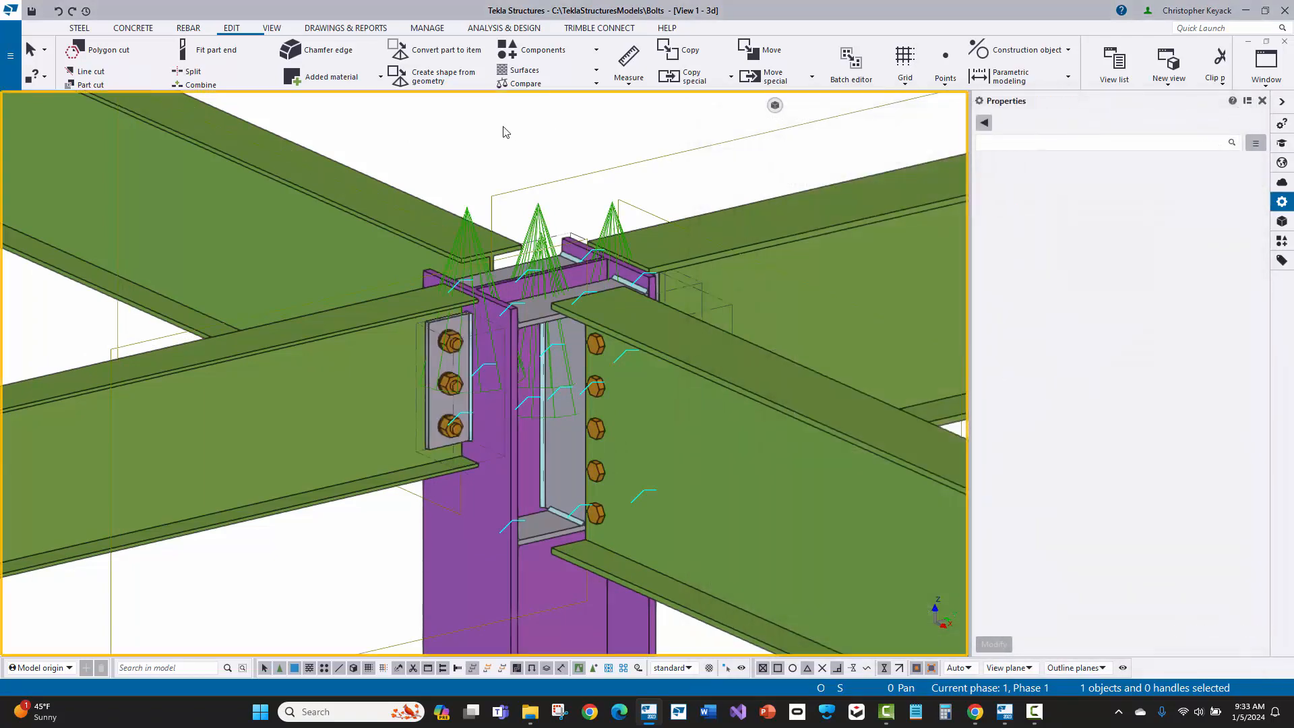
# Step: Undo the column's rotation to Top and check which component joins the three-bolt beam to the column
pyautogui.hotkey('ctrl', 'z')
pyautogui.doubleClick(490, 368)
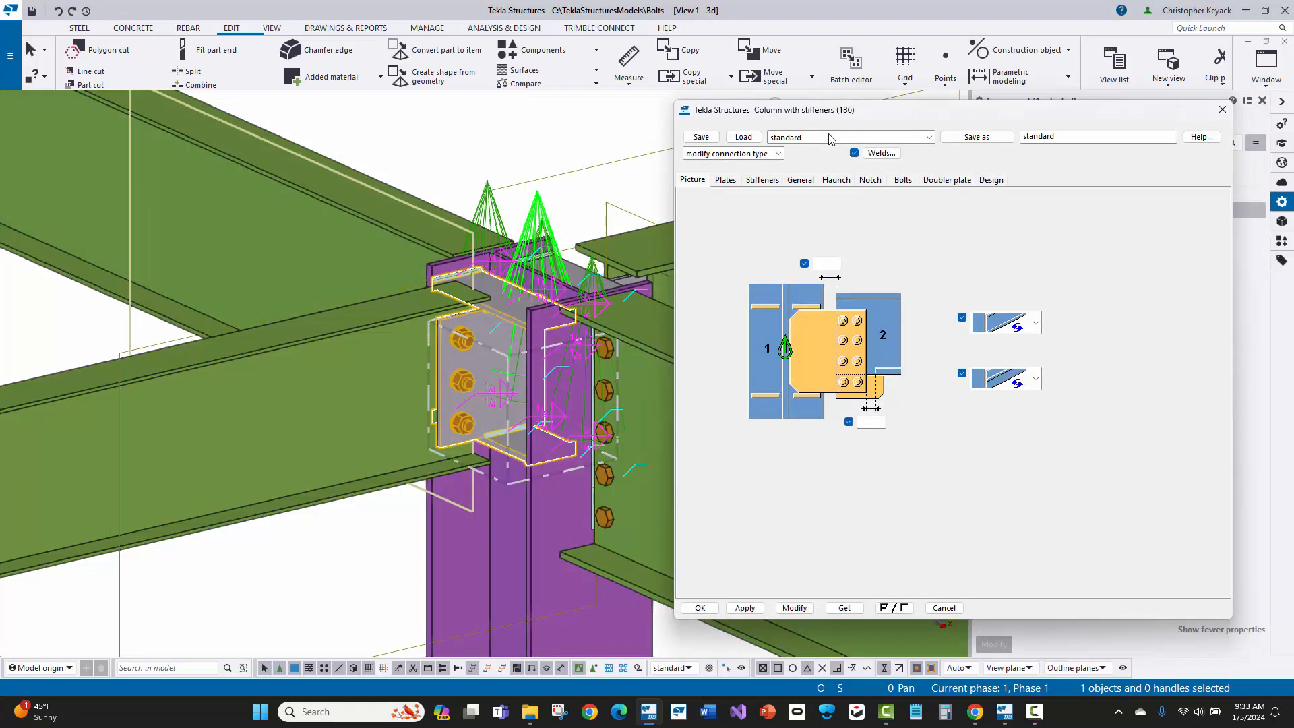
pyautogui.click(1223, 109)
pyautogui.click(483, 149)
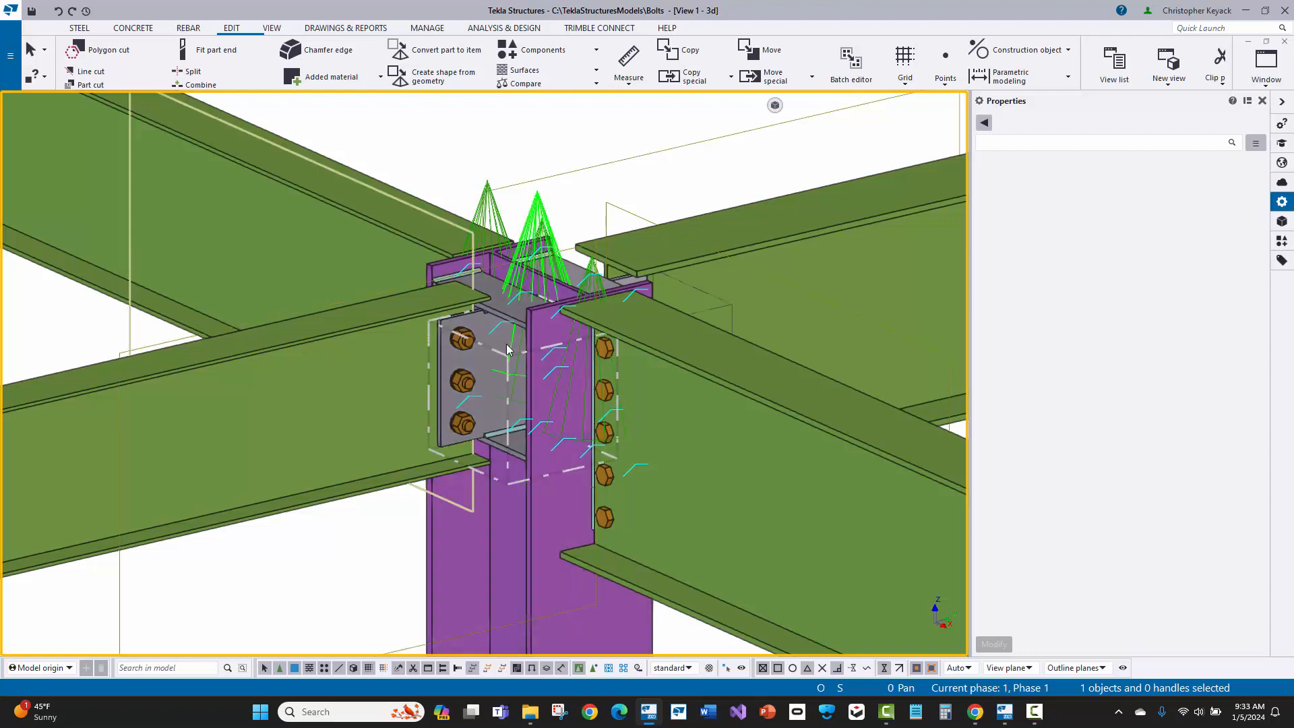
pyautogui.rightClick(426, 138)
pyautogui.click(434, 201)
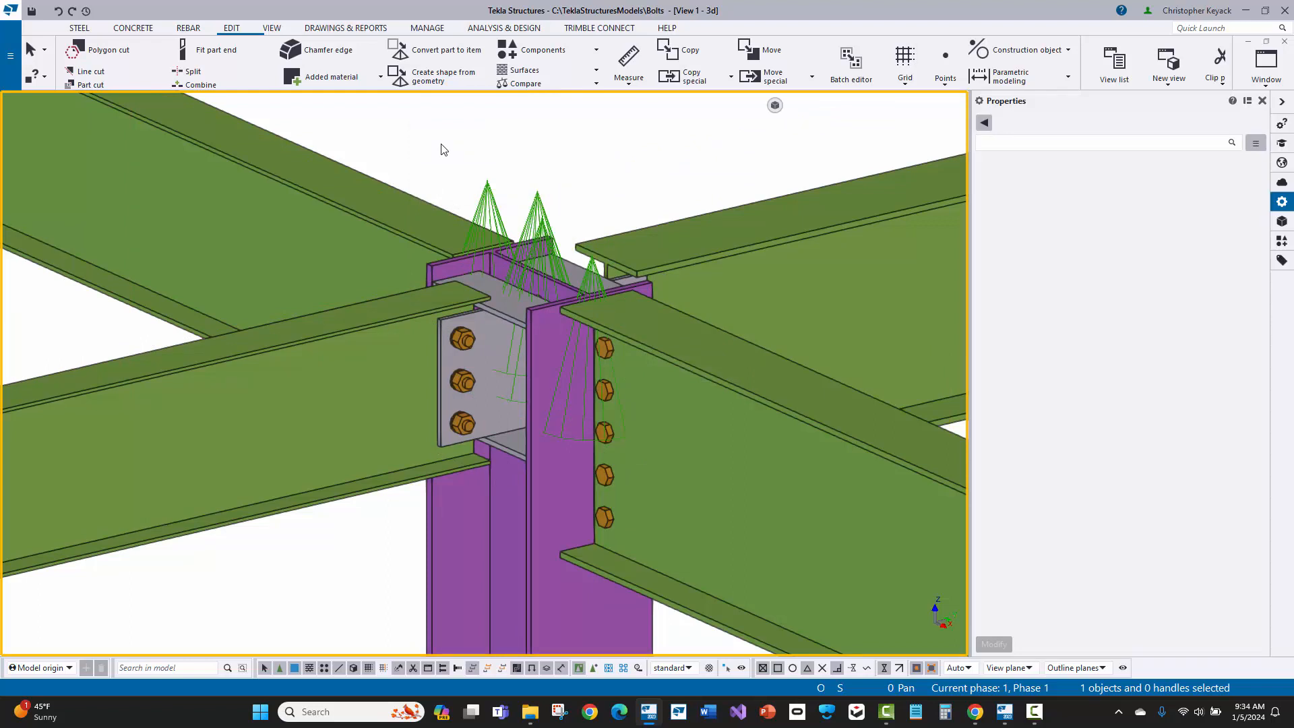
# Step: Open both the AutoConnection settings and the AutoDefaults settings
pyautogui.click(9, 71)
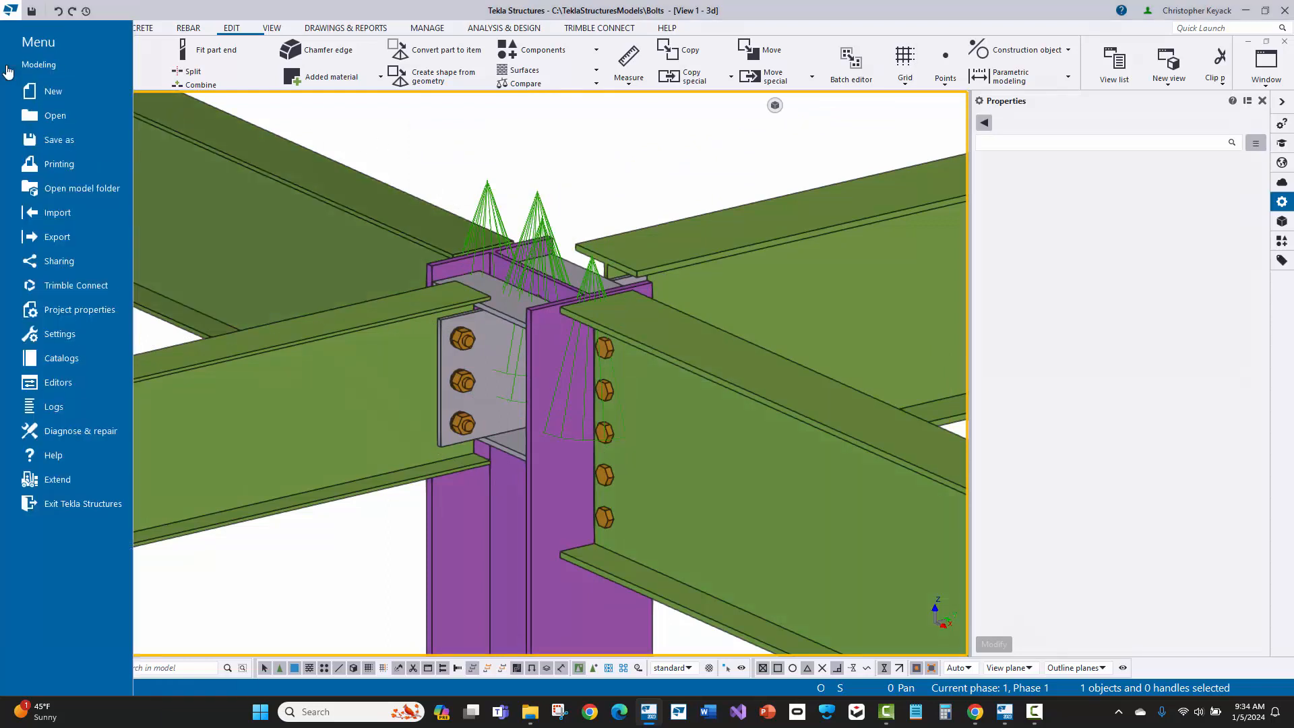
pyautogui.click(98, 360)
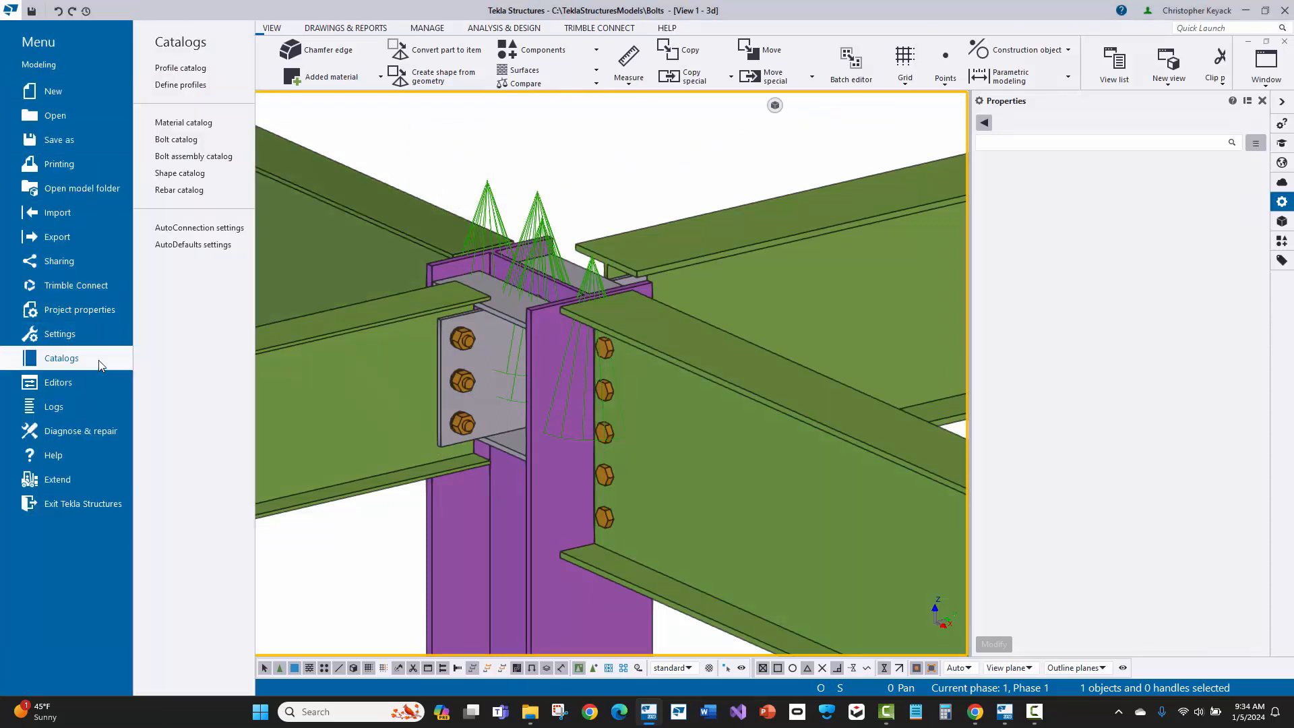
pyautogui.click(233, 228)
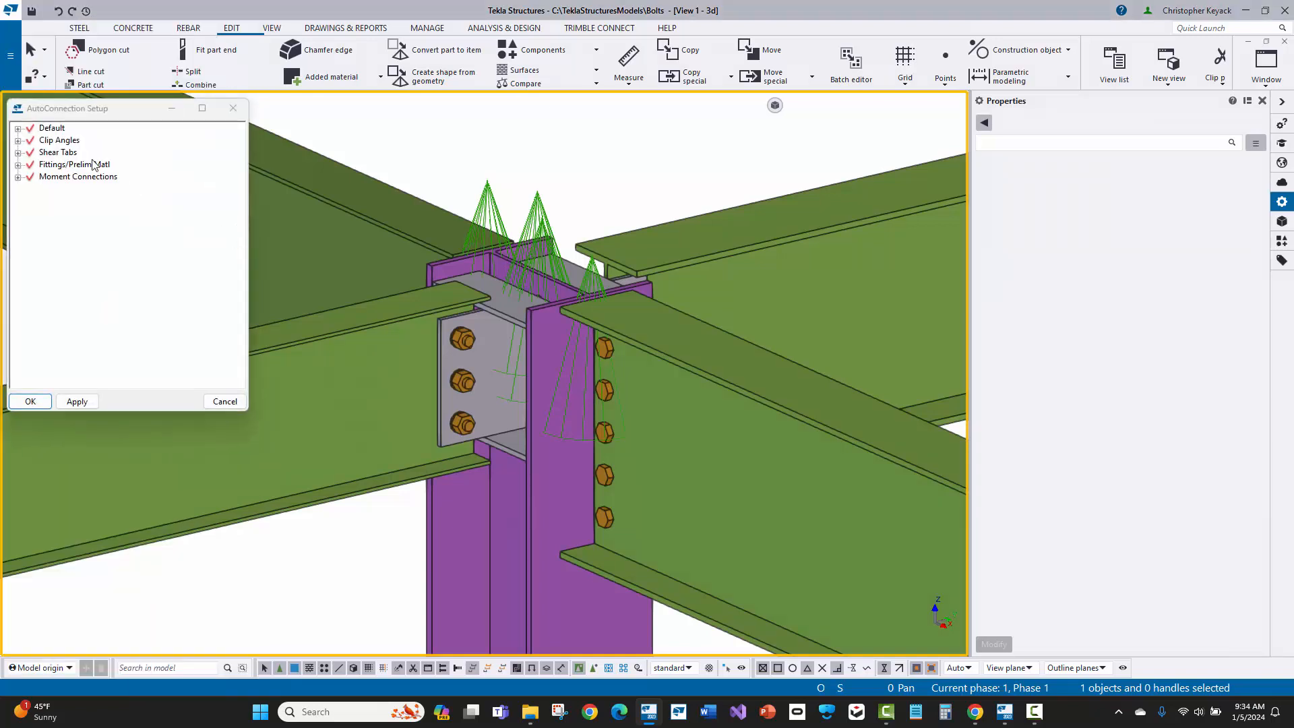
pyautogui.click(10, 74)
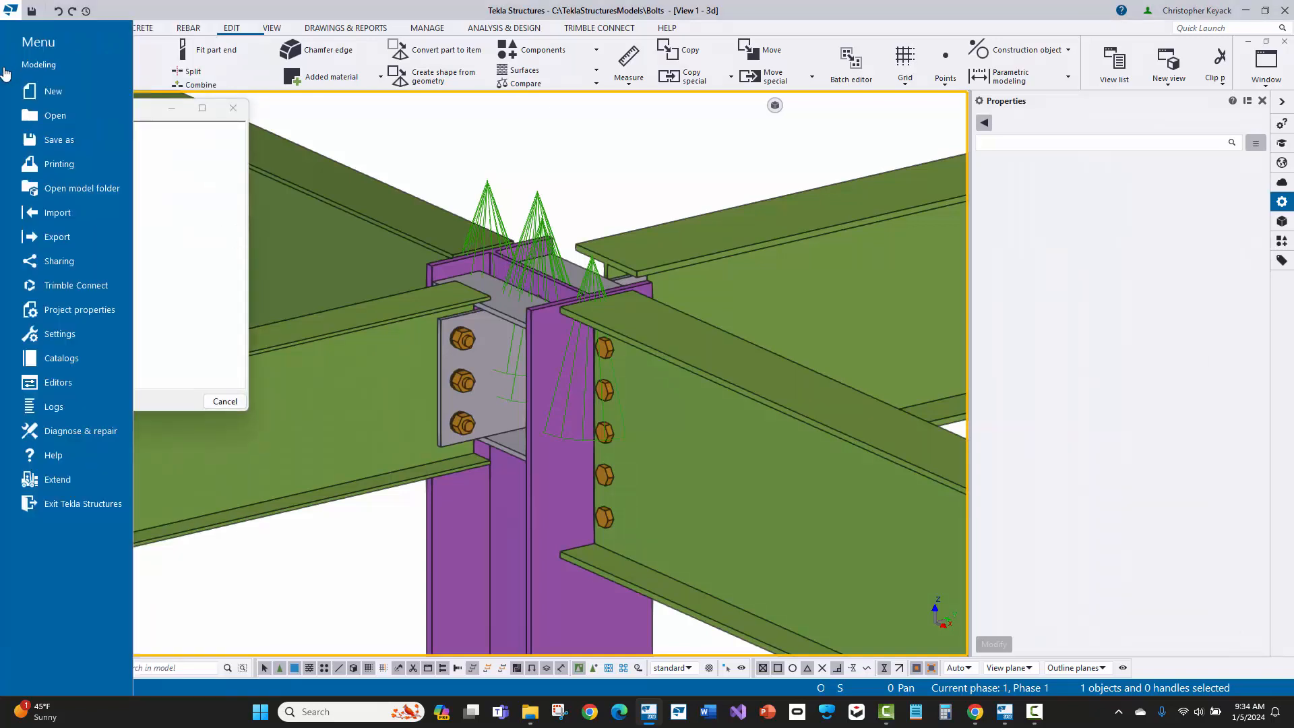
pyautogui.click(82, 357)
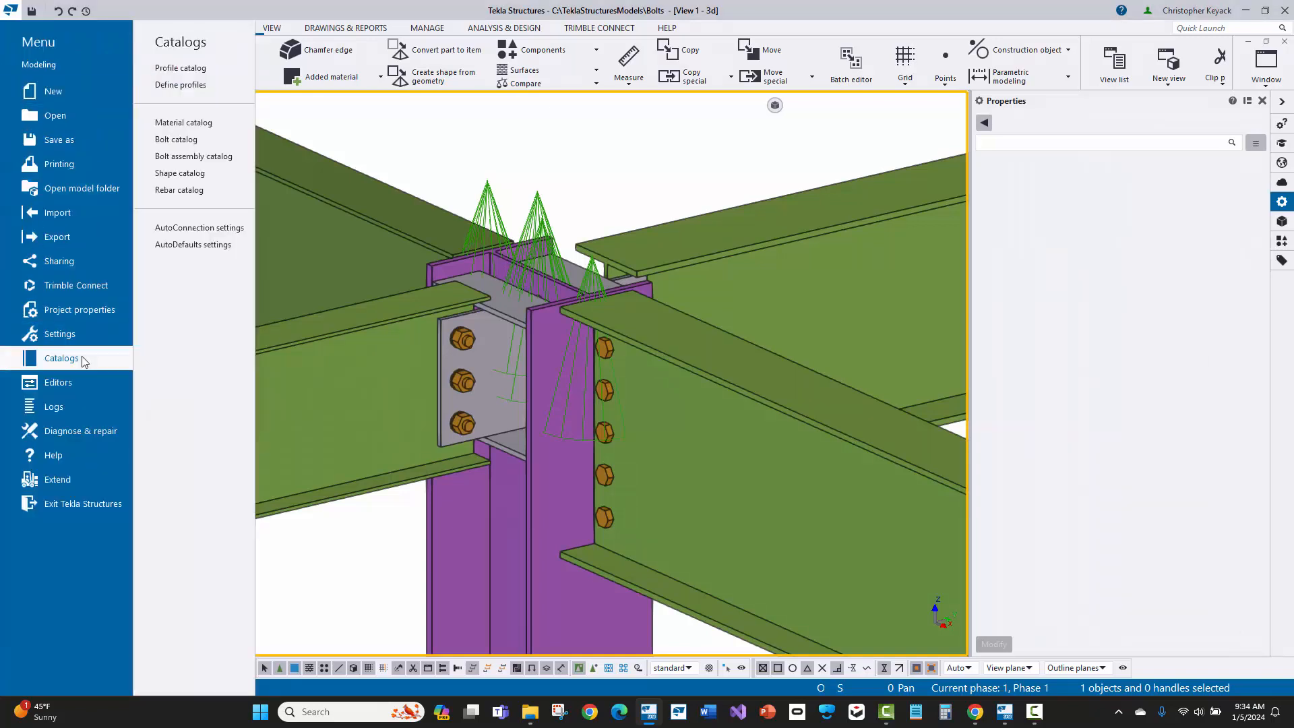
pyautogui.click(194, 245)
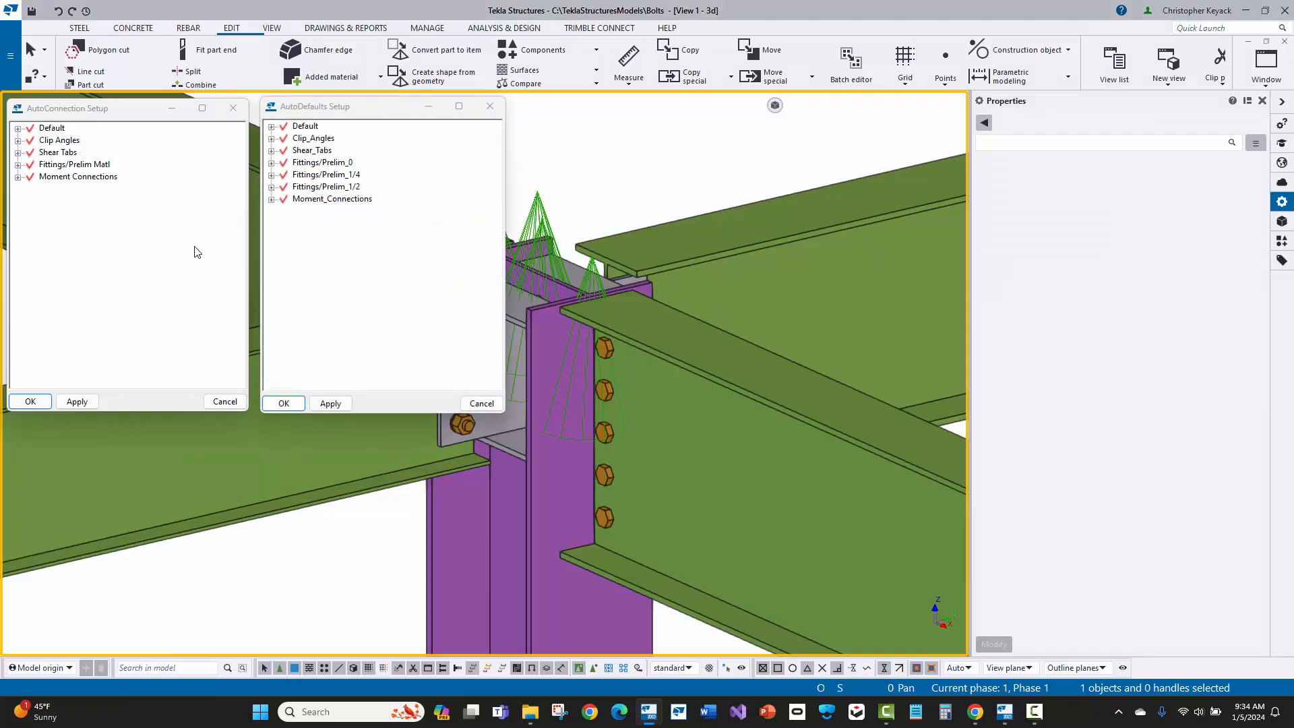
# Step: Examine the connection types from Beam to beam web through Column splice in the AutoConnection Shear Tabs rule group
pyautogui.click(39, 109)
pyautogui.click(19, 152)
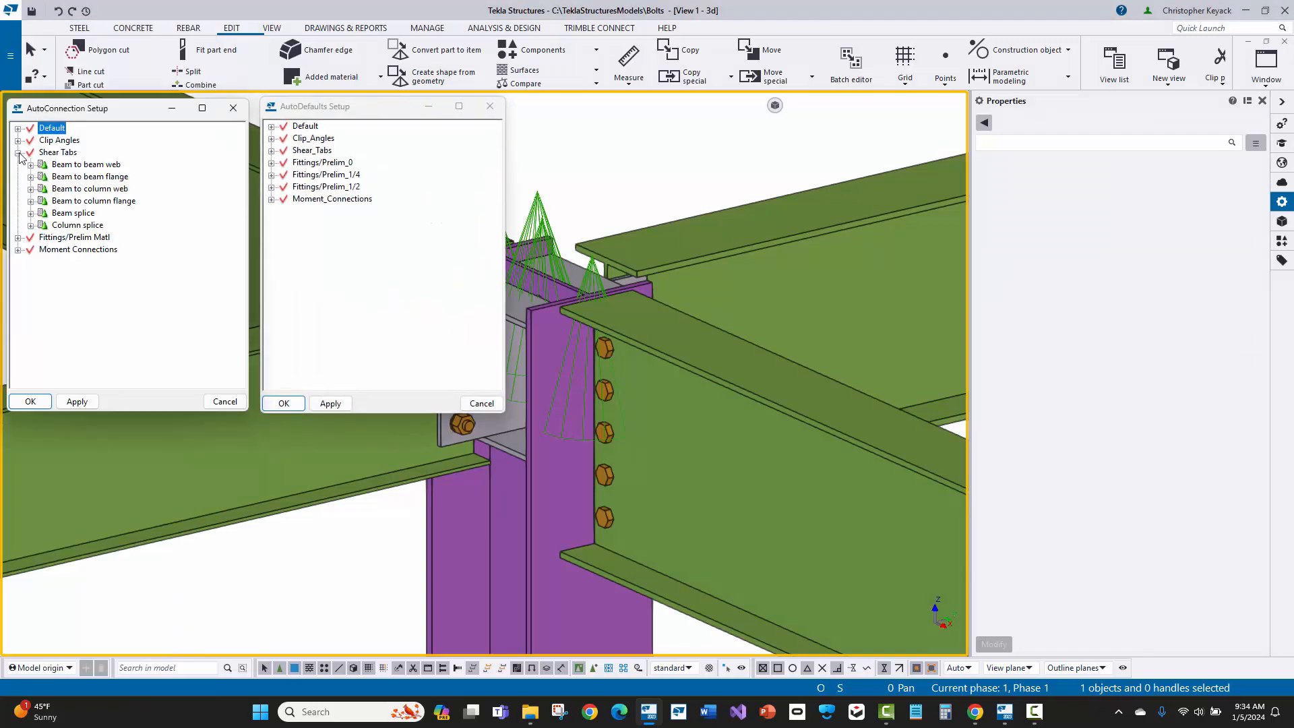
pyautogui.click(94, 166)
pyautogui.click(93, 177)
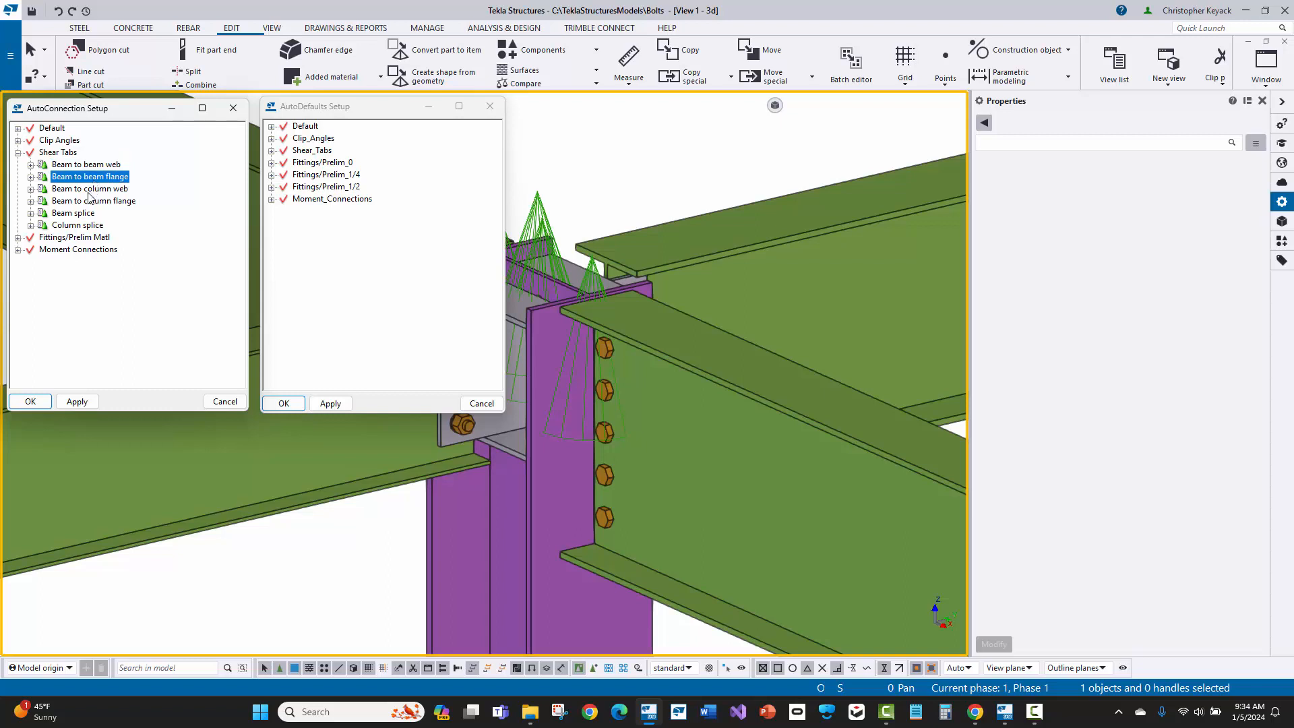
pyautogui.click(88, 192)
pyautogui.click(88, 203)
pyautogui.click(82, 214)
pyautogui.click(78, 226)
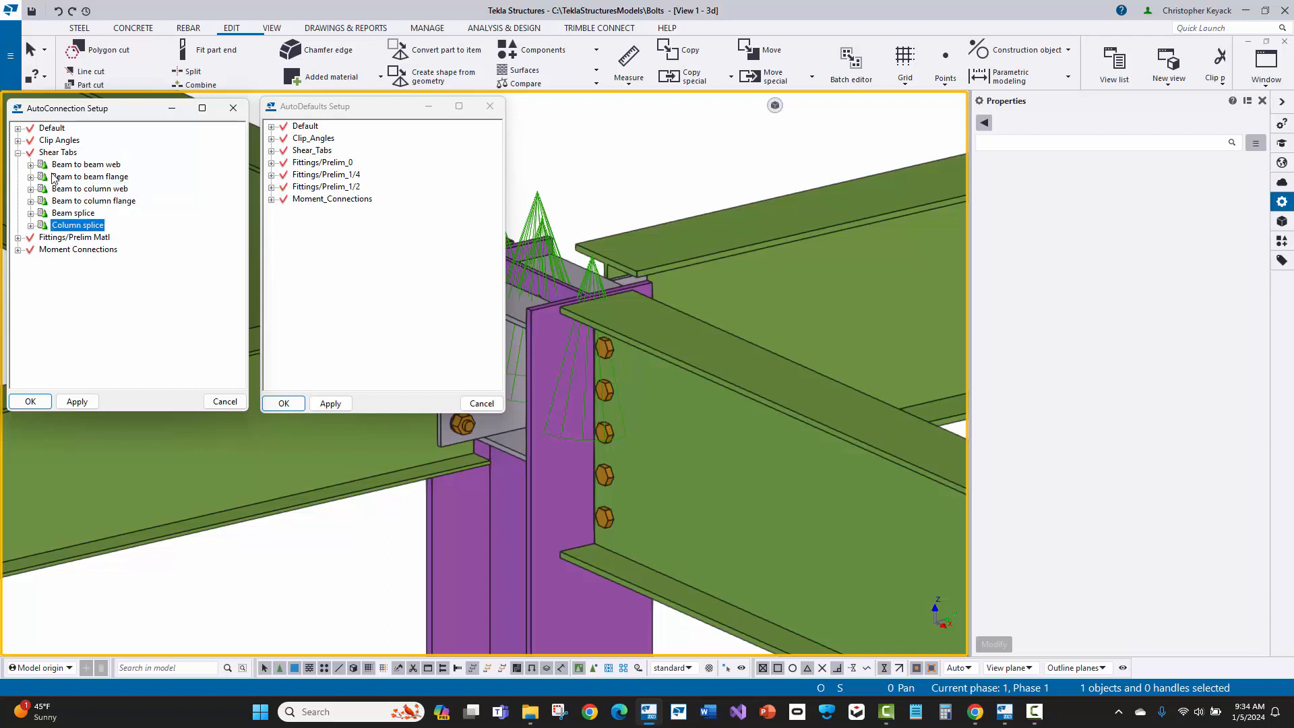
# Step: Expand the Shear Tabs rule sets for Beam to column web and flange, and inspect the web's Joist_to_Column, Bracing and Default components
pyautogui.click(30, 190)
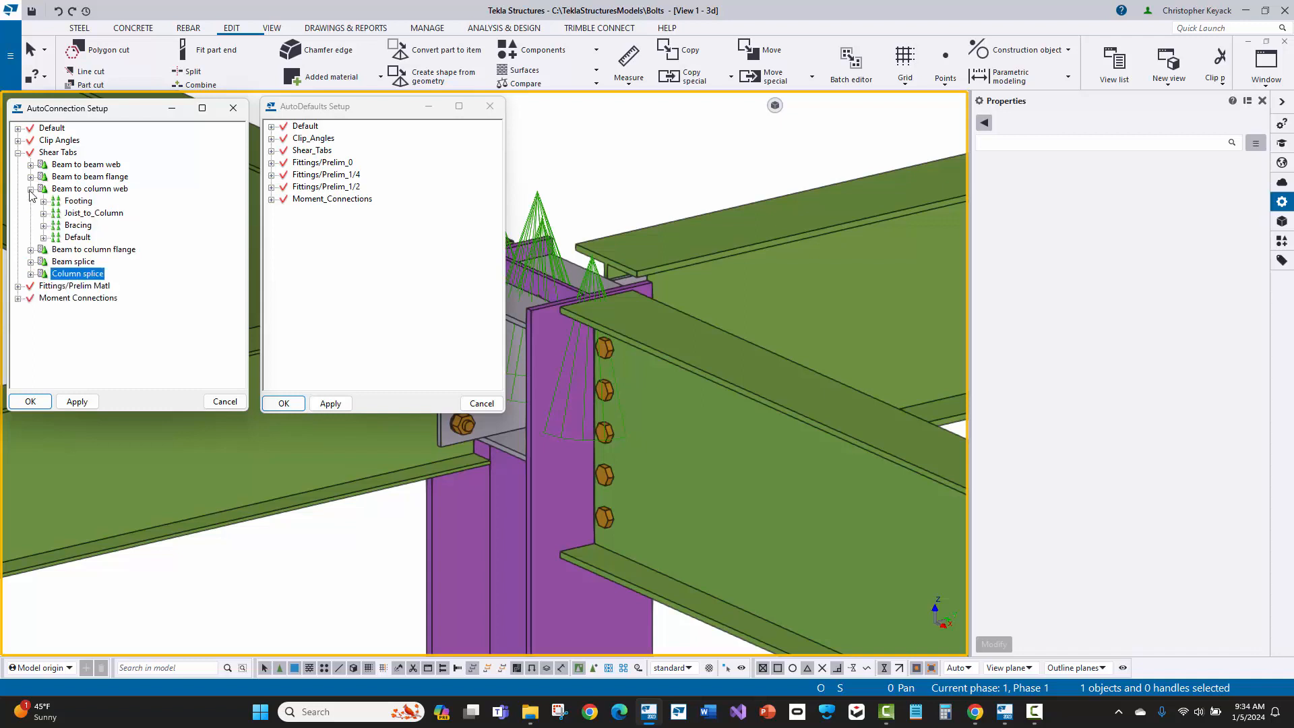
pyautogui.click(30, 250)
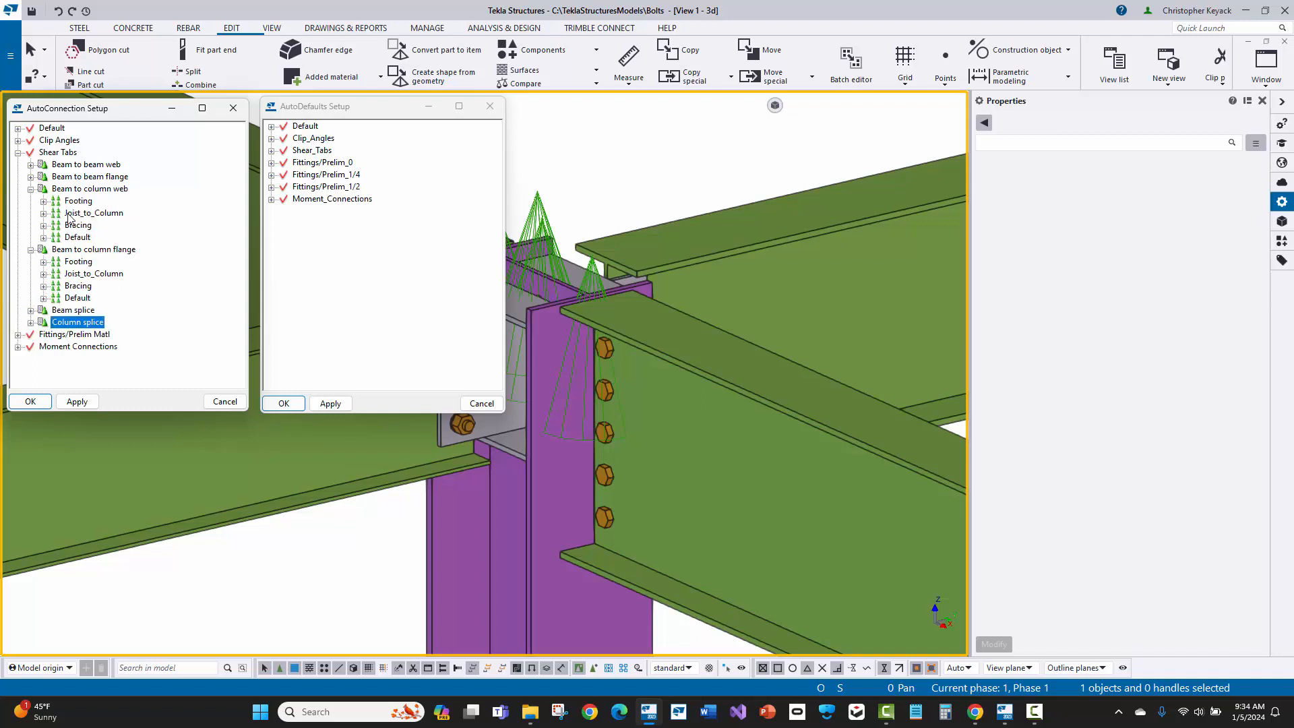
pyautogui.click(43, 237)
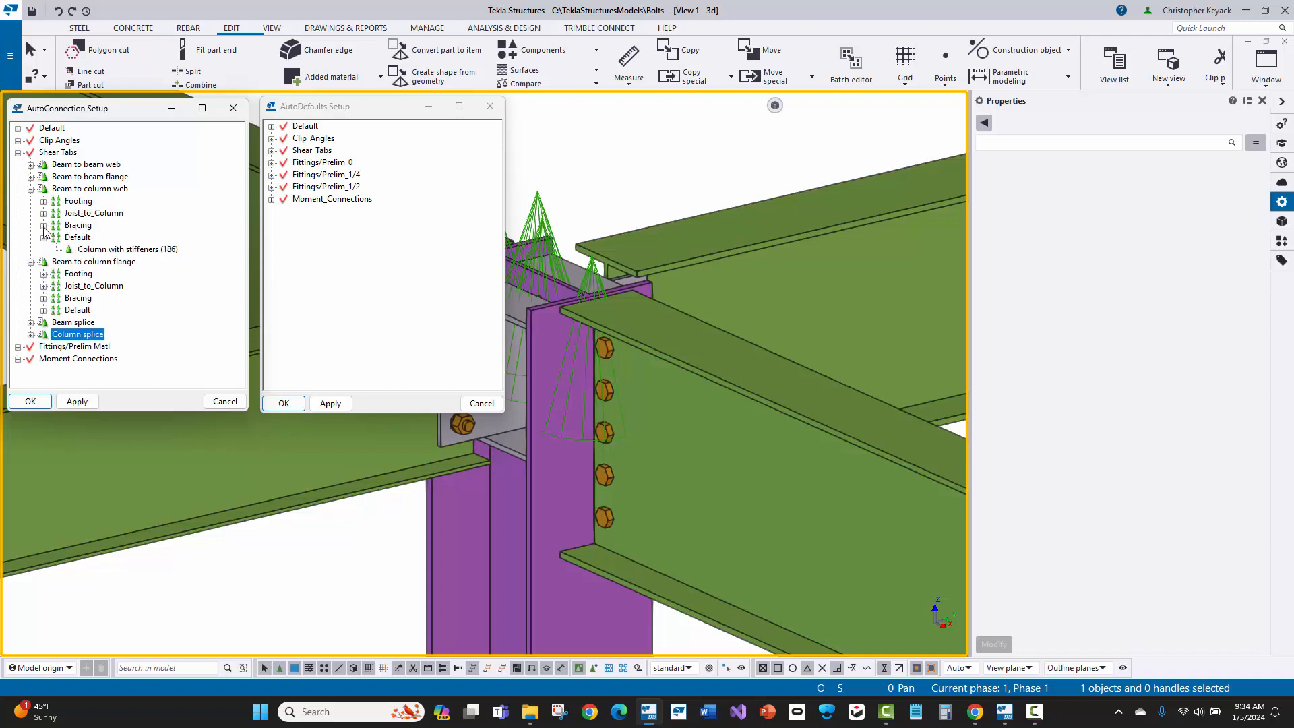
pyautogui.click(44, 213)
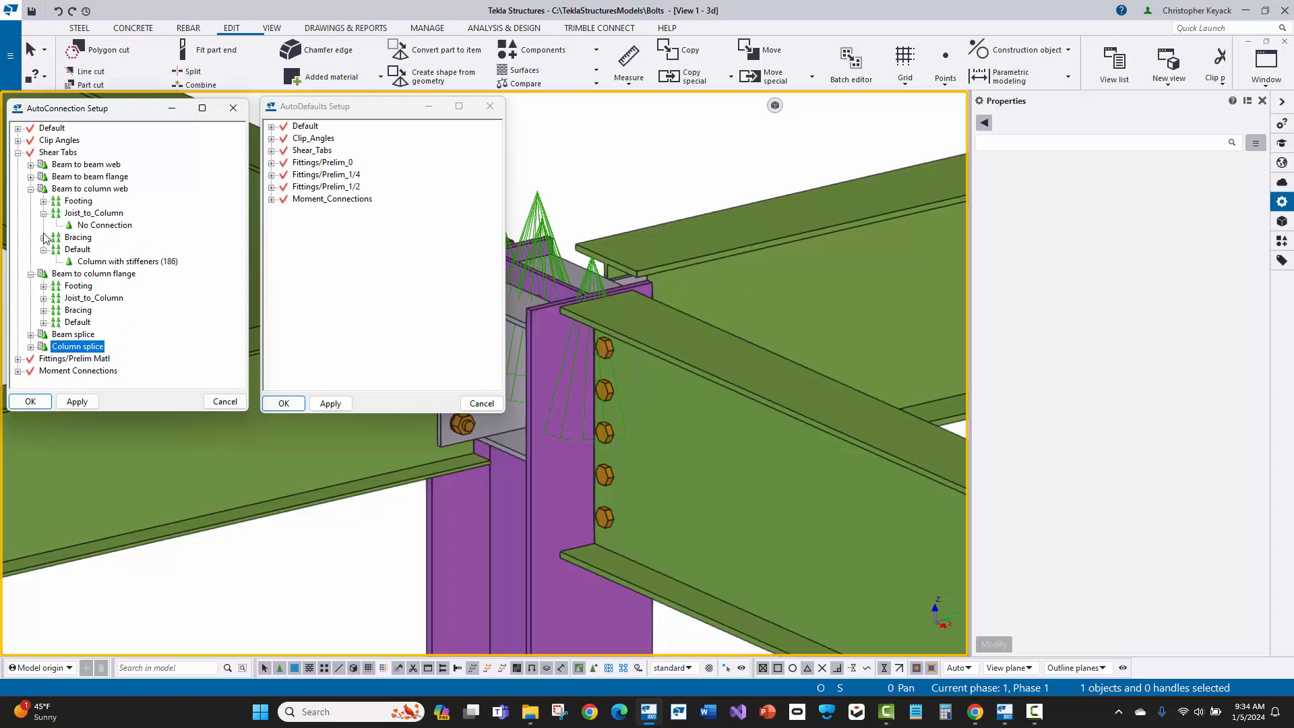
pyautogui.click(43, 237)
pyautogui.click(43, 238)
pyautogui.click(43, 214)
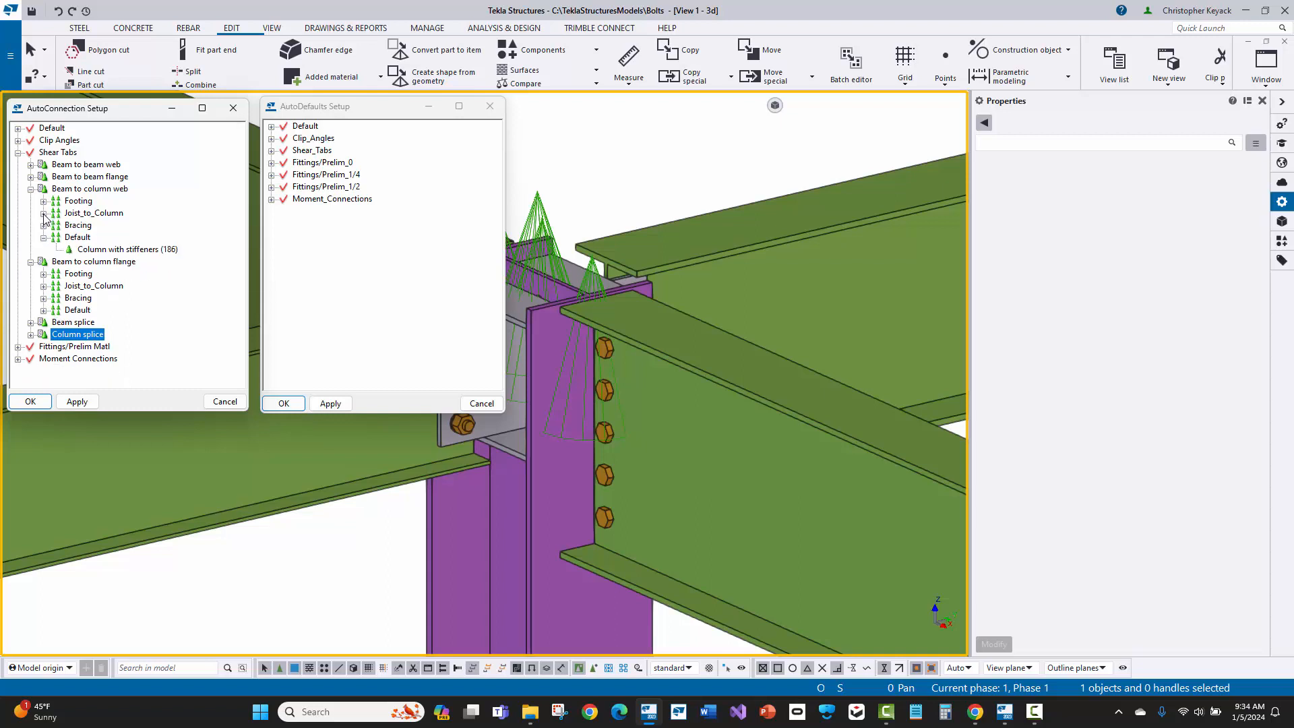
pyautogui.click(101, 190)
pyautogui.click(110, 249)
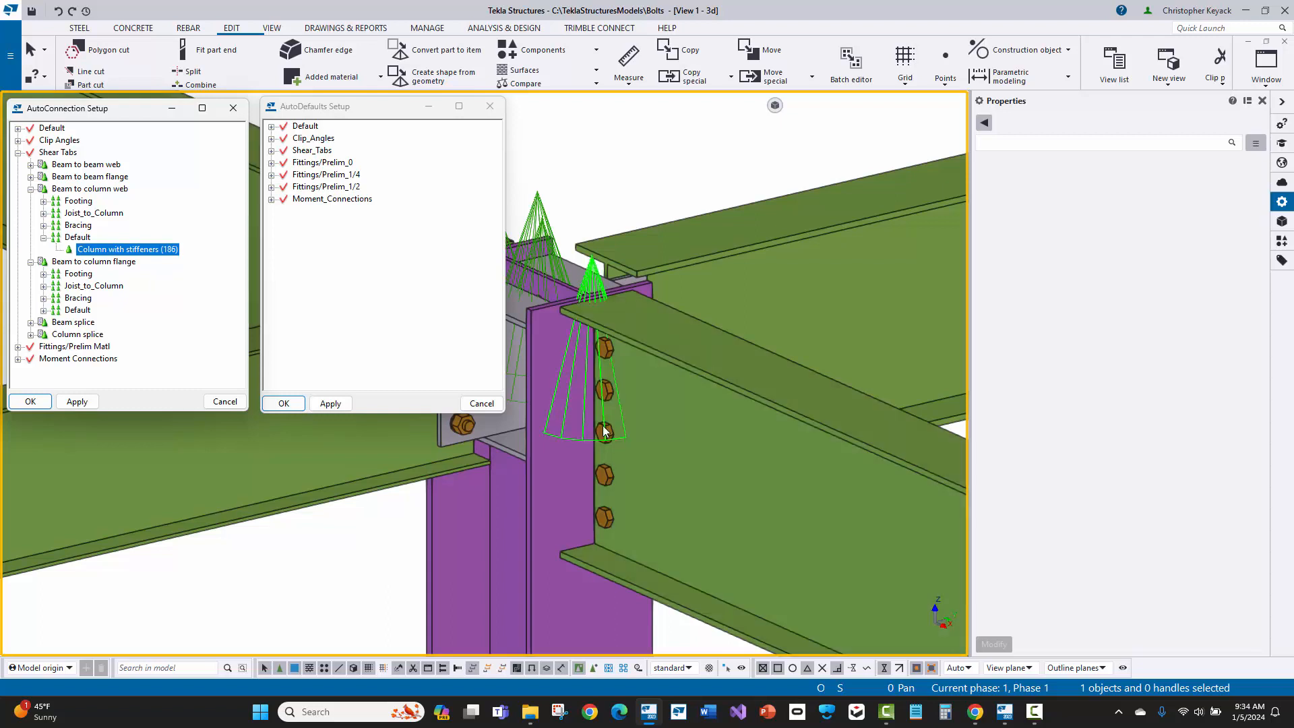
# Step: Check the component assigned to the Default rule set of Beam to column flange in Shear Tabs
pyautogui.moveTo(607, 432); pyautogui.dragTo(815, 408, button='middle')
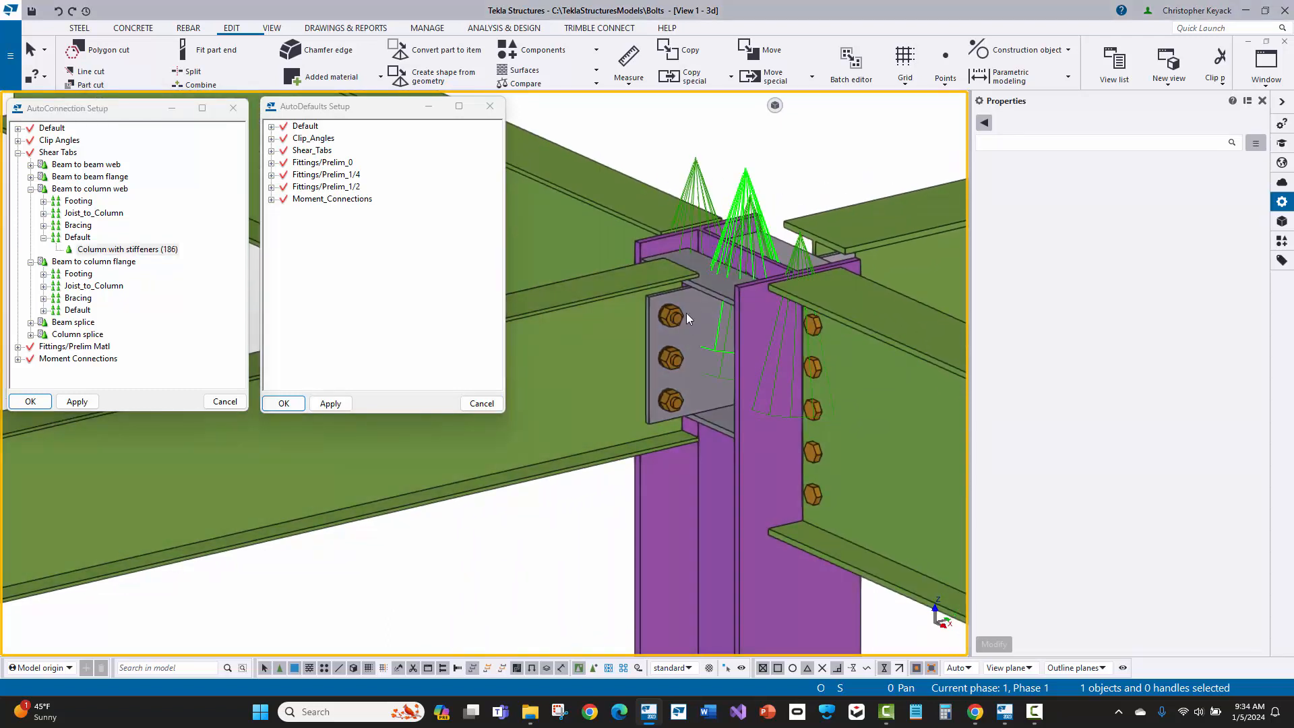
pyautogui.click(43, 311)
pyautogui.click(102, 321)
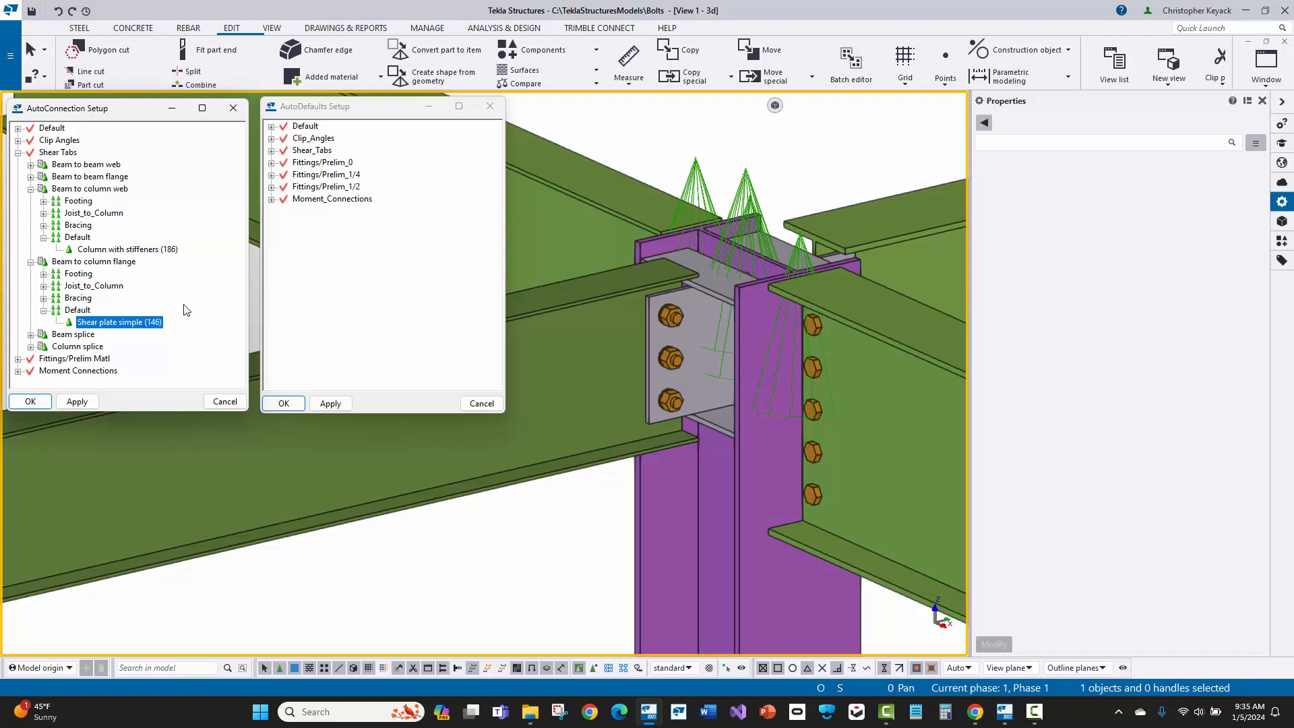
# Step: Expand the Shear_Tabs rule group in AutoDefaults and examine the connections listed under Components 17
pyautogui.click(271, 151)
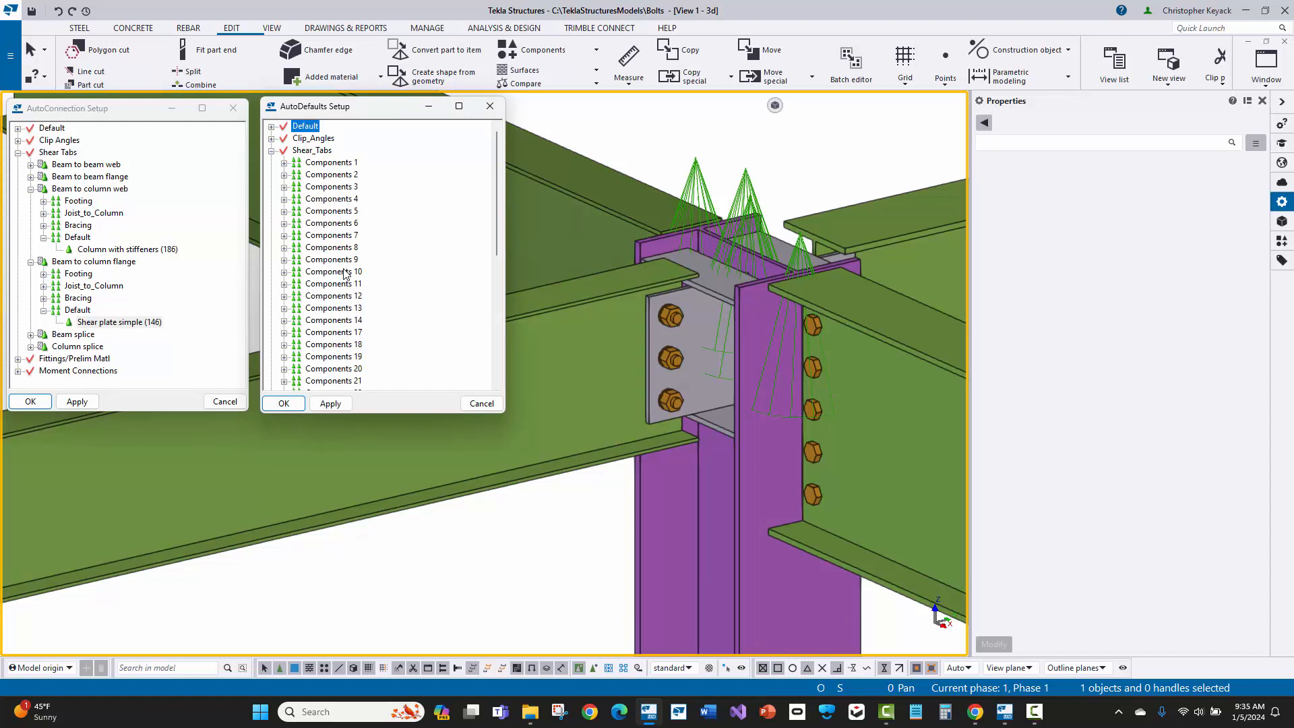
pyautogui.click(300, 151)
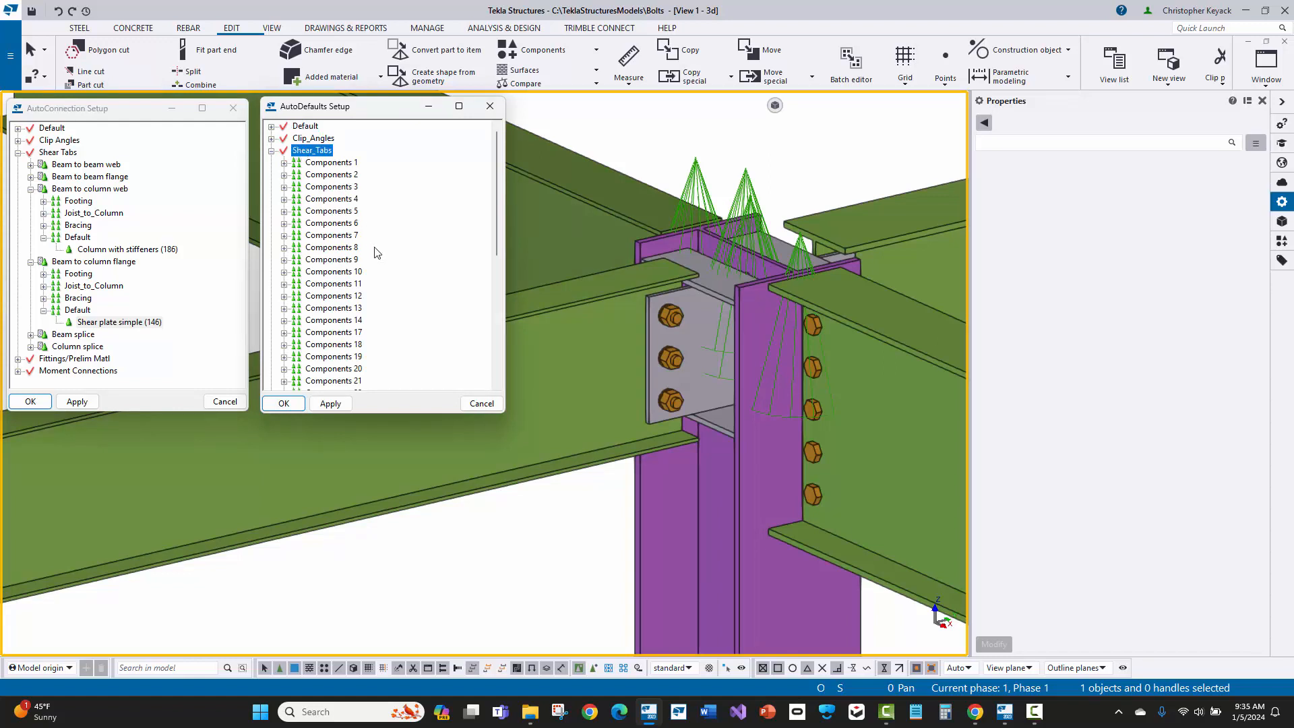
pyautogui.scroll(-2, 377, 259)
pyautogui.scroll(-1, 376, 260)
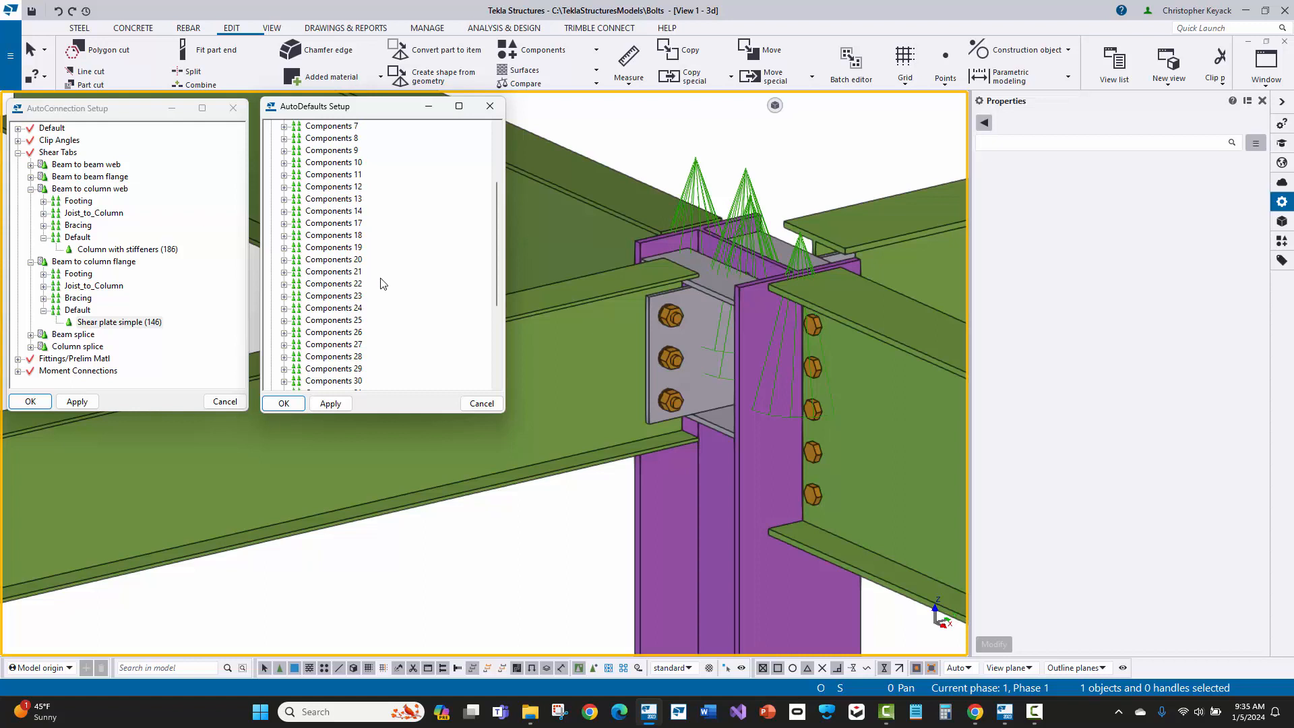
pyautogui.click(285, 229)
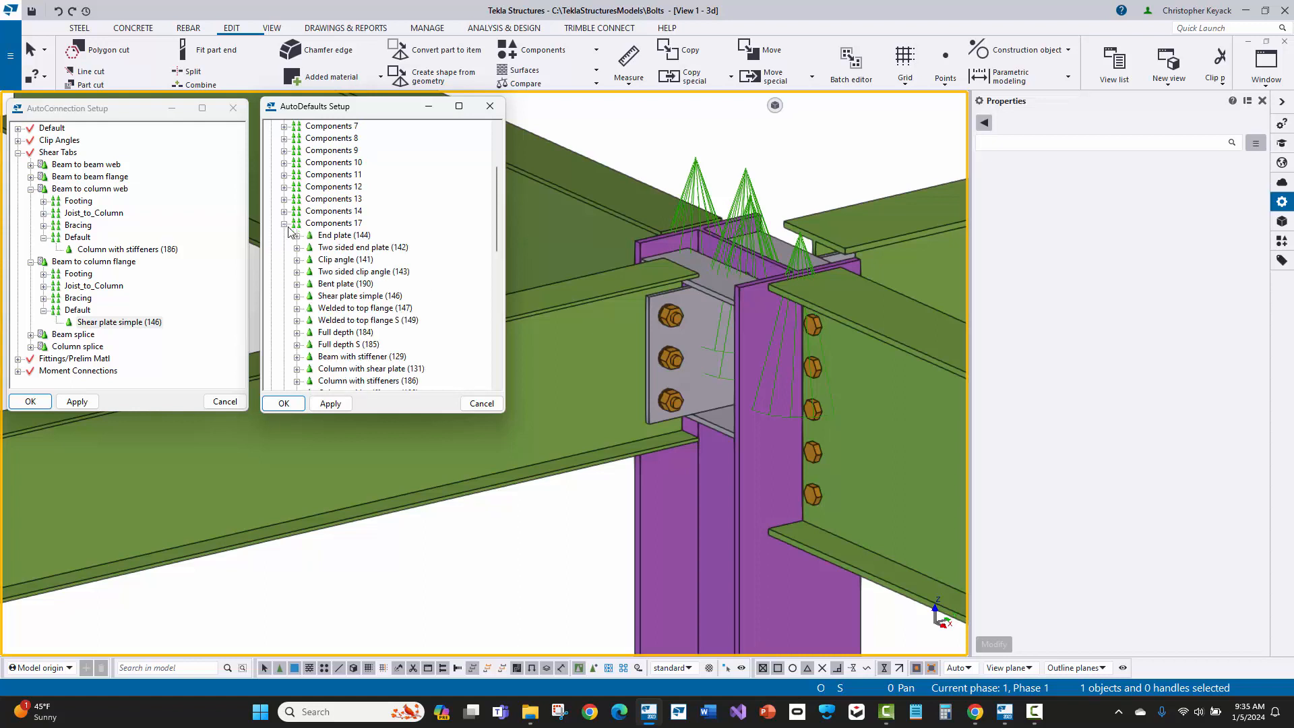
pyautogui.scroll(-2, 403, 269)
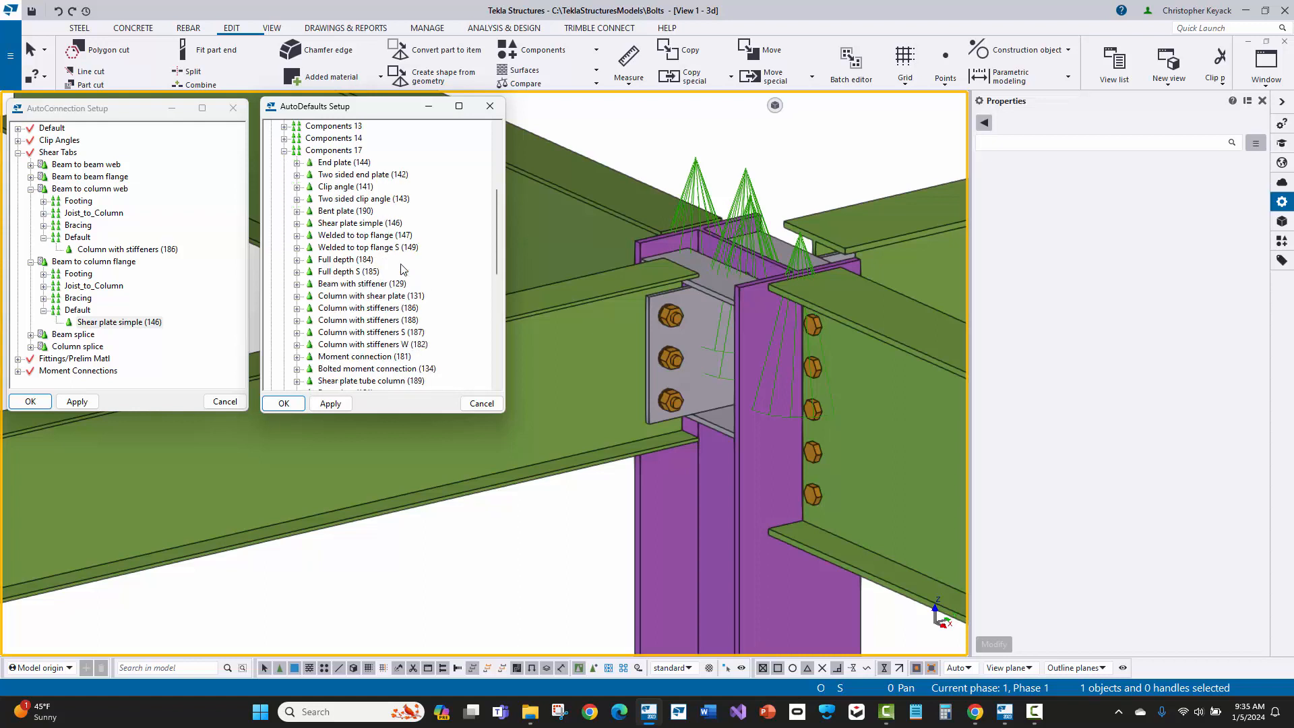
# Step: Expand Shear plate simple (146) under Components 17 to view its rule sets
pyautogui.click(335, 153)
pyautogui.click(324, 227)
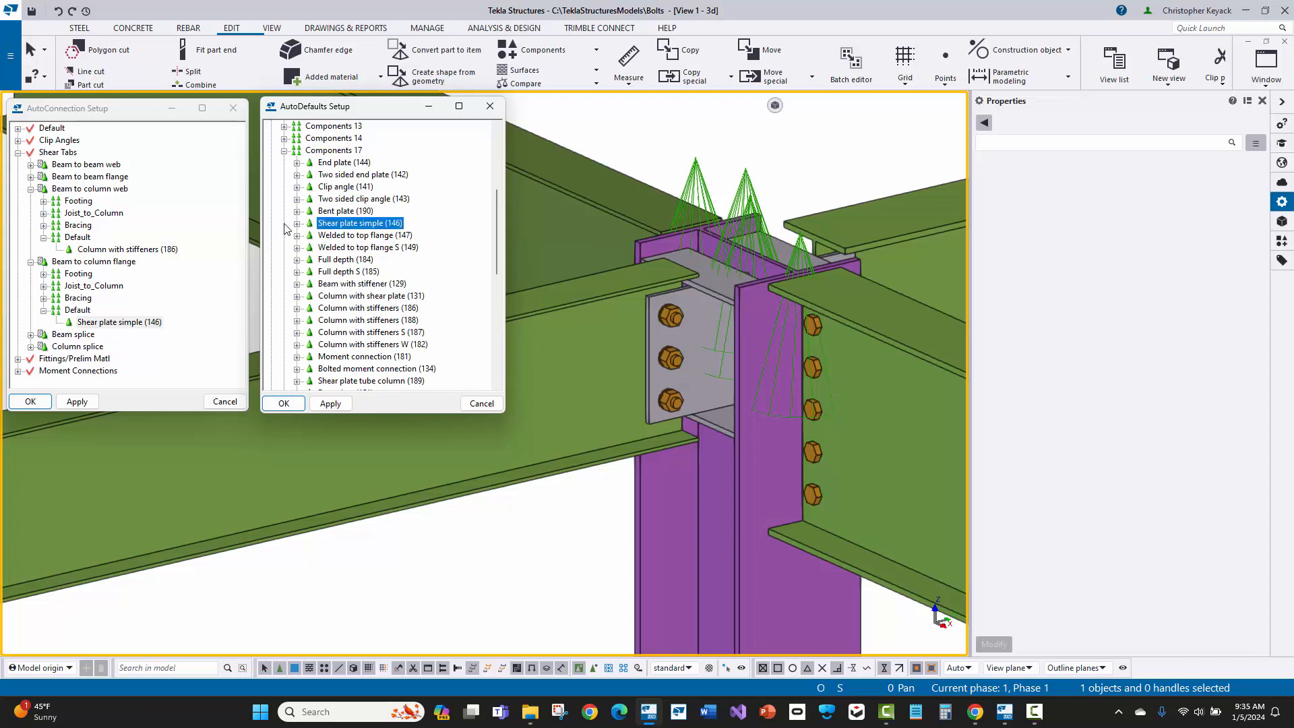
pyautogui.click(297, 223)
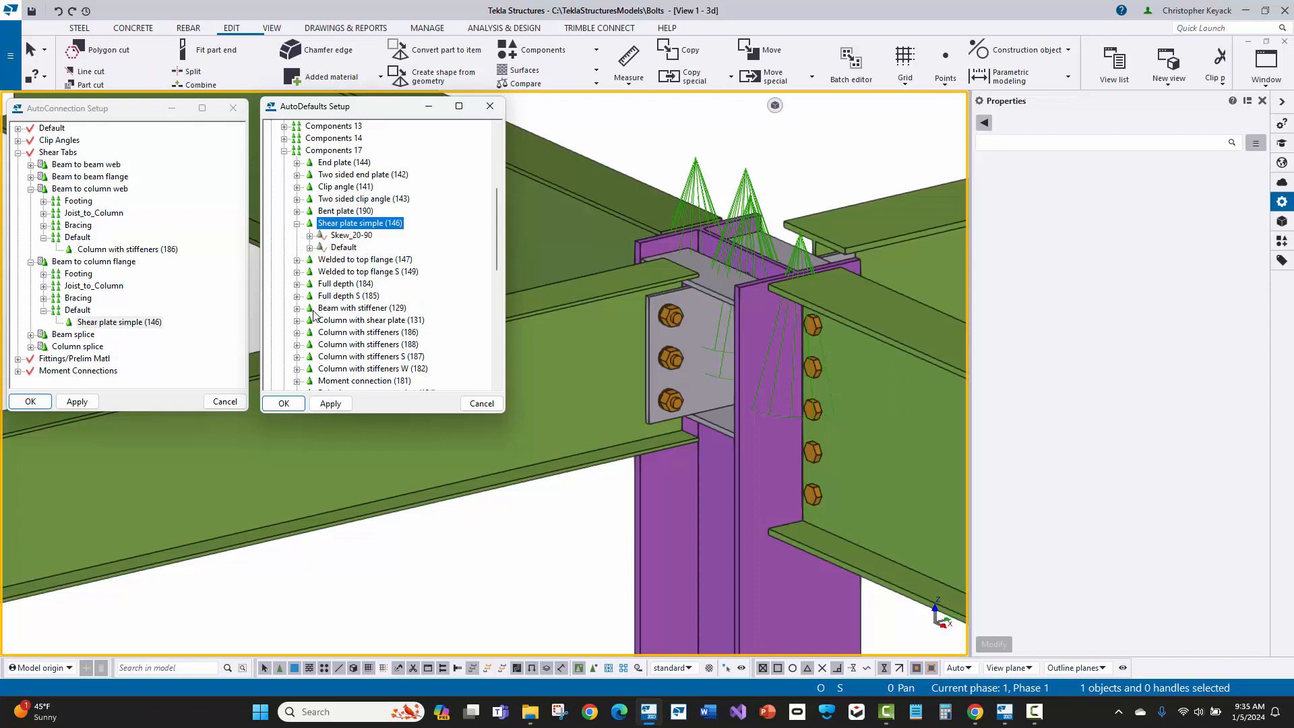
# Step: Inspect the properties file assigned to the To Column Web rule set of Column with stiffeners (186)
pyautogui.click(344, 333)
pyautogui.click(297, 332)
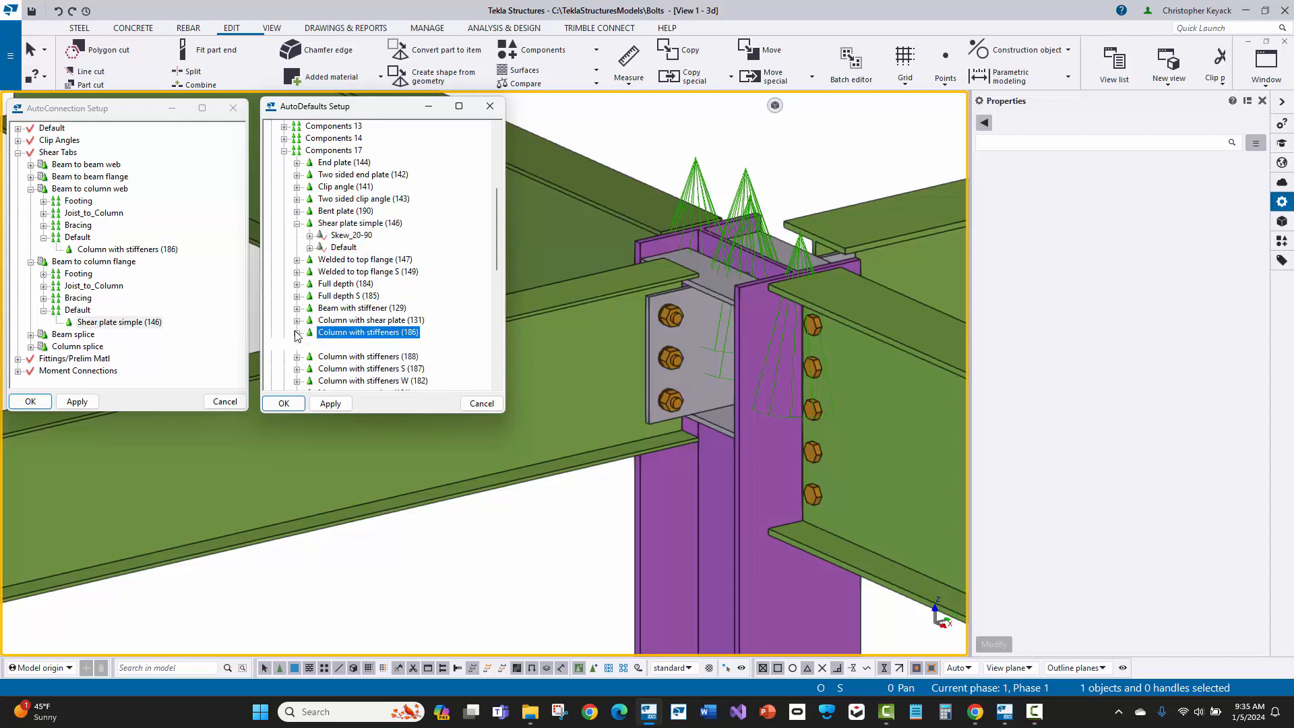
pyautogui.click(362, 346)
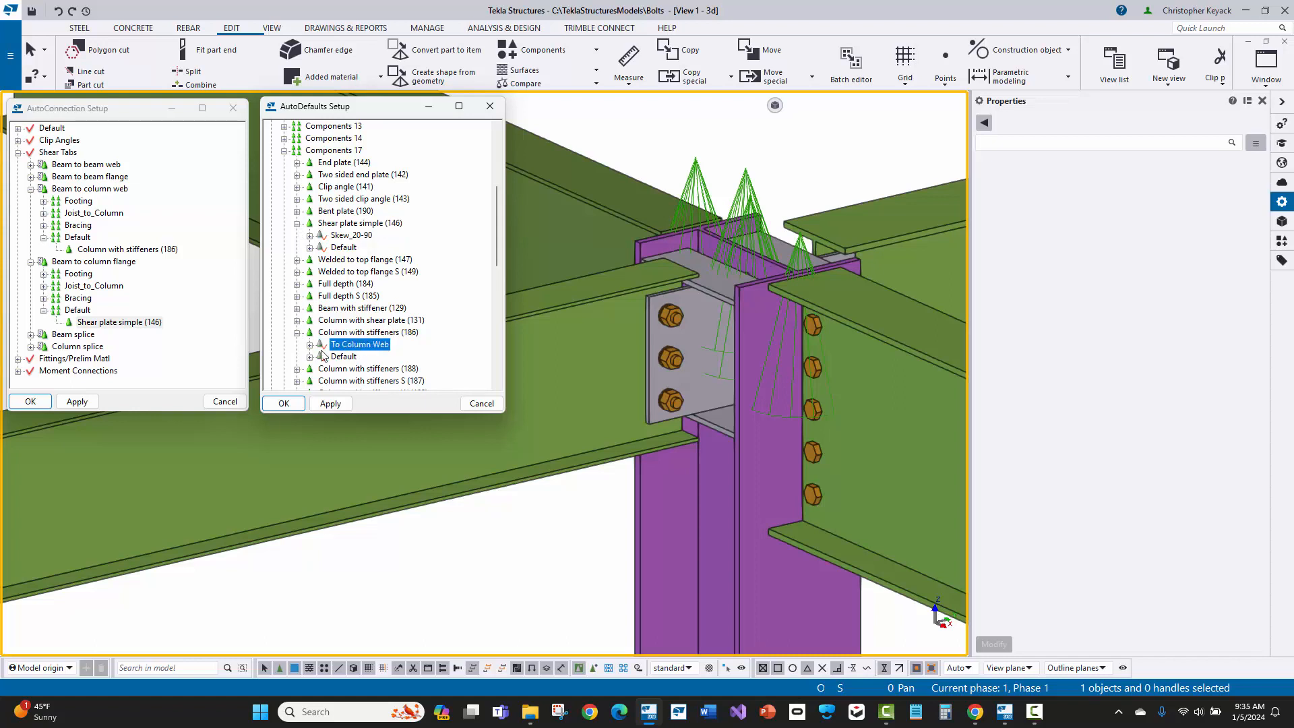
pyautogui.click(310, 346)
pyautogui.scroll(-1, 372, 347)
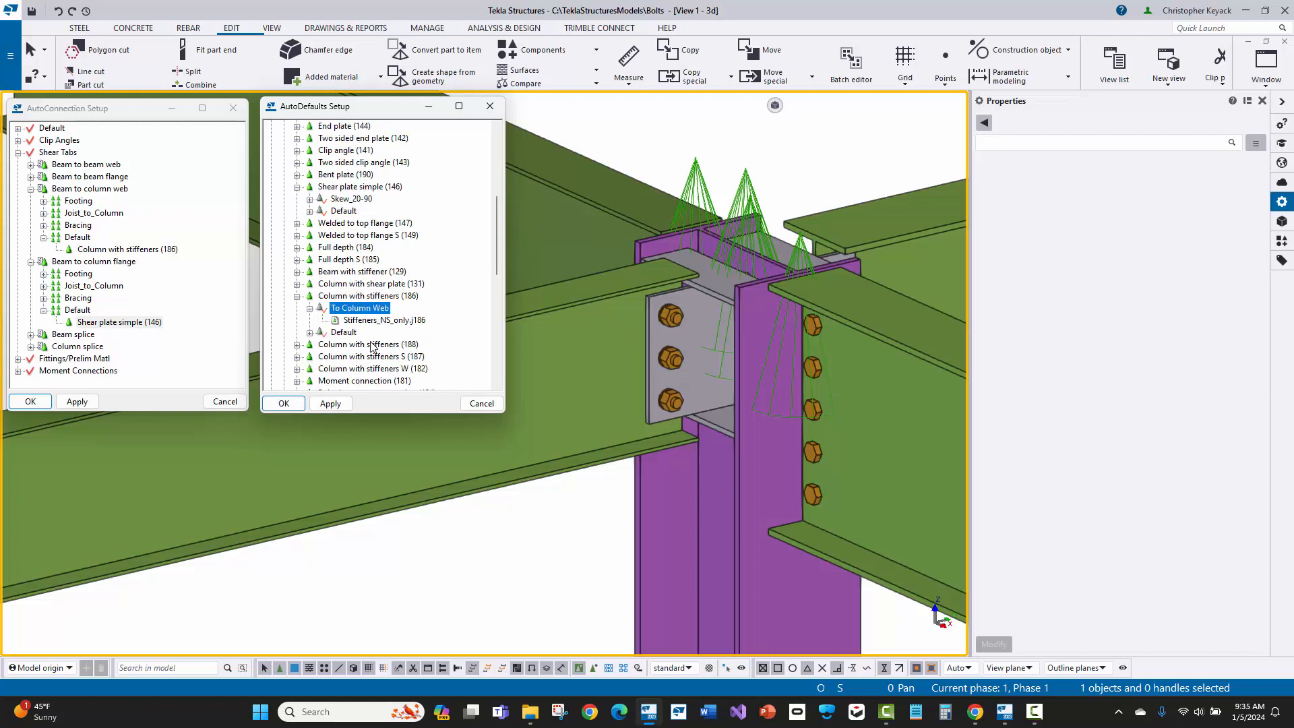
pyautogui.click(367, 321)
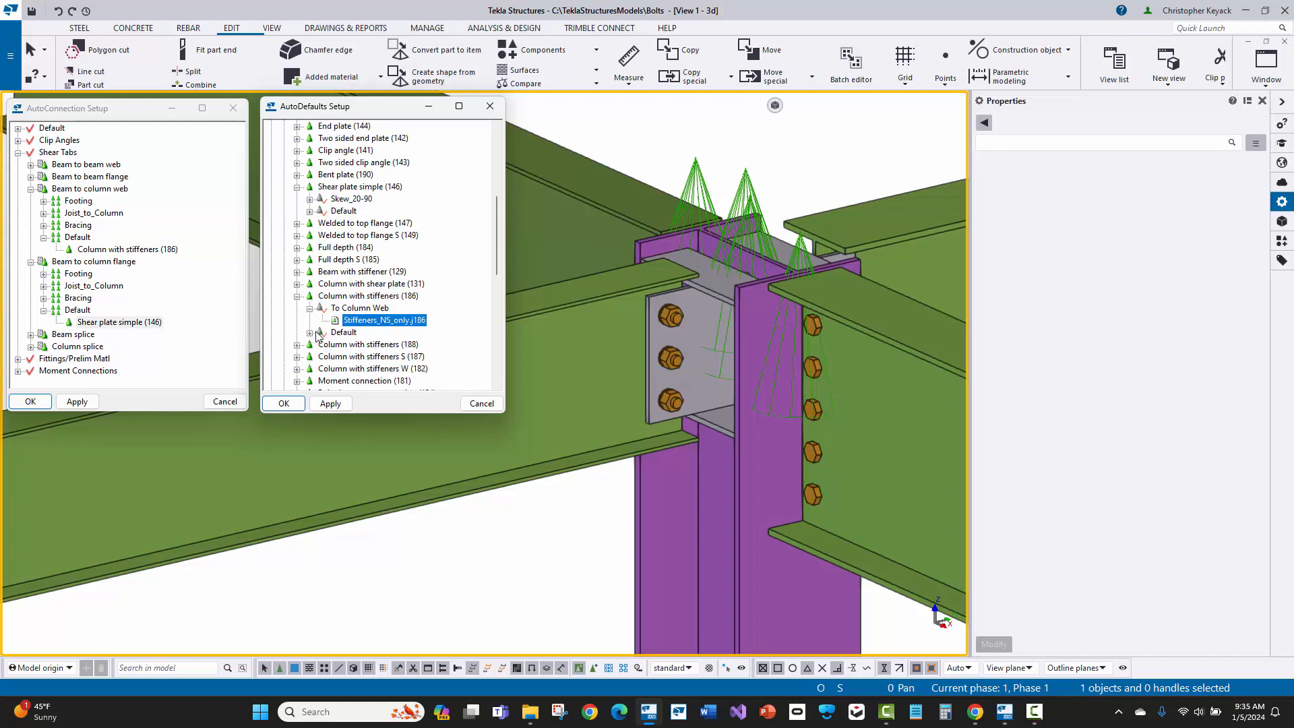
# Step: Compare the Default rule set's properties file with the To Column Web file Stiffeners_NS_only.j186 under Column with stiffeners (186)
pyautogui.click(310, 333)
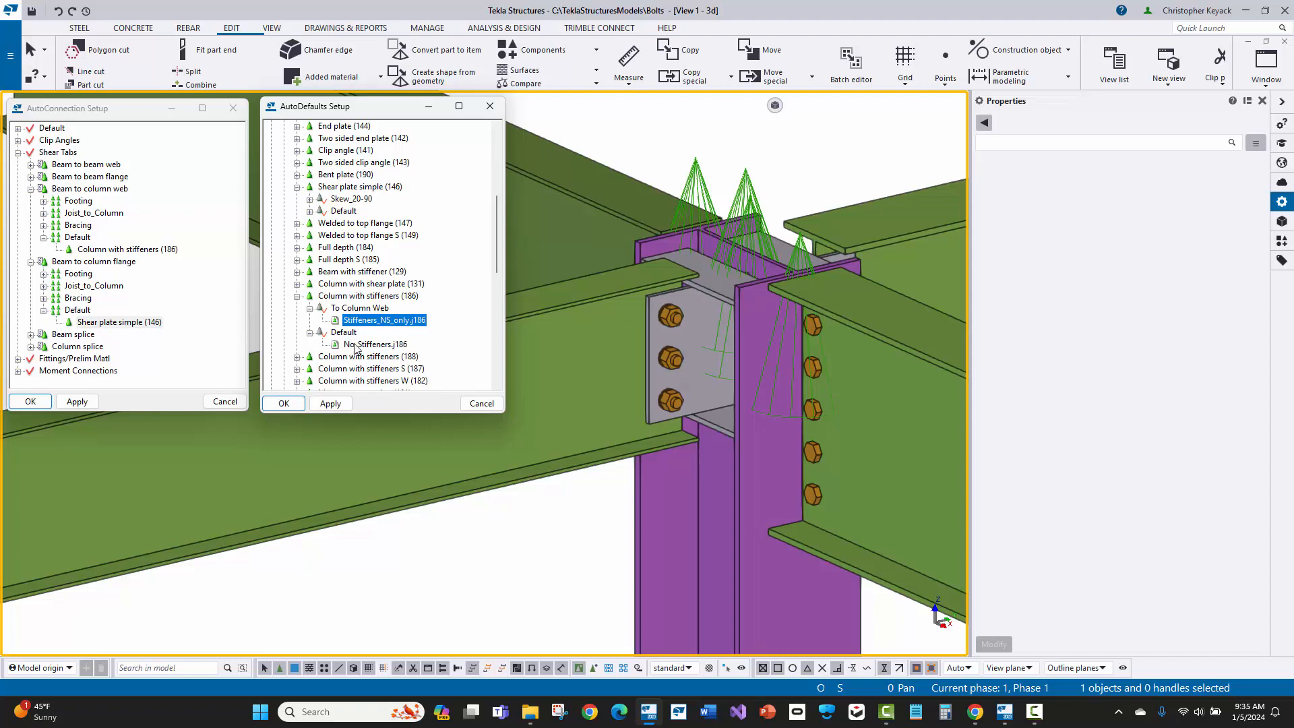
pyautogui.click(341, 333)
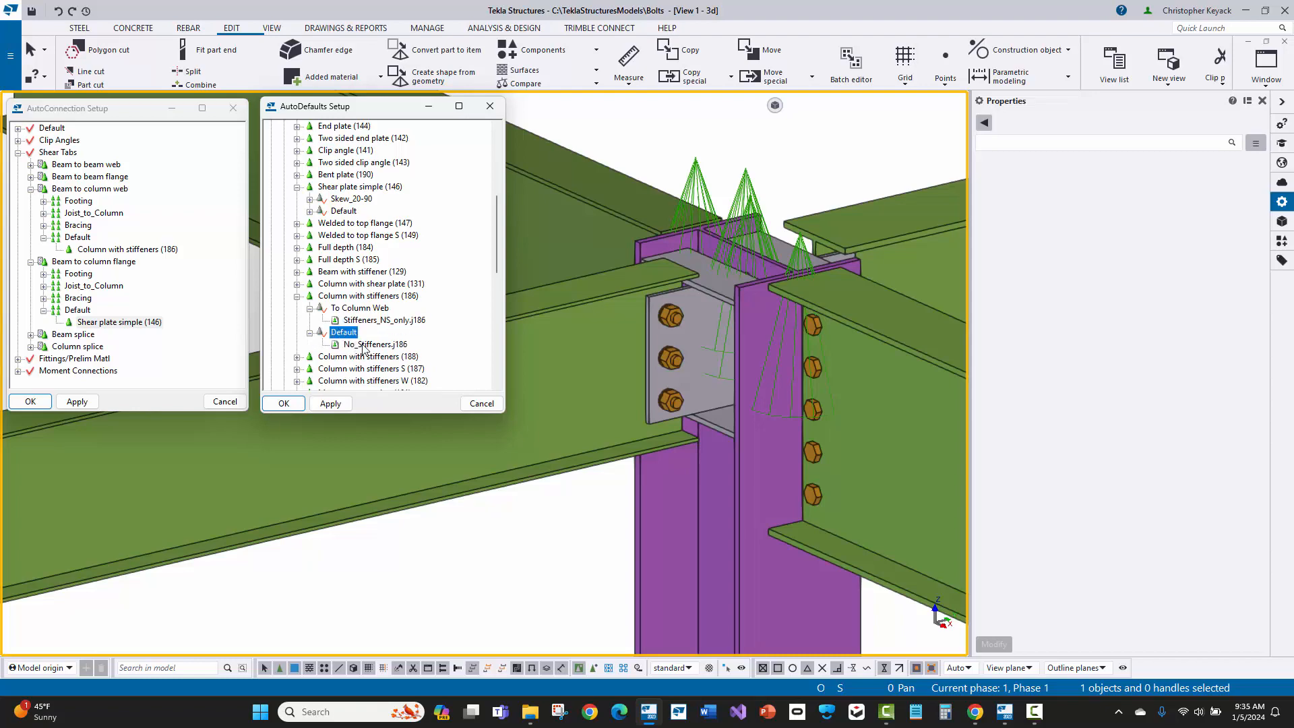
pyautogui.click(365, 346)
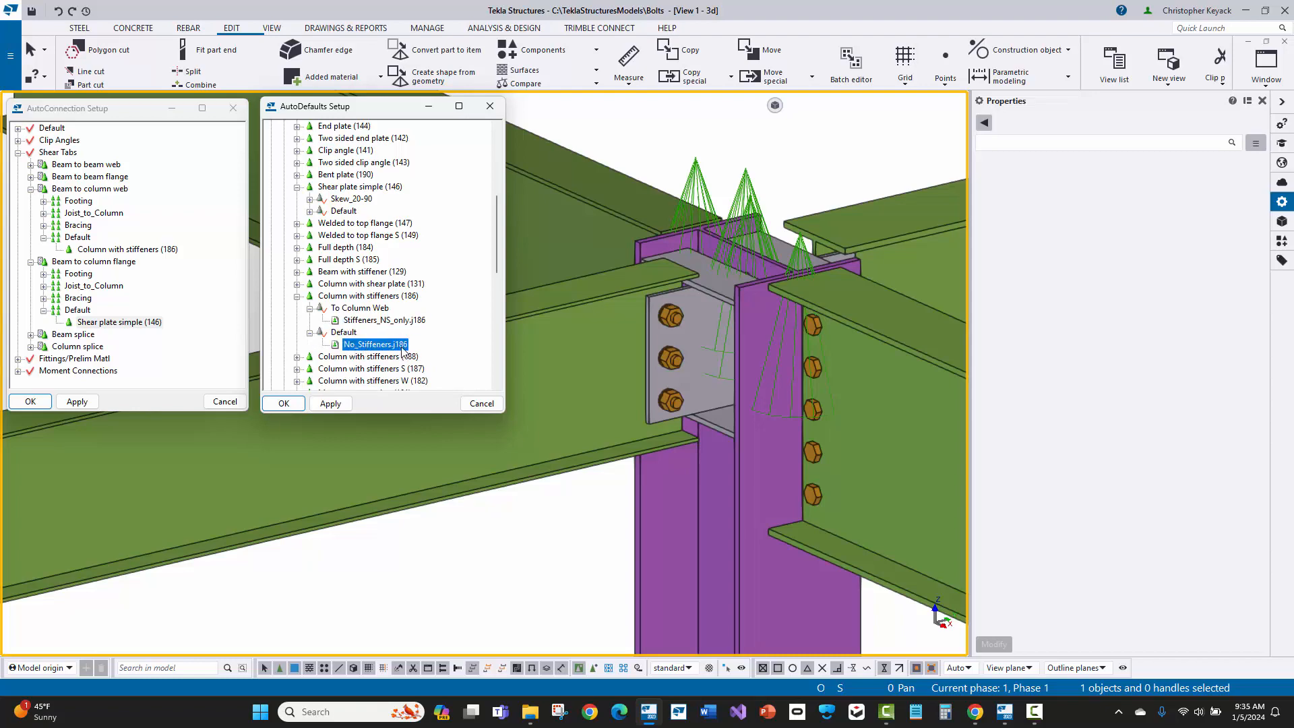
pyautogui.click(376, 321)
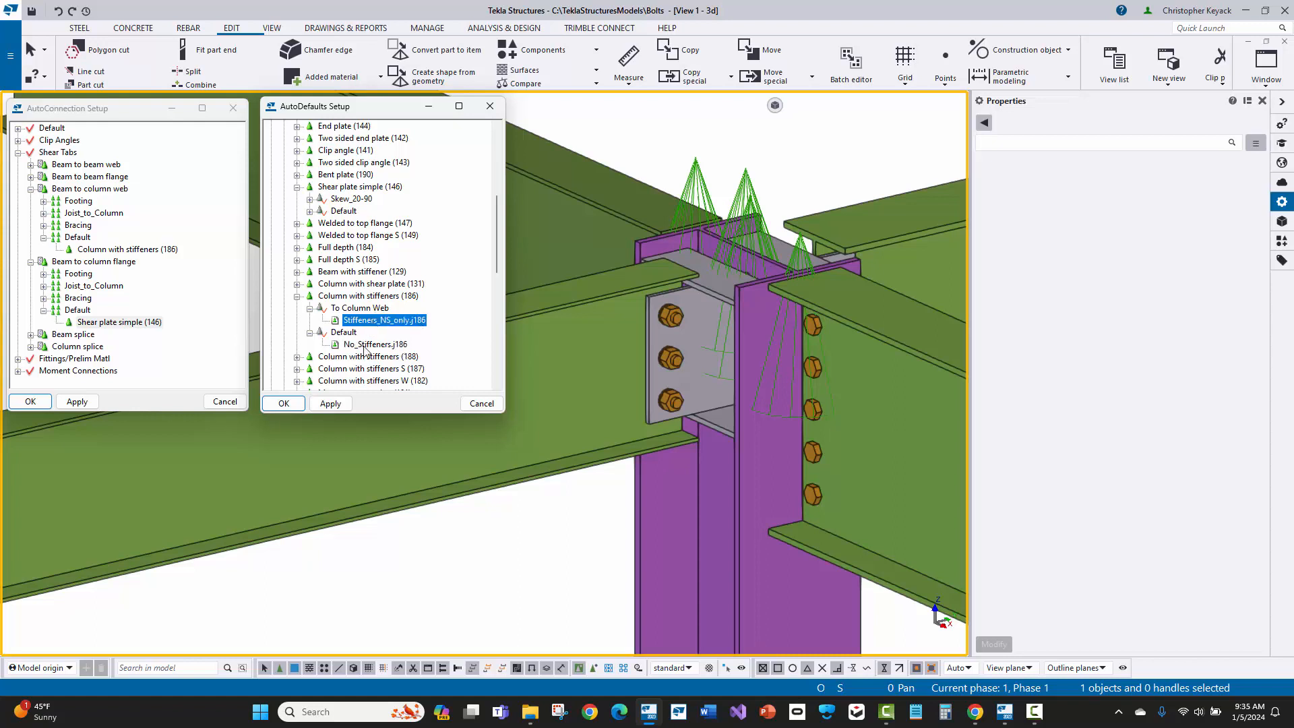
# Step: Open the To Column Web rule set of Column with stiffeners (186) for editing, moving its window clear of the setup windows
pyautogui.click(365, 346)
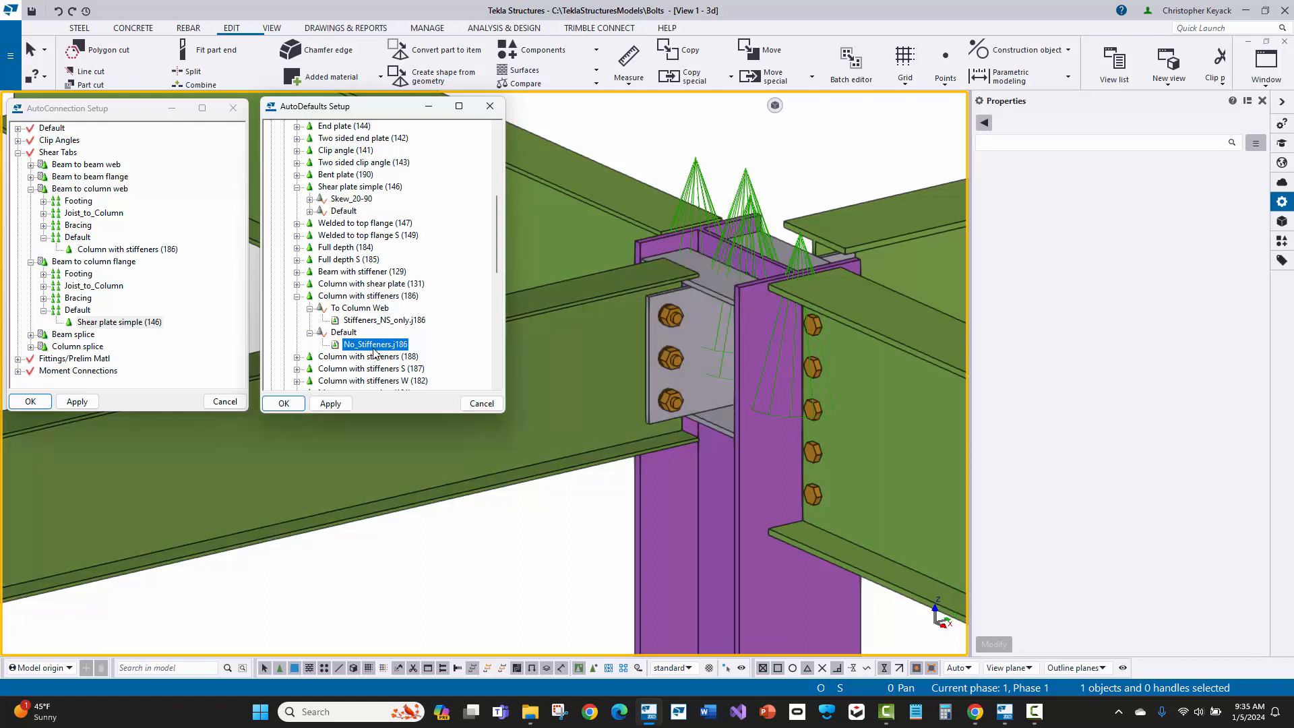
pyautogui.click(358, 322)
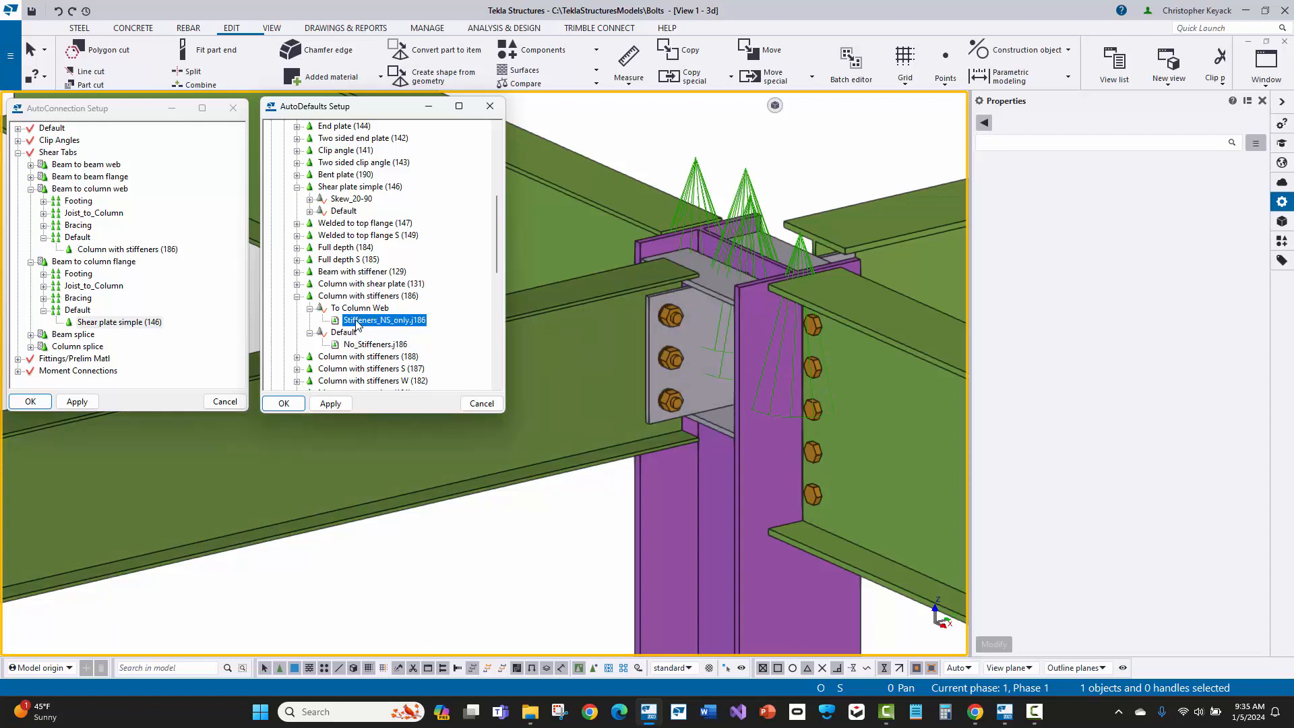
pyautogui.click(361, 311)
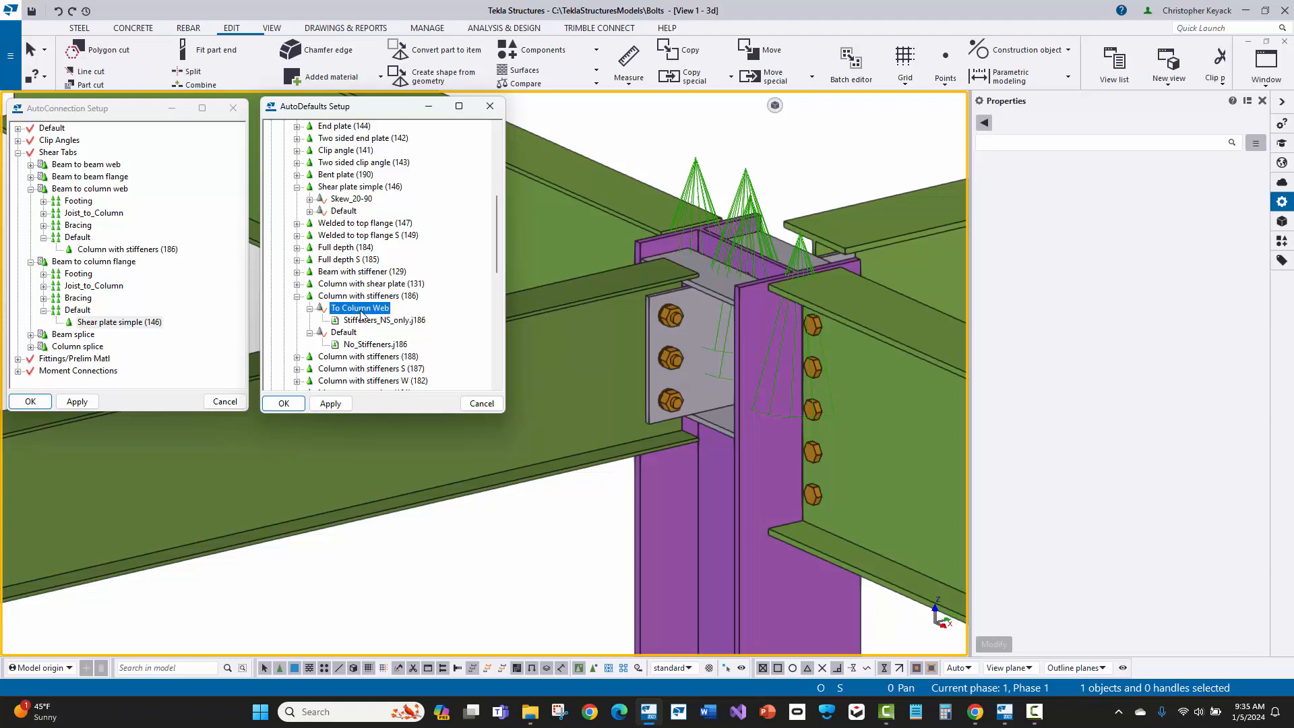
pyautogui.rightClick(362, 314)
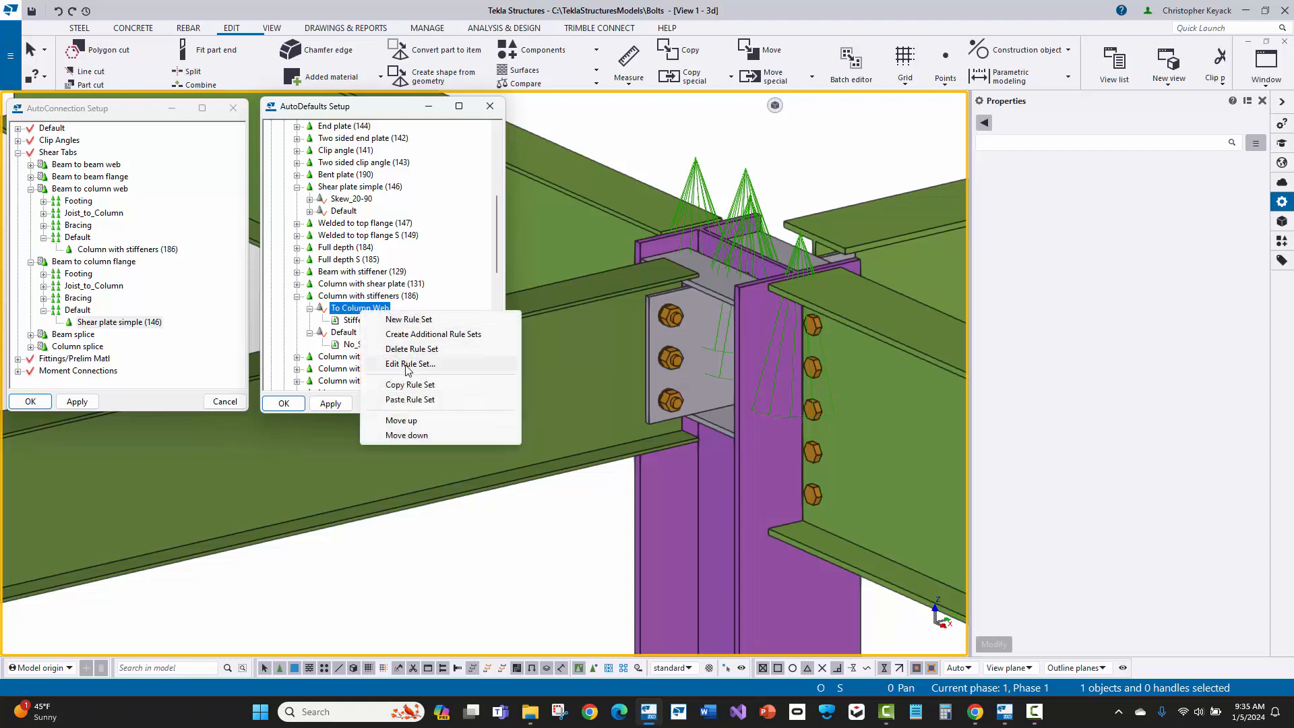
pyautogui.click(407, 365)
pyautogui.moveTo(340, 108); pyautogui.dragTo(812, 167)
# Step: Examine the To Column Web rules for secondary beam to column web and primary profile type, widening the window and closing it without changes
pyautogui.click(713, 229)
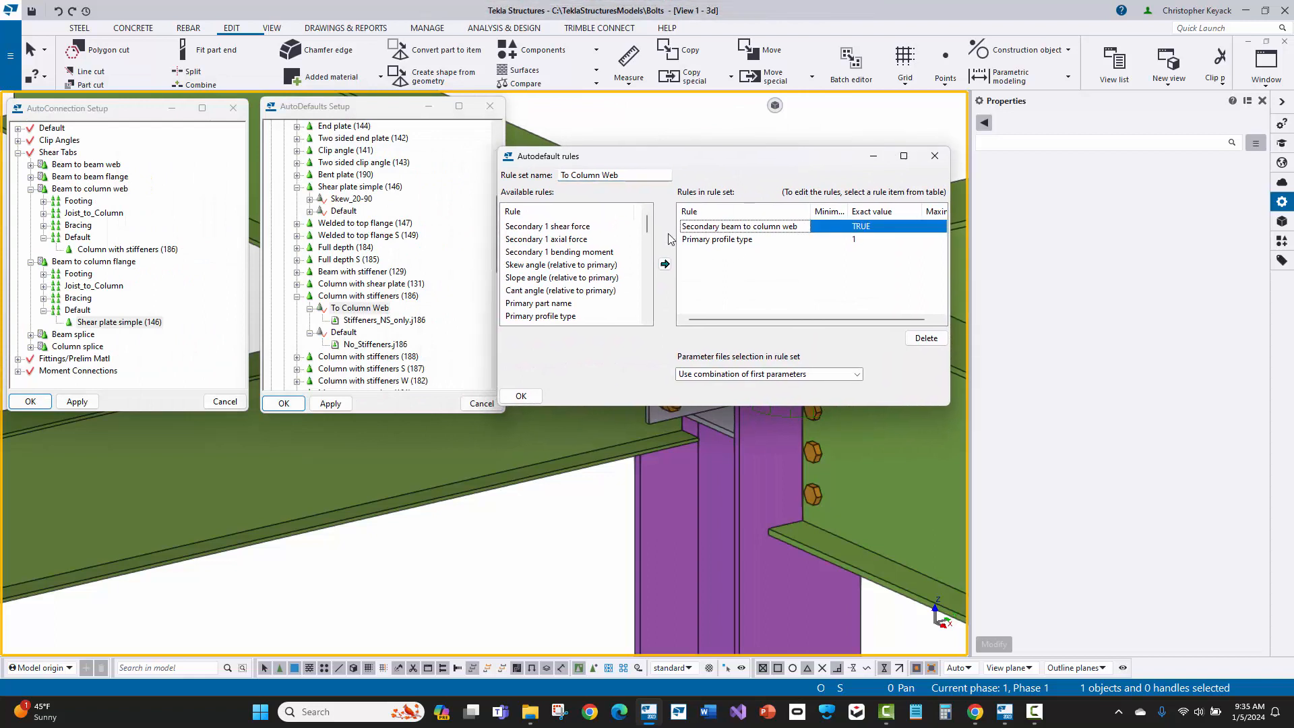
pyautogui.click(554, 226)
pyautogui.click(550, 292)
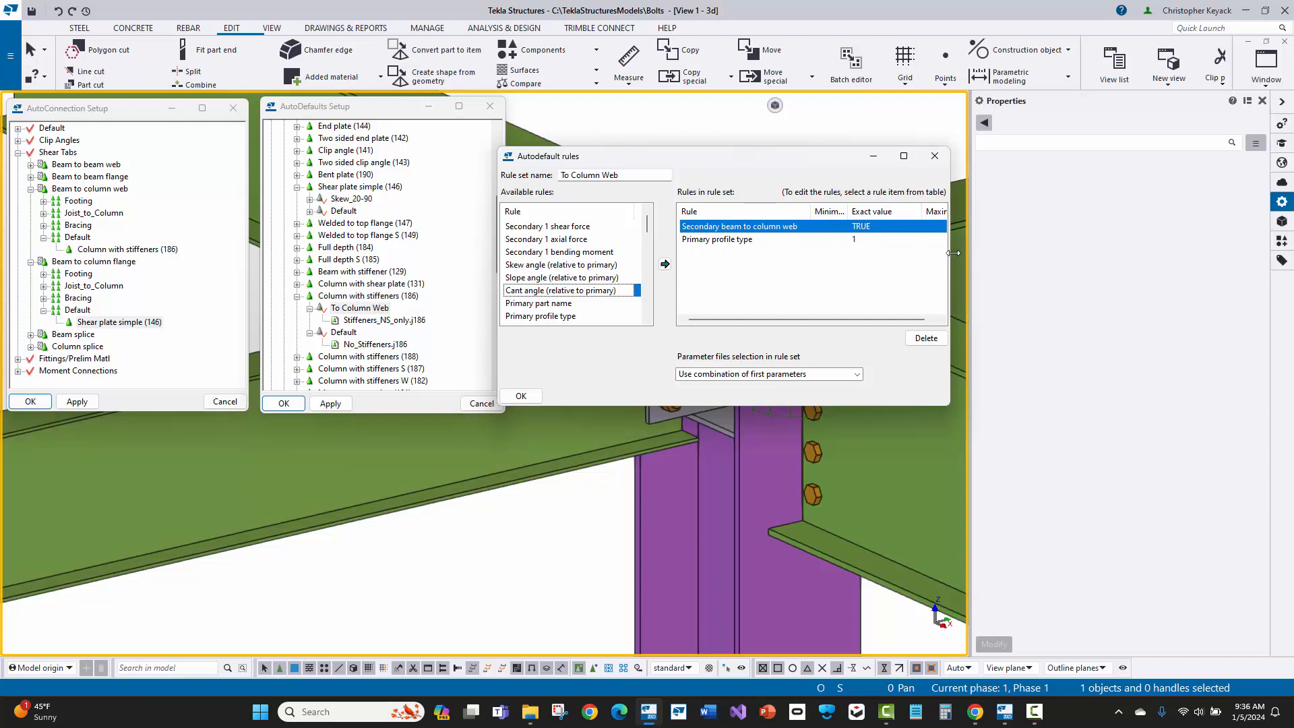
pyautogui.moveTo(954, 253); pyautogui.dragTo(1077, 256)
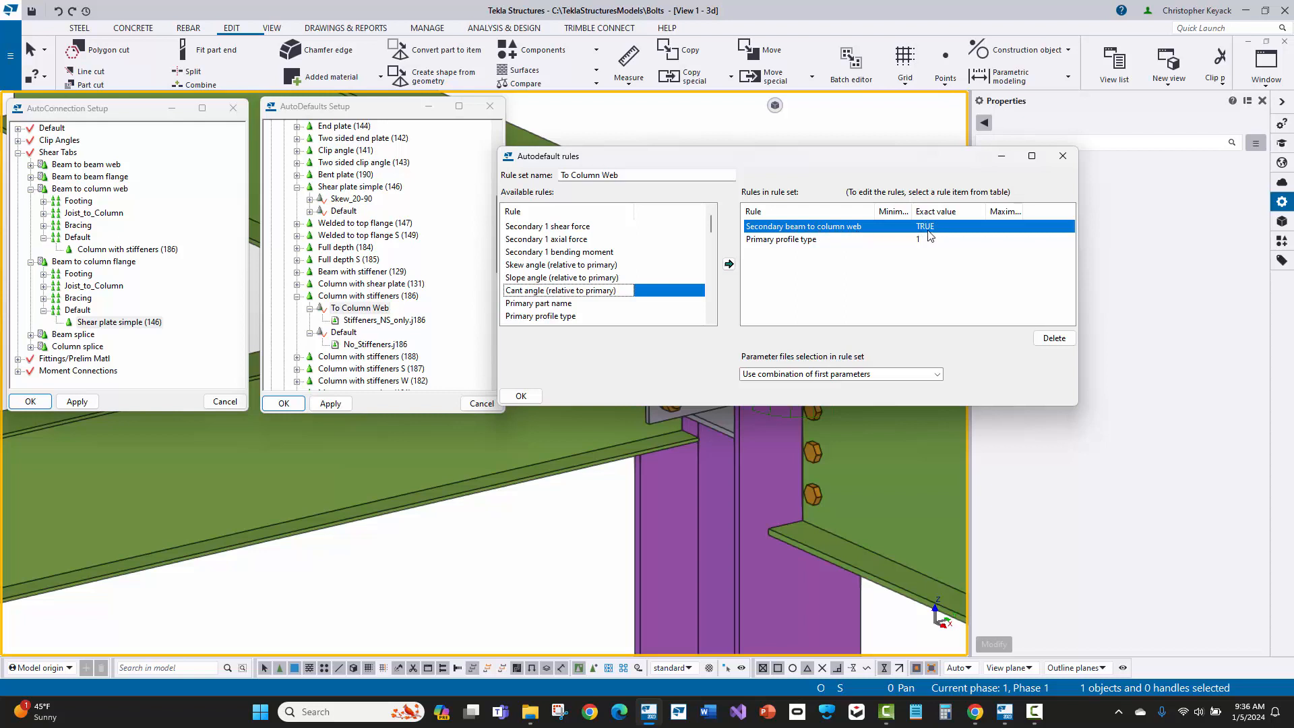
pyautogui.click(811, 241)
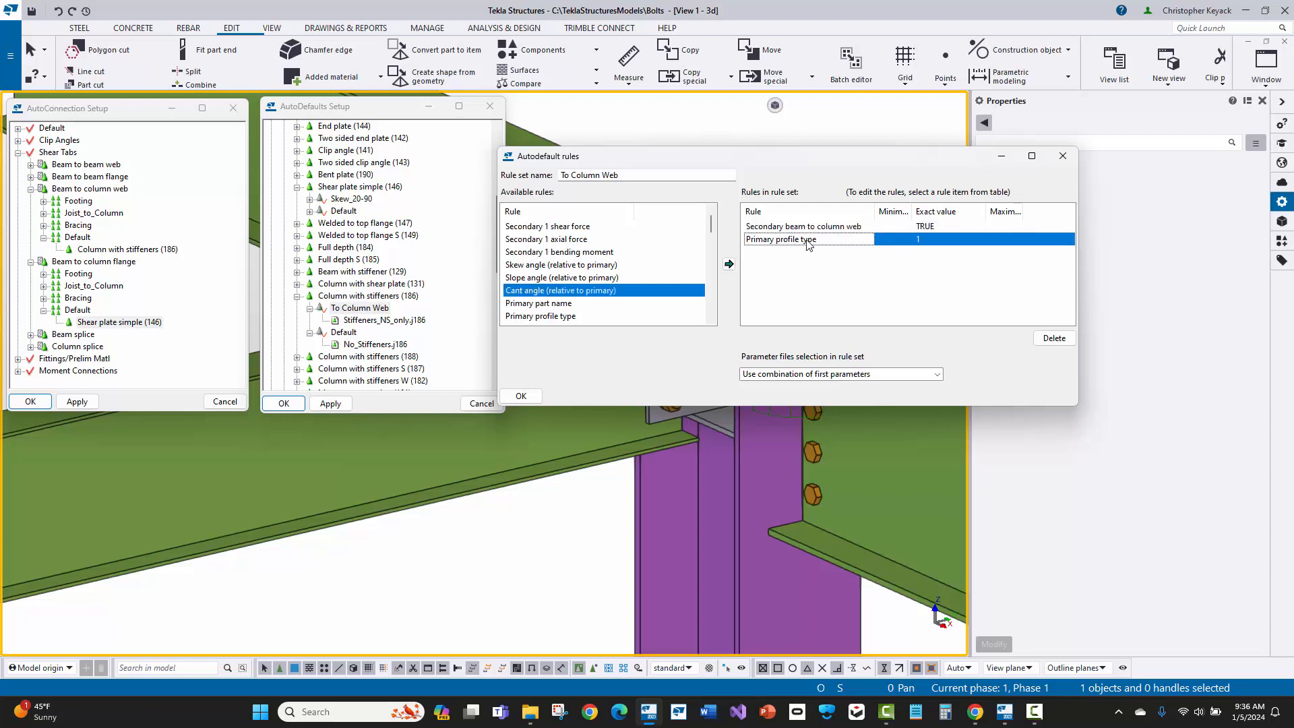
pyautogui.click(902, 277)
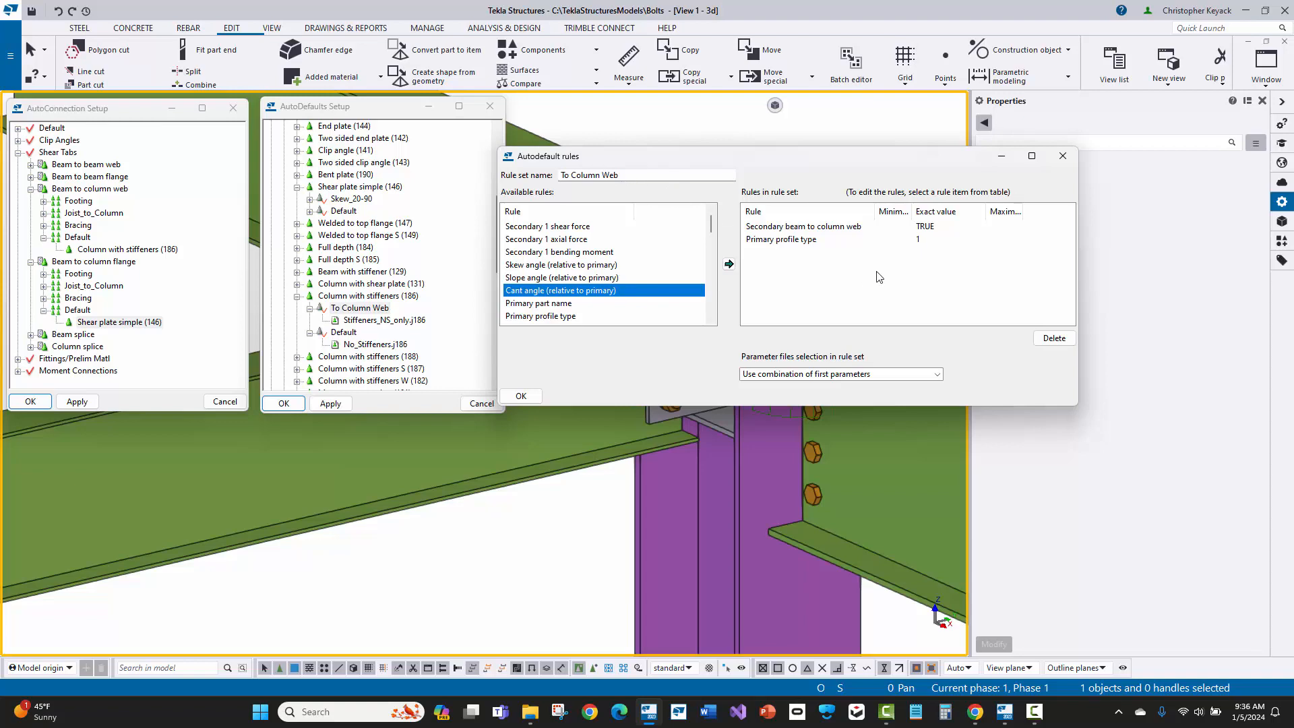
pyautogui.click(1063, 156)
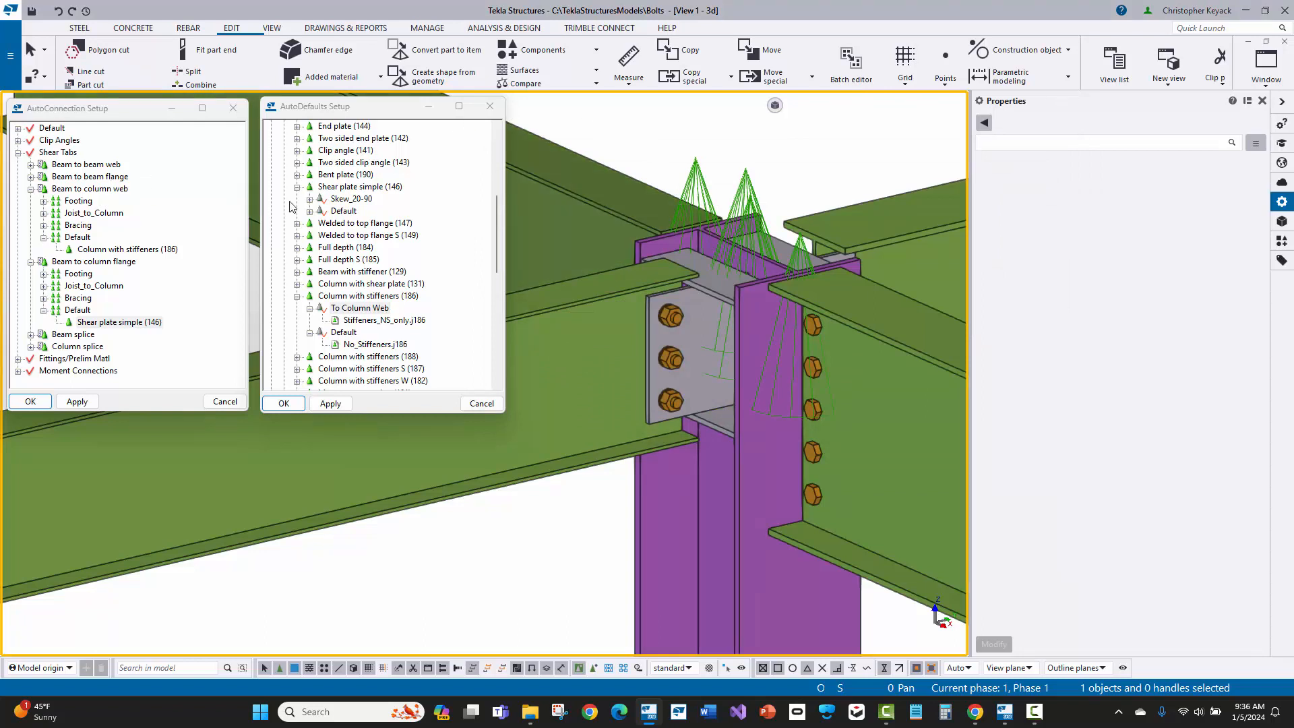
# Step: View the attribute files available for the To Column Web rule set's Stiffeners_NS_only.j186 entry
pyautogui.click(103, 109)
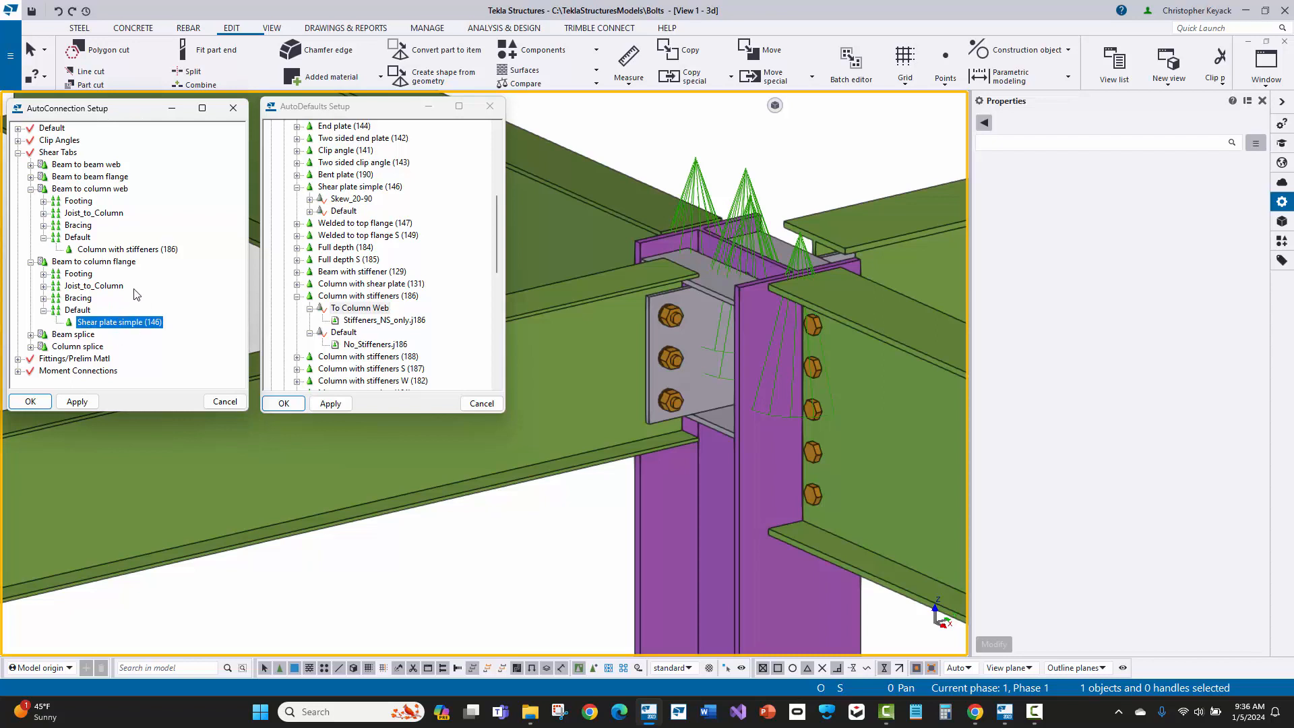
pyautogui.click(341, 113)
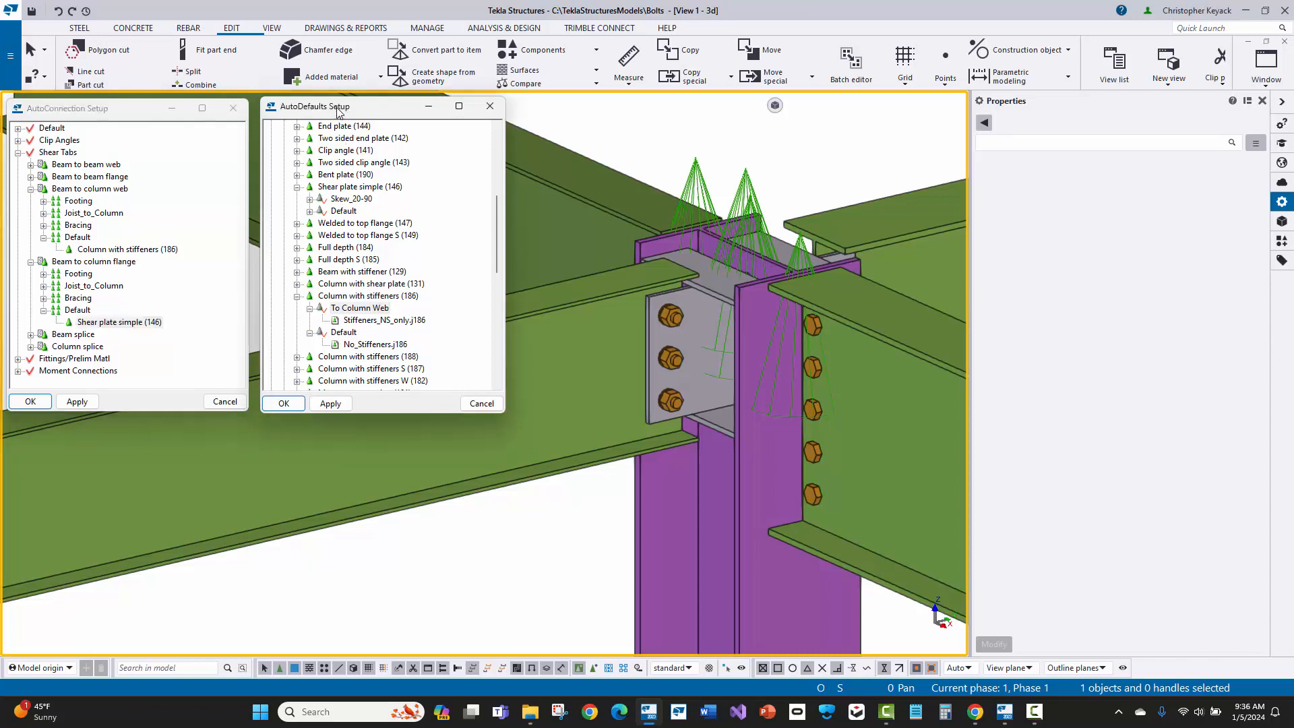
pyautogui.click(373, 321)
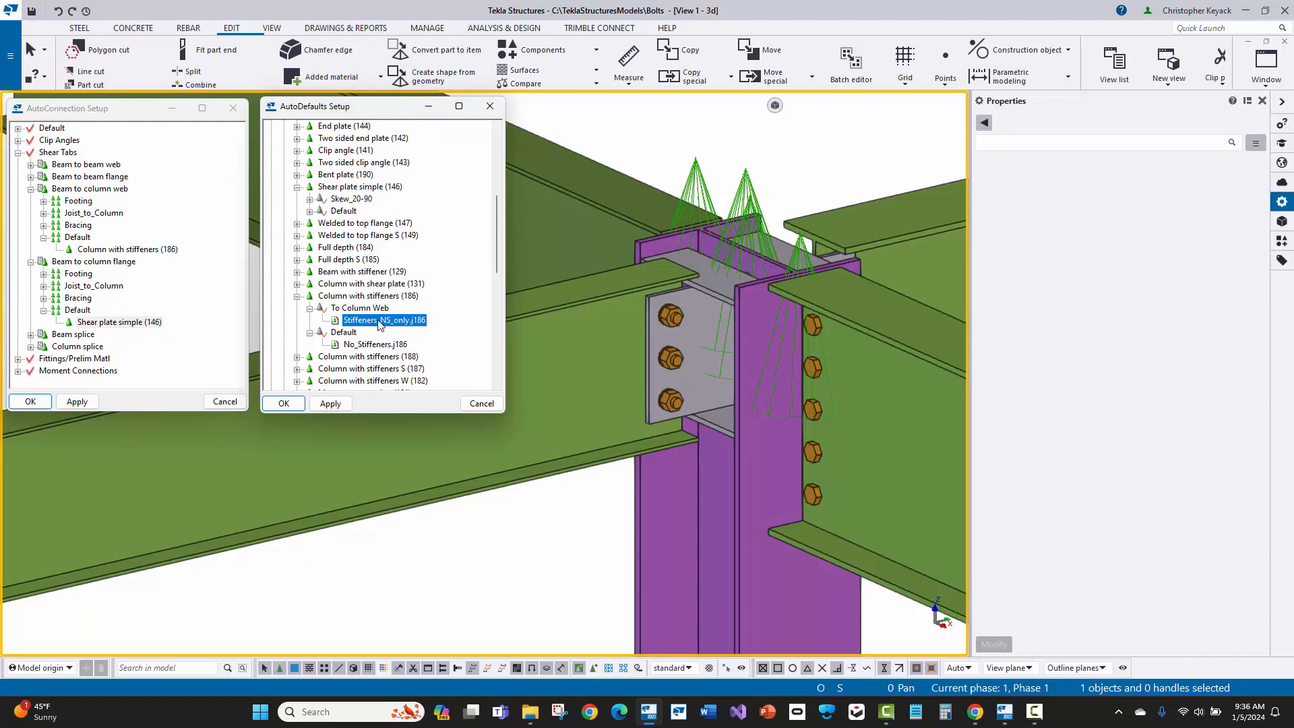
pyautogui.click(363, 310)
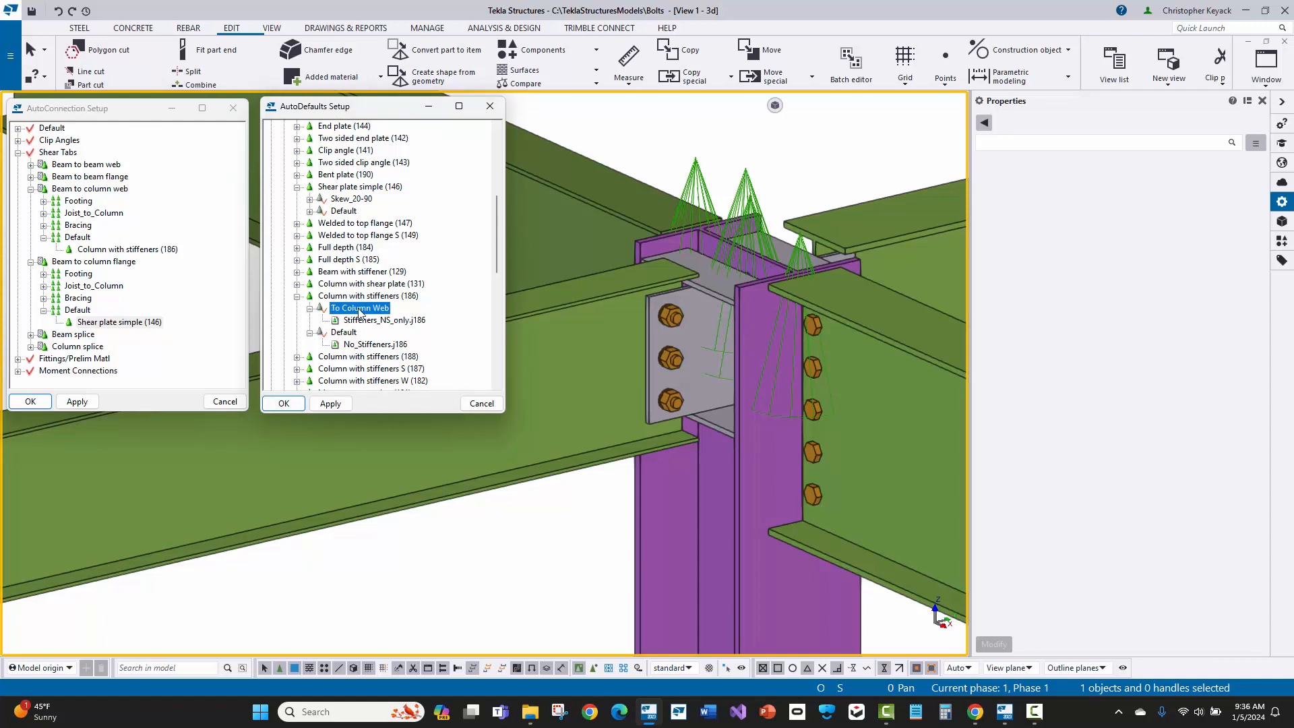
pyautogui.doubleClick(376, 321)
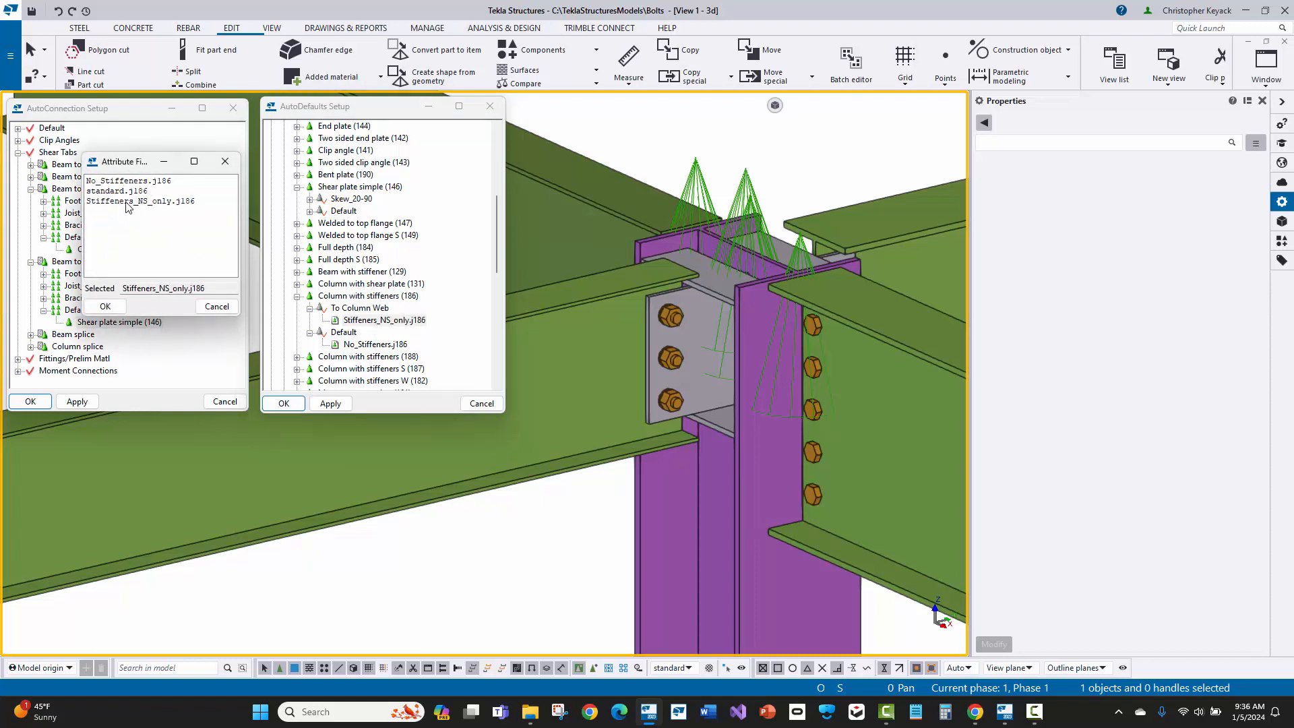
# Step: Compare the available attribute files with the saved settings of the modeled Column with stiffeners (186) connection, closing both without changes
pyautogui.click(747, 178)
pyautogui.doubleClick(747, 178)
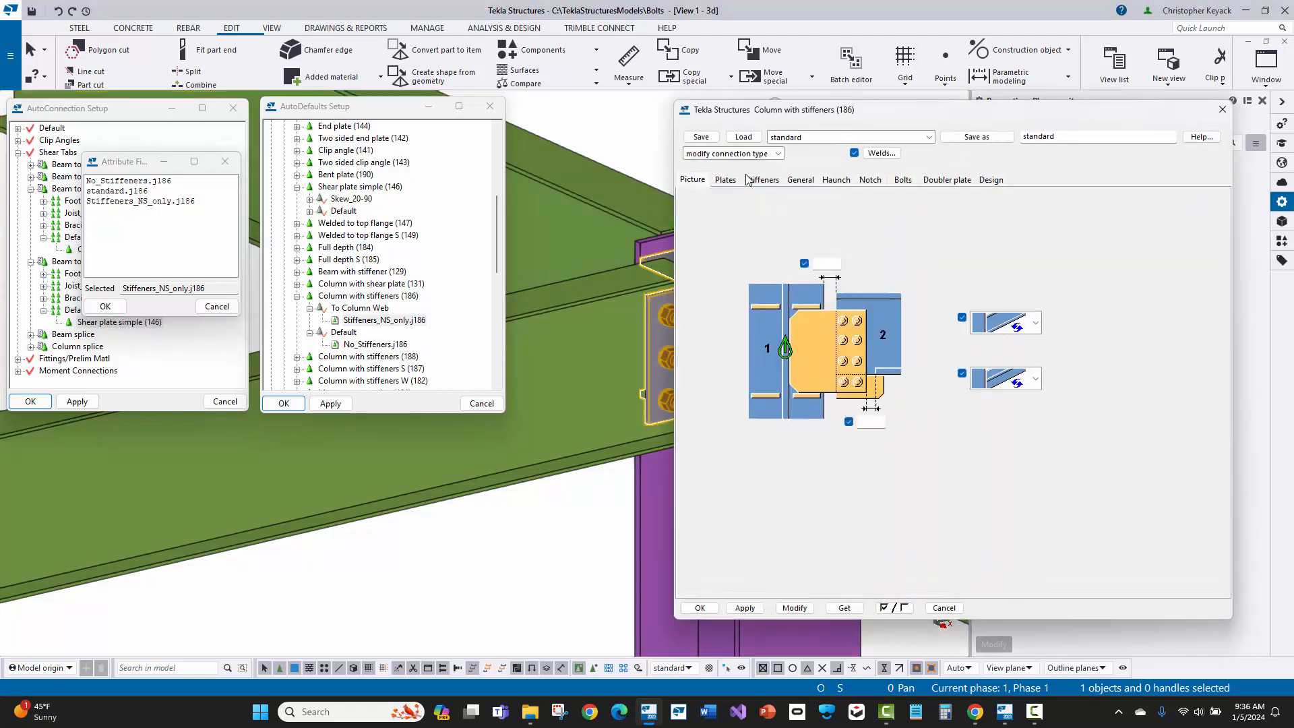
pyautogui.click(795, 139)
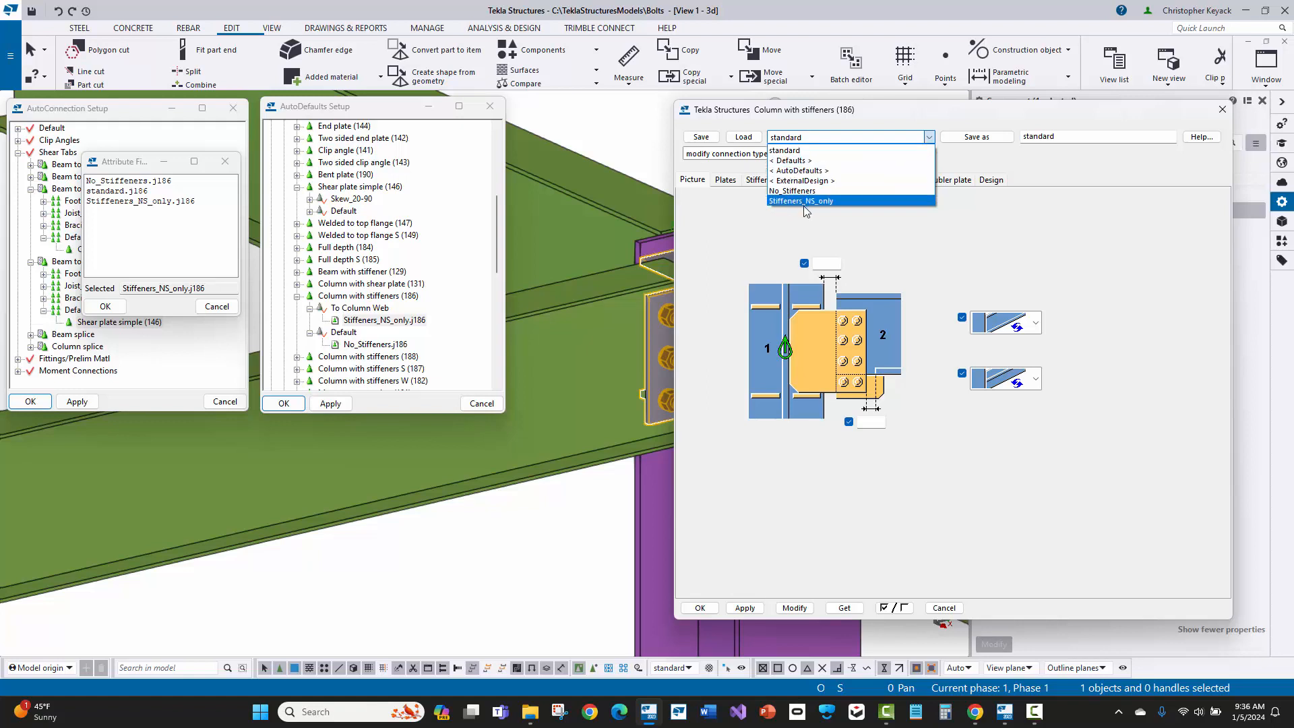
pyautogui.click(116, 195)
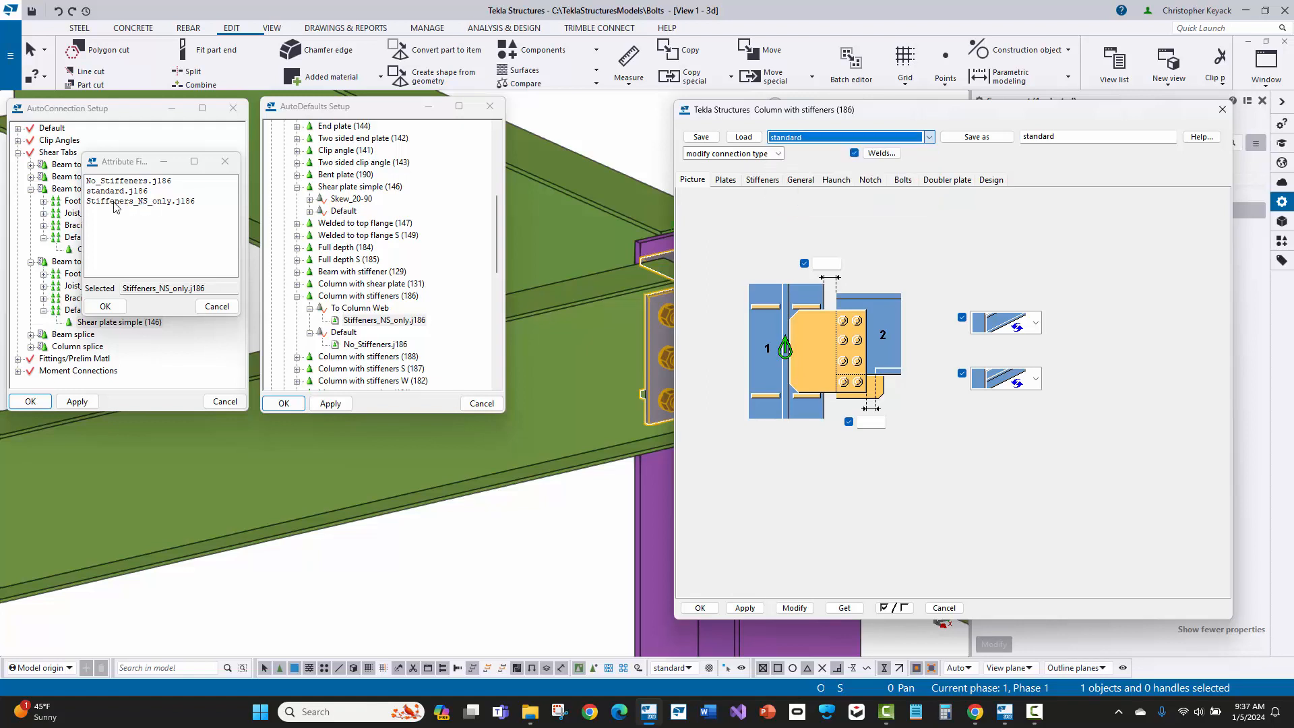
pyautogui.click(123, 183)
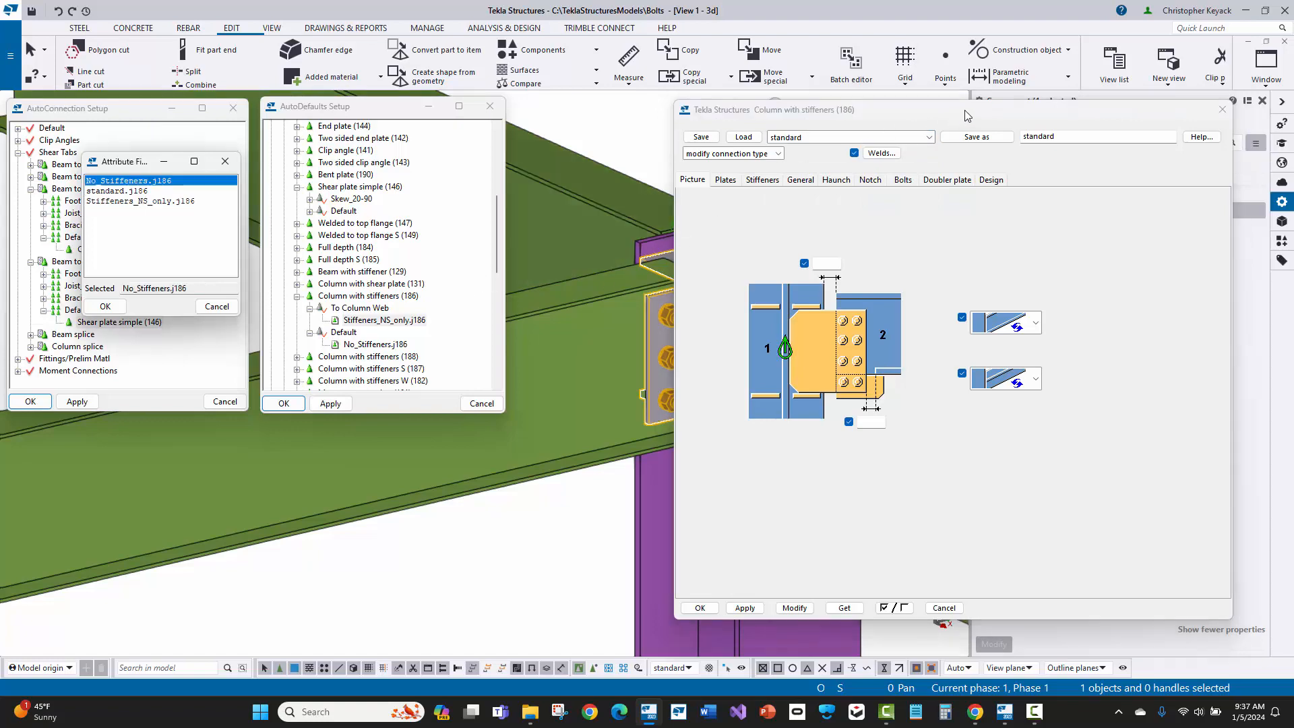
pyautogui.click(1222, 110)
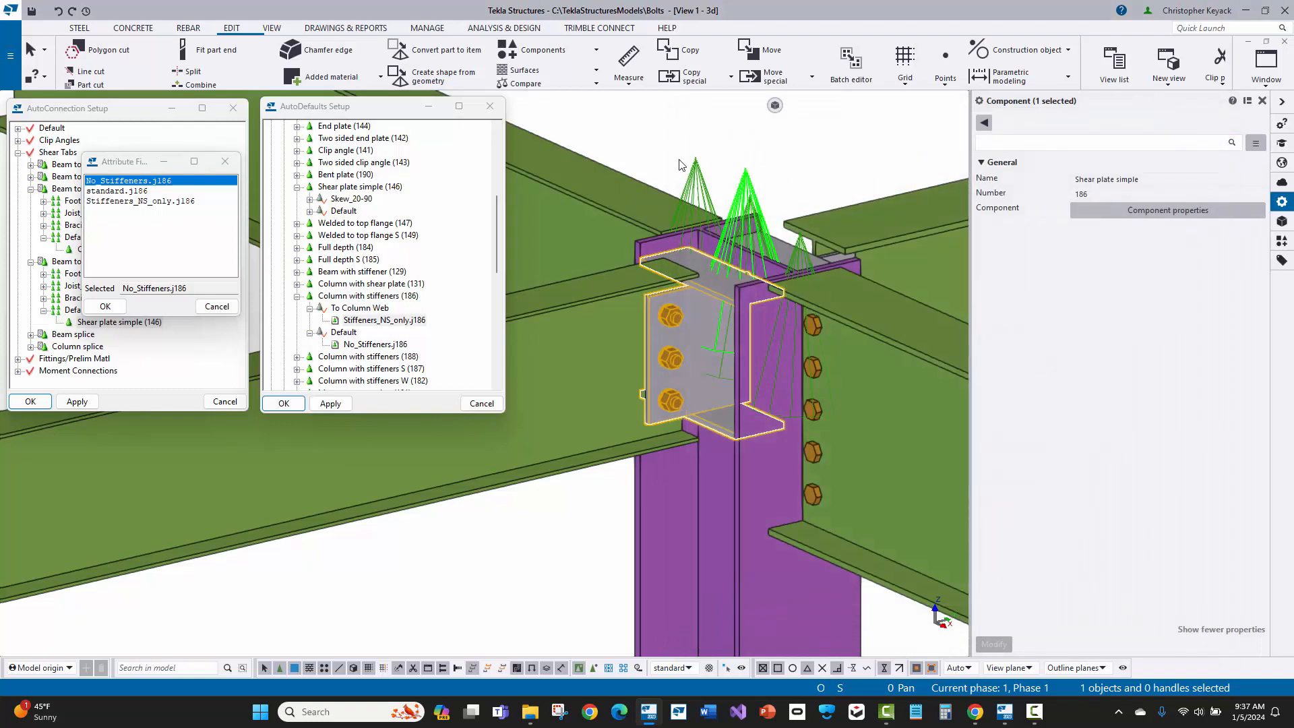
pyautogui.click(640, 129)
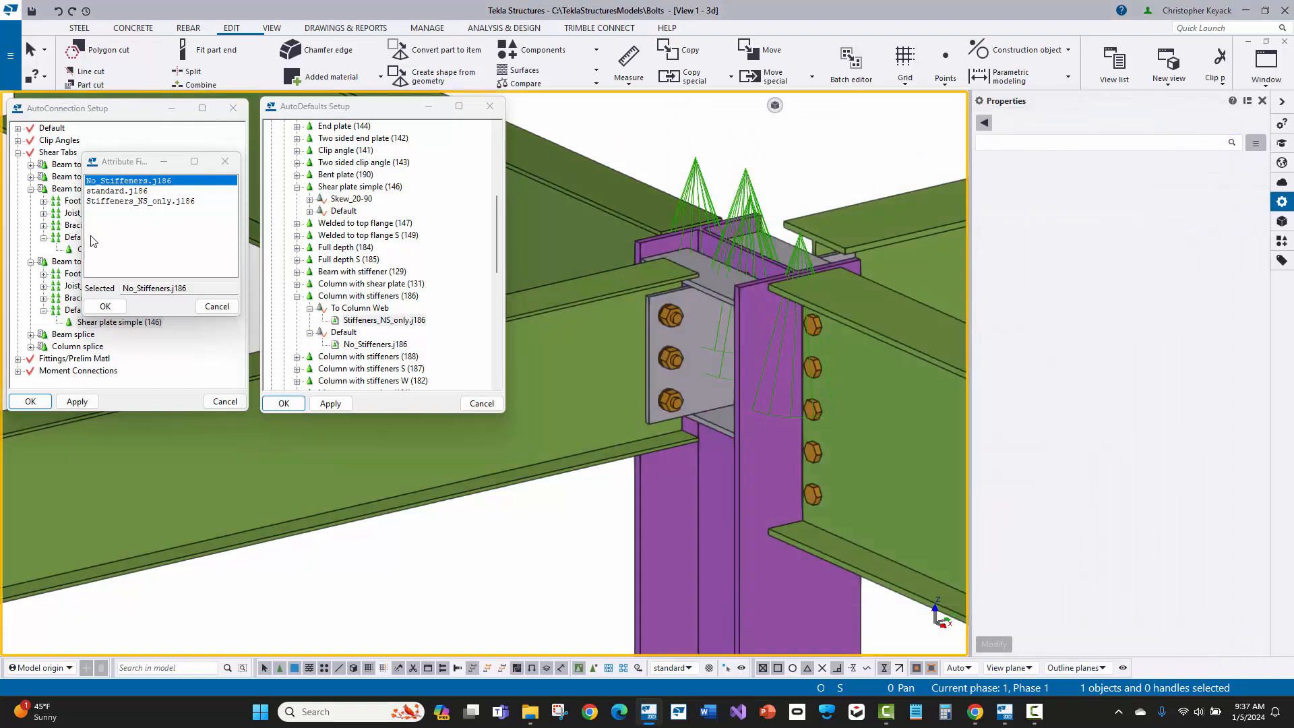
pyautogui.click(216, 307)
# Step: Review the To Column Web and Default rule sets under Column with stiffeners (186) in AutoDefaults
pyautogui.click(368, 308)
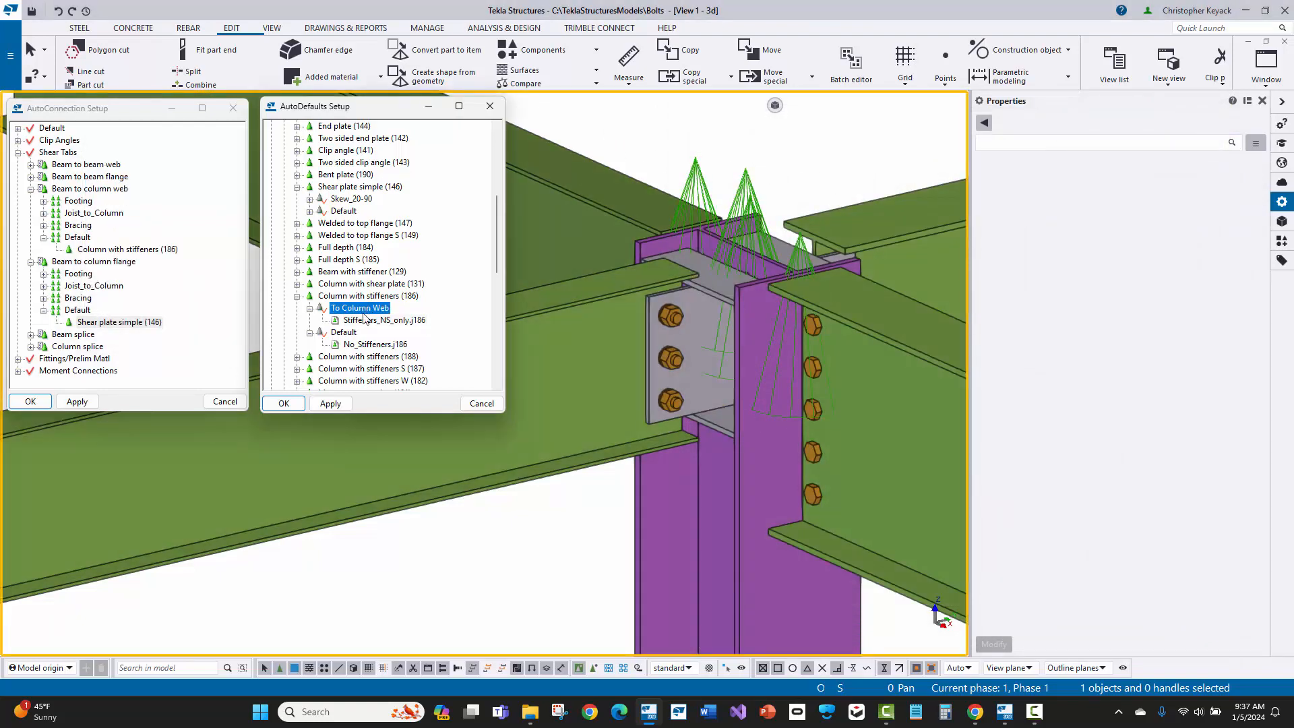
pyautogui.click(358, 333)
pyautogui.click(396, 298)
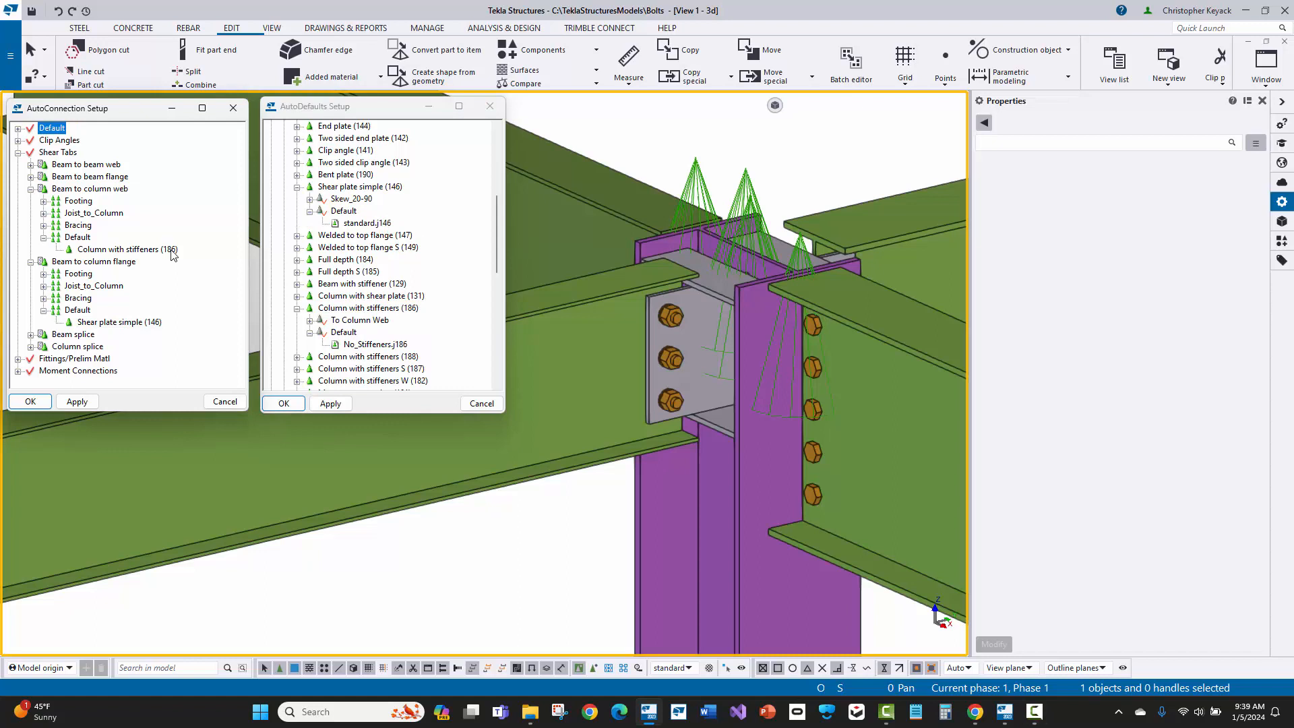
# Step: Replace Shear plate simple (146) with component 186, Column with stiffeners, in the Default rule set of Beam to column flange under Shear Tabs
pyautogui.click(94, 264)
pyautogui.click(135, 324)
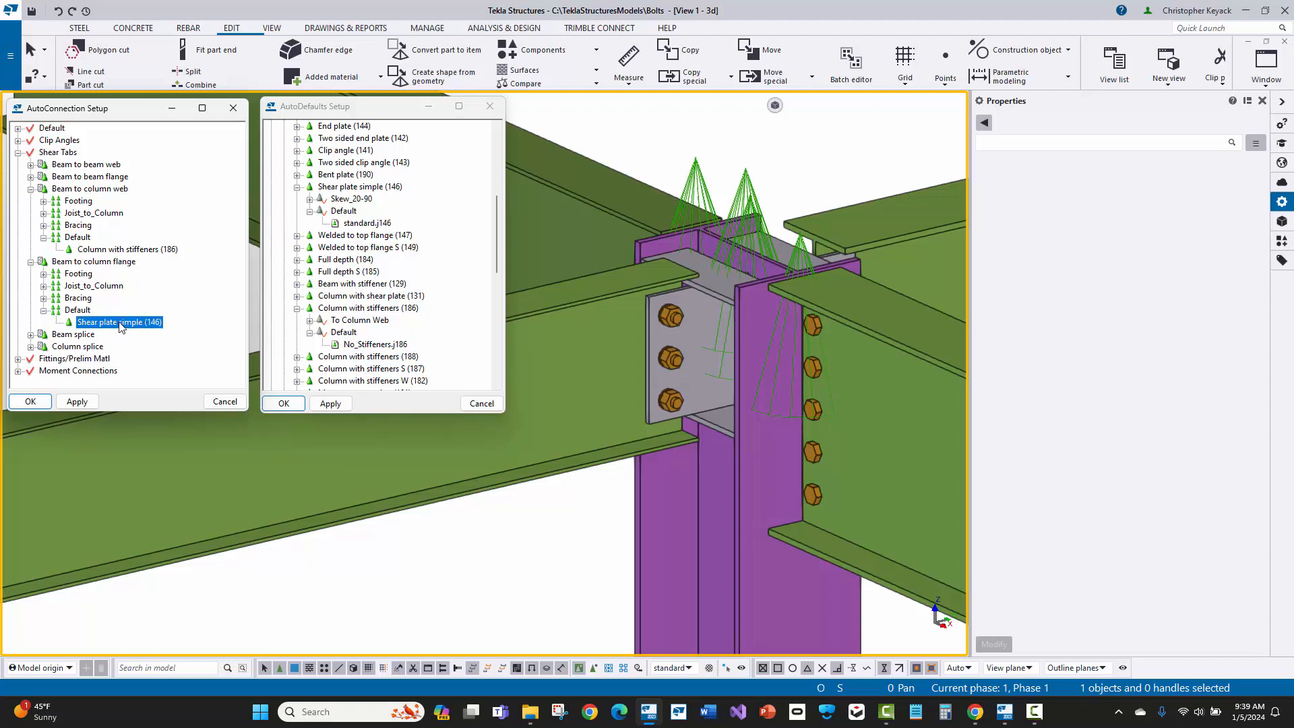
pyautogui.click(141, 326)
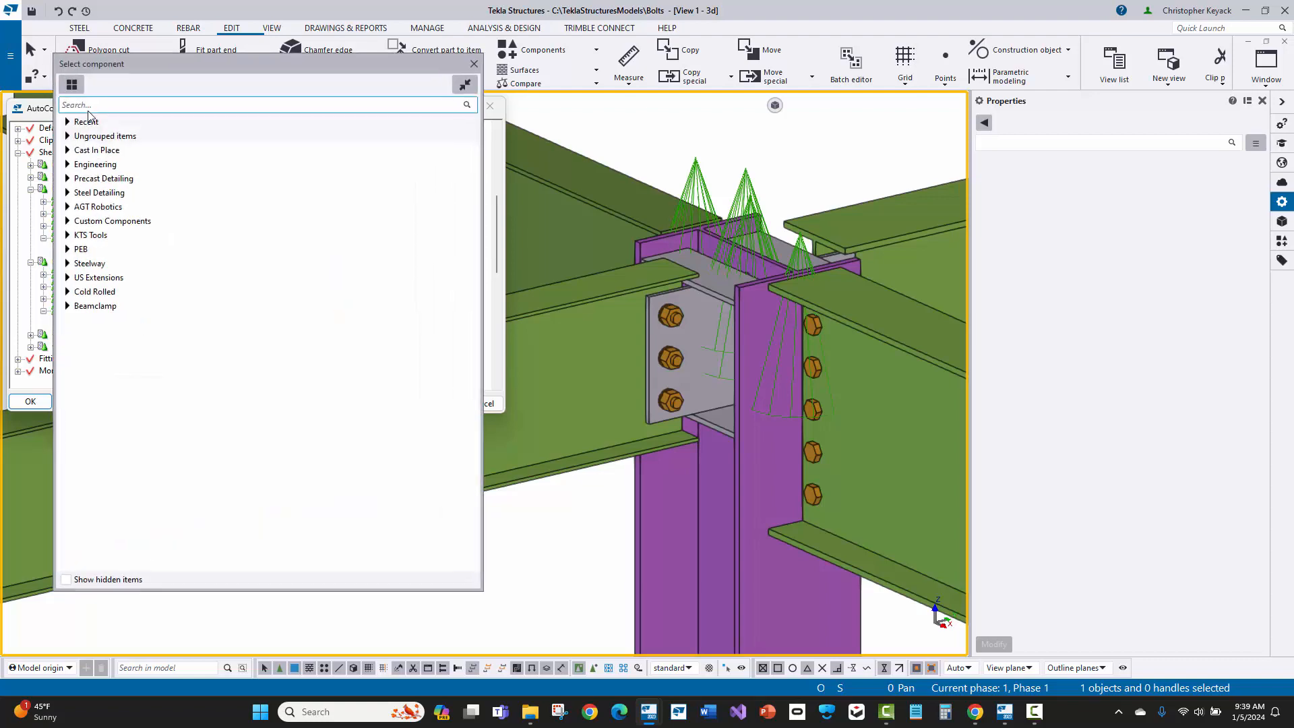
pyautogui.write('186')
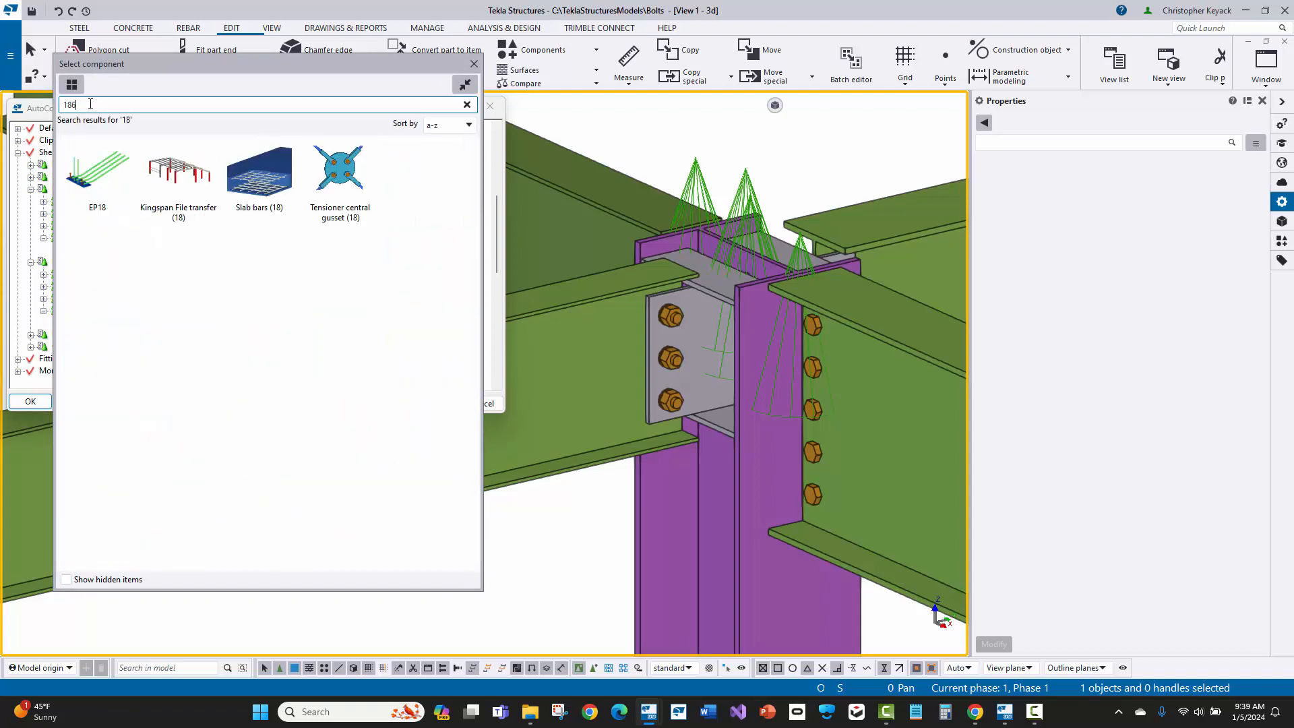
pyautogui.doubleClick(99, 176)
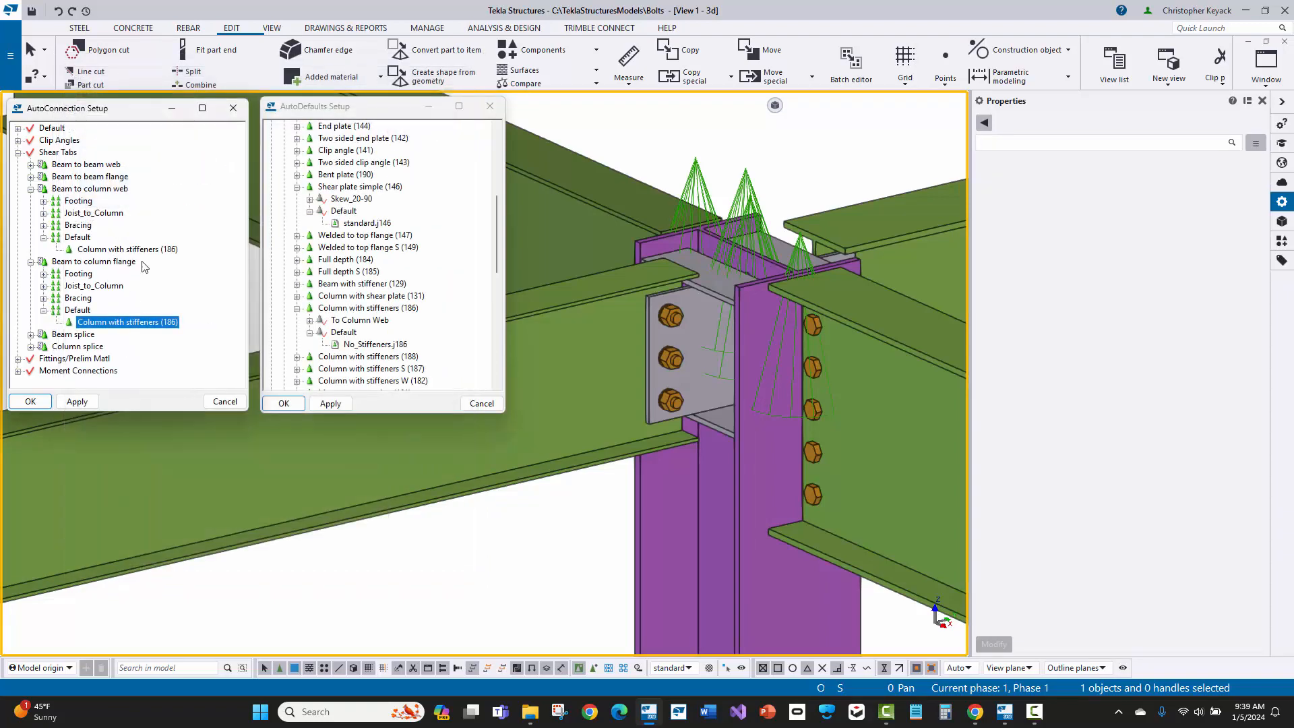
# Step: Check that the column web and column flange Default rule sets use the same component, and apply and close the AutoConnection setup
pyautogui.click(87, 239)
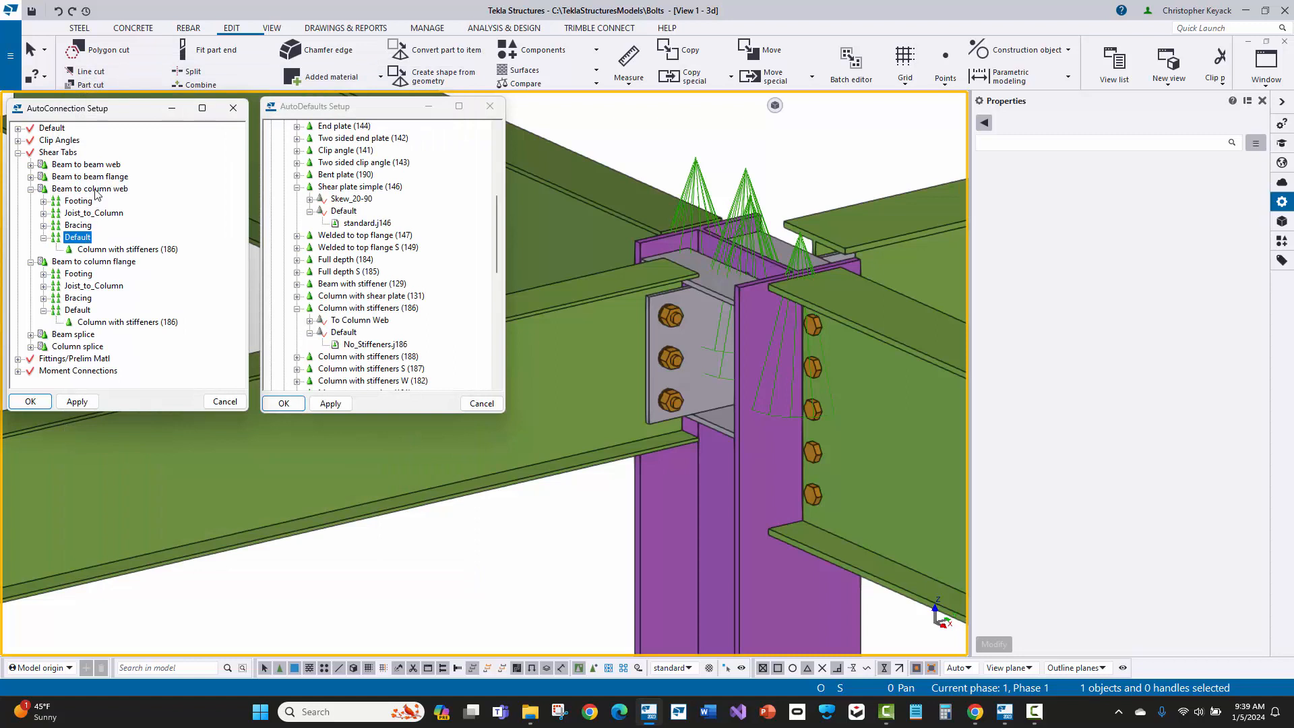
pyautogui.click(135, 322)
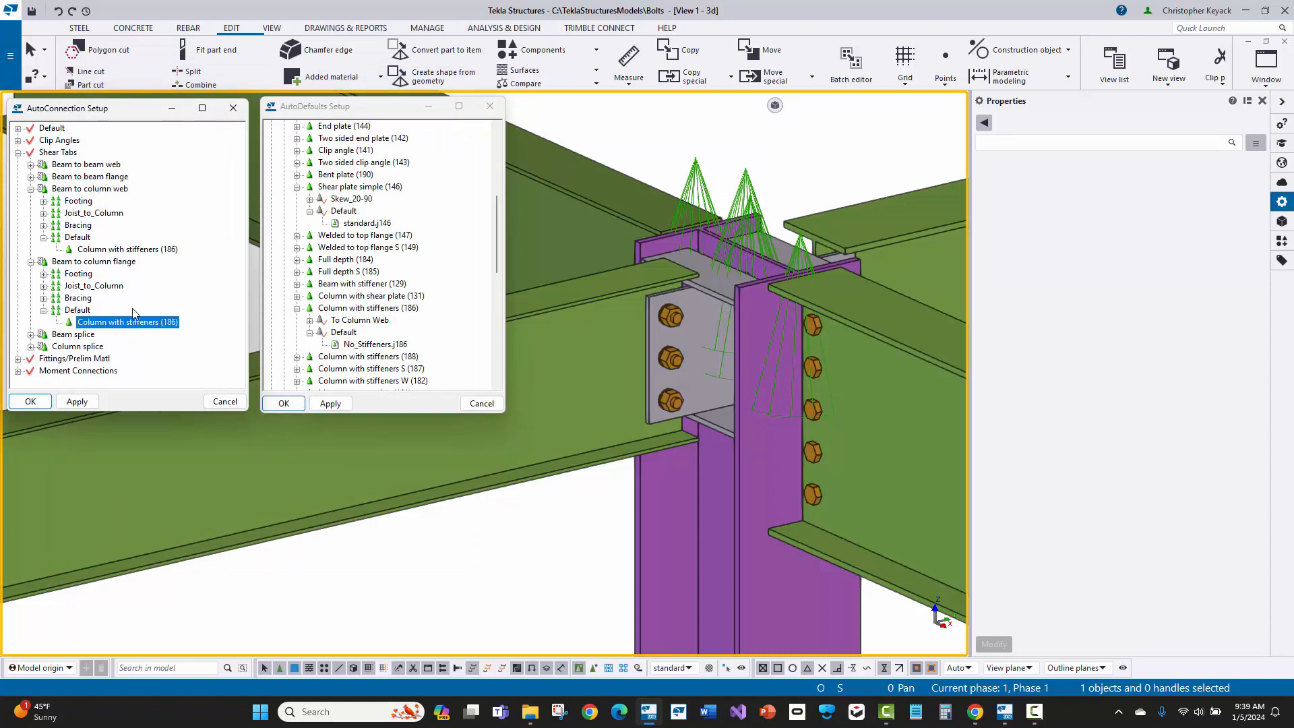
pyautogui.click(143, 250)
pyautogui.click(78, 402)
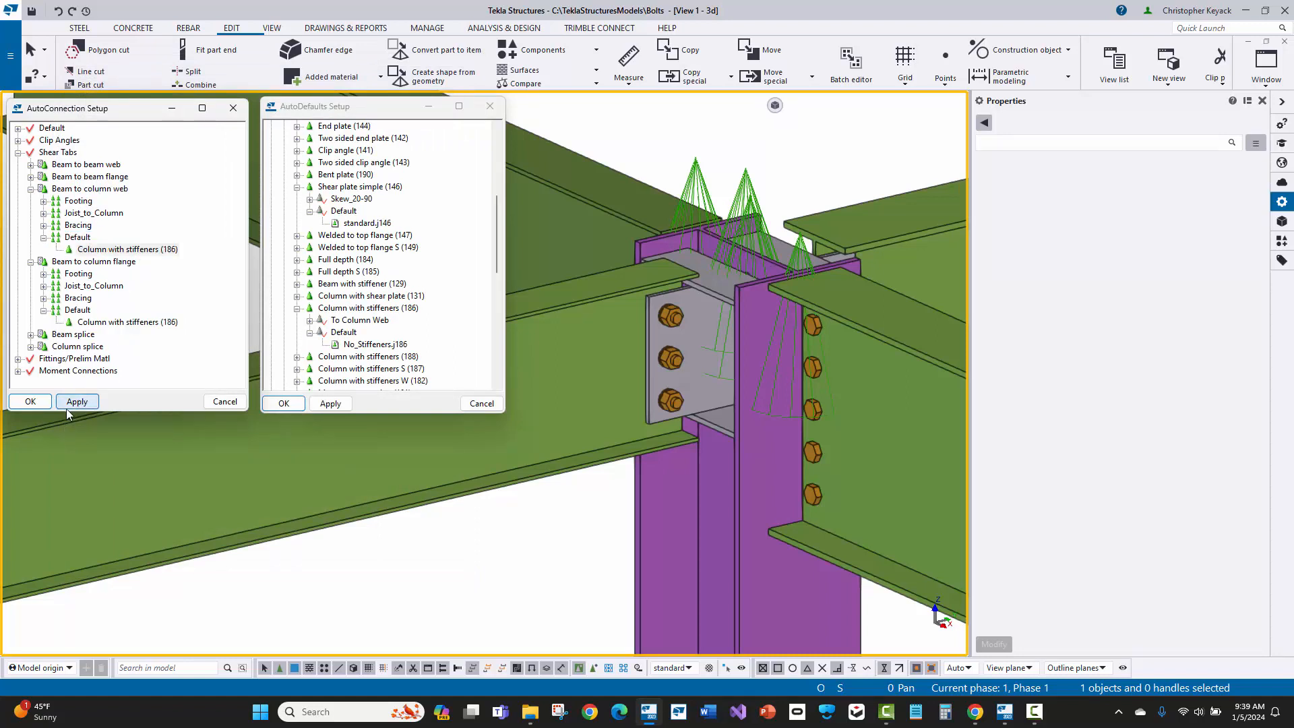
pyautogui.click(31, 402)
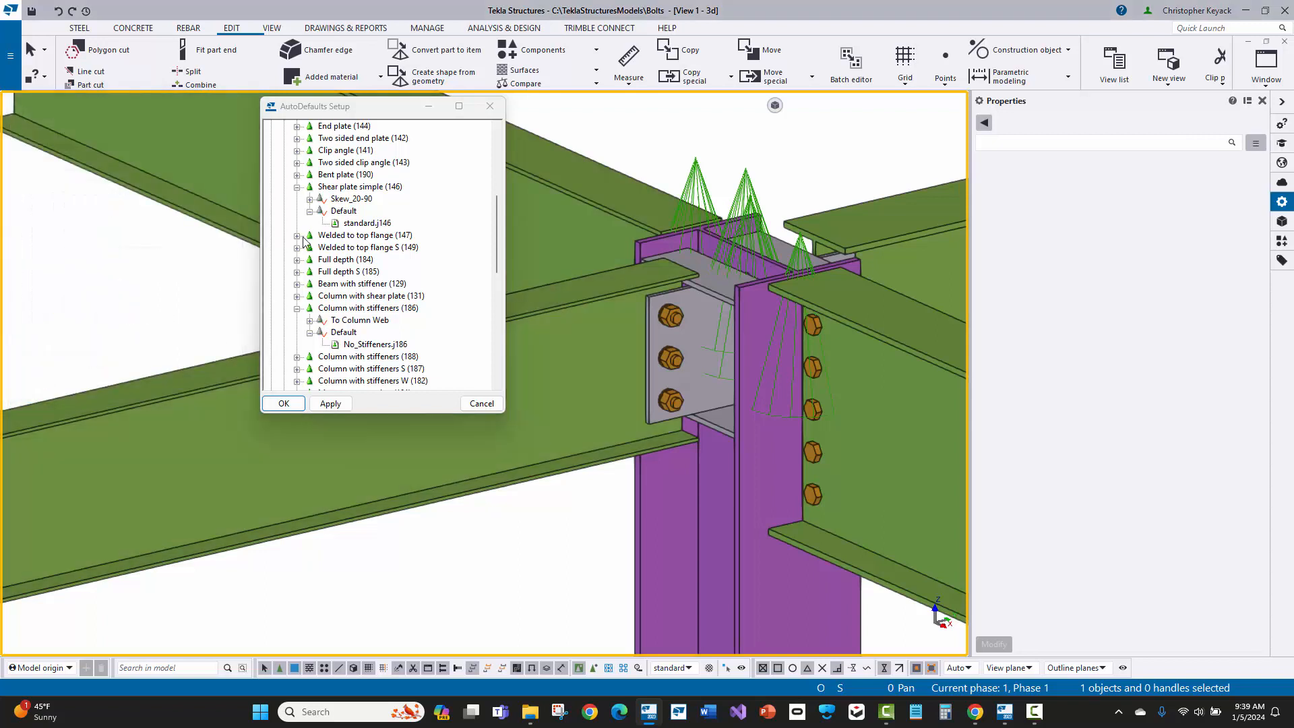
# Step: Inspect the rules in the Default rule set of Column with stiffeners (186), closing the rule editor without changes
pyautogui.click(347, 343)
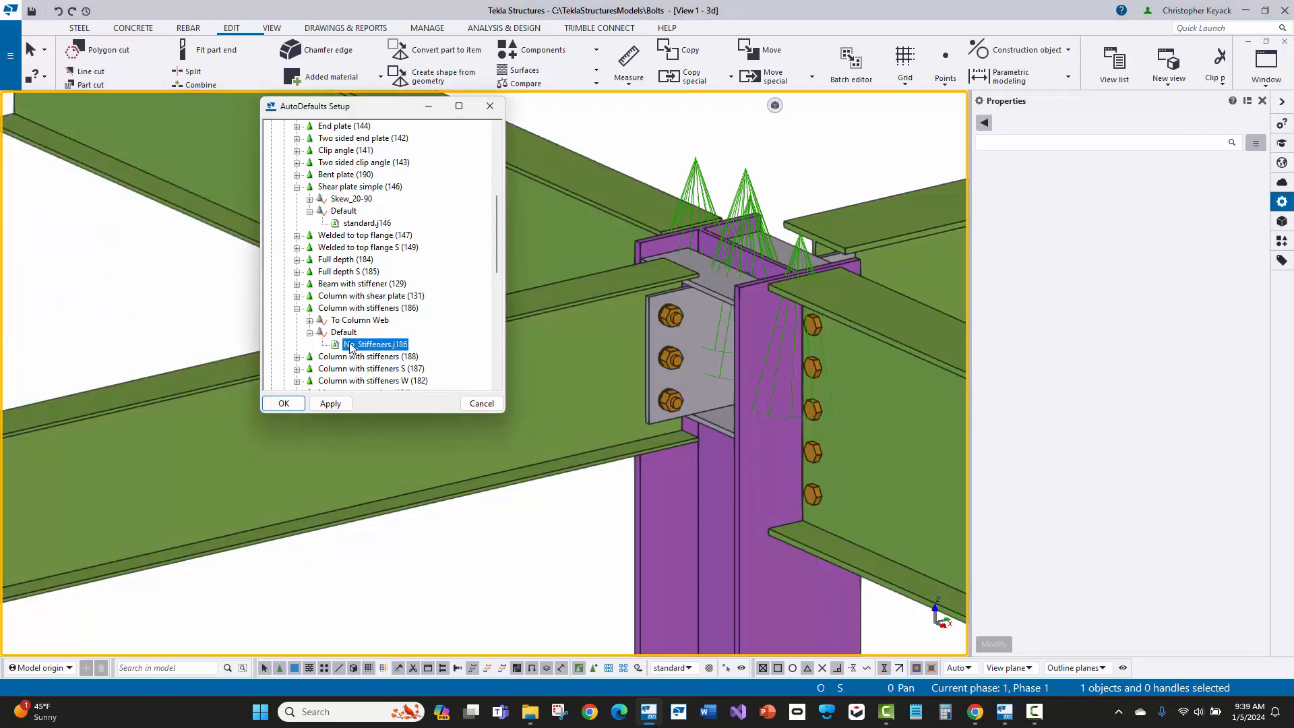
pyautogui.rightClick(343, 333)
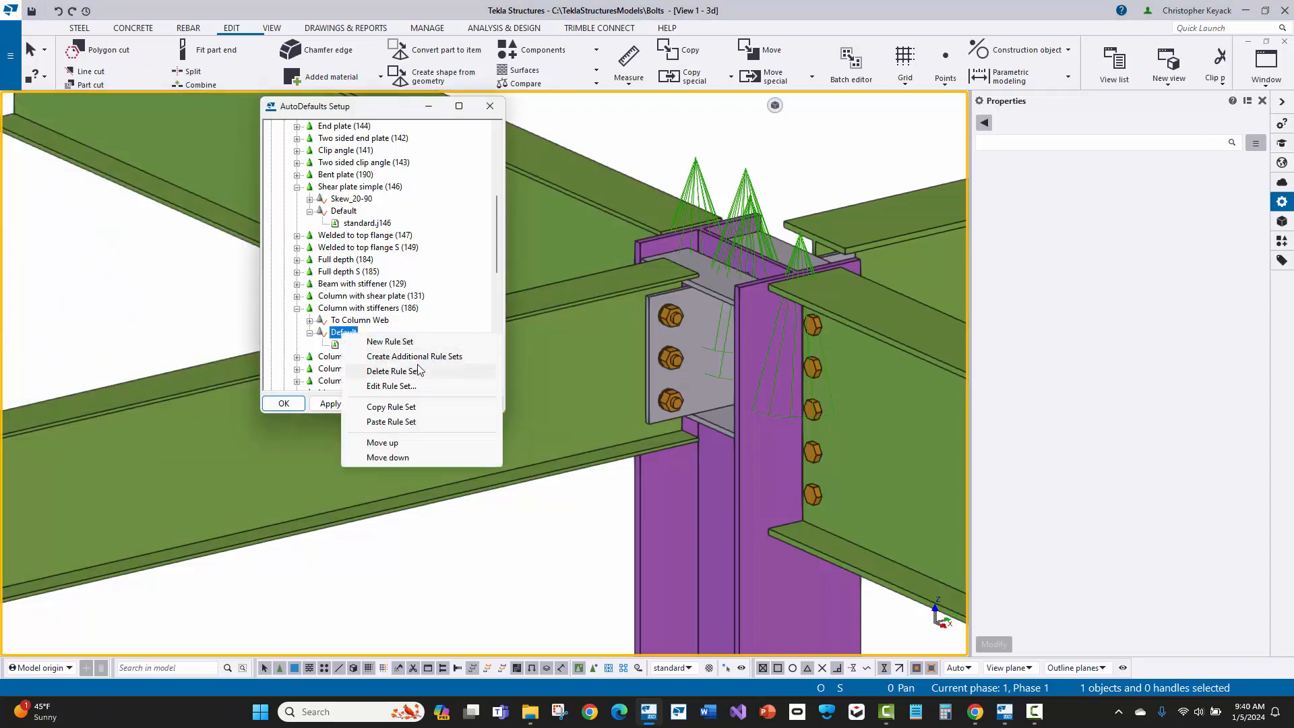
pyautogui.click(408, 387)
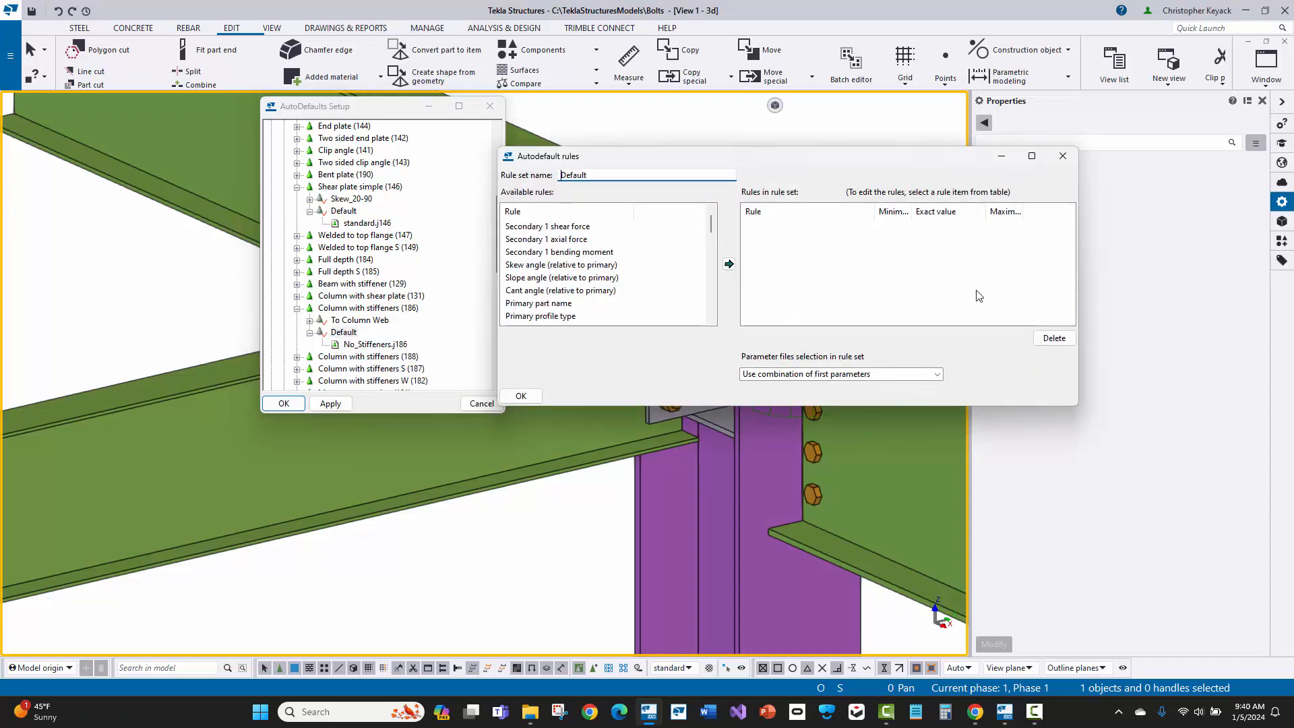
pyautogui.click(1063, 159)
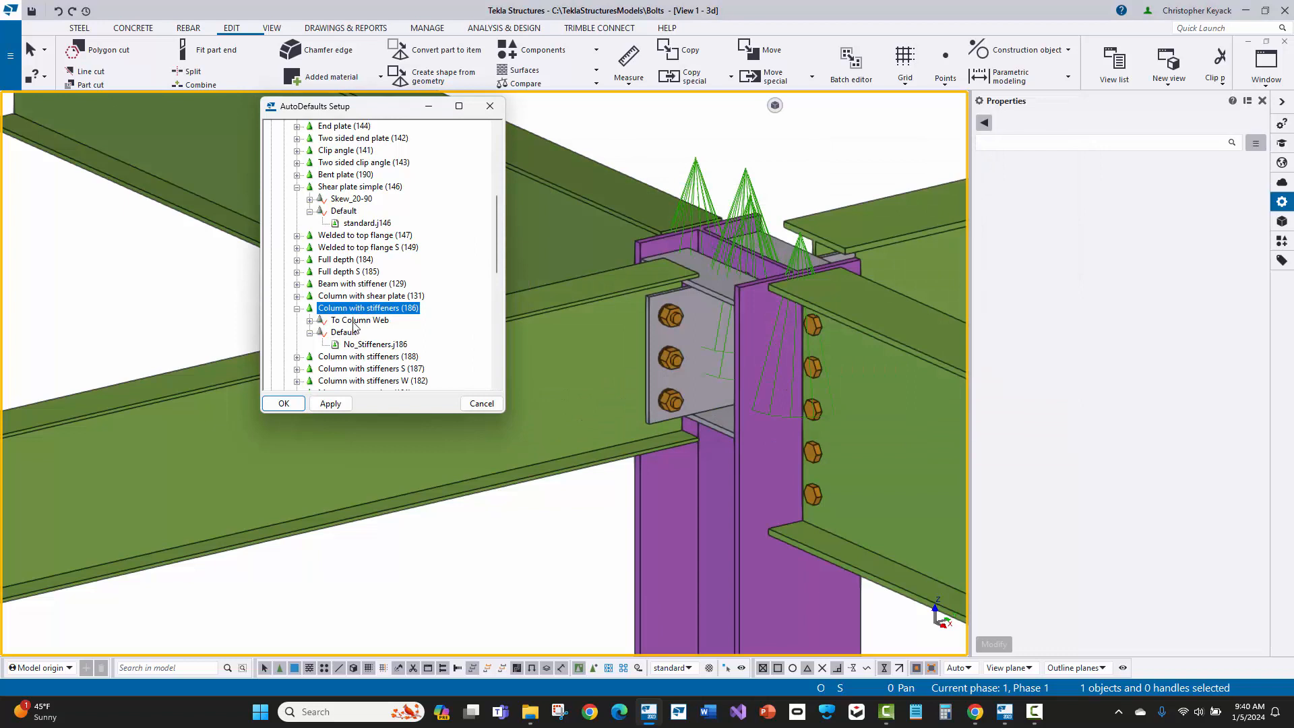
# Step: Review the attribute files assigned to the To Column Web and Default rule sets of Column with stiffeners (186), and close the AutoDefaults setup
pyautogui.click(355, 322)
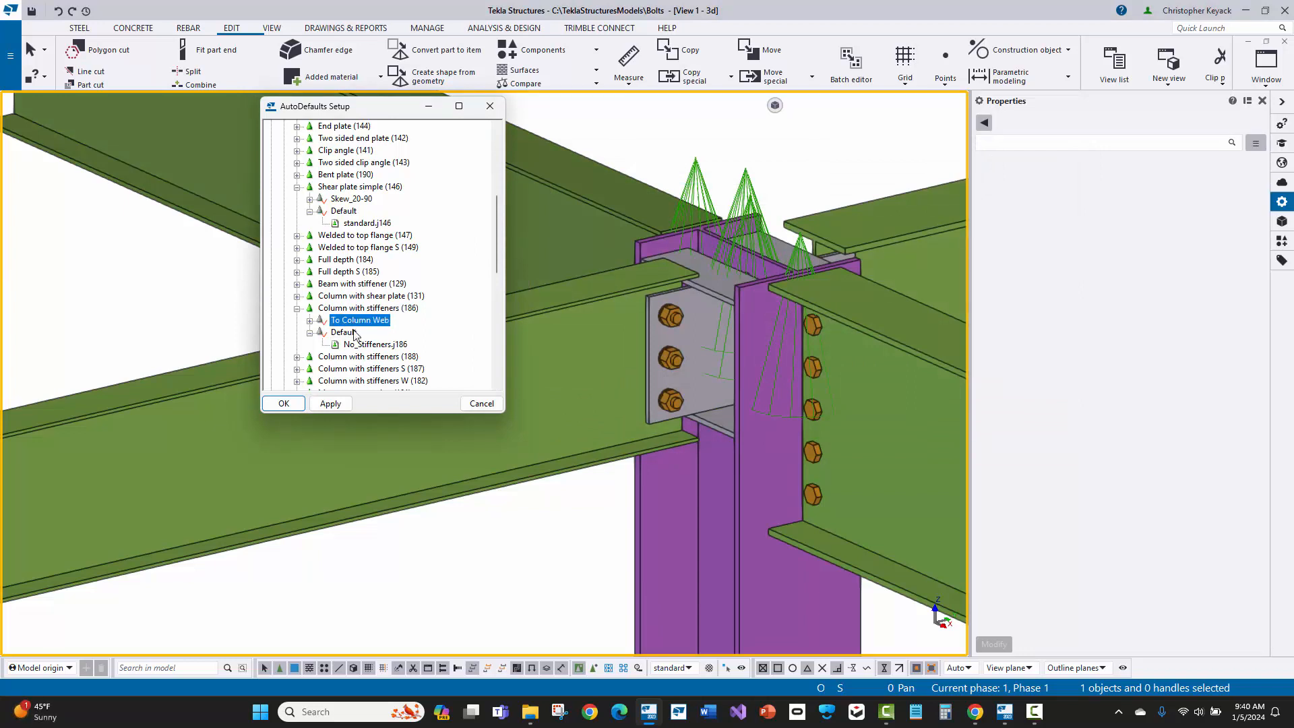
pyautogui.click(355, 334)
pyautogui.click(365, 322)
pyautogui.click(355, 333)
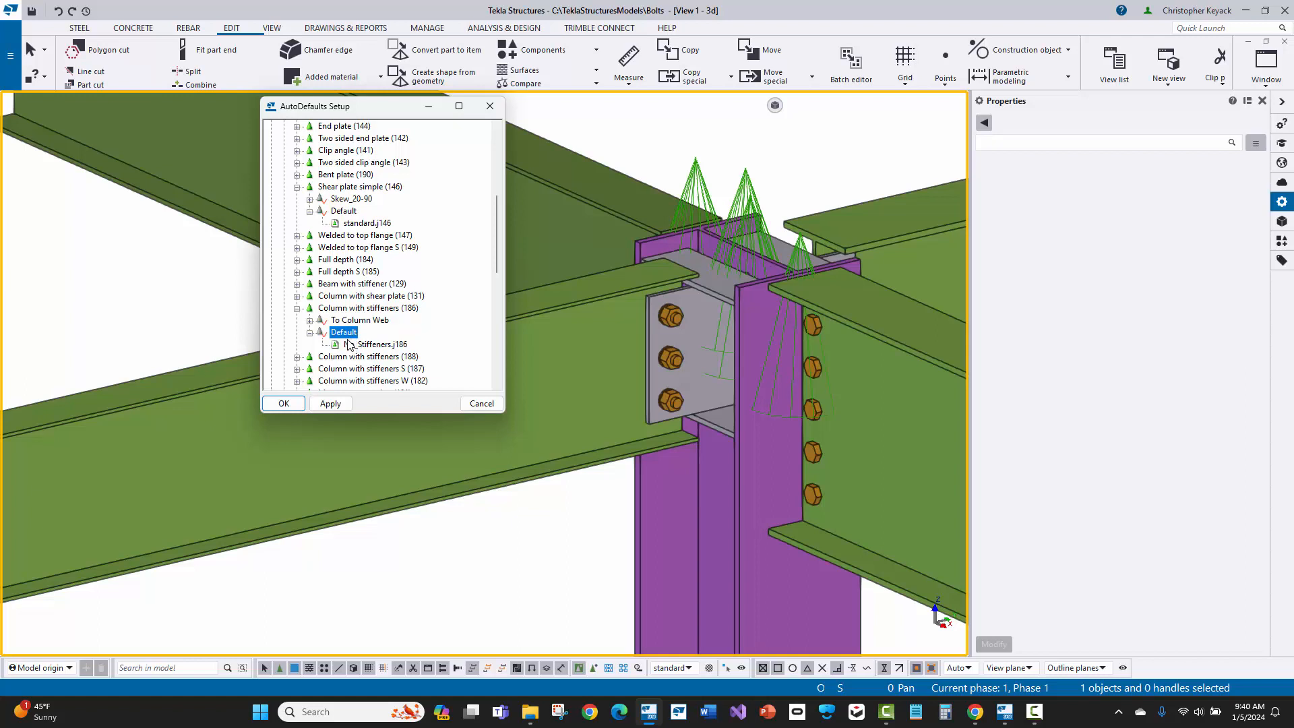
pyautogui.click(310, 321)
pyautogui.click(384, 332)
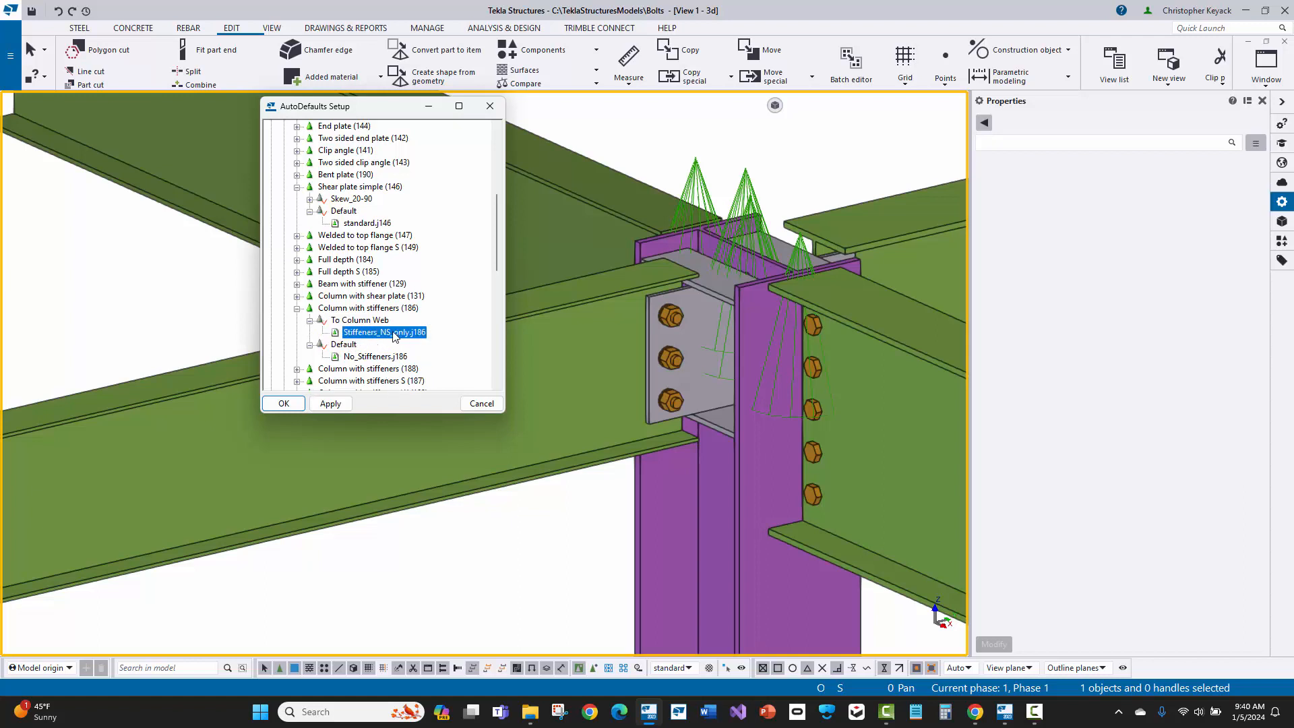
pyautogui.click(352, 345)
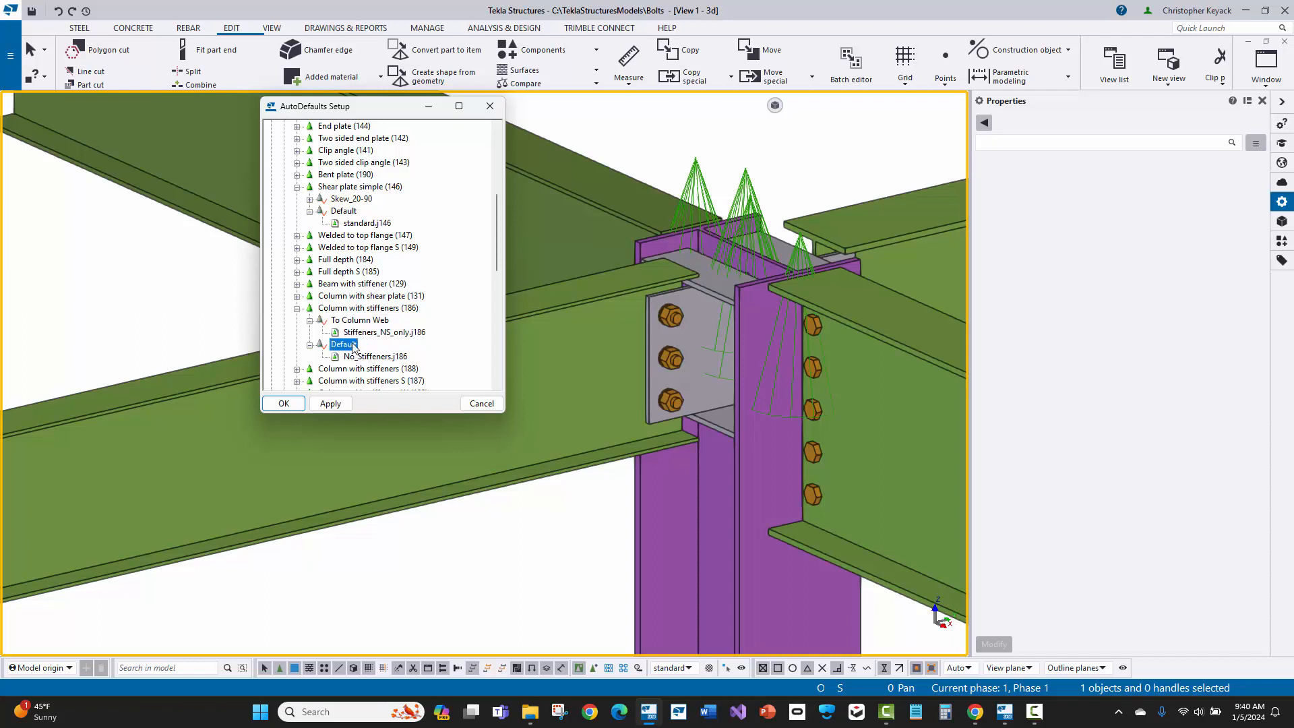
pyautogui.click(361, 357)
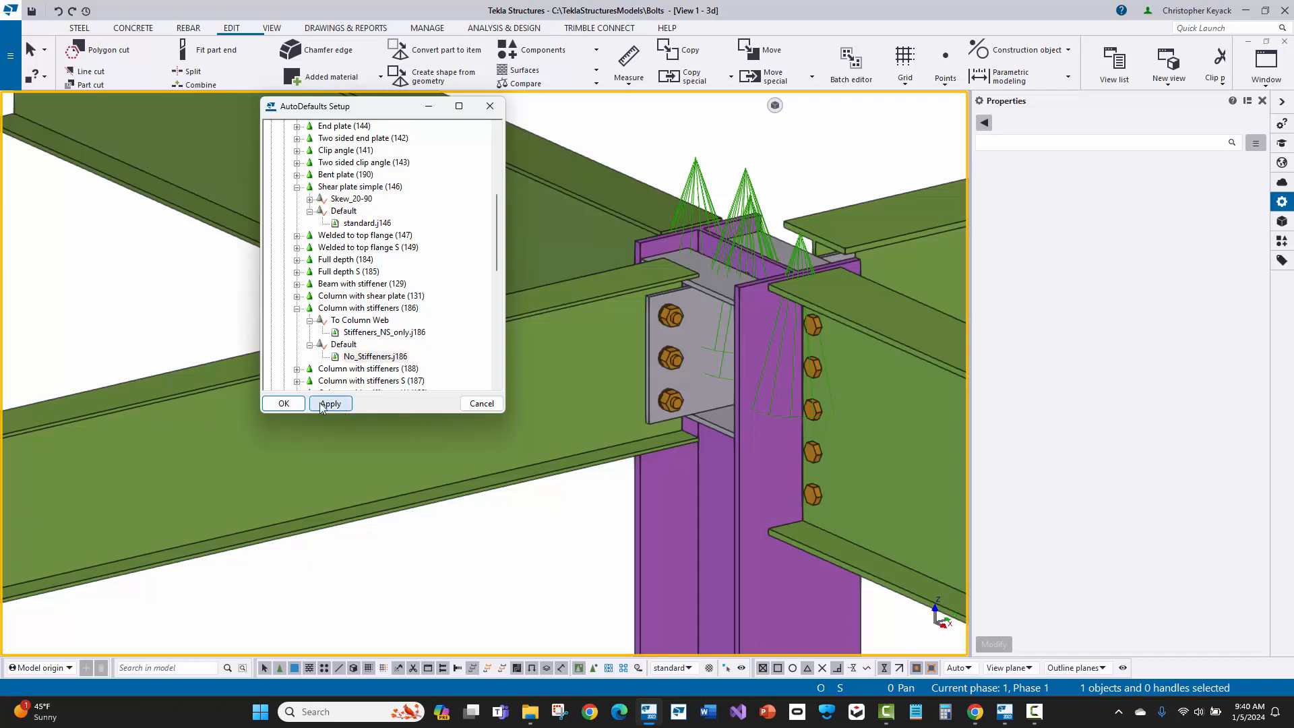
pyautogui.click(283, 403)
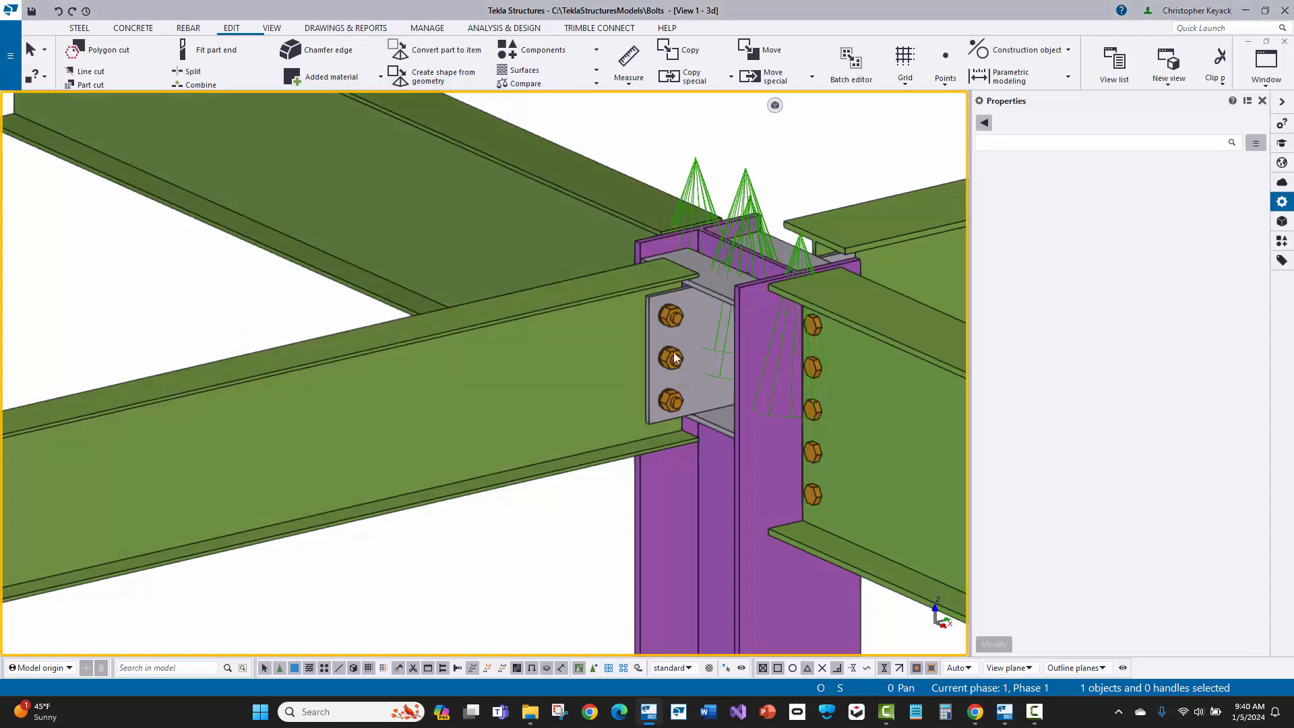
# Step: Change the W12X53 column's rotation to Front
pyautogui.moveTo(658, 526); pyautogui.dragTo(470, 455, button='middle')
pyautogui.click(532, 541)
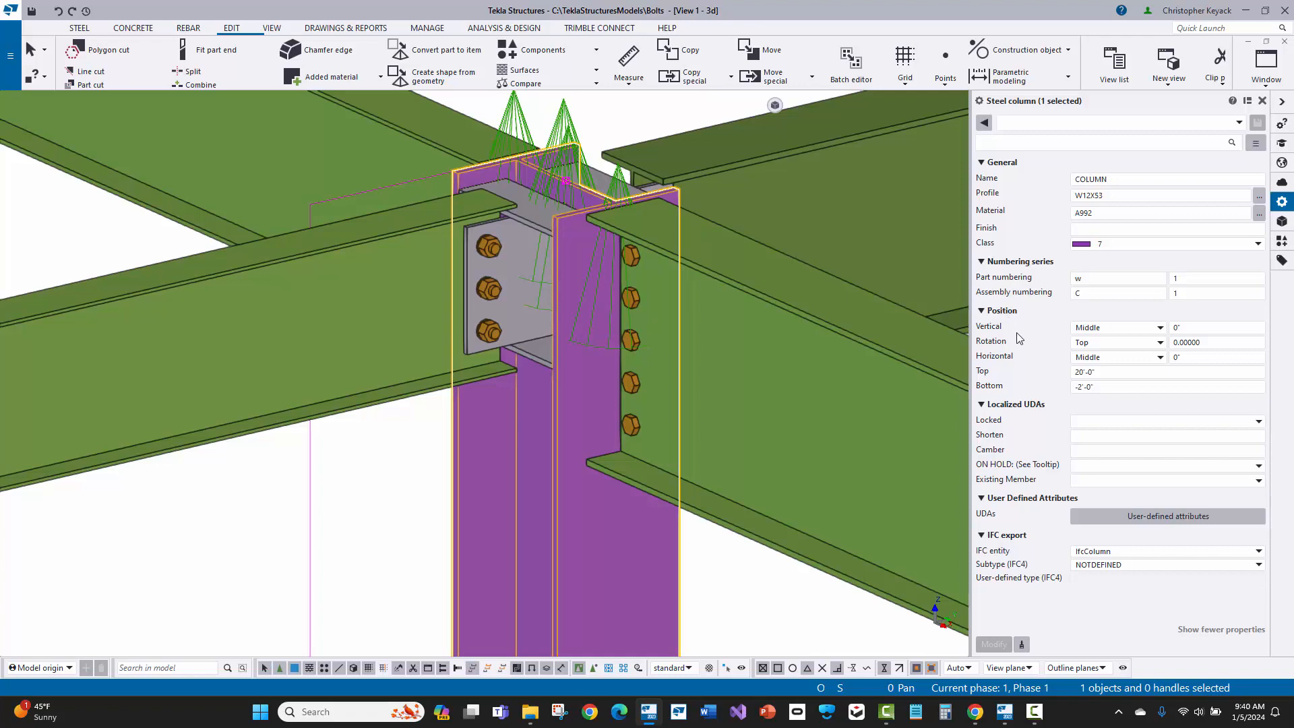
pyautogui.click(1092, 342)
pyautogui.click(1109, 352)
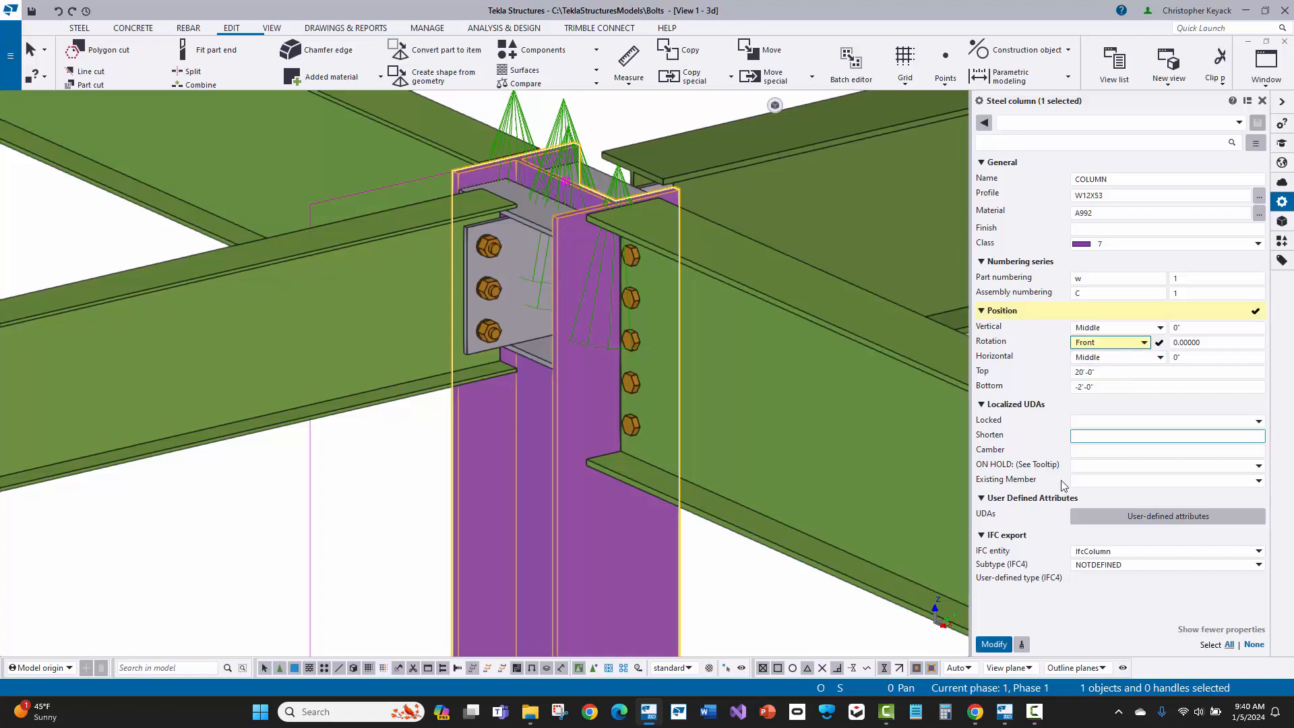
pyautogui.click(994, 646)
pyautogui.moveTo(505, 428); pyautogui.dragTo(472, 526, button='middle')
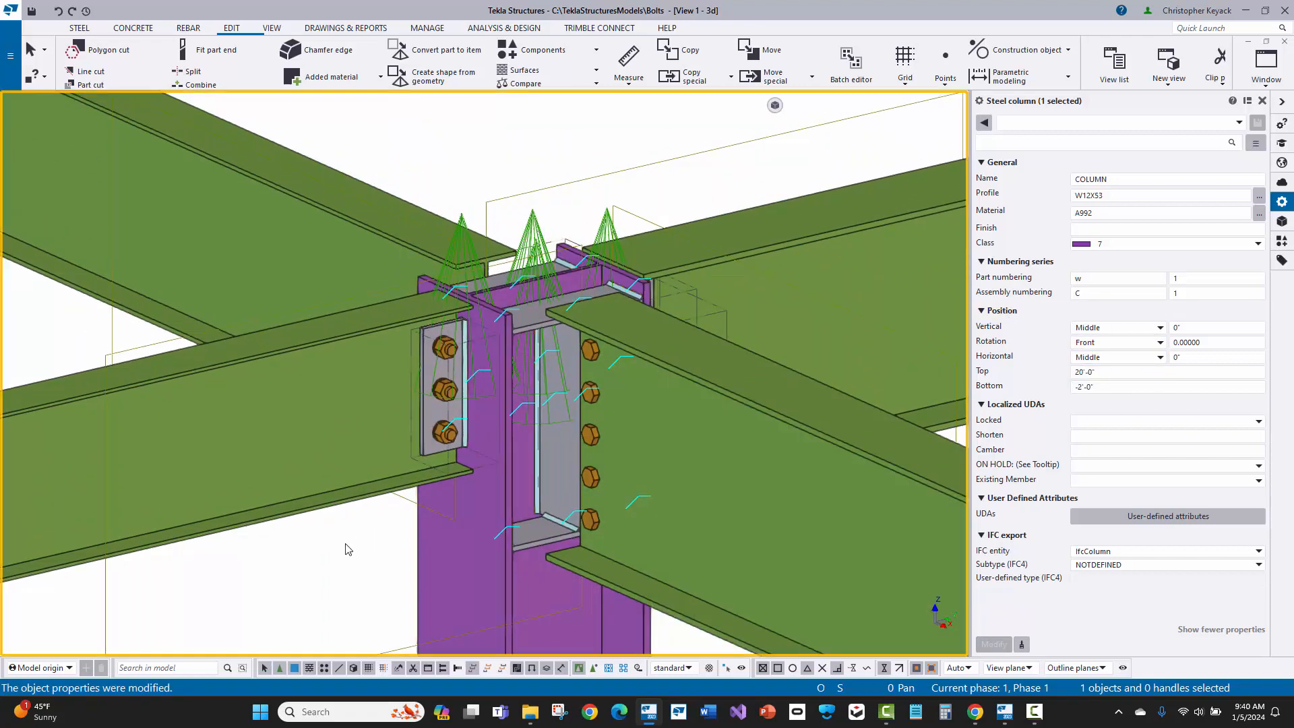
# Step: Check the connection code and rule groups of the shear tab component on the column flange, and close its properties unchanged
pyautogui.press('Escape')
pyautogui.click(434, 395)
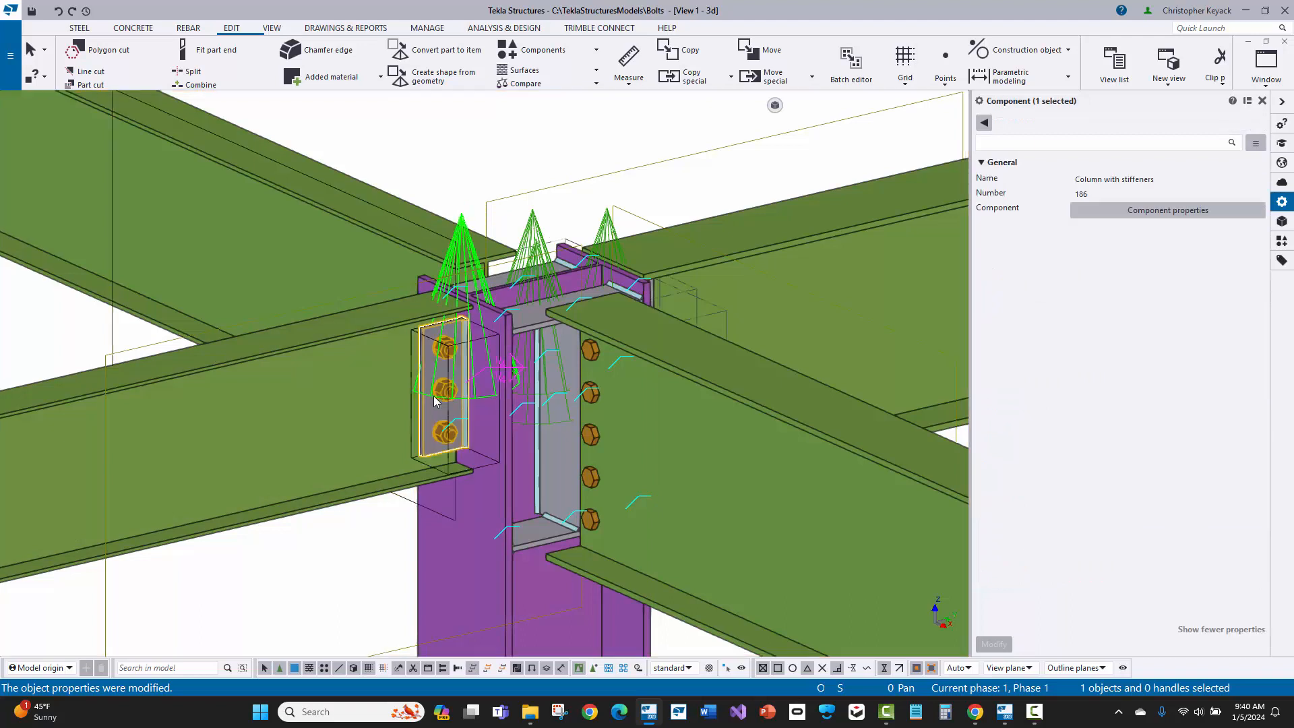
pyautogui.doubleClick(434, 395)
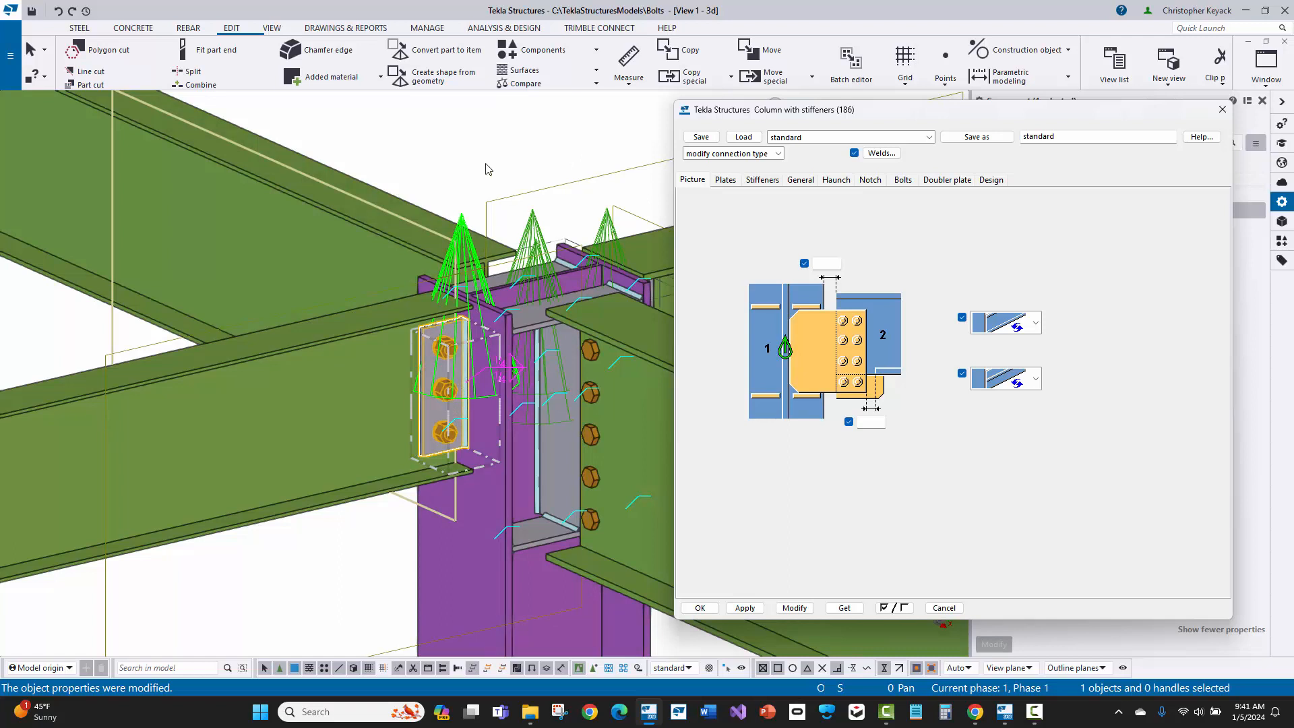
pyautogui.click(801, 180)
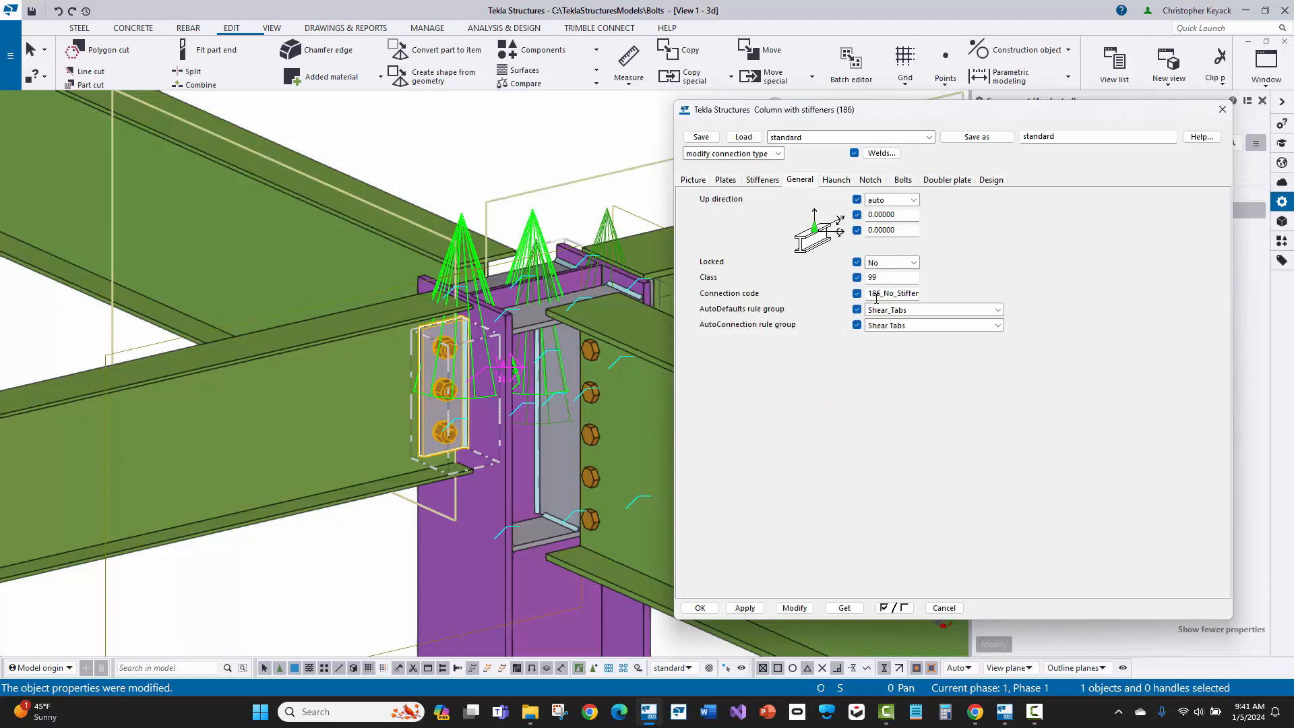
pyautogui.doubleClick(877, 295)
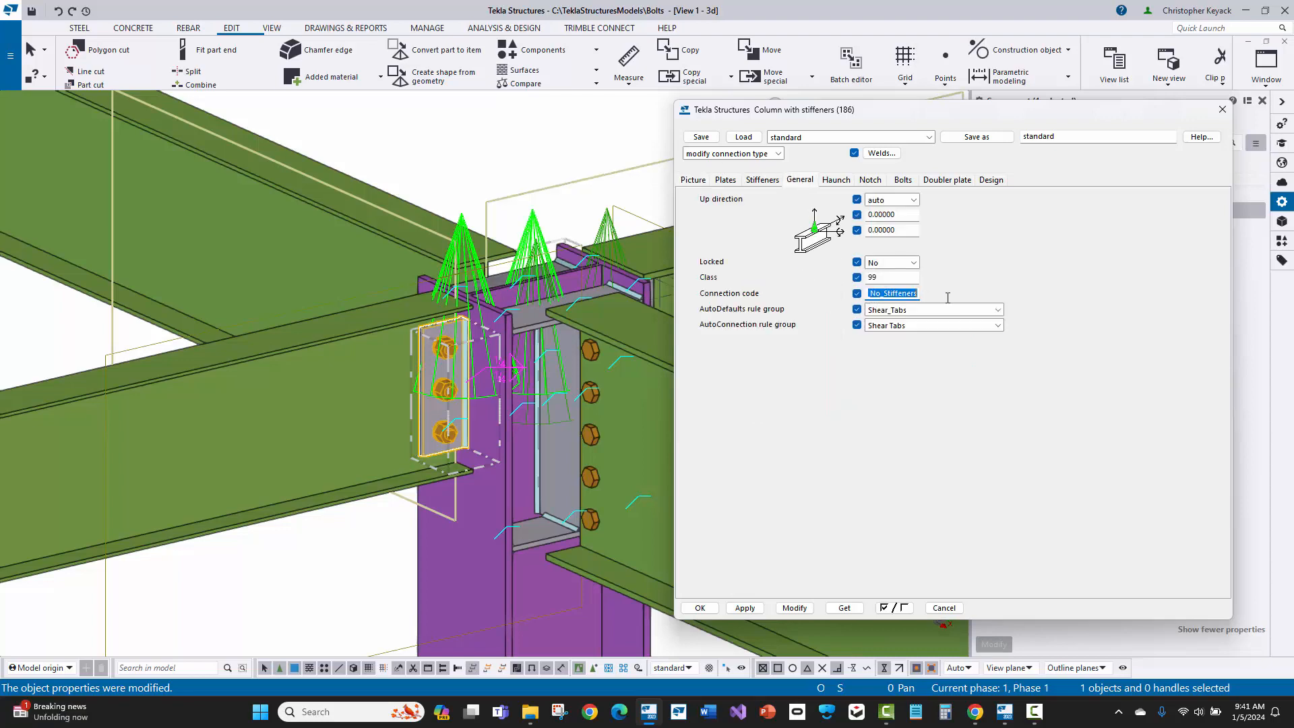
pyautogui.click(1222, 110)
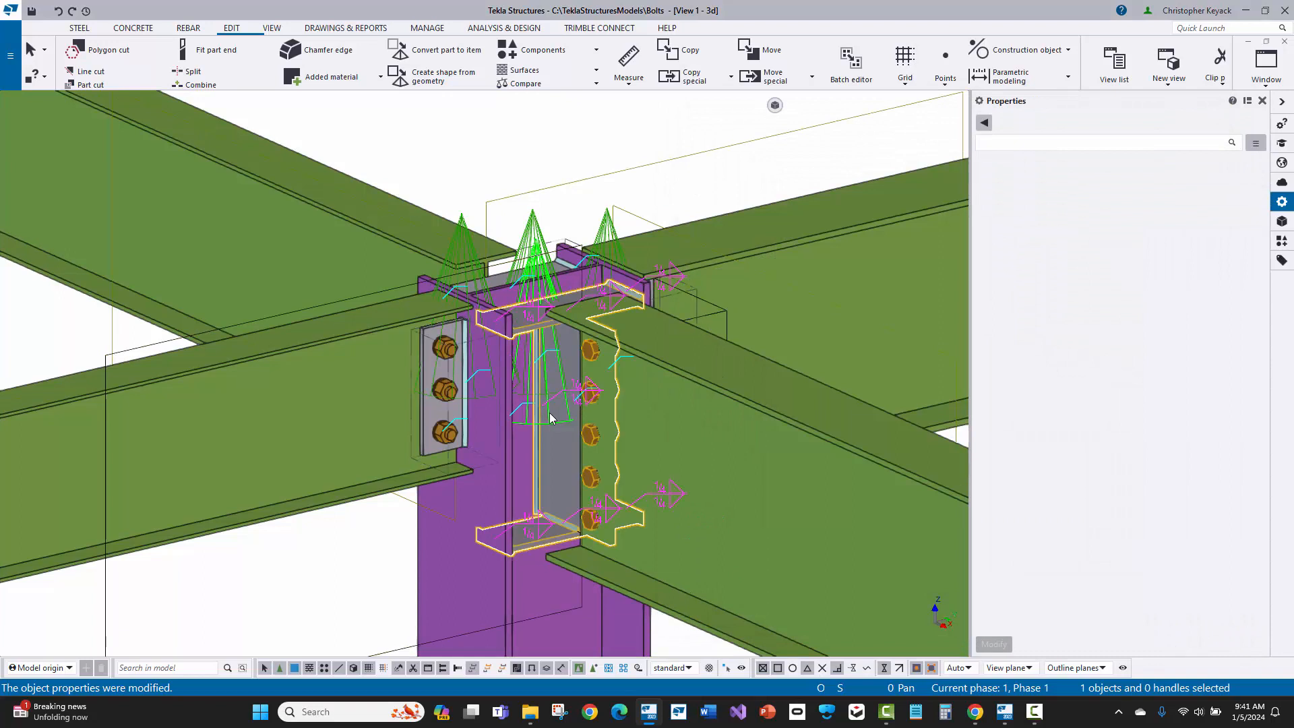
# Step: Check the connection code of the component framing into the column web, and close its properties unchanged
pyautogui.doubleClick(548, 412)
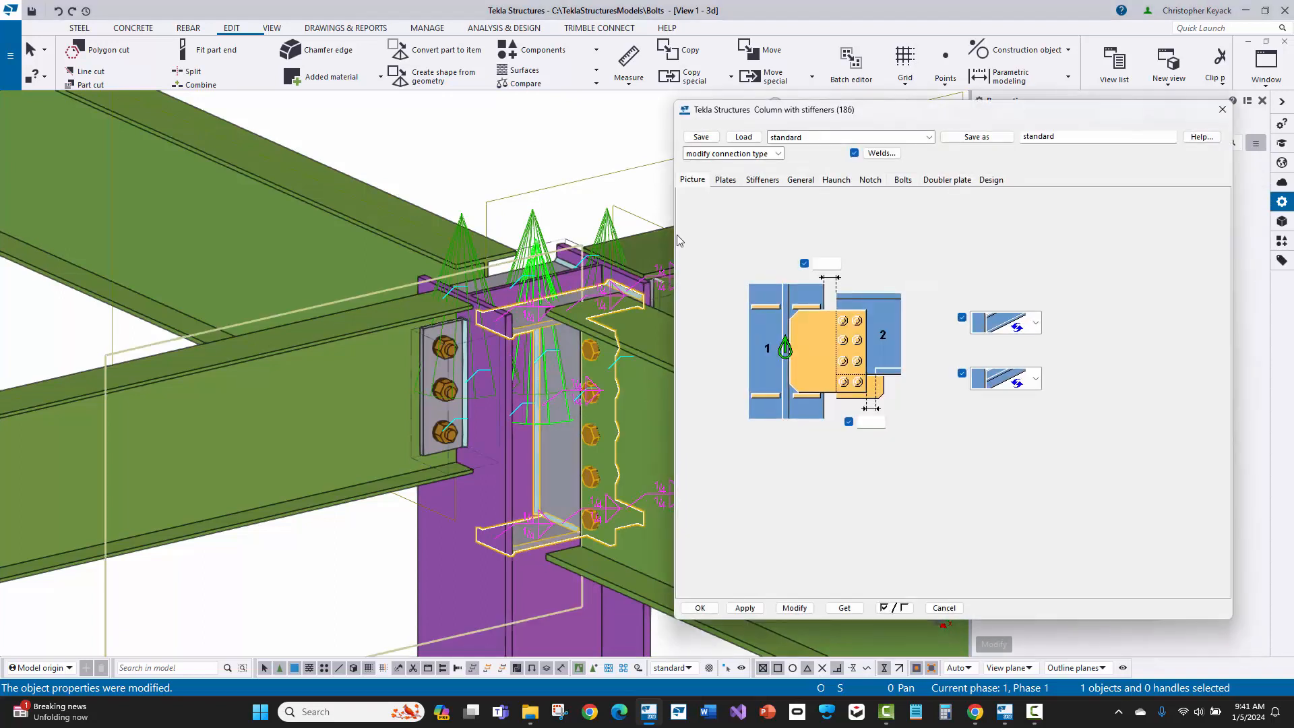
pyautogui.click(806, 187)
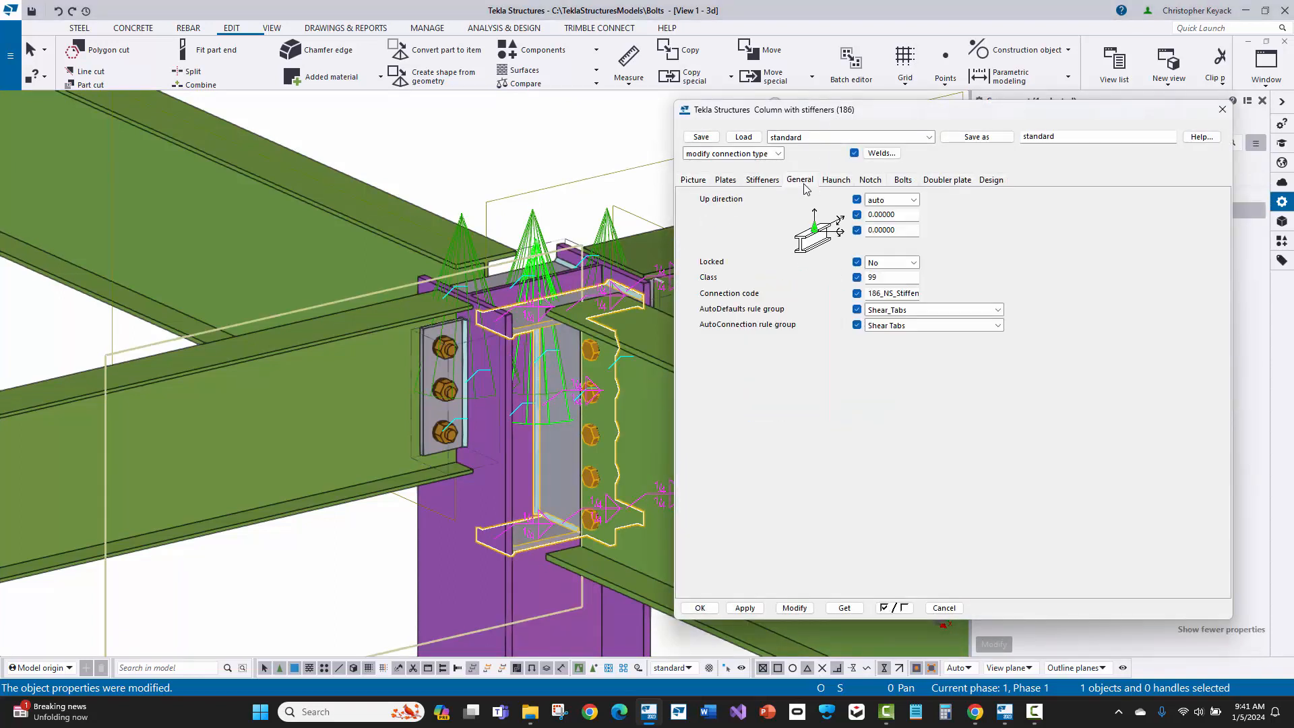
pyautogui.doubleClick(876, 294)
pyautogui.click(1222, 110)
pyautogui.click(457, 123)
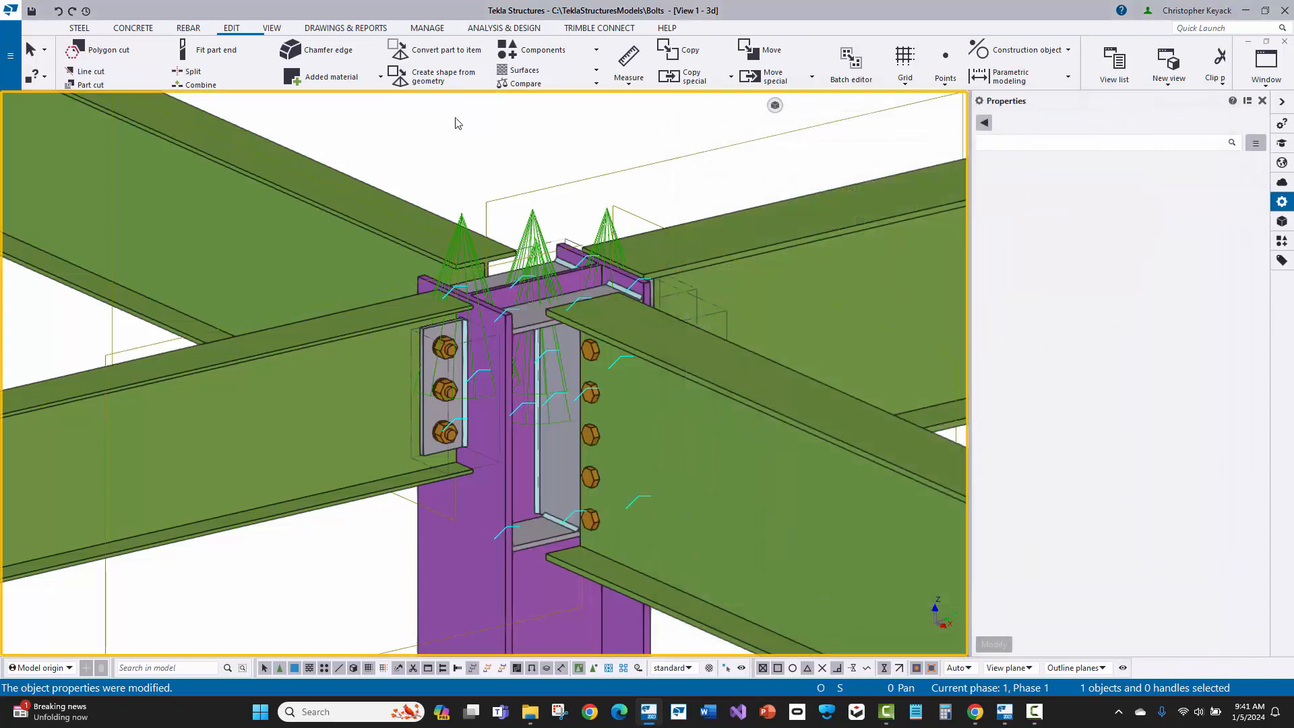
# Step: Inquire the column flange connection to examine its attribute file and passed AutoDefaults rule set, closing the report
pyautogui.click(465, 225)
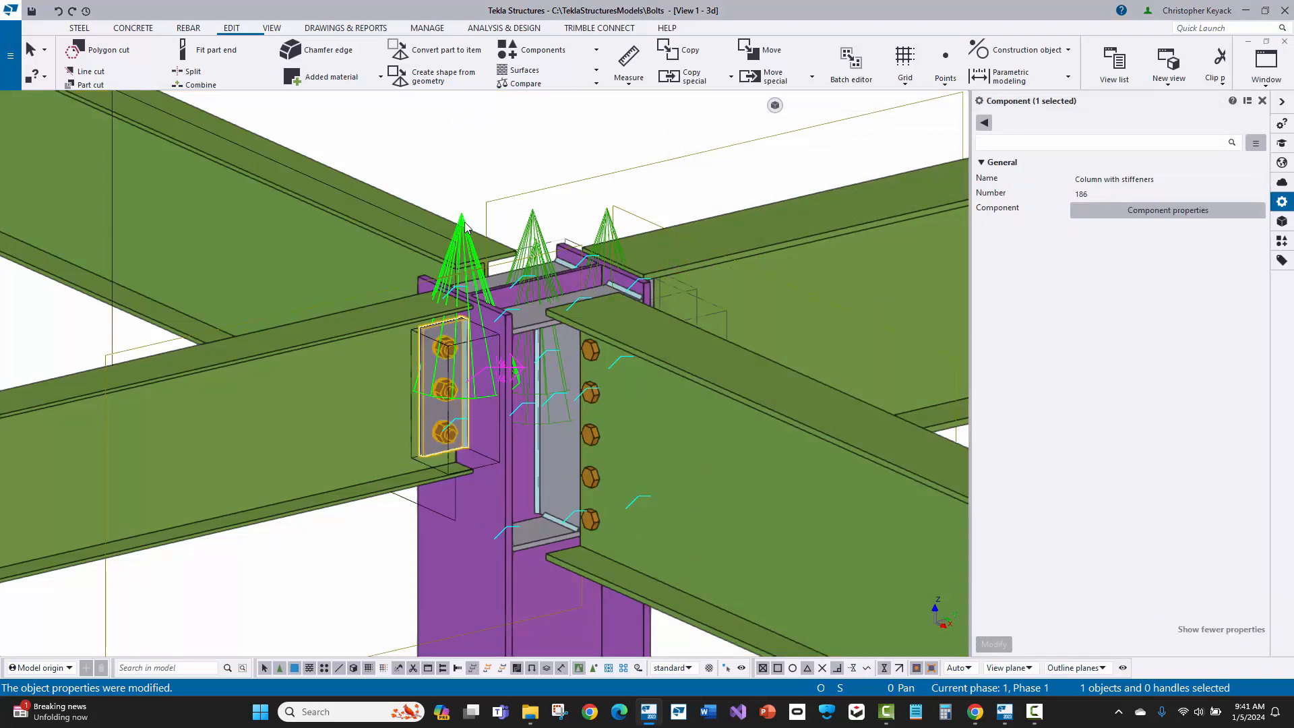
pyautogui.rightClick(465, 226)
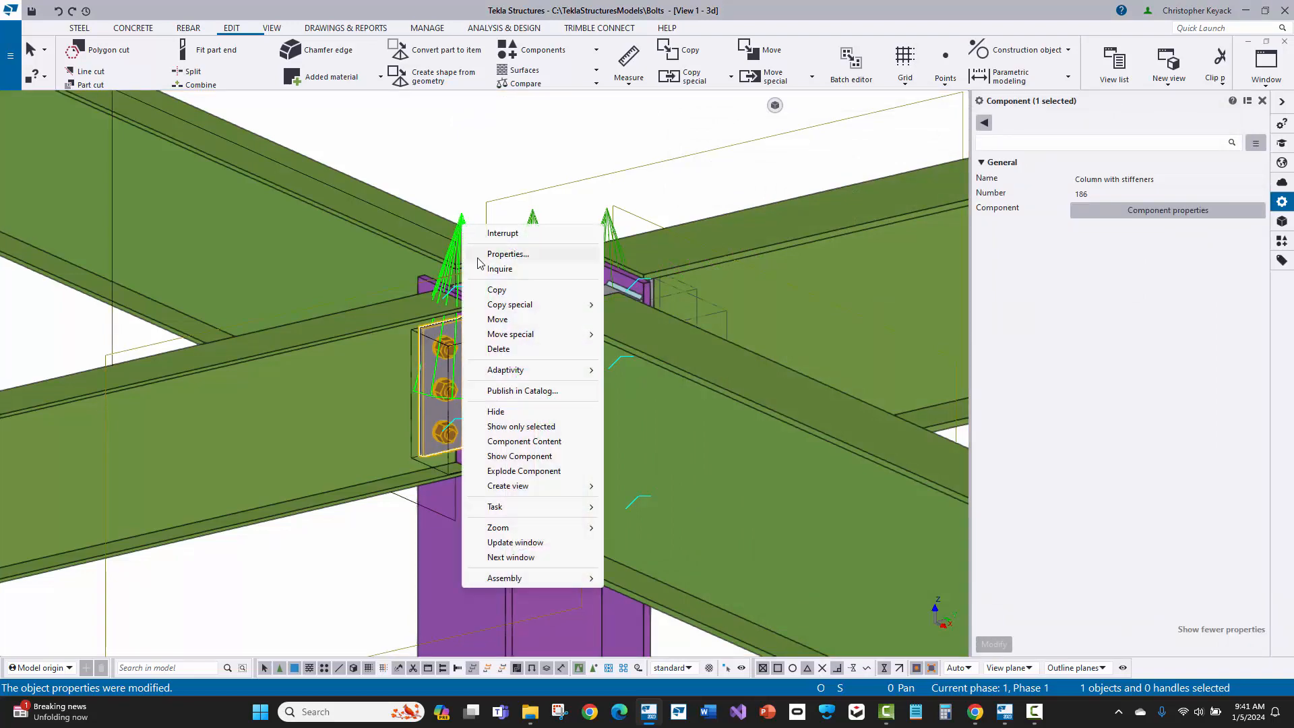
pyautogui.click(499, 269)
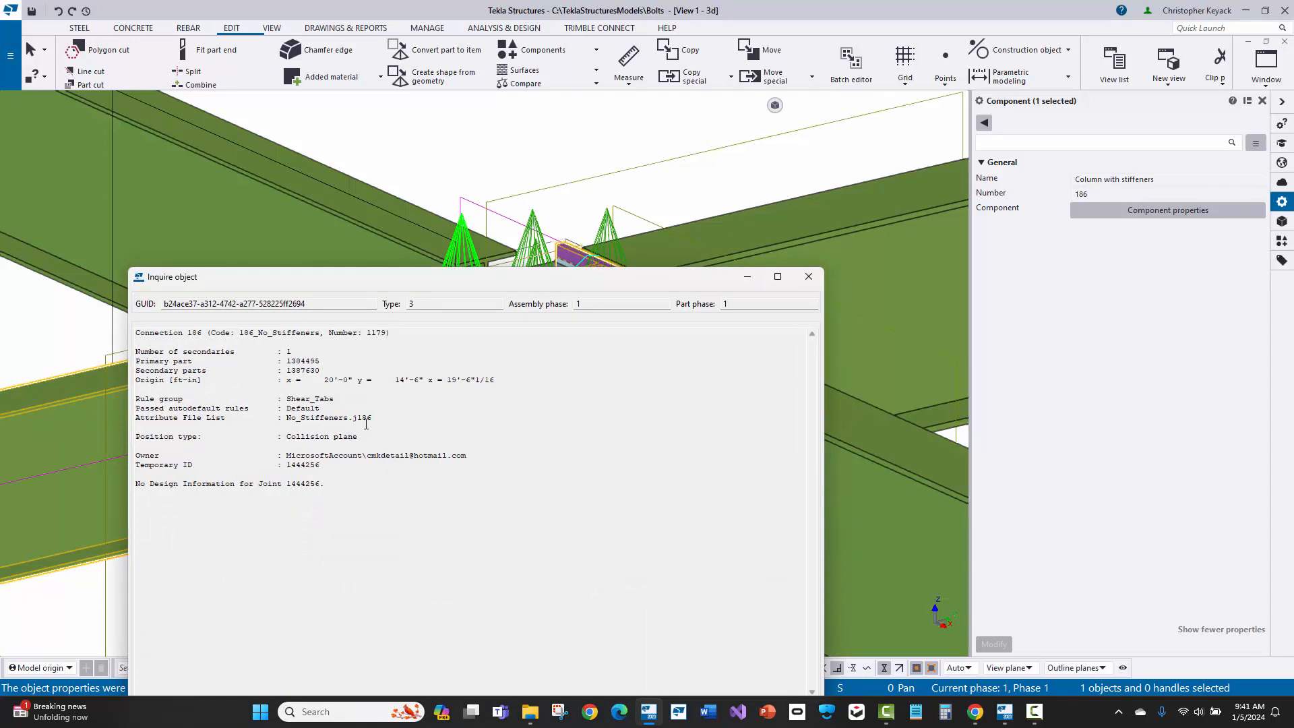
pyautogui.moveTo(381, 418); pyautogui.dragTo(137, 418)
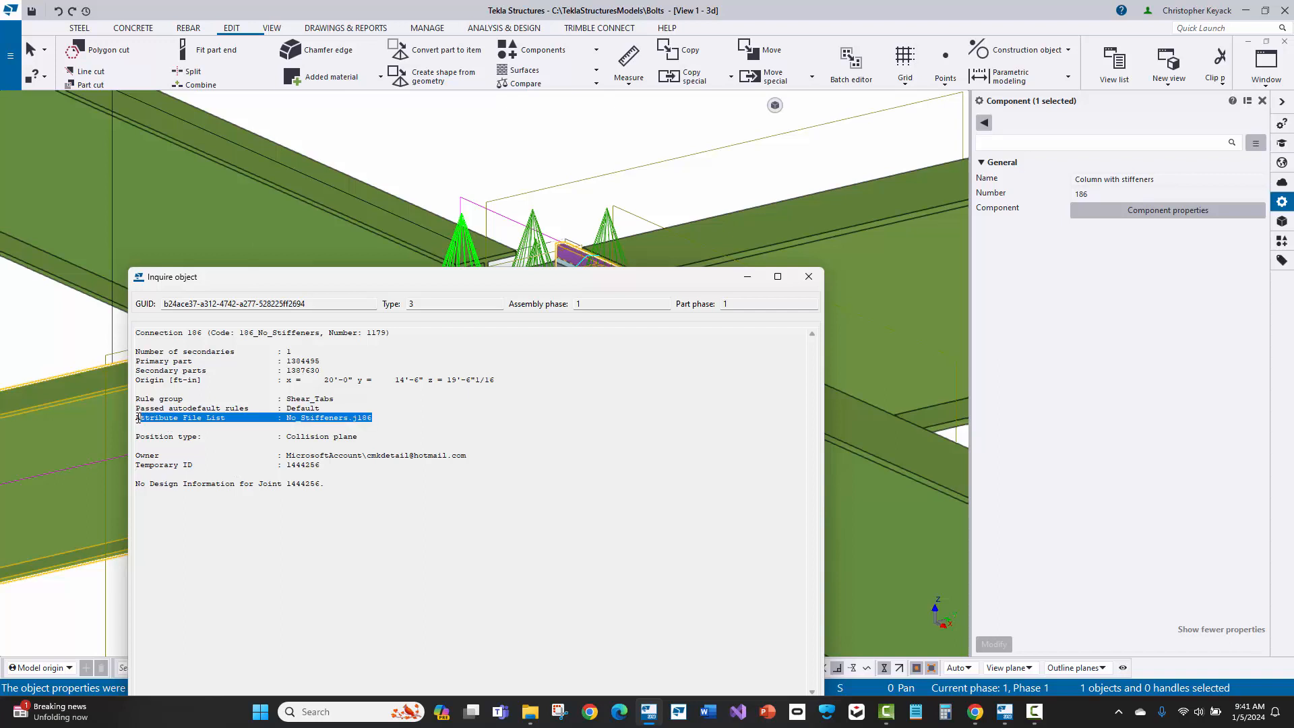
pyautogui.moveTo(320, 409); pyautogui.dragTo(139, 408)
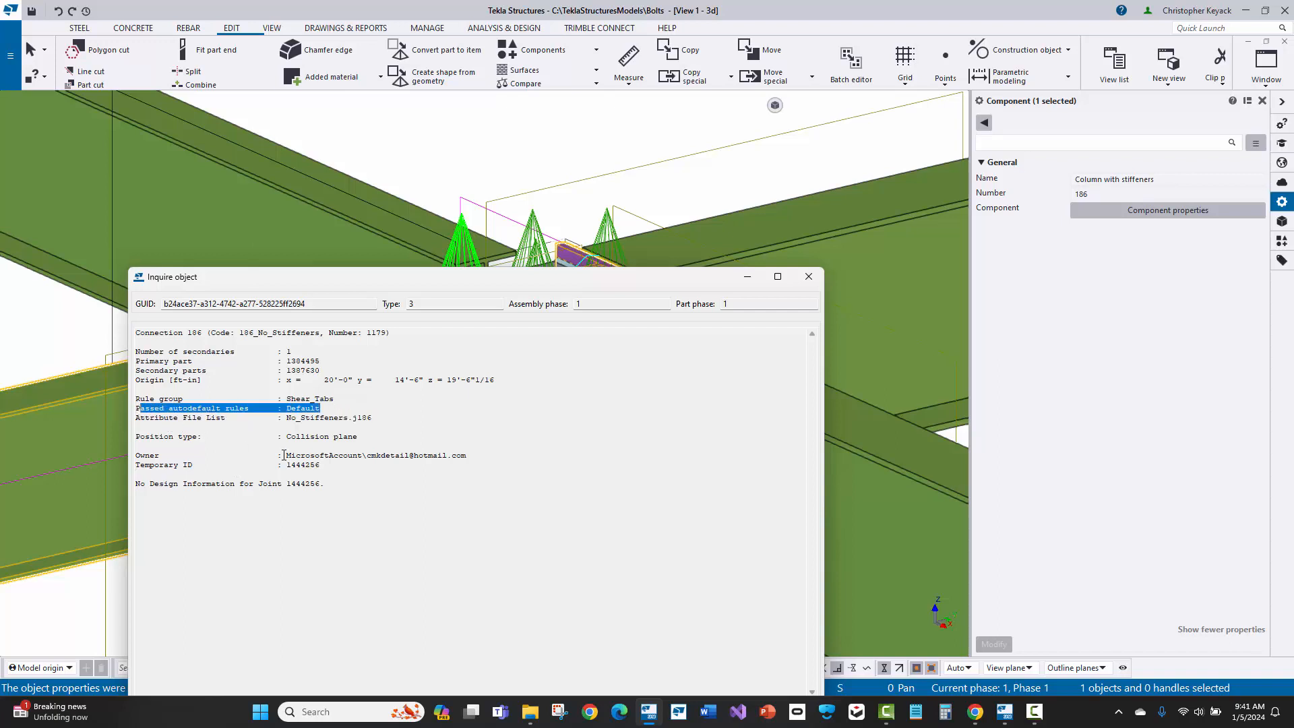
pyautogui.click(809, 276)
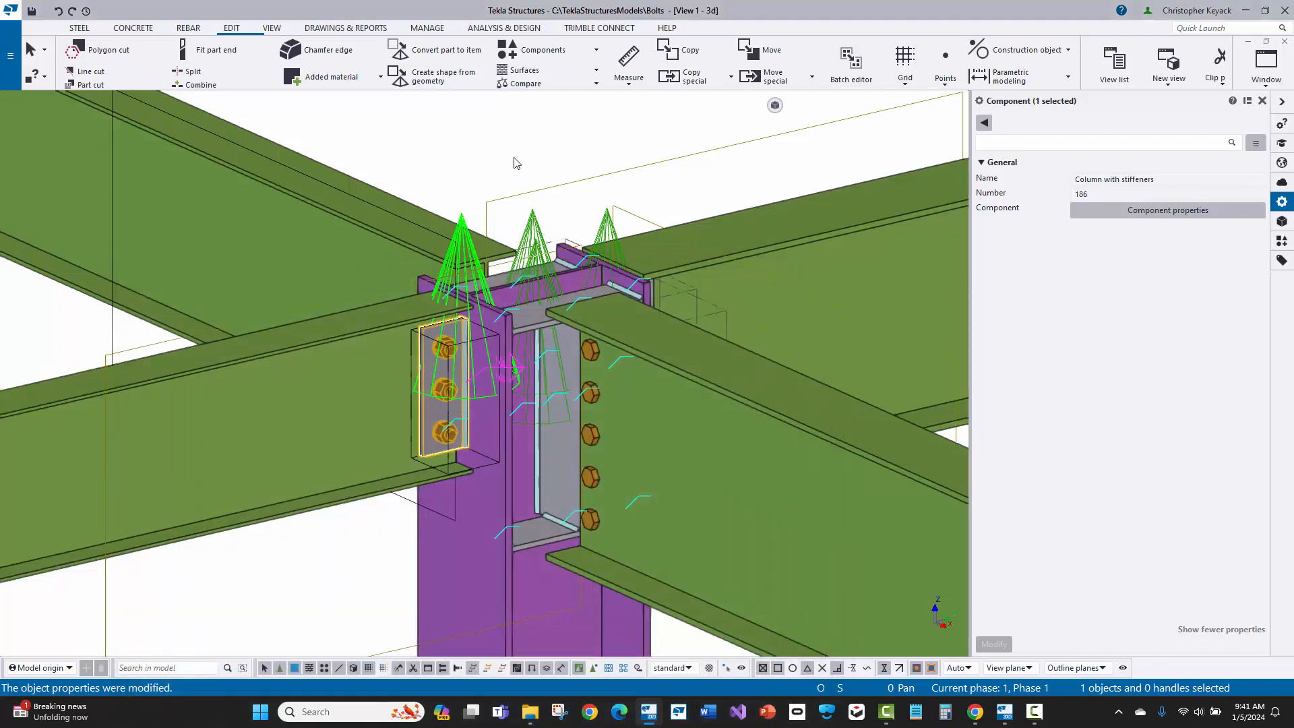
pyautogui.click(516, 163)
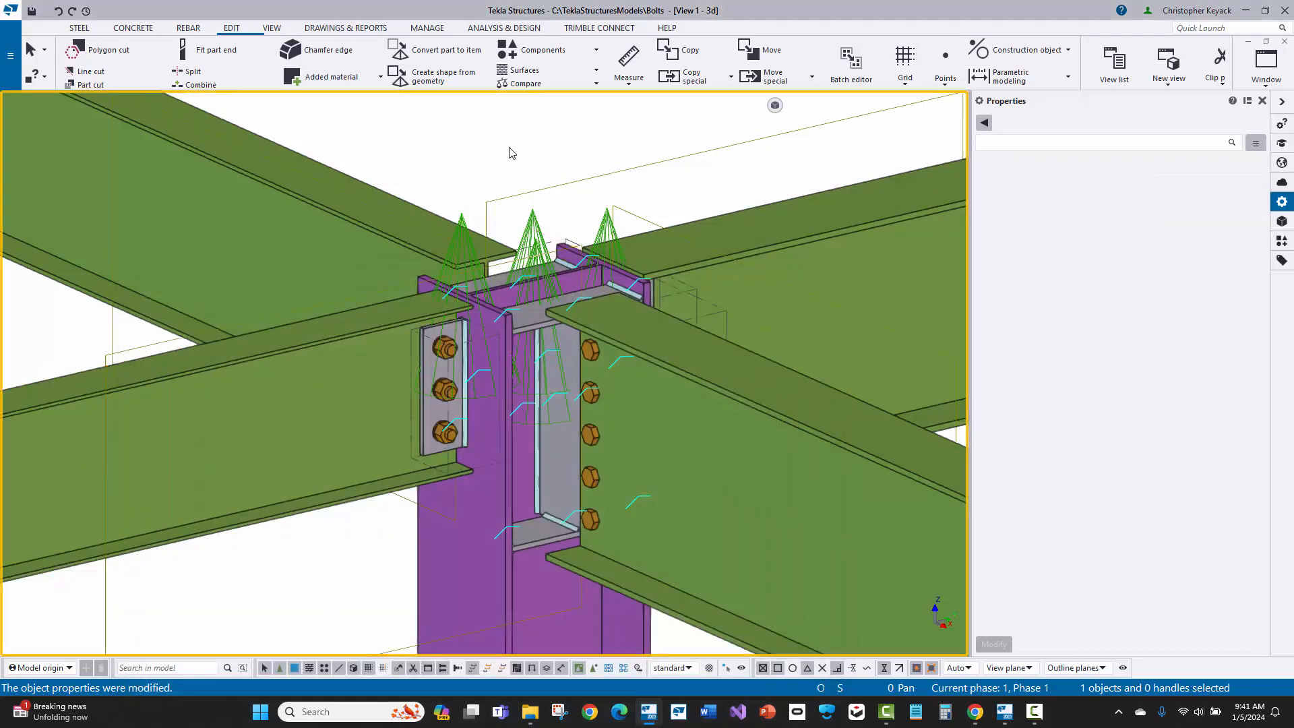
# Step: Set the column's rotation back to Top and clear the selection
pyautogui.click(470, 600)
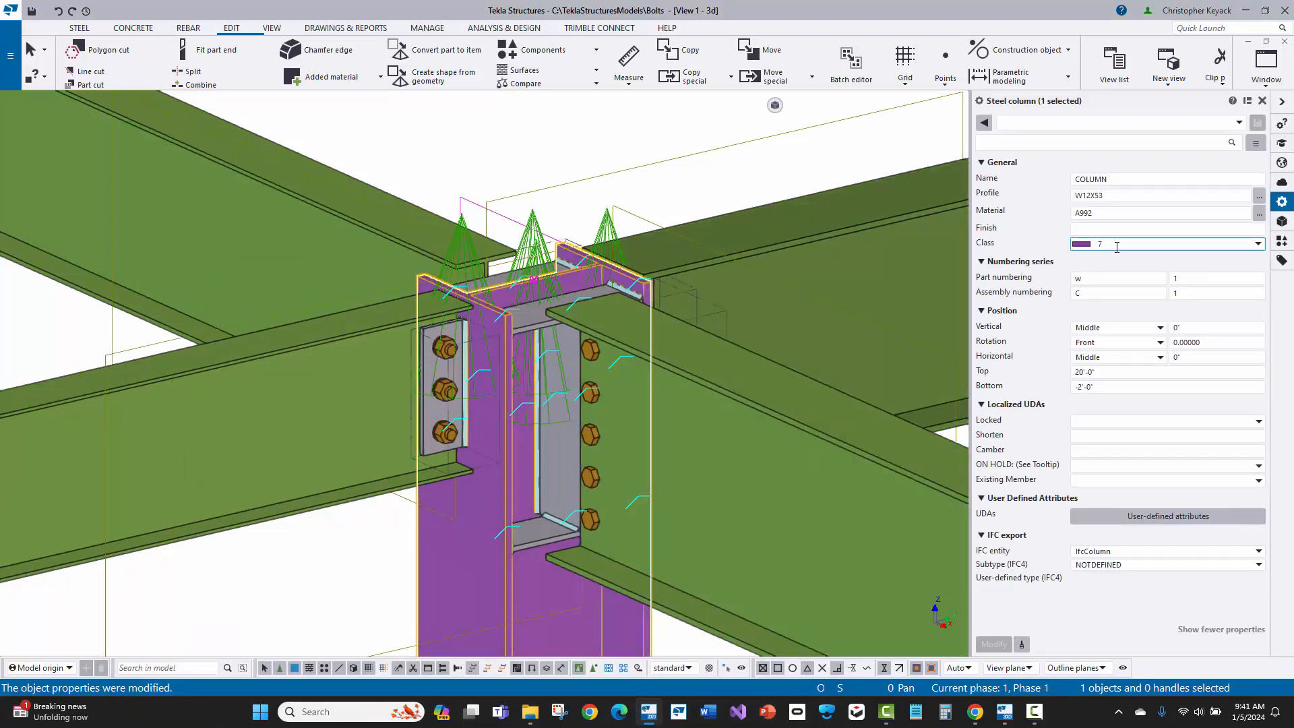
pyautogui.click(1116, 343)
pyautogui.click(1103, 362)
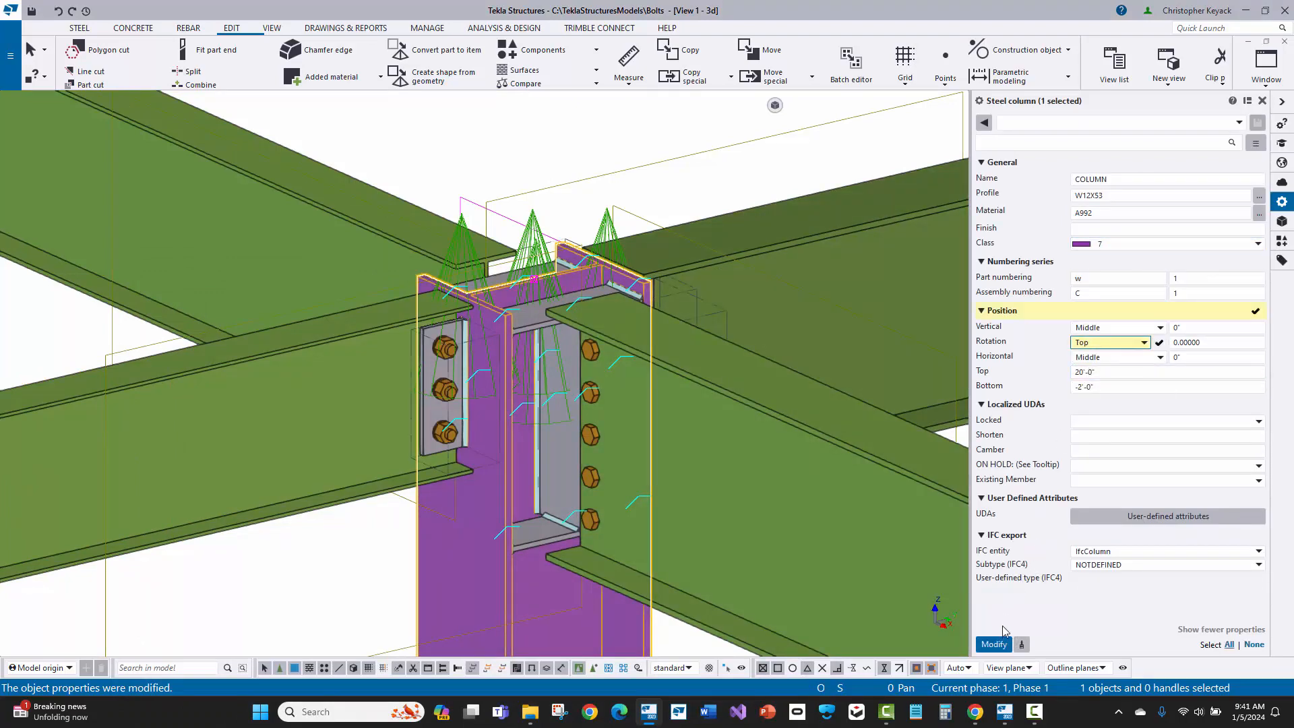
pyautogui.click(994, 644)
pyautogui.click(457, 145)
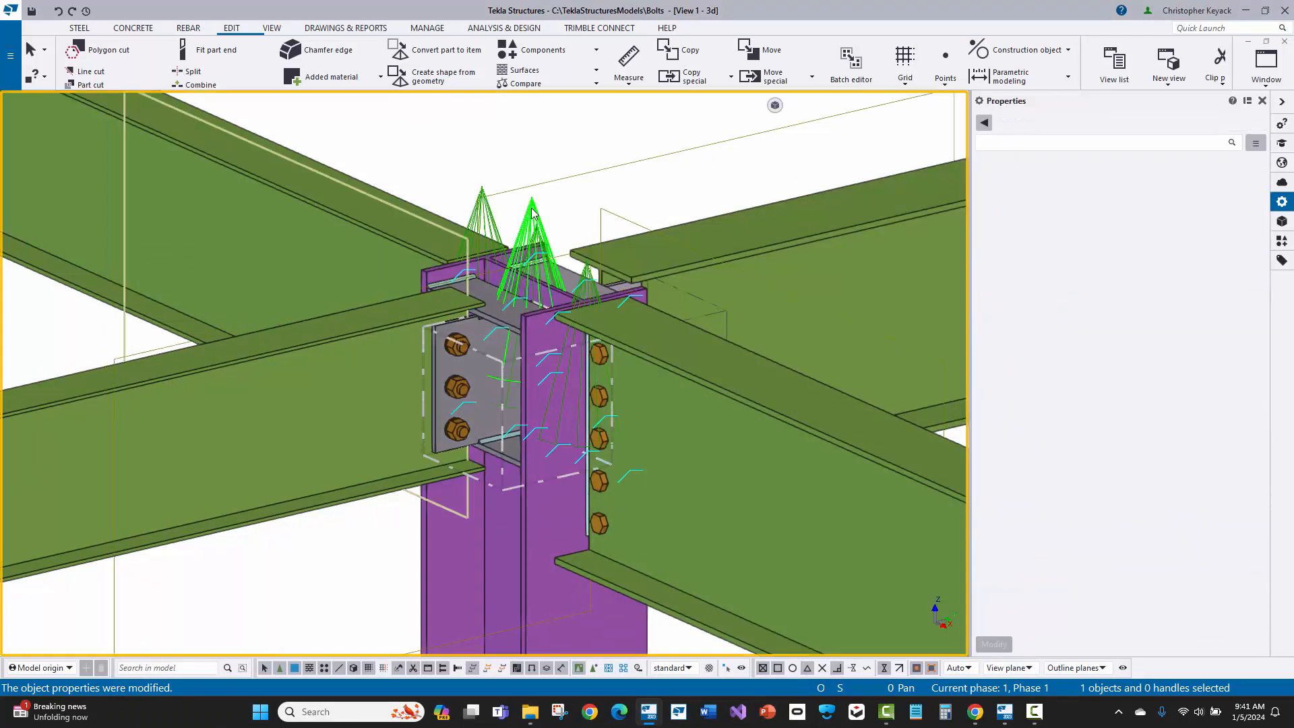
# Step: Check the connection code of the component on the rotated column's web where the three-bolt beam connects, and close its properties unchanged
pyautogui.click(533, 212)
pyautogui.doubleClick(533, 212)
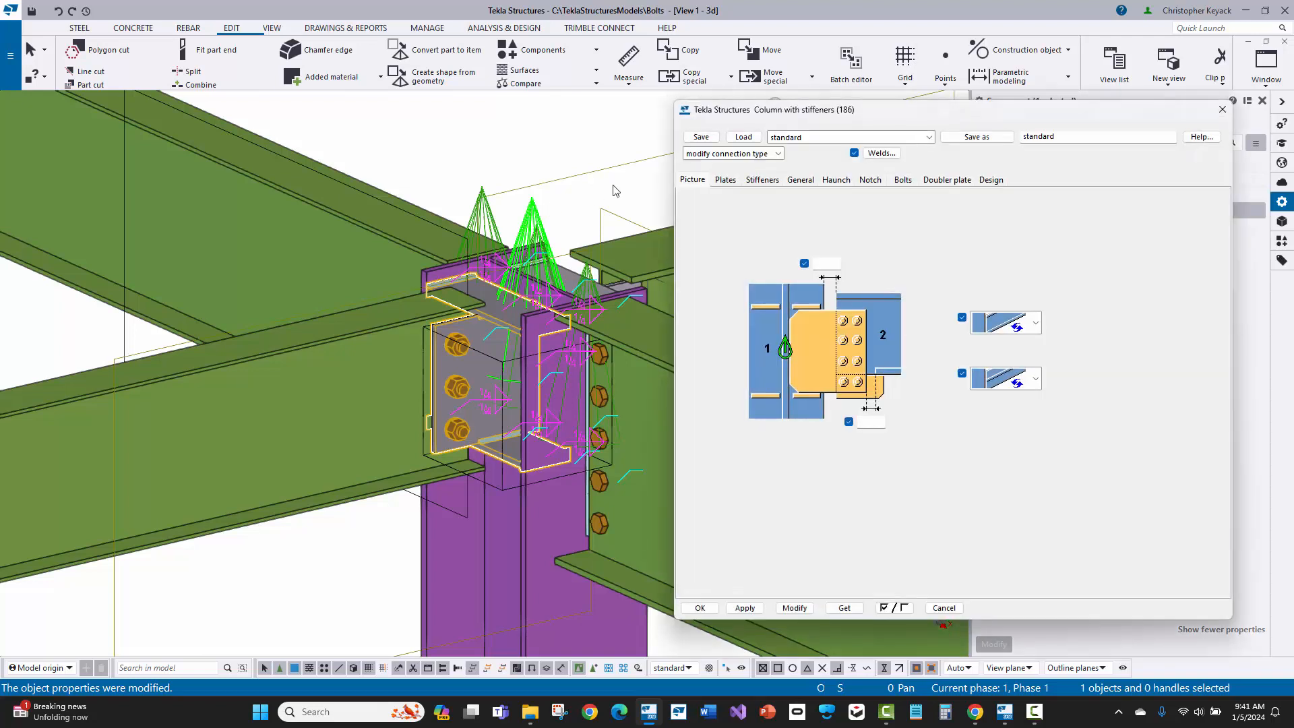
pyautogui.click(801, 179)
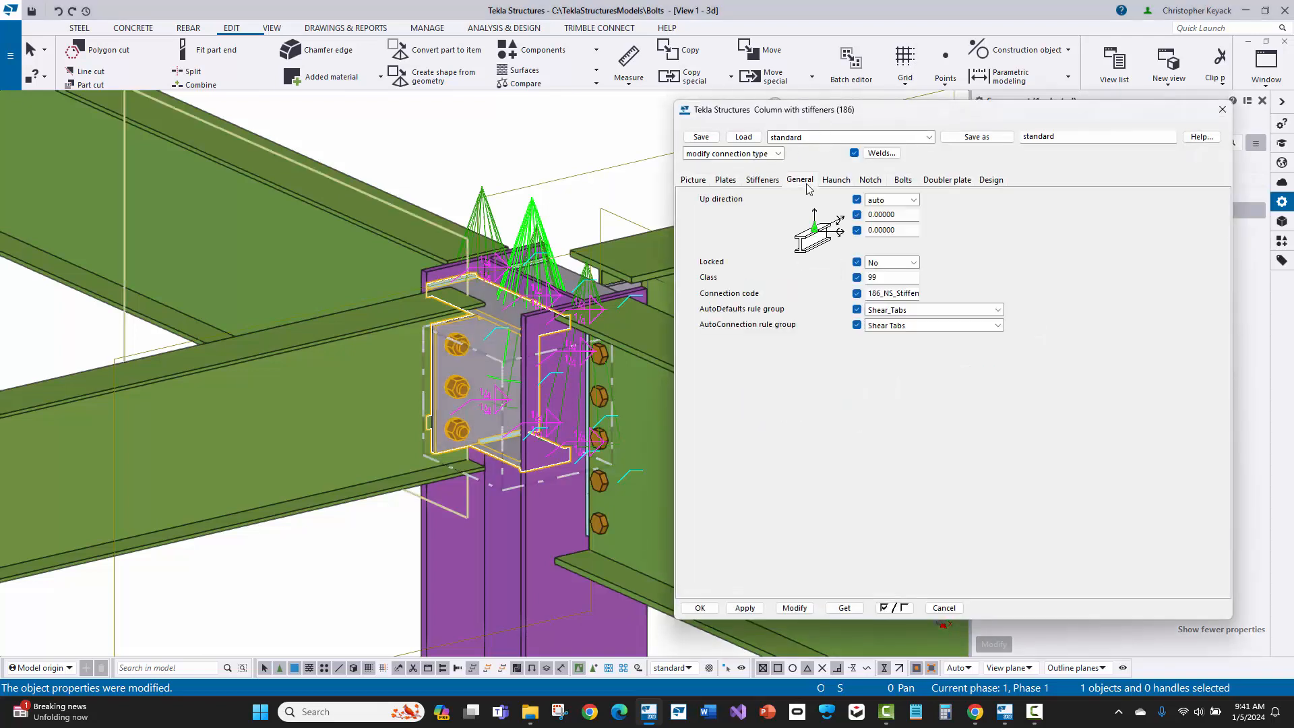
pyautogui.doubleClick(880, 294)
pyautogui.click(1222, 109)
pyautogui.click(501, 155)
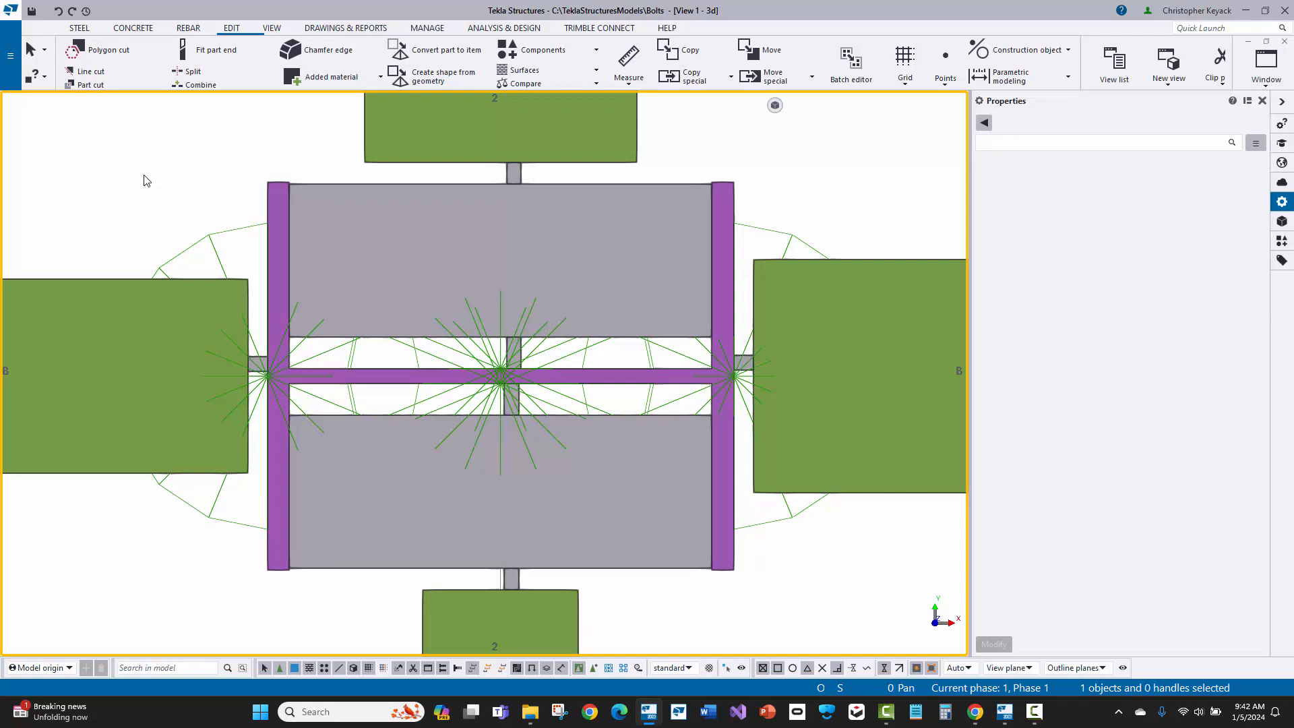
# Step: Inquire the stiffener plate on the upper side of the column web to examine its profile, and close the report
pyautogui.click(306, 186)
pyautogui.click(294, 151)
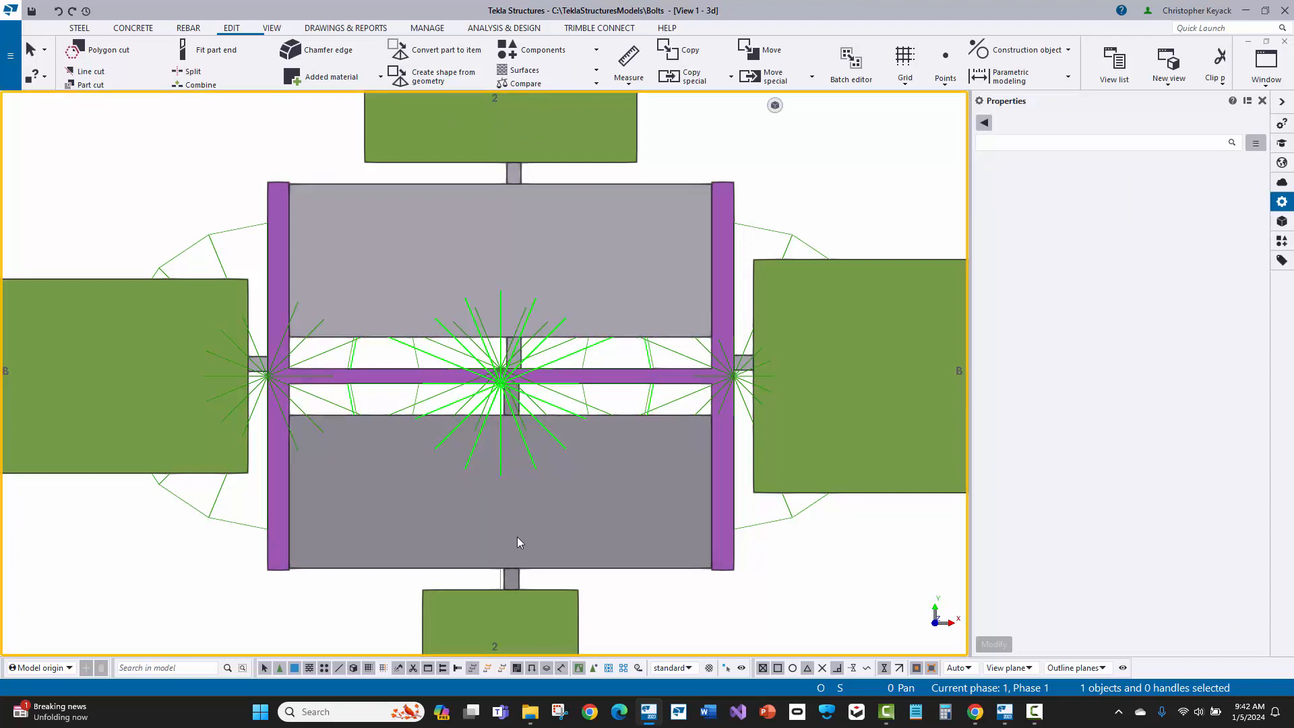
pyautogui.click(593, 670)
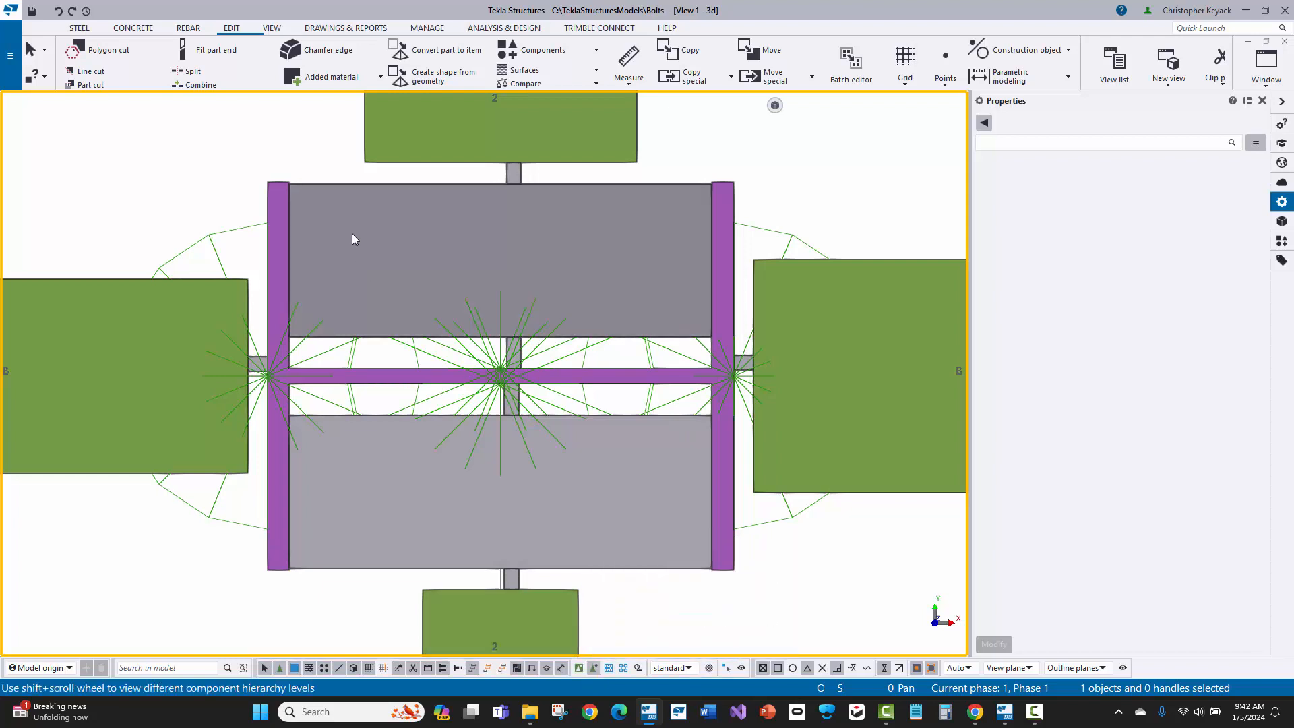
pyautogui.click(321, 192)
pyautogui.rightClick(321, 191)
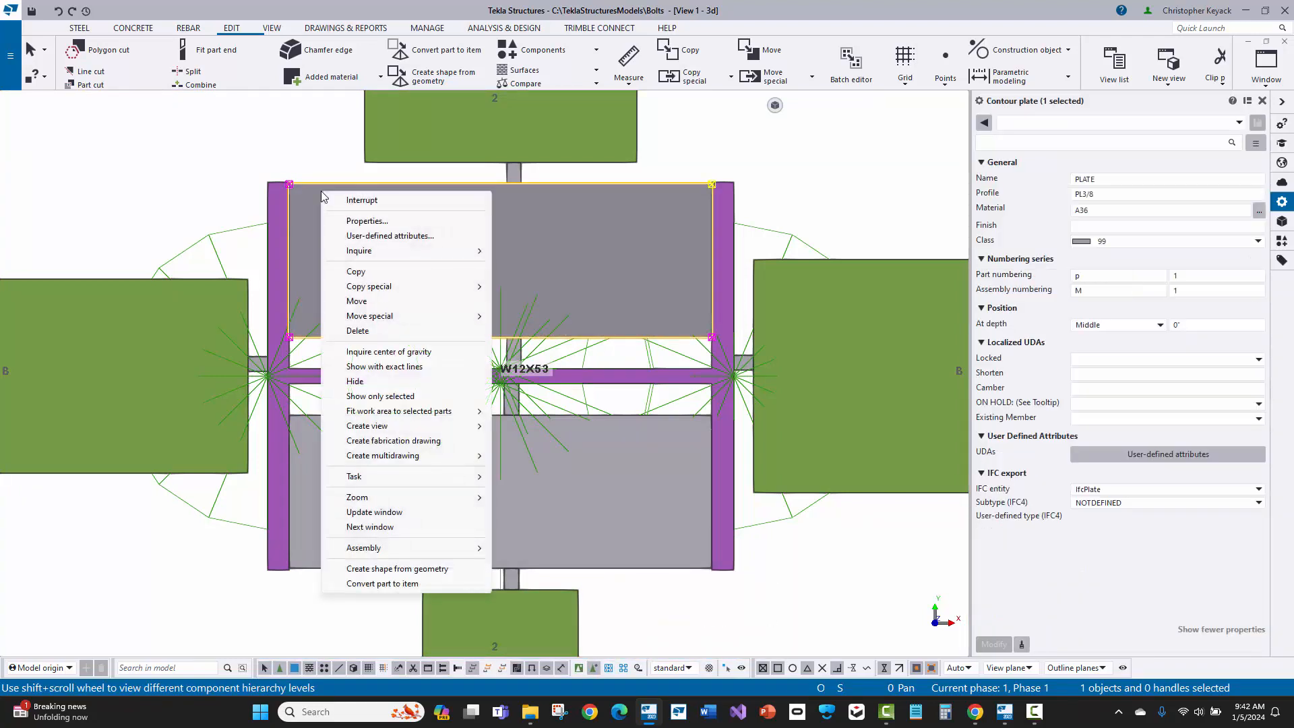
pyautogui.moveTo(381, 252)
pyautogui.click(538, 252)
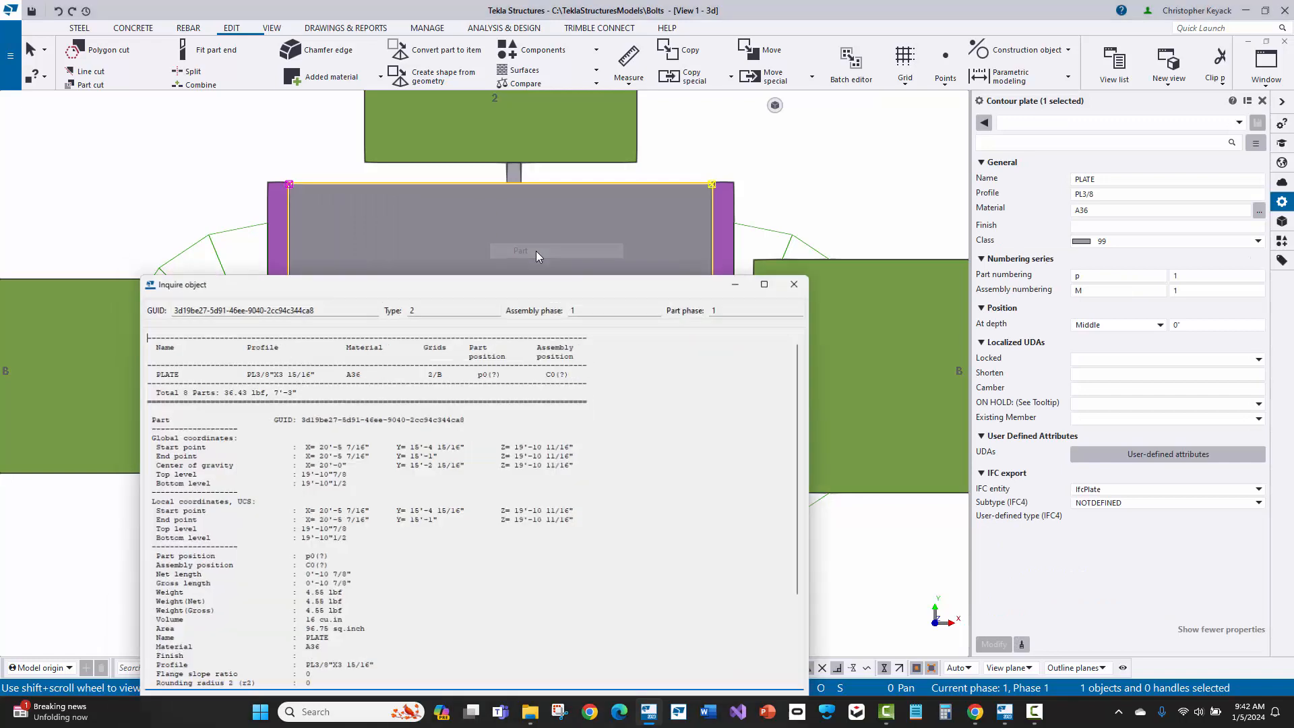
pyautogui.moveTo(417, 281); pyautogui.dragTo(724, 136)
pyautogui.scroll(-3, 736, 447)
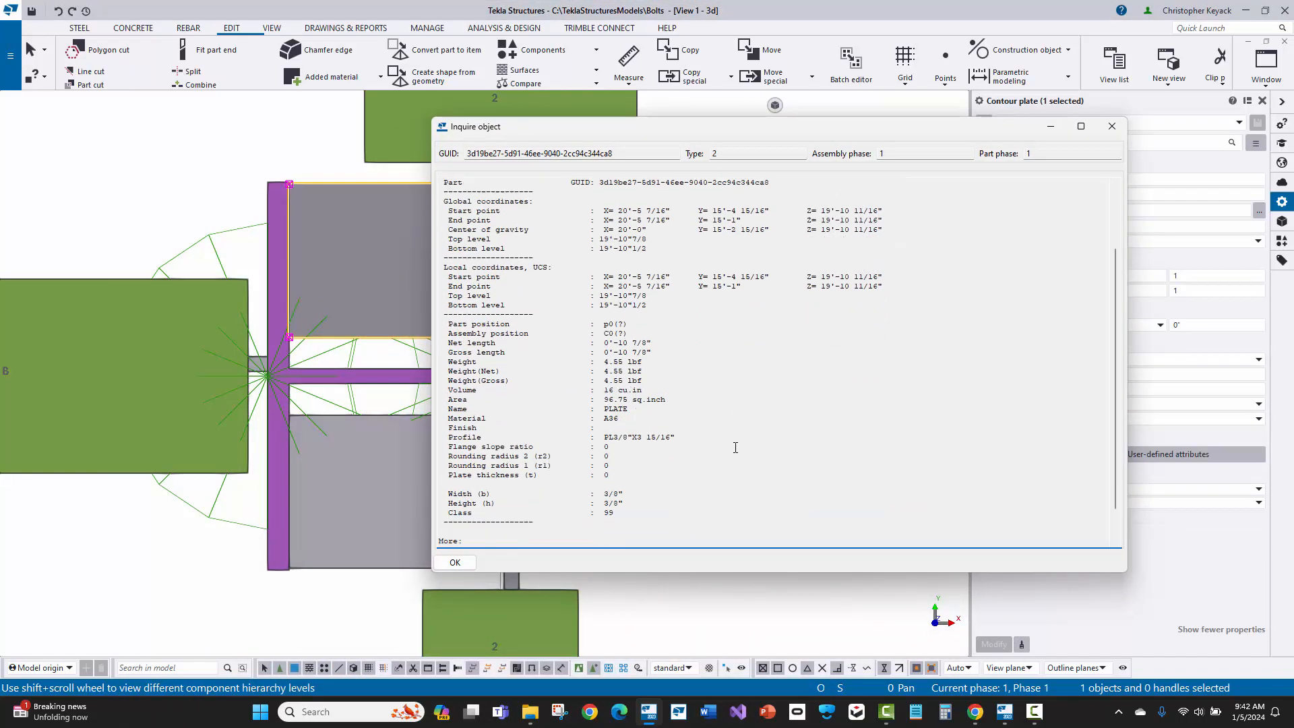
pyautogui.moveTo(688, 439); pyautogui.dragTo(594, 439)
pyautogui.click(1113, 126)
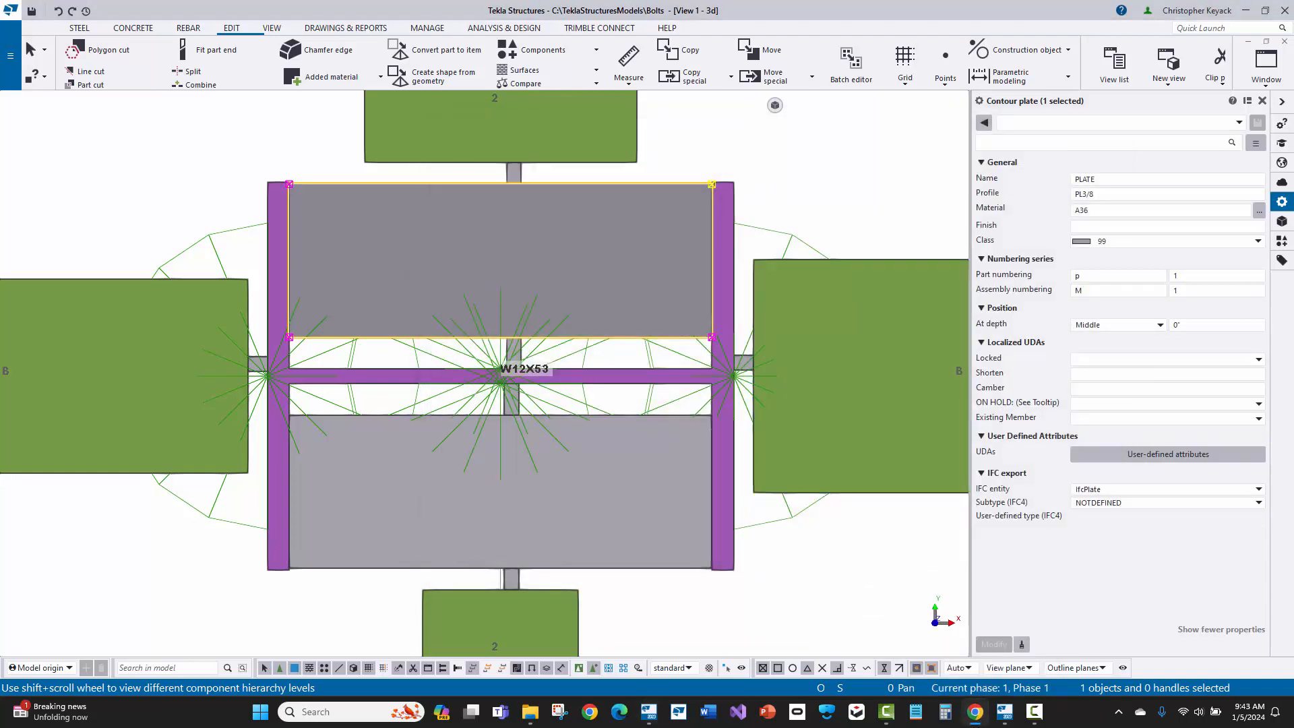
# Step: Switch to the browser and read which components XS_STANDARD_STIFFENER_WIDTH_TOLERANCE applies to, highlighting Column with stiffeners (186), and return to Tekla Structures
pyautogui.click(976, 712)
pyautogui.doubleClick(455, 79)
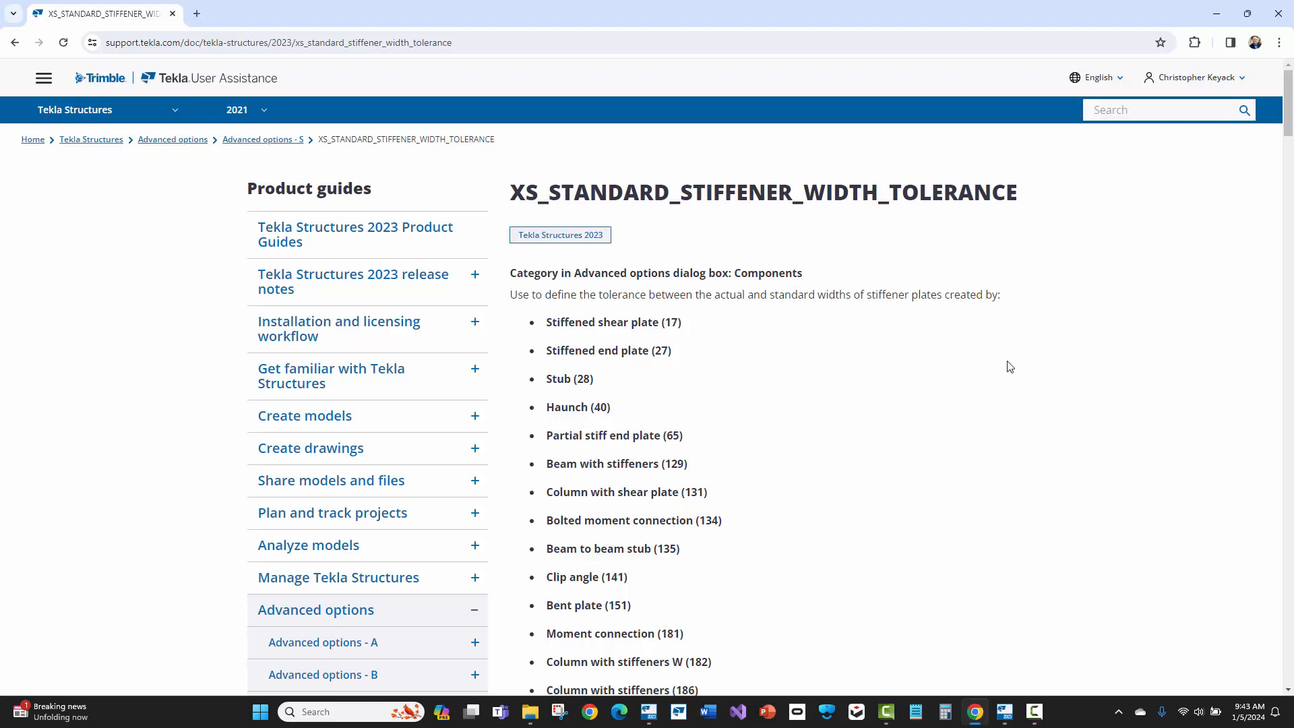
pyautogui.scroll(-1, 1009, 367)
pyautogui.scroll(-2, 1009, 366)
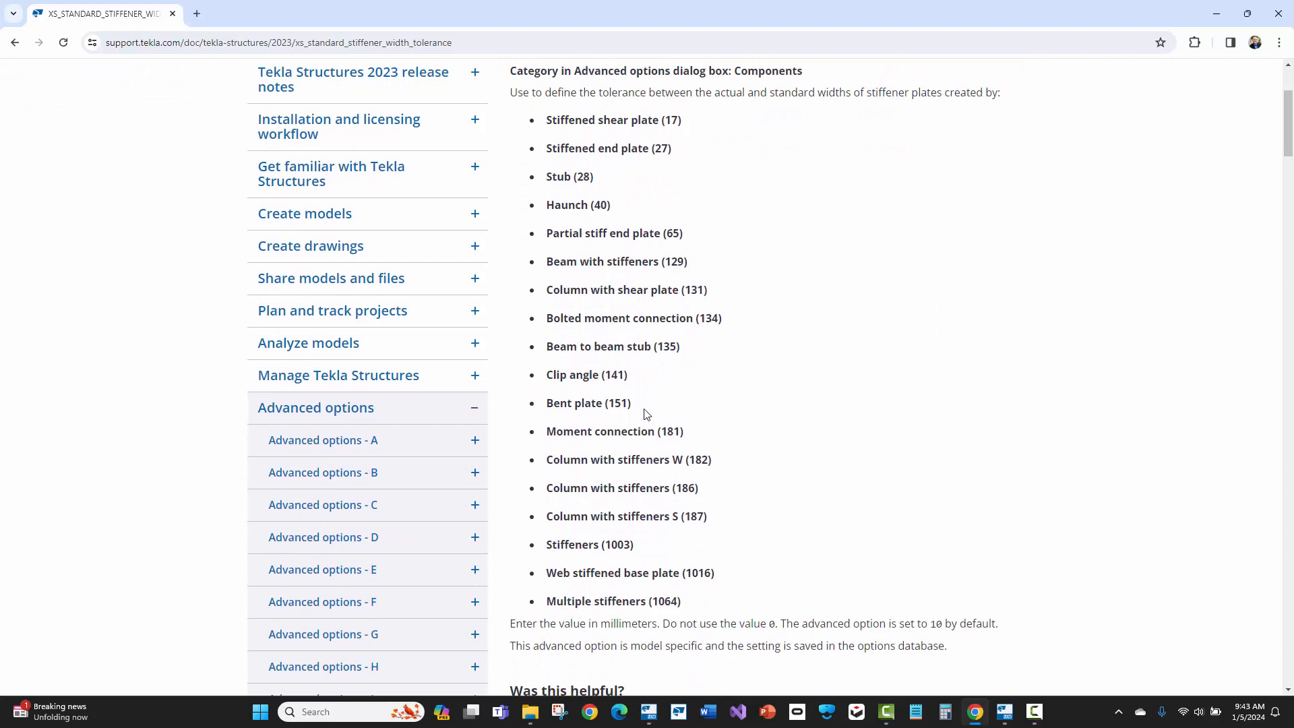
pyautogui.moveTo(718, 492); pyautogui.dragTo(543, 493)
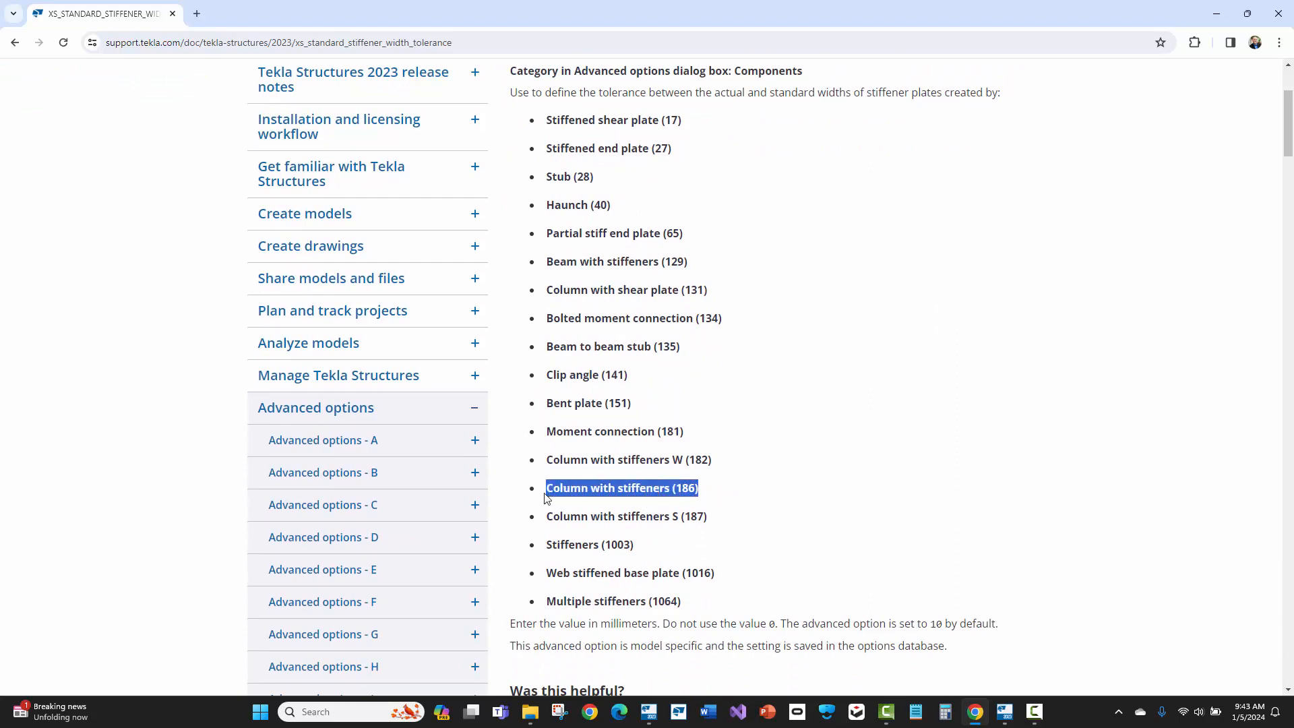
pyautogui.scroll(3, 815, 435)
pyautogui.scroll(-1, 815, 433)
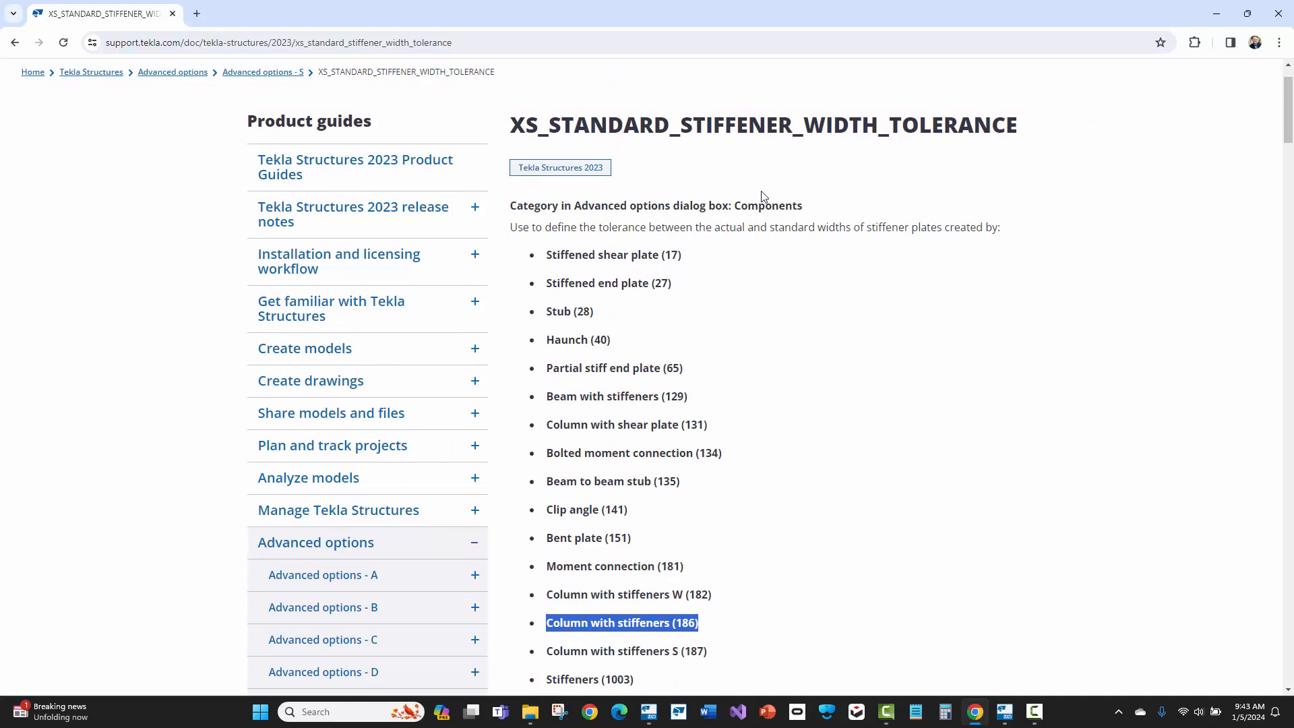
pyautogui.click(1216, 14)
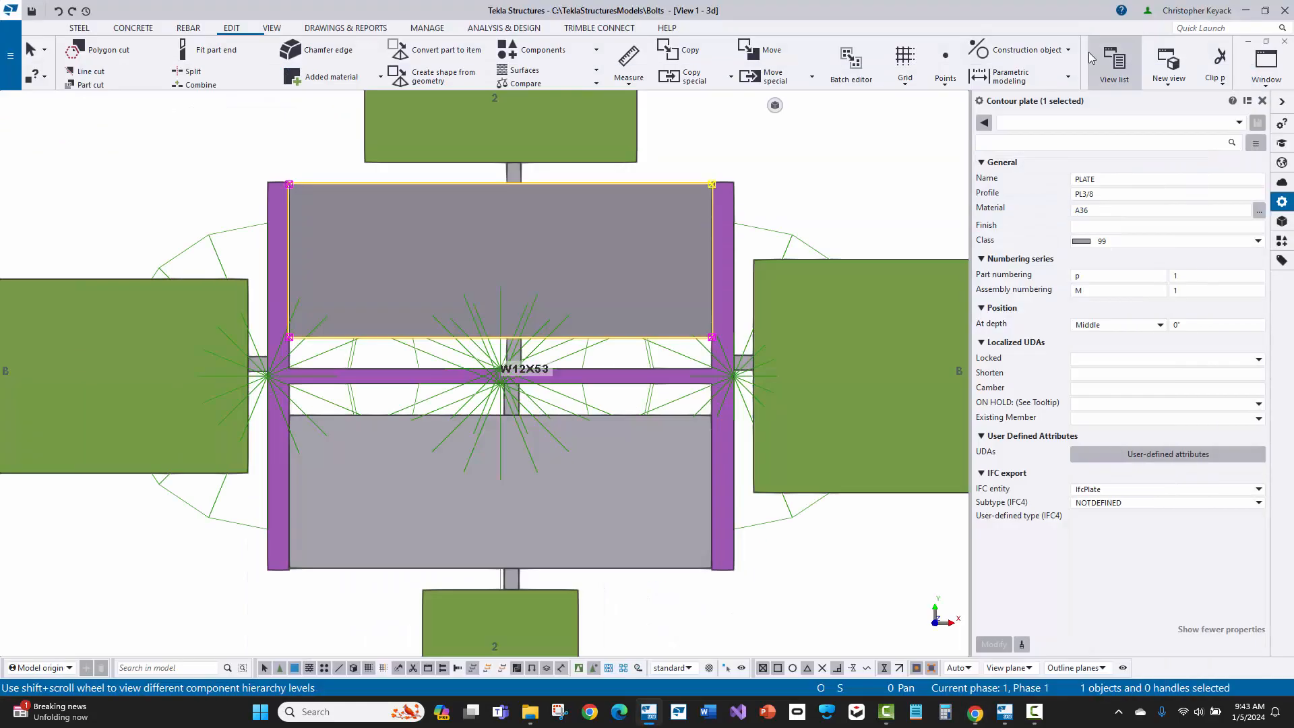
# Step: Search all advanced option categories for XS_STANDARD, check the XS_STANDARD_STIFFENER_WIDTH_TOLERANCE value, and close the dialog unchanged
pyautogui.click(180, 157)
pyautogui.click(10, 55)
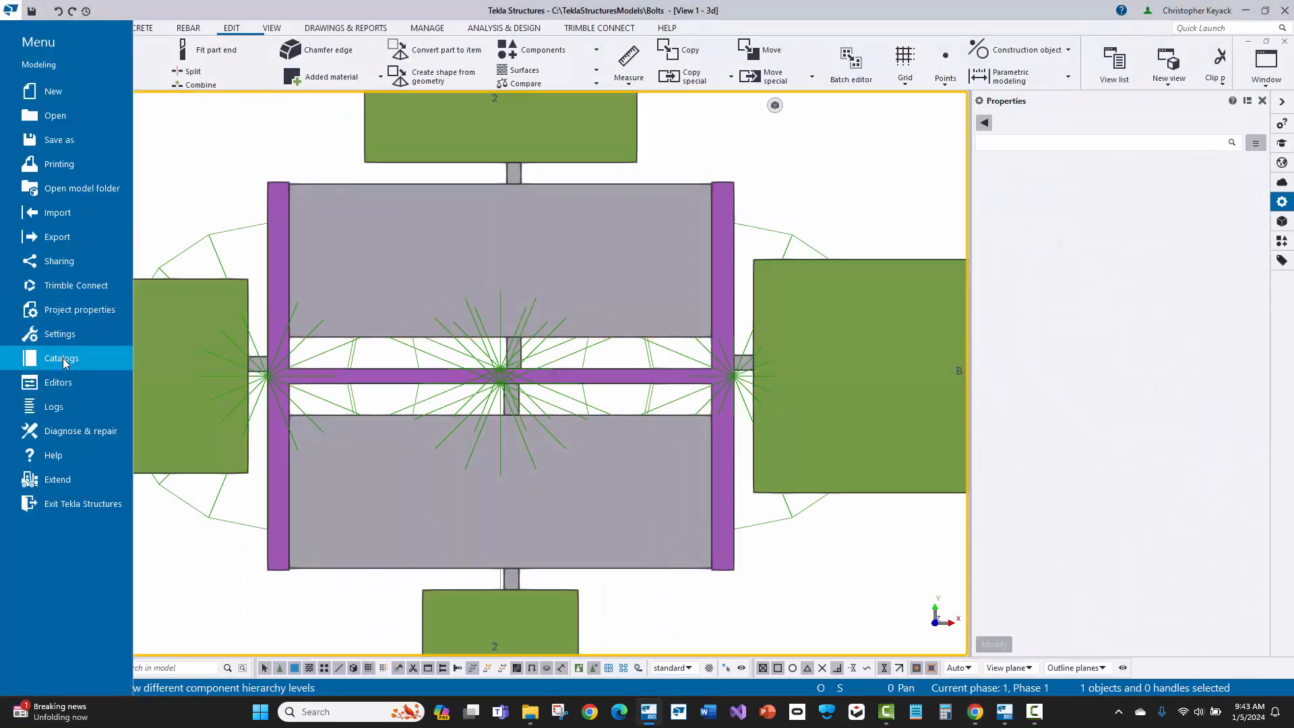
pyautogui.click(60, 333)
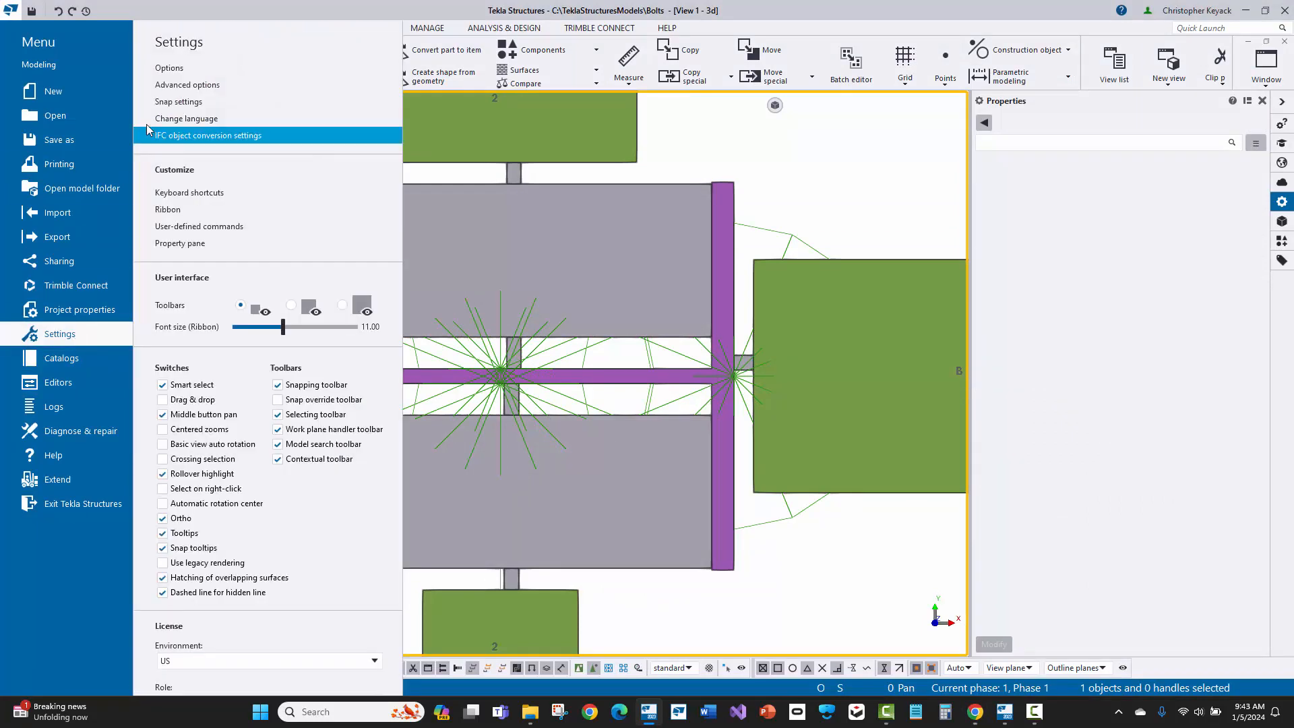
pyautogui.click(183, 85)
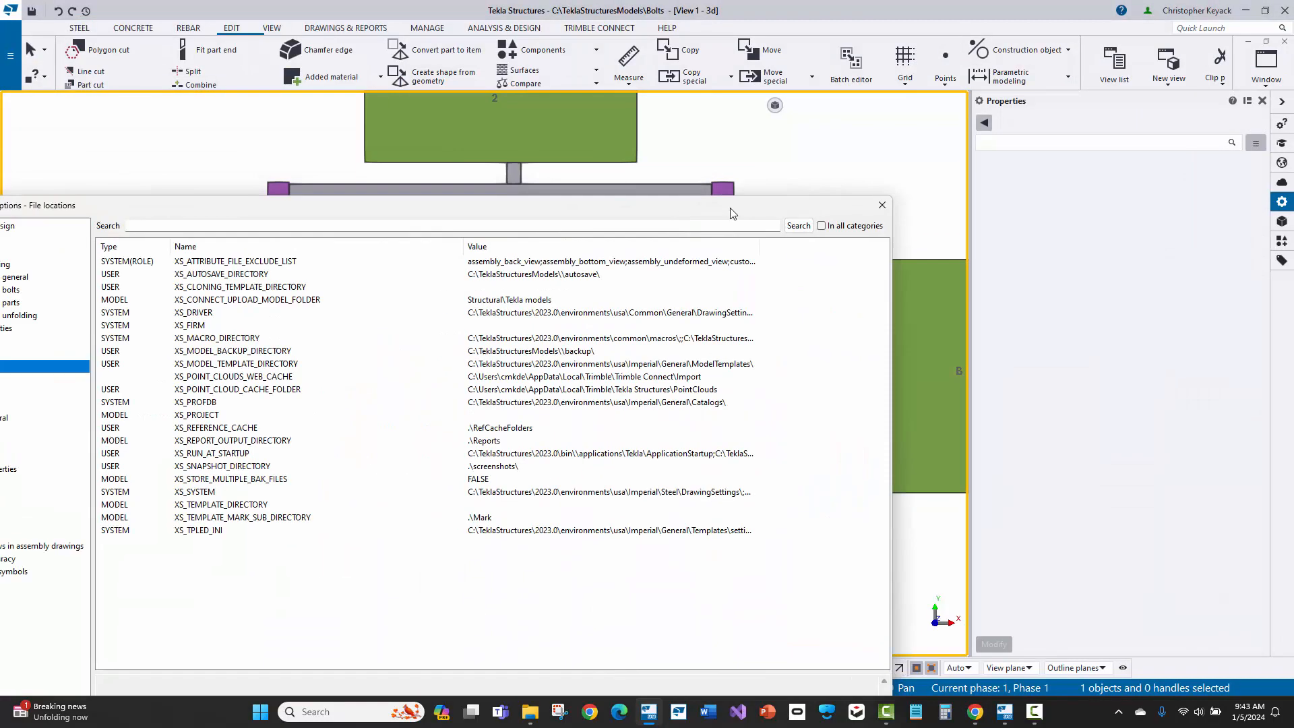
pyautogui.click(446, 149)
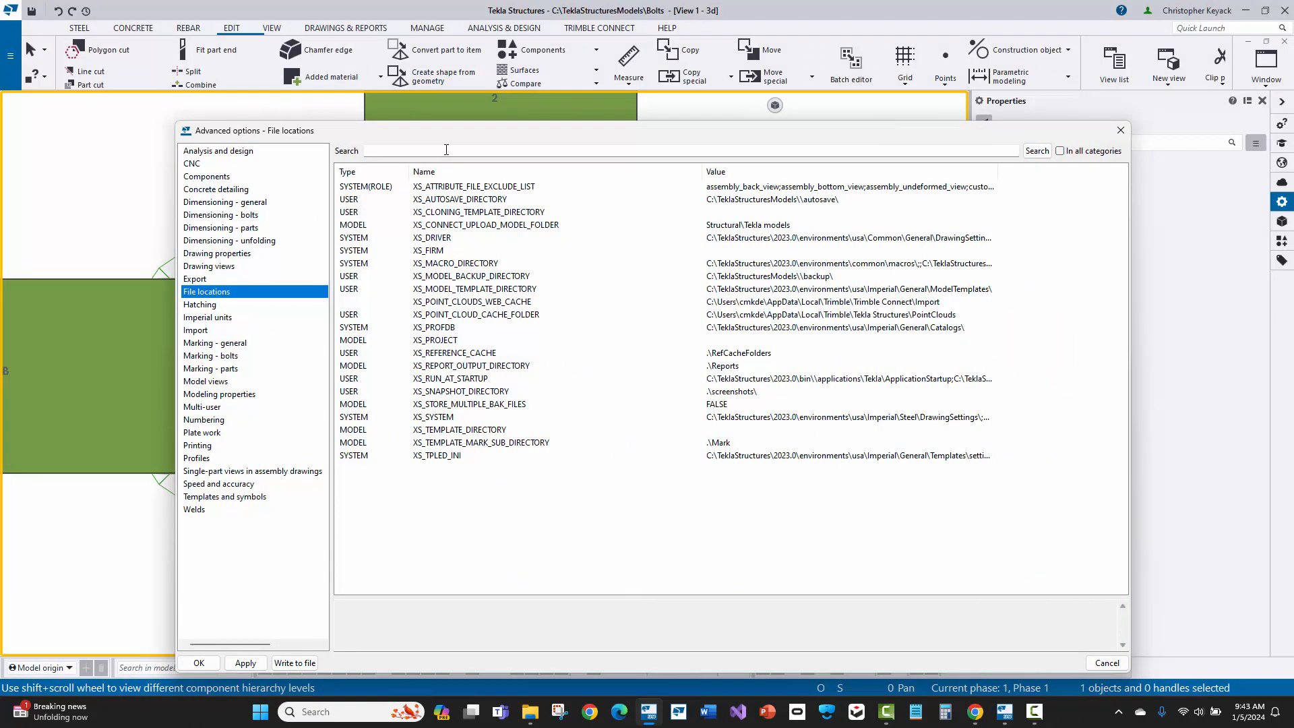
pyautogui.write('XS_STANDARD')
pyautogui.click(1068, 153)
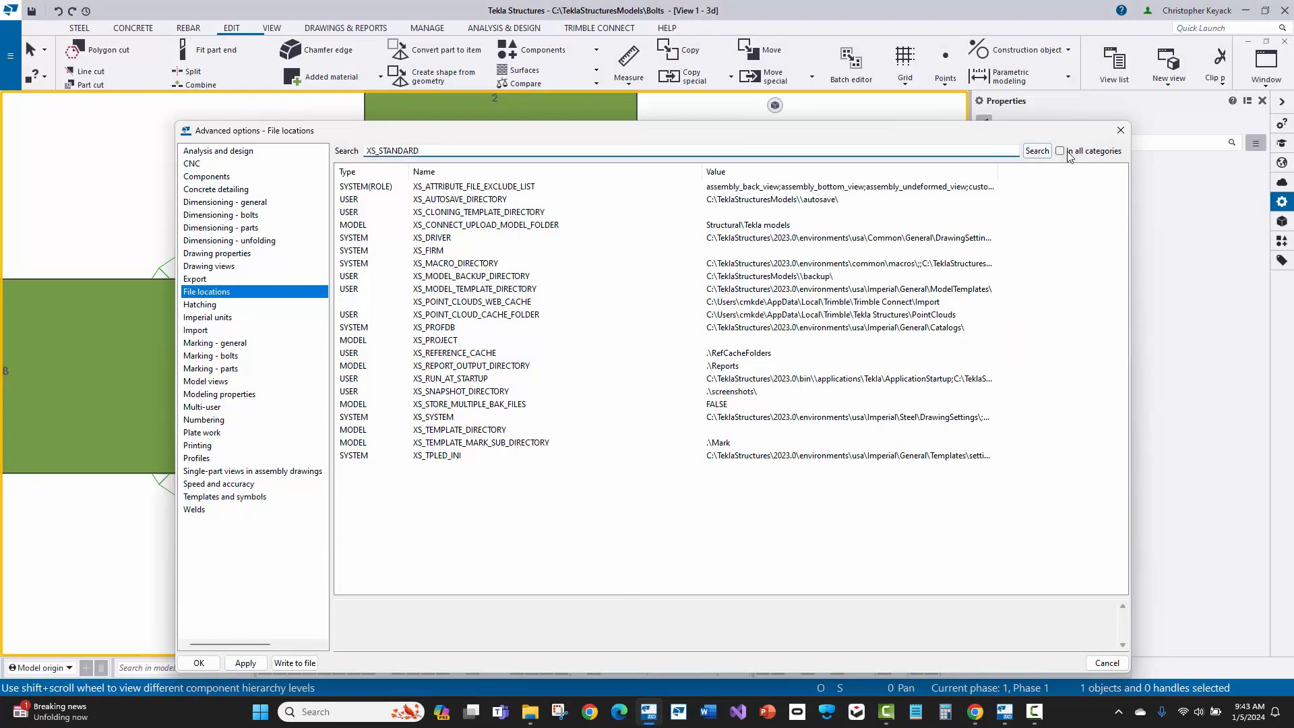
pyautogui.click(439, 187)
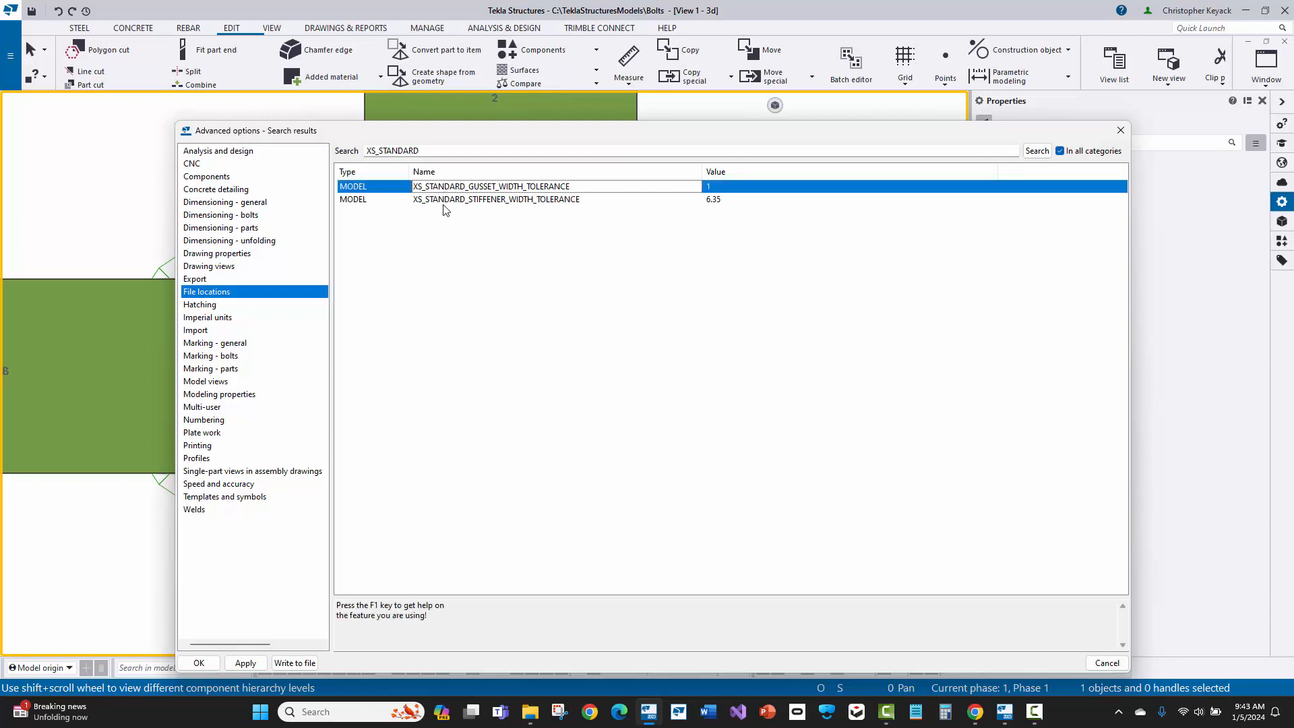
pyautogui.click(451, 201)
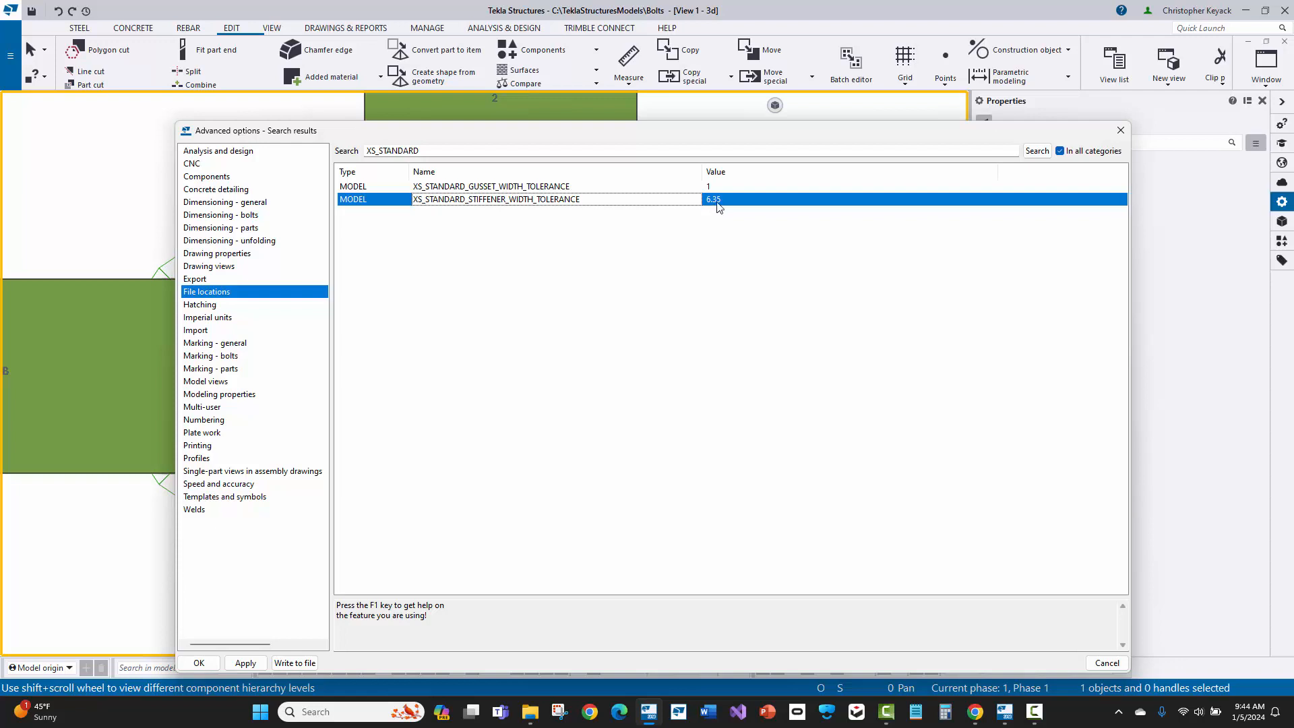
pyautogui.click(1120, 132)
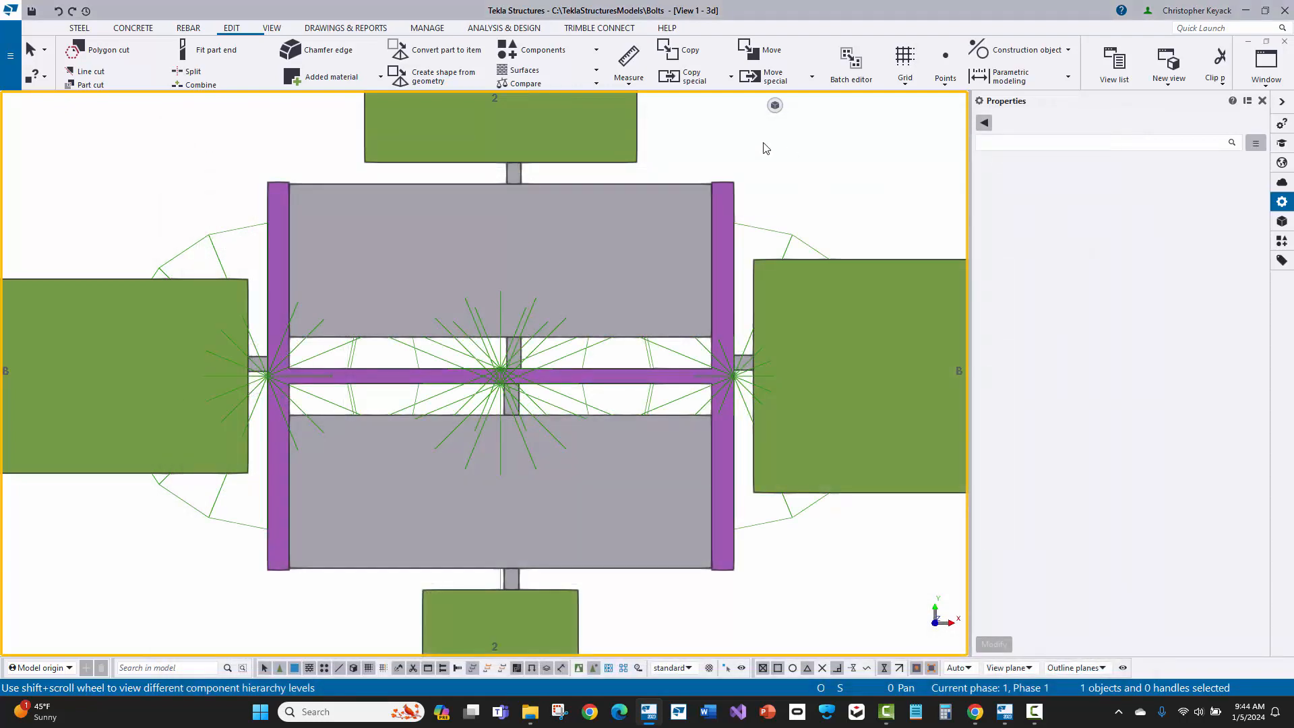
# Step: Open the stiffener settings of the Column with stiffeners (186) component on the upper side of the column web
pyautogui.scroll(5, 330, 207)
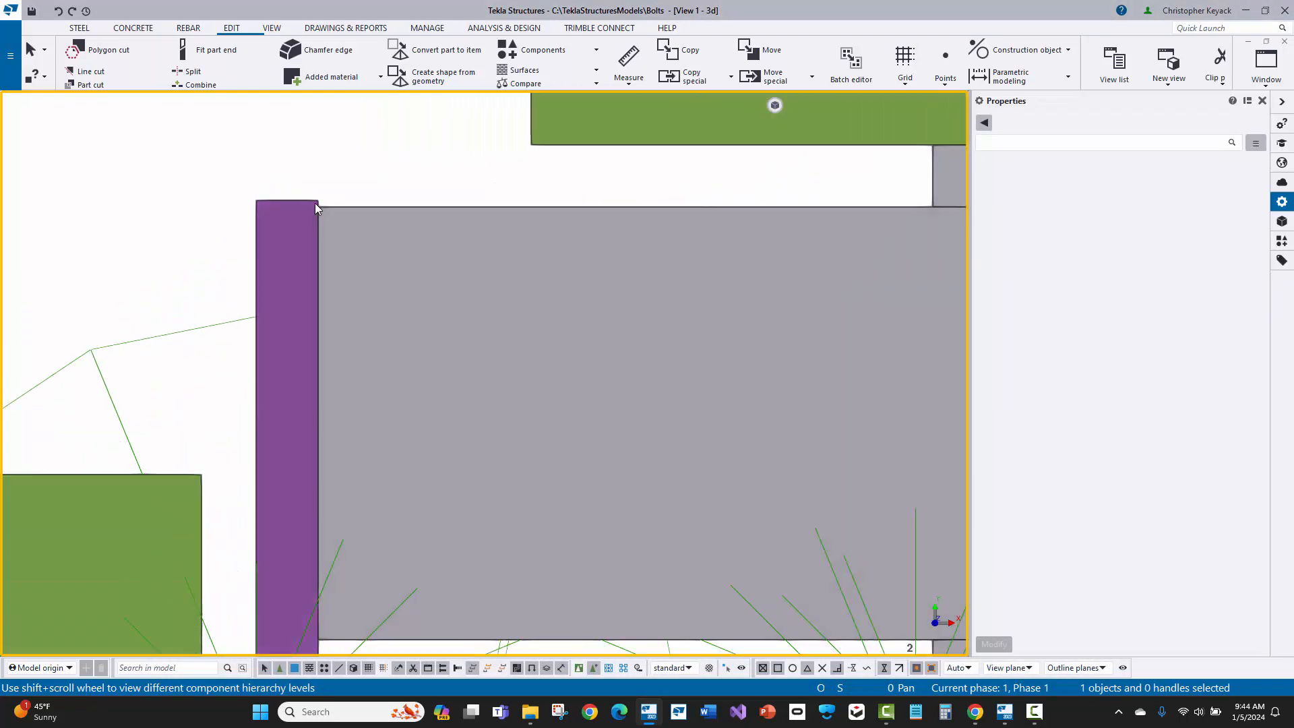
pyautogui.scroll(2, 320, 211)
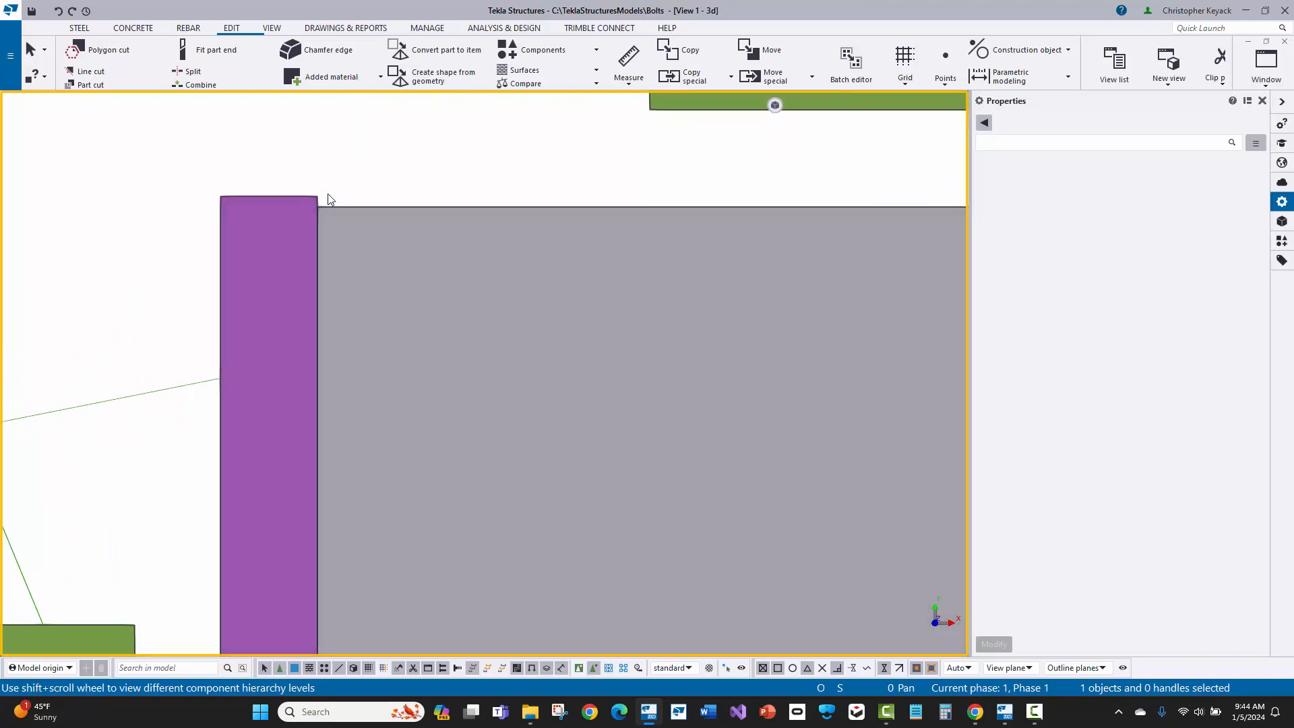
pyautogui.scroll(-3, 358, 163)
pyautogui.moveTo(358, 163); pyautogui.dragTo(178, 194, button='middle')
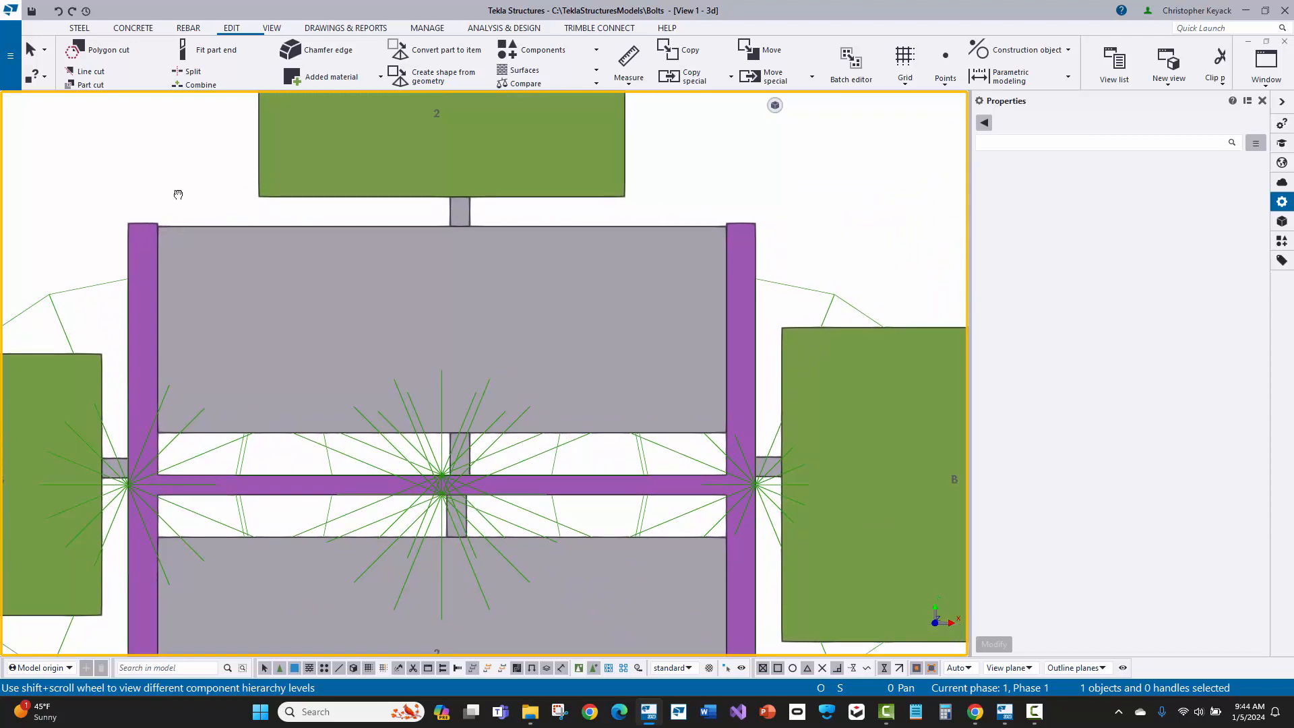
pyautogui.moveTo(178, 194); pyautogui.dragTo(239, 202, button='middle')
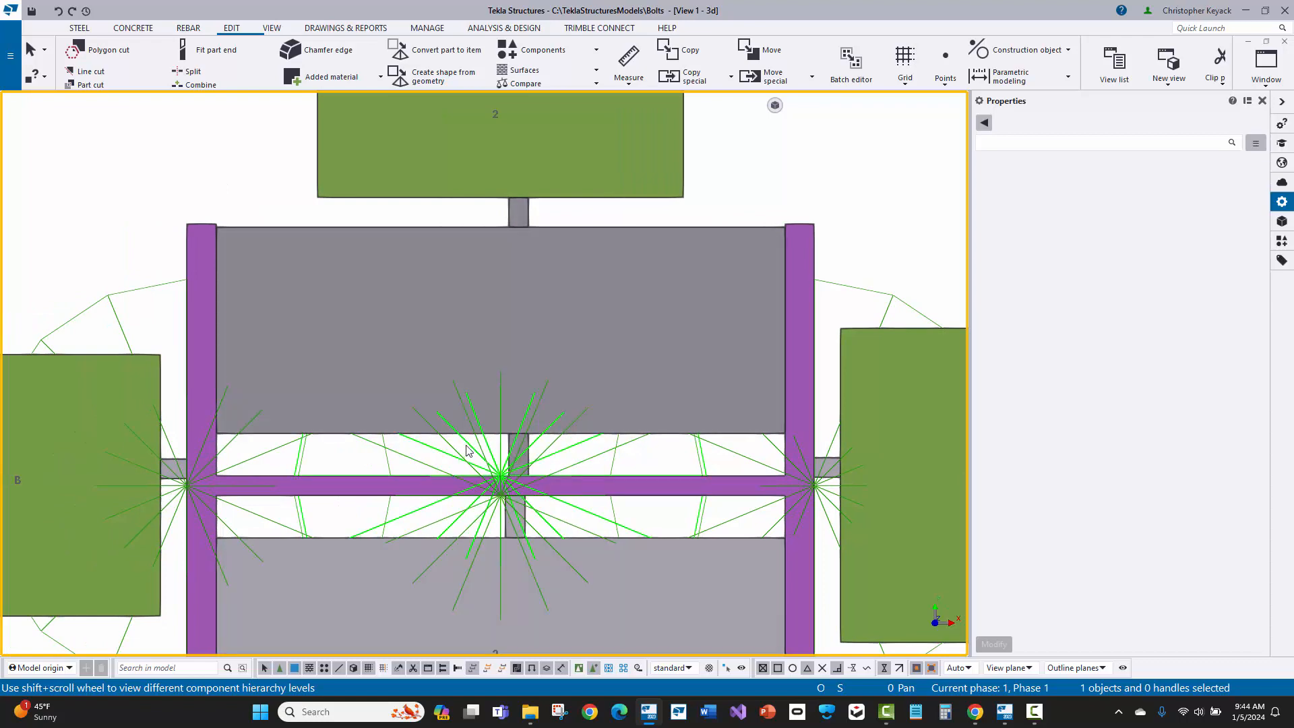
pyautogui.click(578, 670)
pyautogui.click(522, 297)
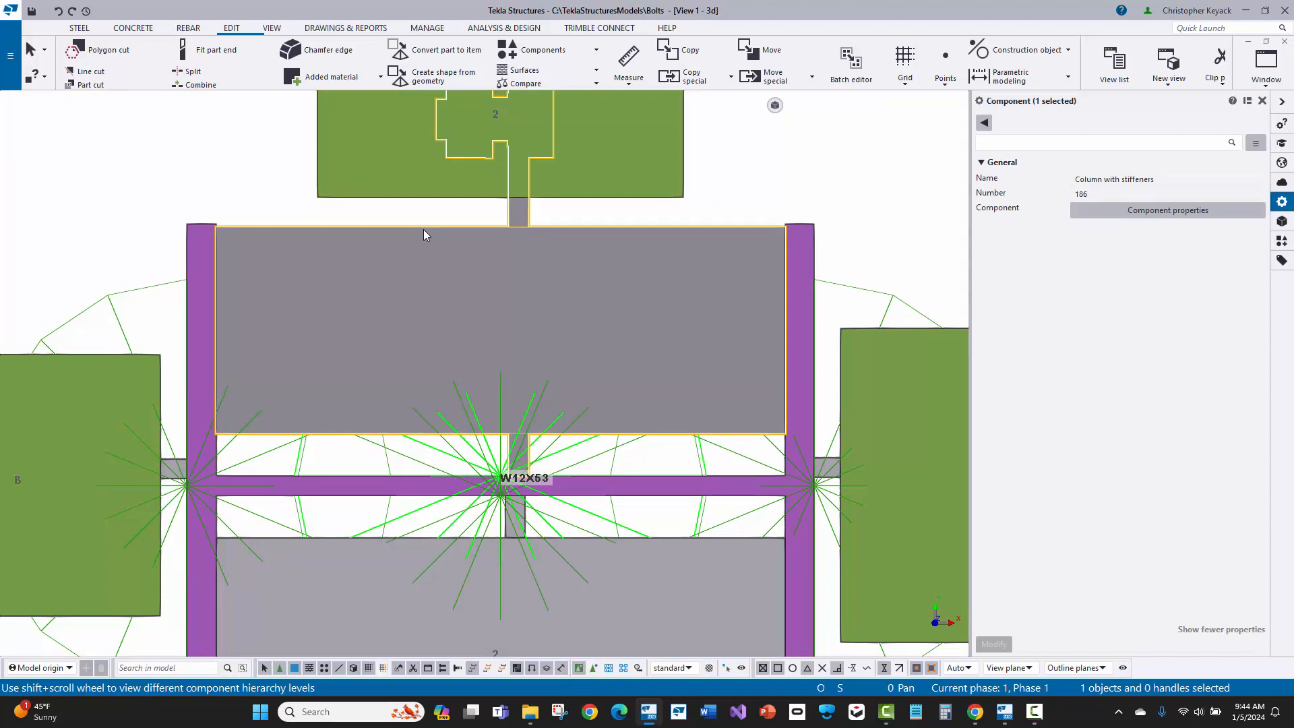
pyautogui.doubleClick(381, 232)
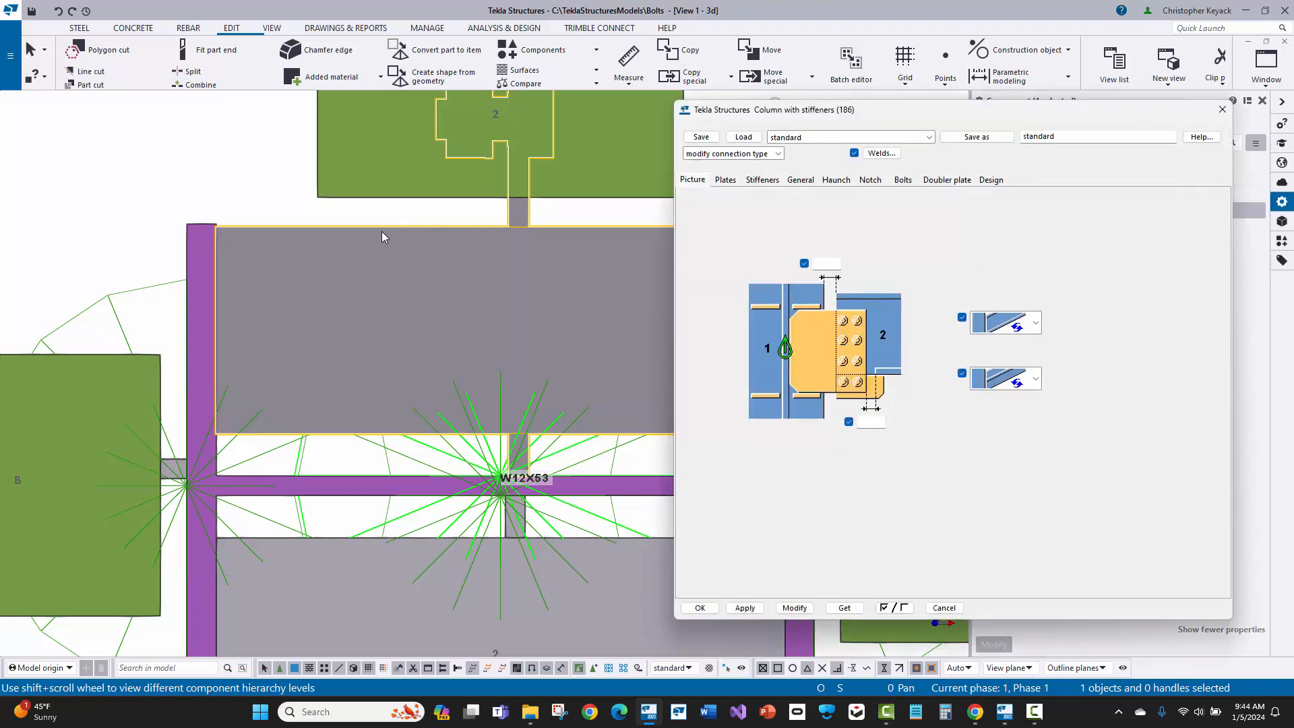
pyautogui.click(756, 180)
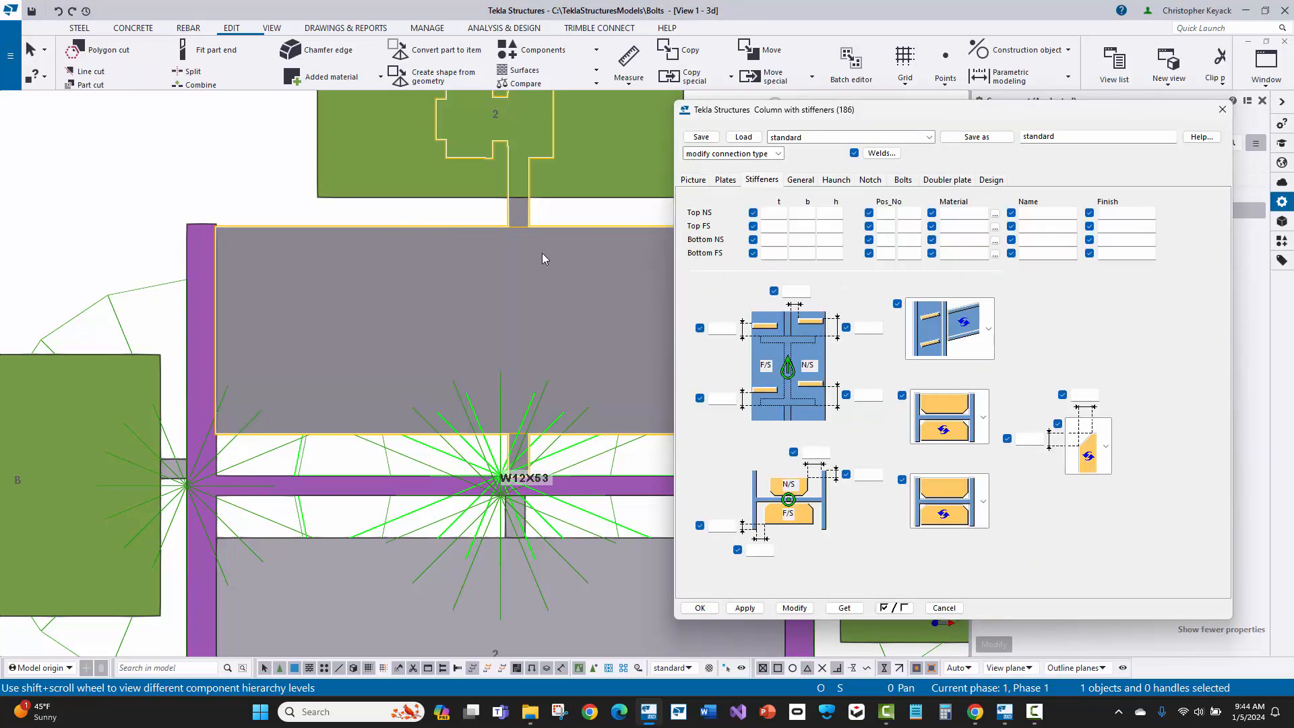
pyautogui.moveTo(443, 241); pyautogui.dragTo(346, 220, button='middle')
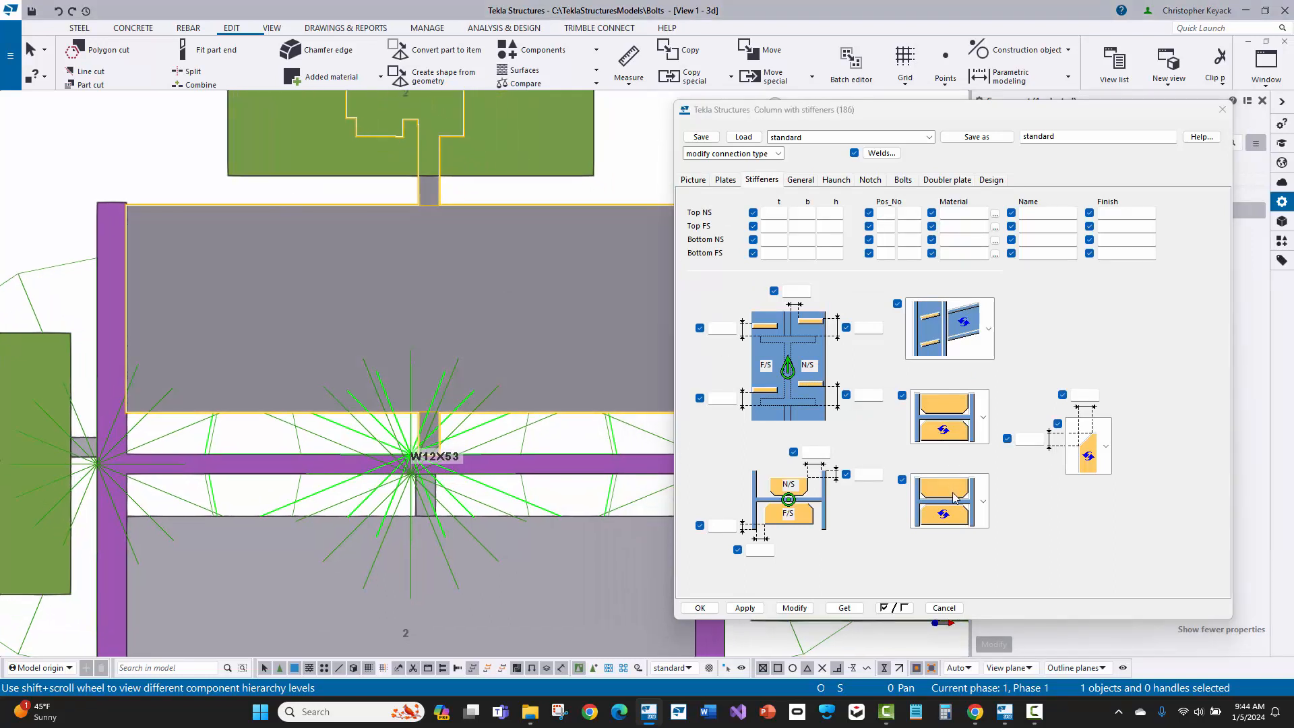
# Step: Load the Stiffeners_NS_only attributes, set the stiffener shape to chamfered corners, and modify the selected web connection
pyautogui.click(953, 488)
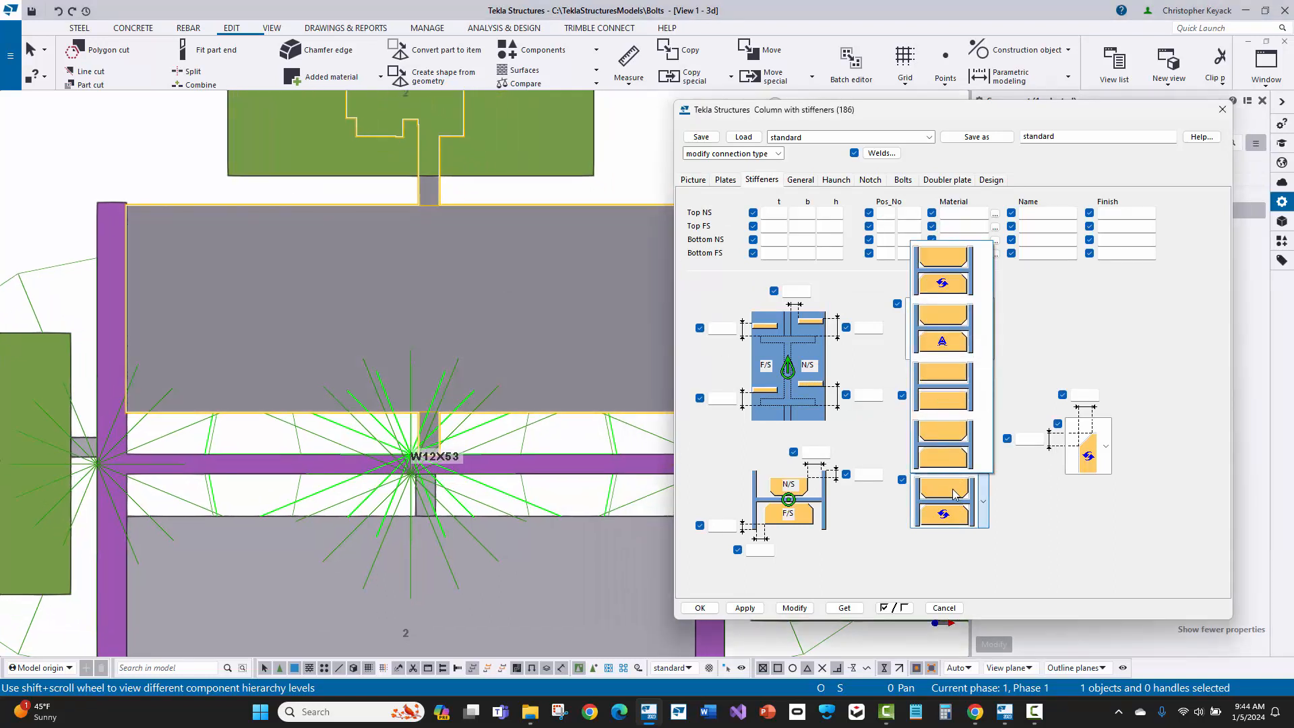
pyautogui.click(953, 493)
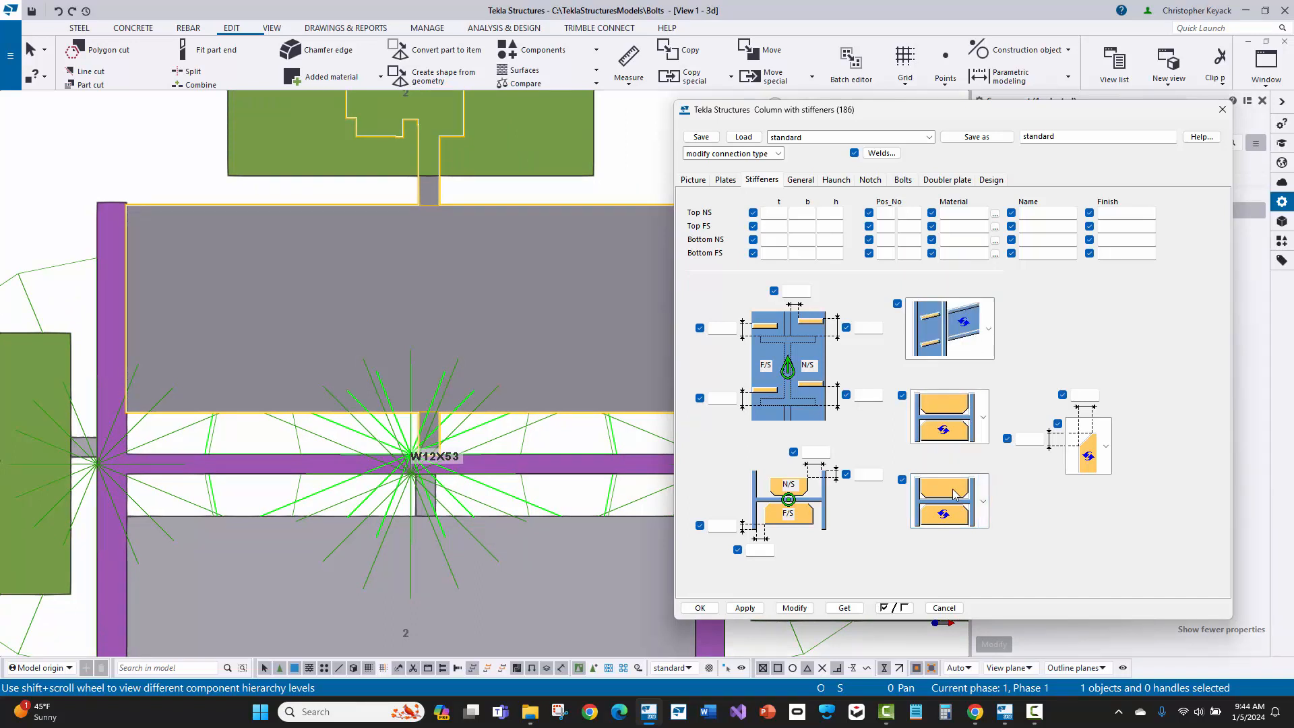
pyautogui.click(796, 139)
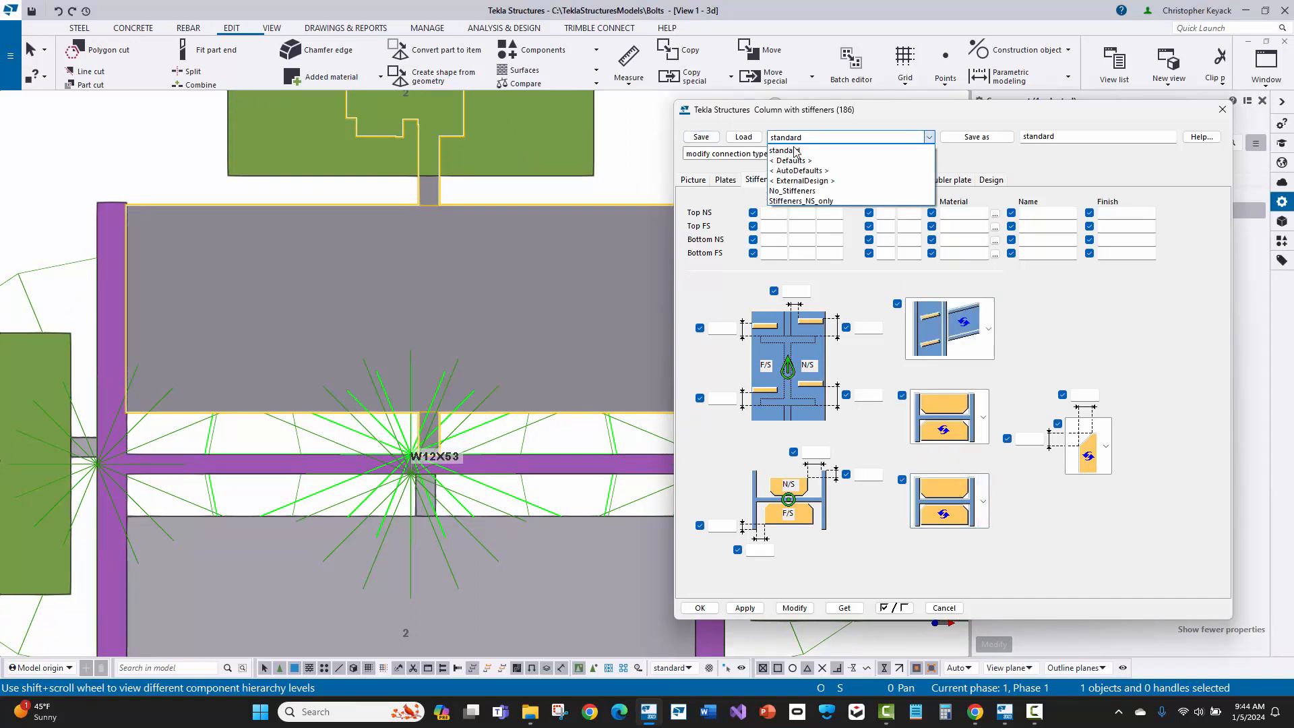
pyautogui.click(802, 200)
pyautogui.click(743, 137)
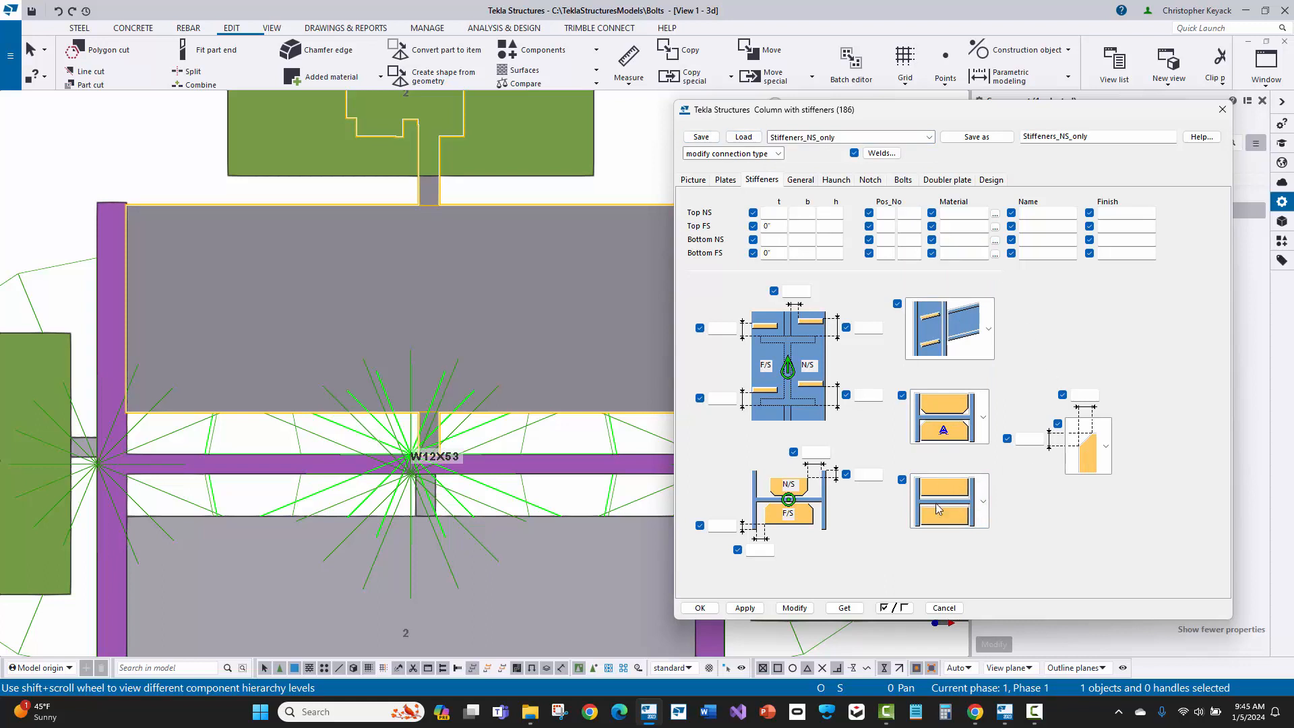
pyautogui.click(968, 520)
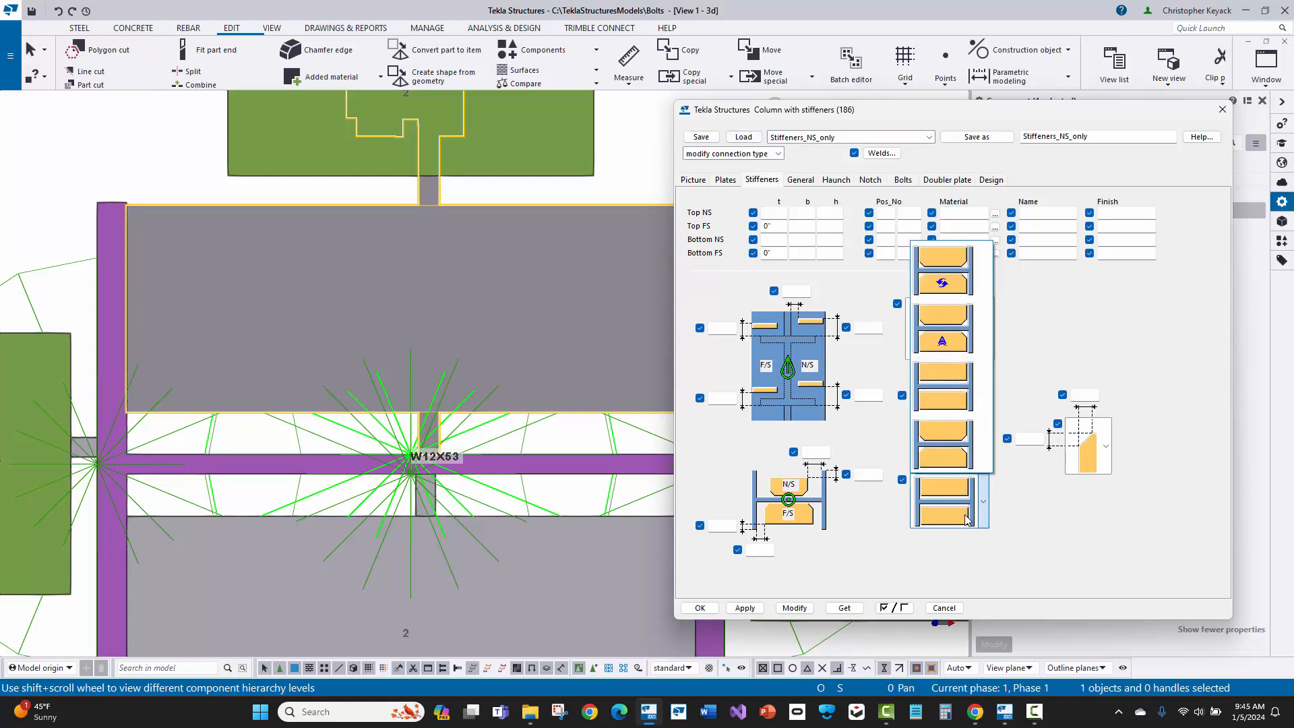
pyautogui.click(955, 445)
pyautogui.click(801, 610)
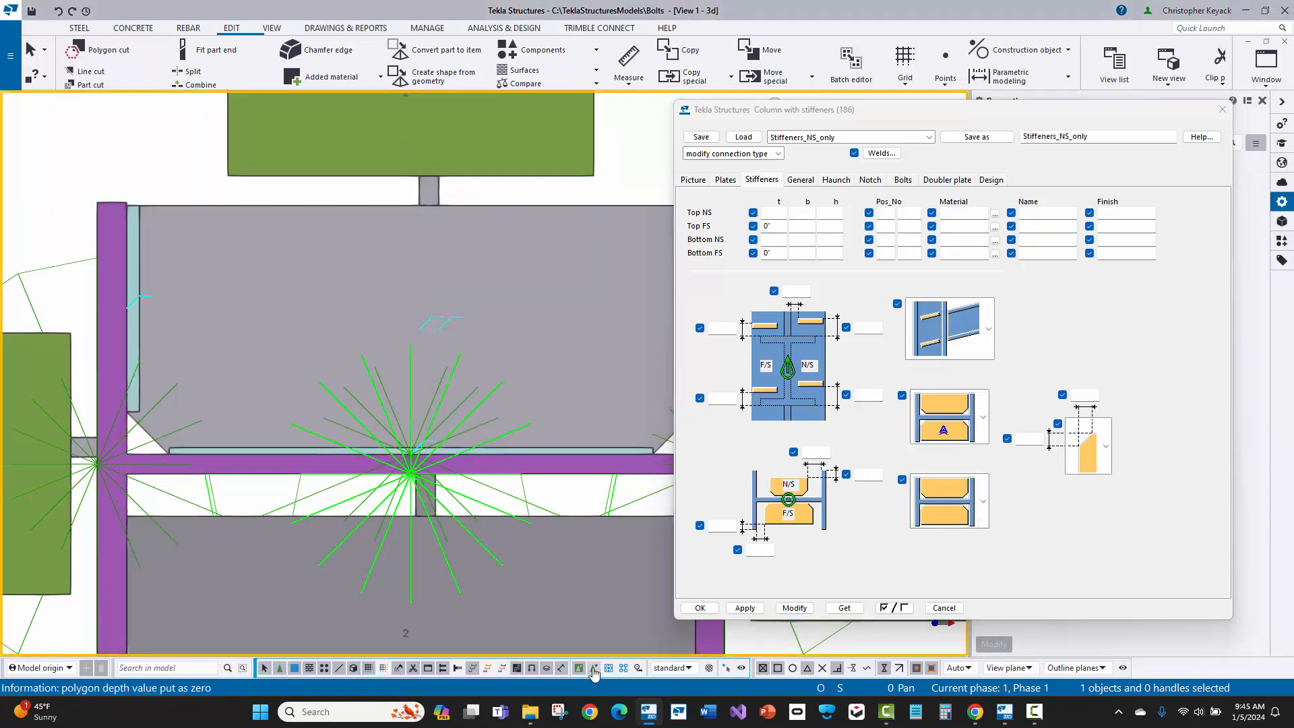
# Step: Inquire the modified chamfered stiffener plate on the upper side of the column web to check its profile
pyautogui.click(177, 214)
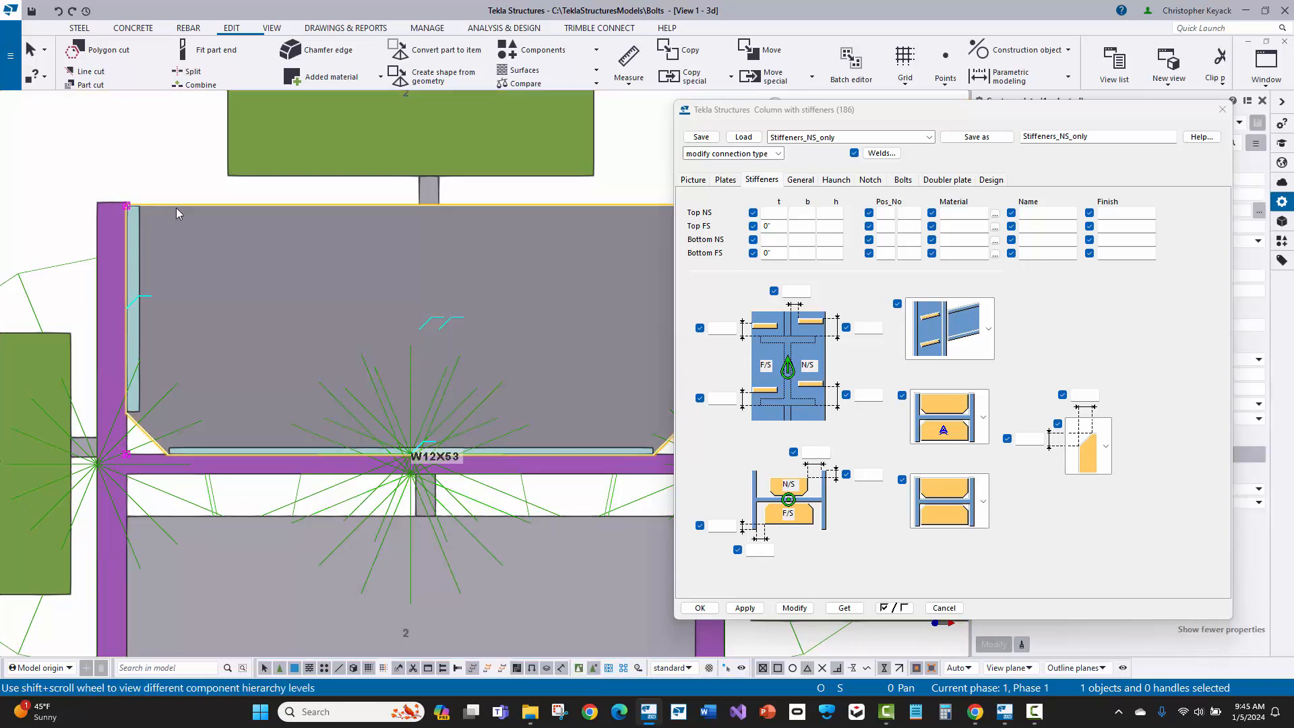
pyautogui.rightClick(176, 213)
pyautogui.moveTo(230, 265)
pyautogui.click(358, 266)
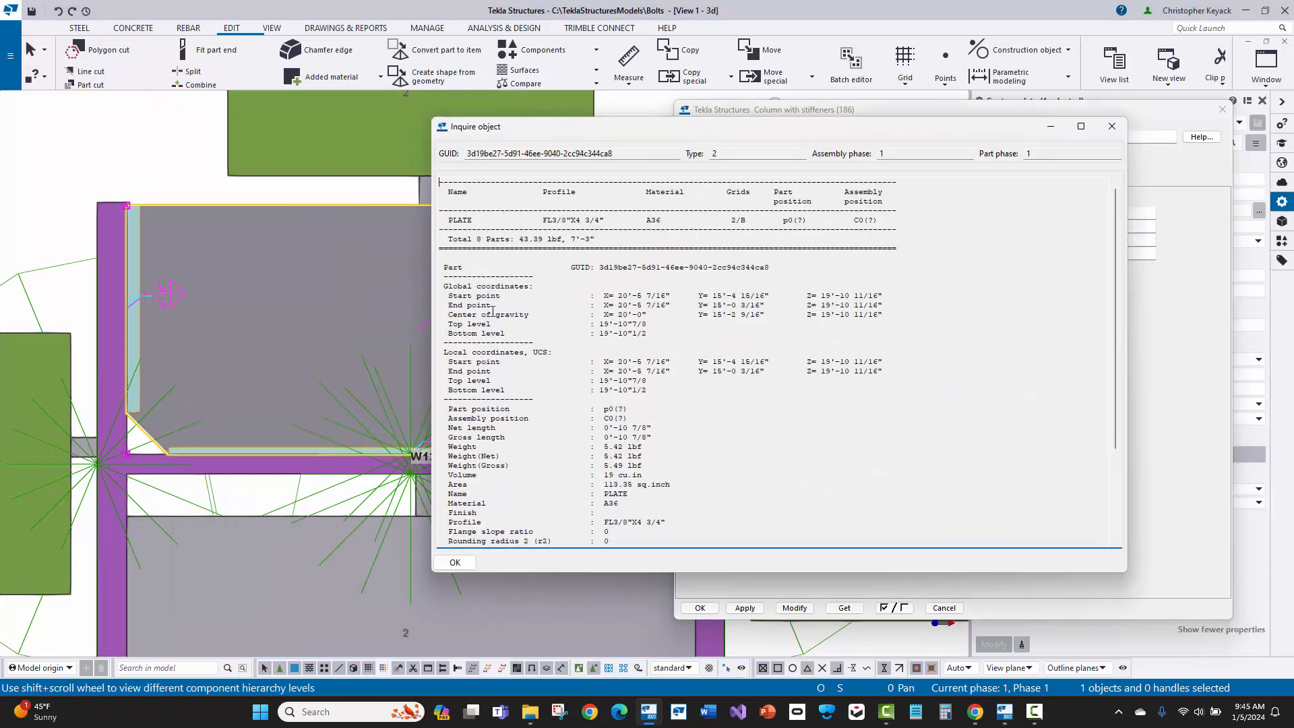
# Step: Read the stiffener plate's profile in the inquiry report and close the report
pyautogui.scroll(-4, 493, 311)
pyautogui.moveTo(677, 409); pyautogui.dragTo(610, 412)
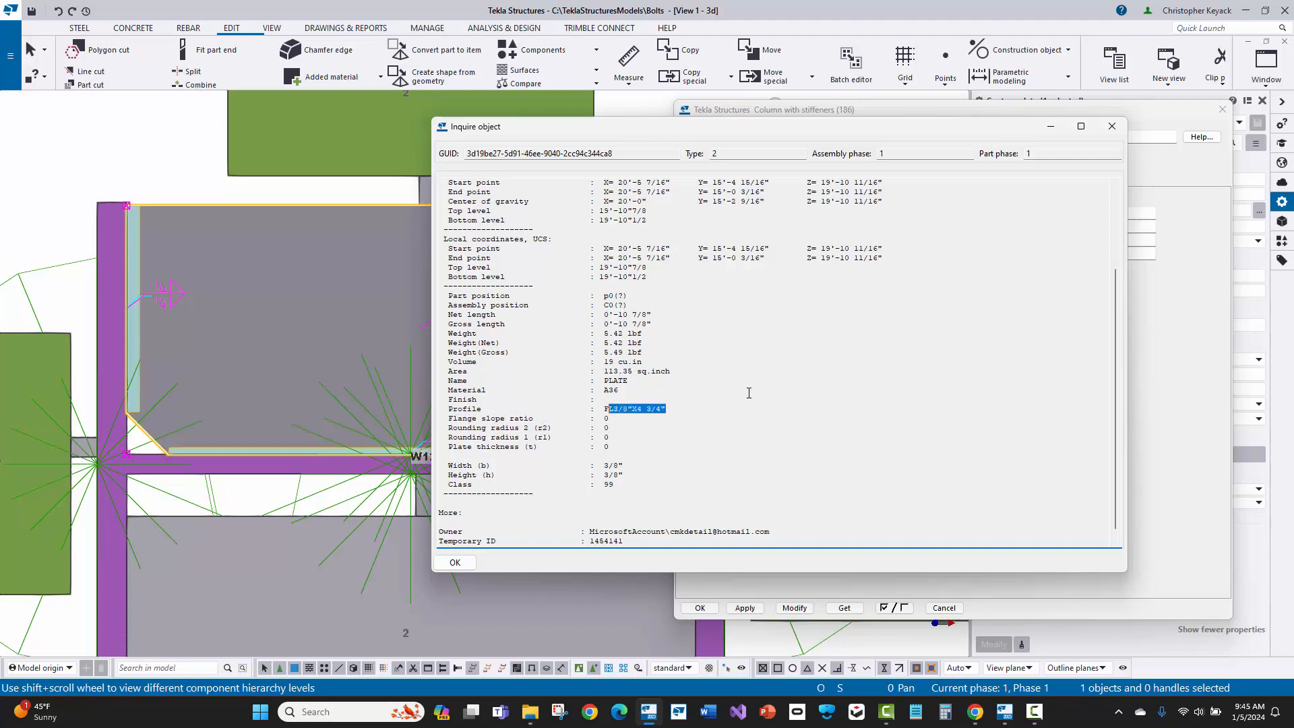
pyautogui.click(1112, 126)
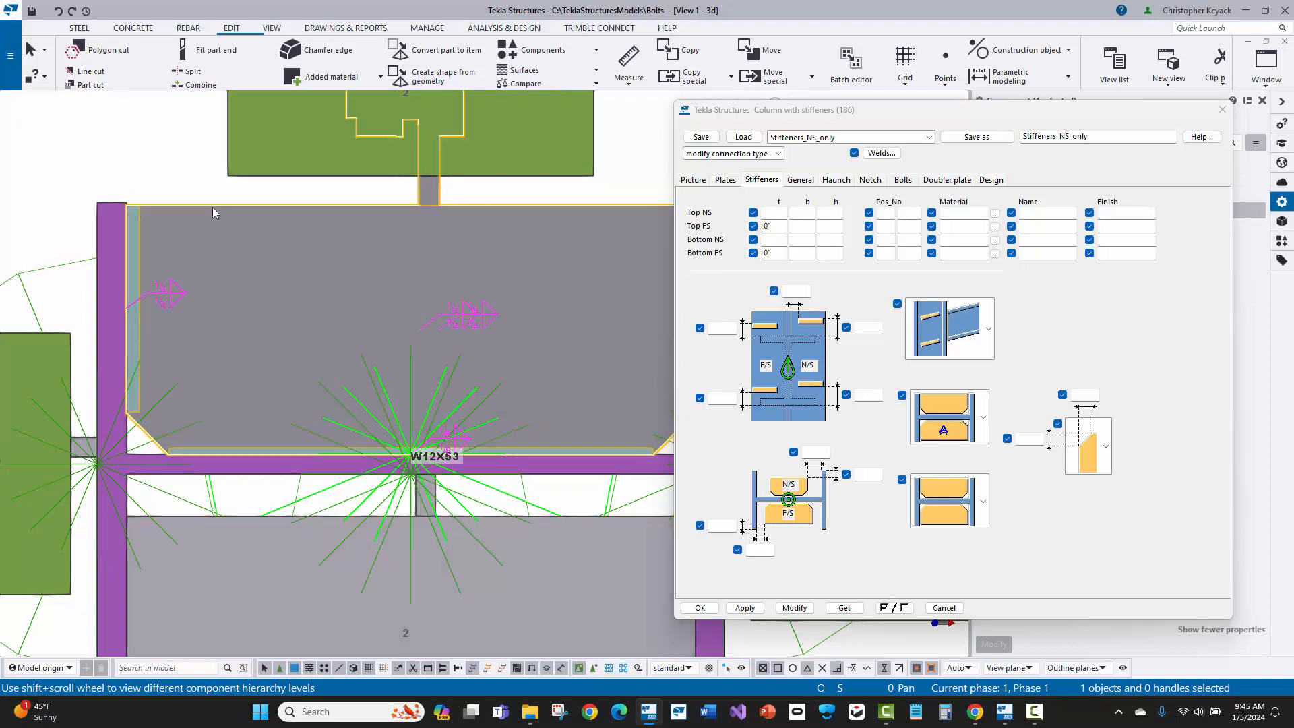
# Step: Set the stiffener shape to rectangular plates without chamfers and modify the web connection on the upper side of the column
pyautogui.click(971, 509)
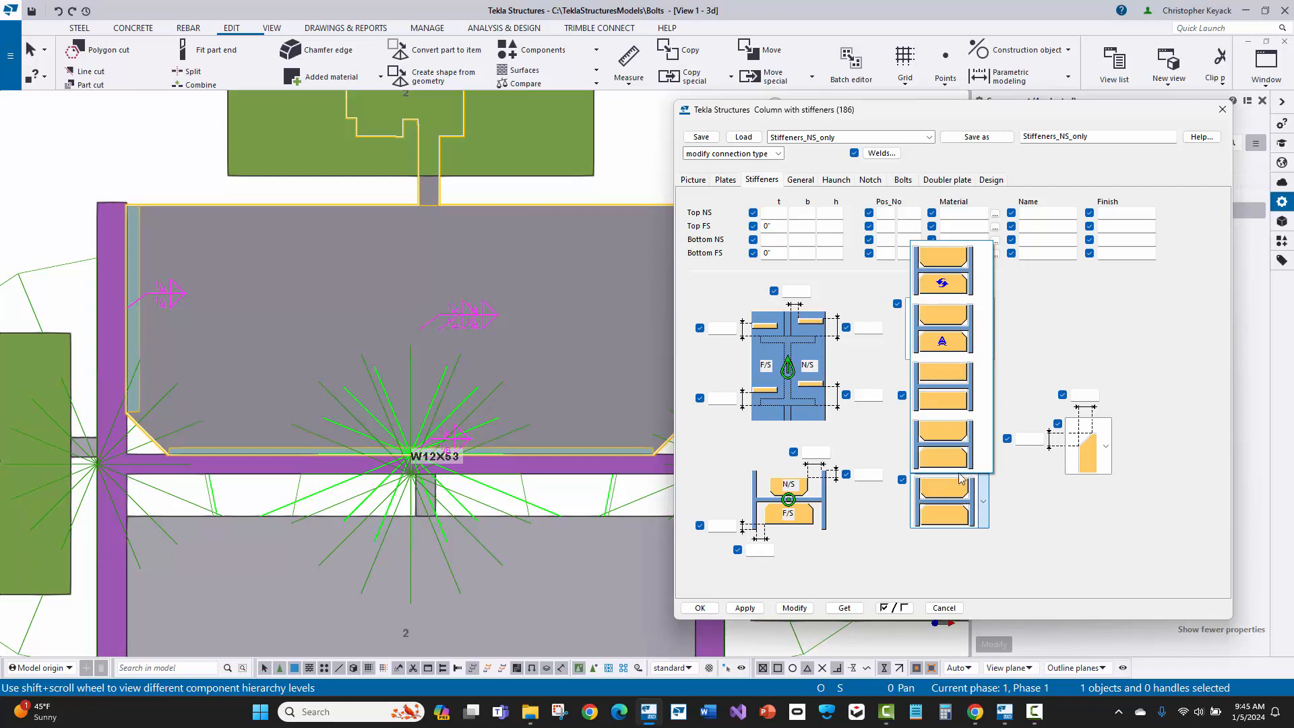
pyautogui.click(939, 393)
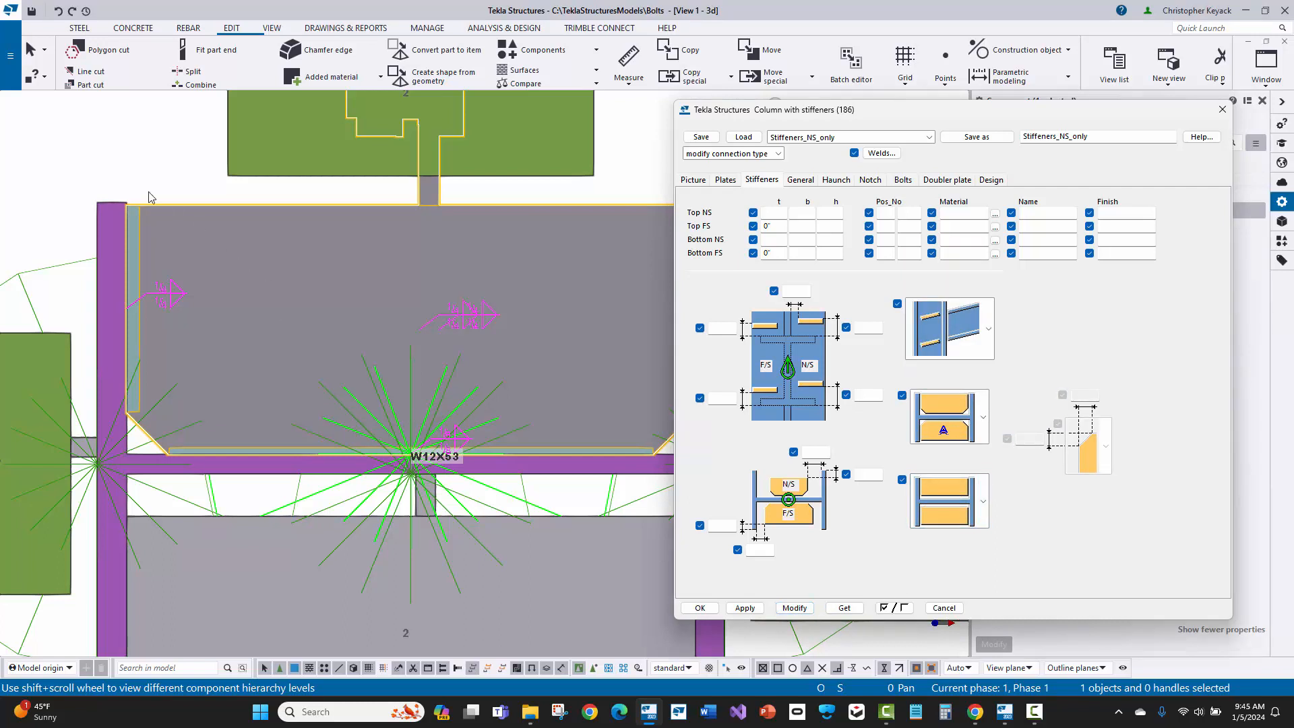
pyautogui.click(137, 169)
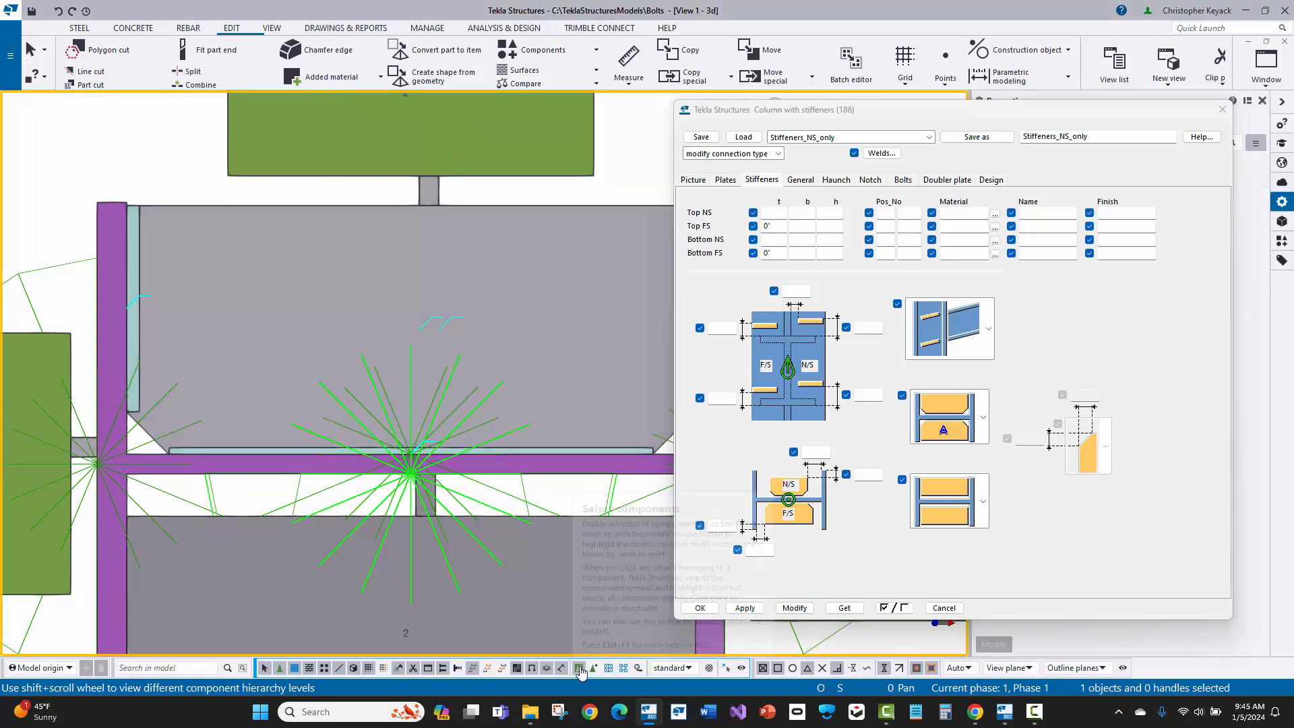
pyautogui.click(579, 667)
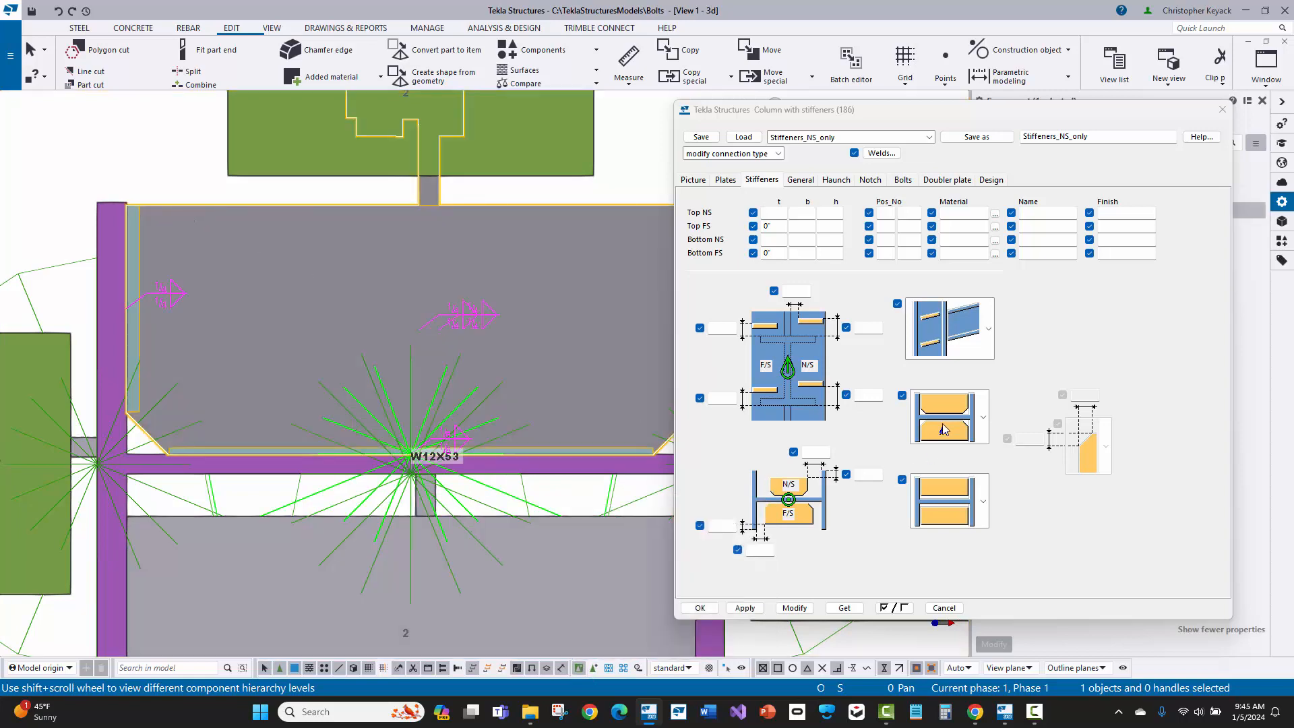
pyautogui.click(795, 609)
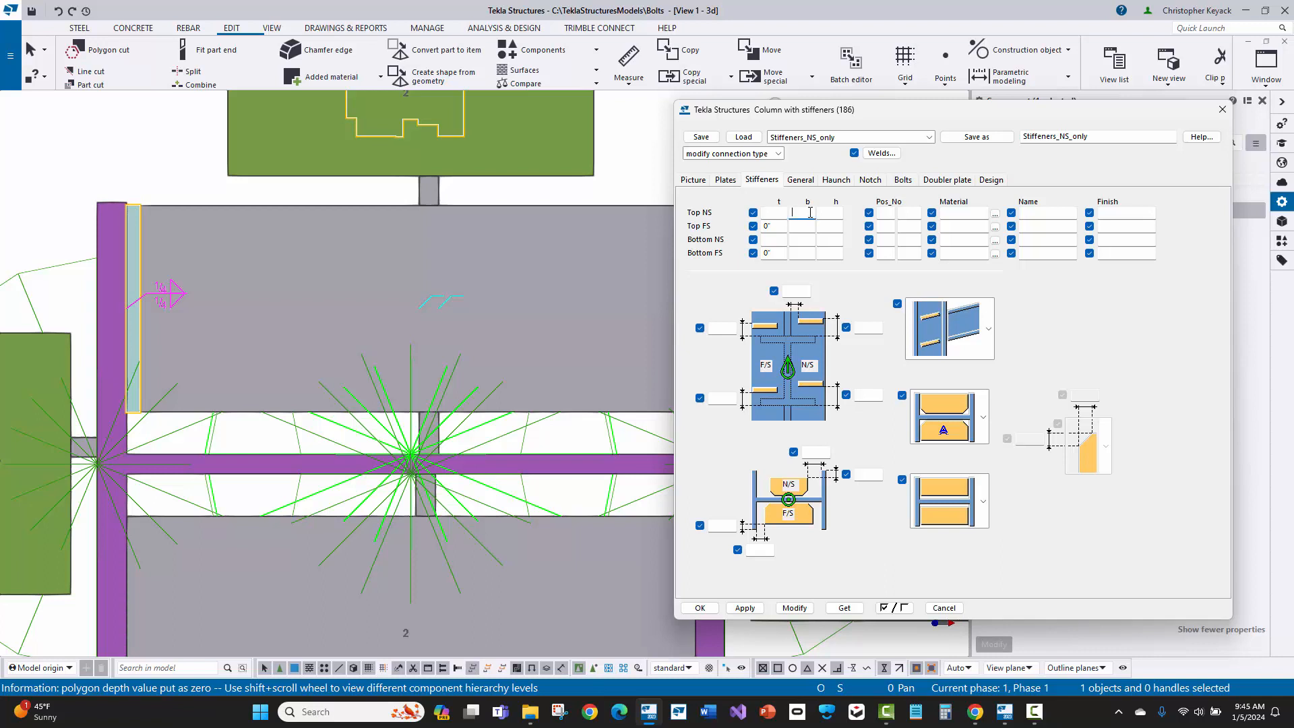
# Step: Set the width b of the Top NS and Bottom NS stiffeners to 4" and modify the connection
pyautogui.click(804, 241)
pyautogui.write('4')
pyautogui.click(795, 608)
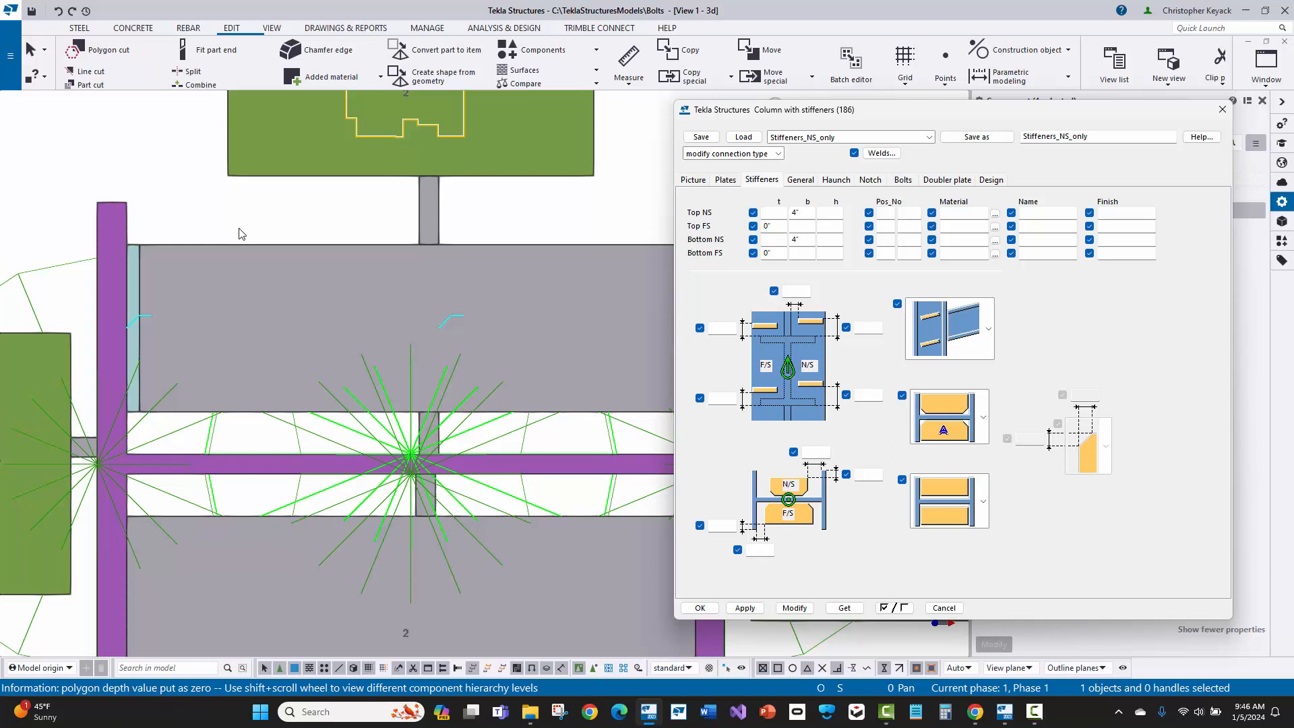
# Step: Set the near-side and far-side stiffener edge distances from the column flange edge to 0" and modify the connection
pyautogui.click(863, 476)
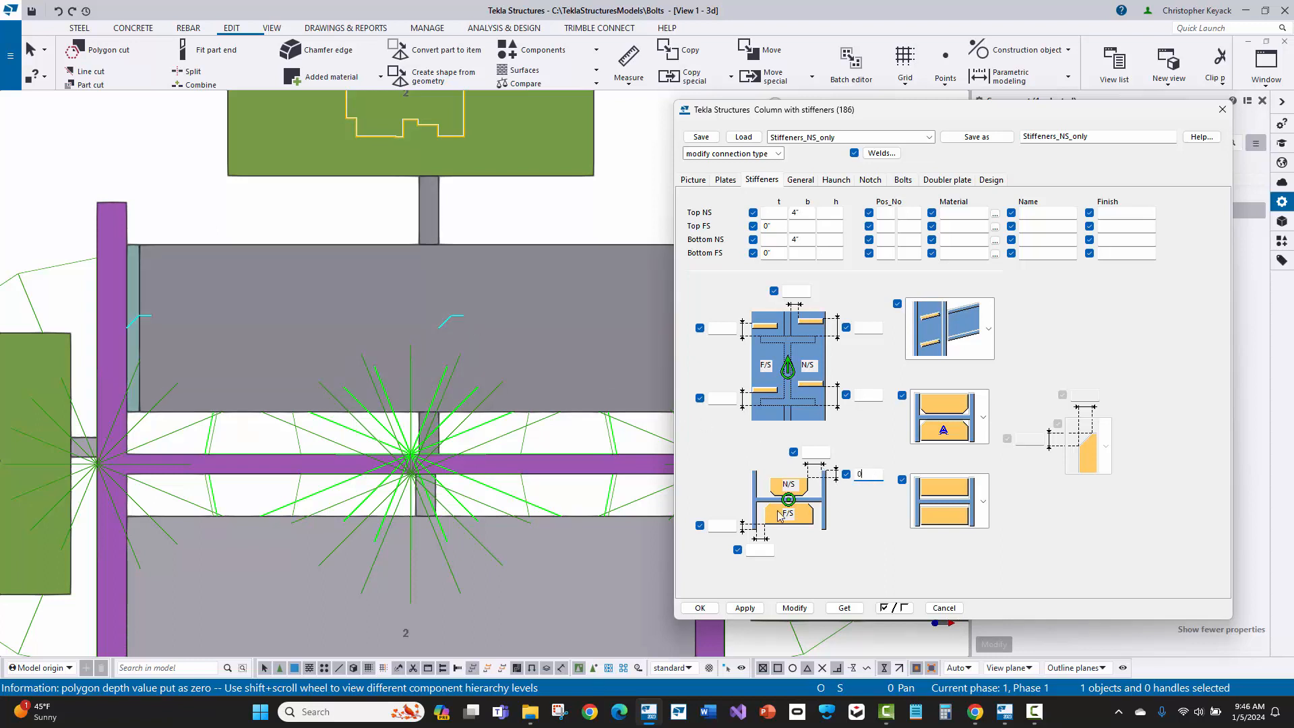
pyautogui.click(723, 526)
pyautogui.write('0')
pyautogui.click(793, 609)
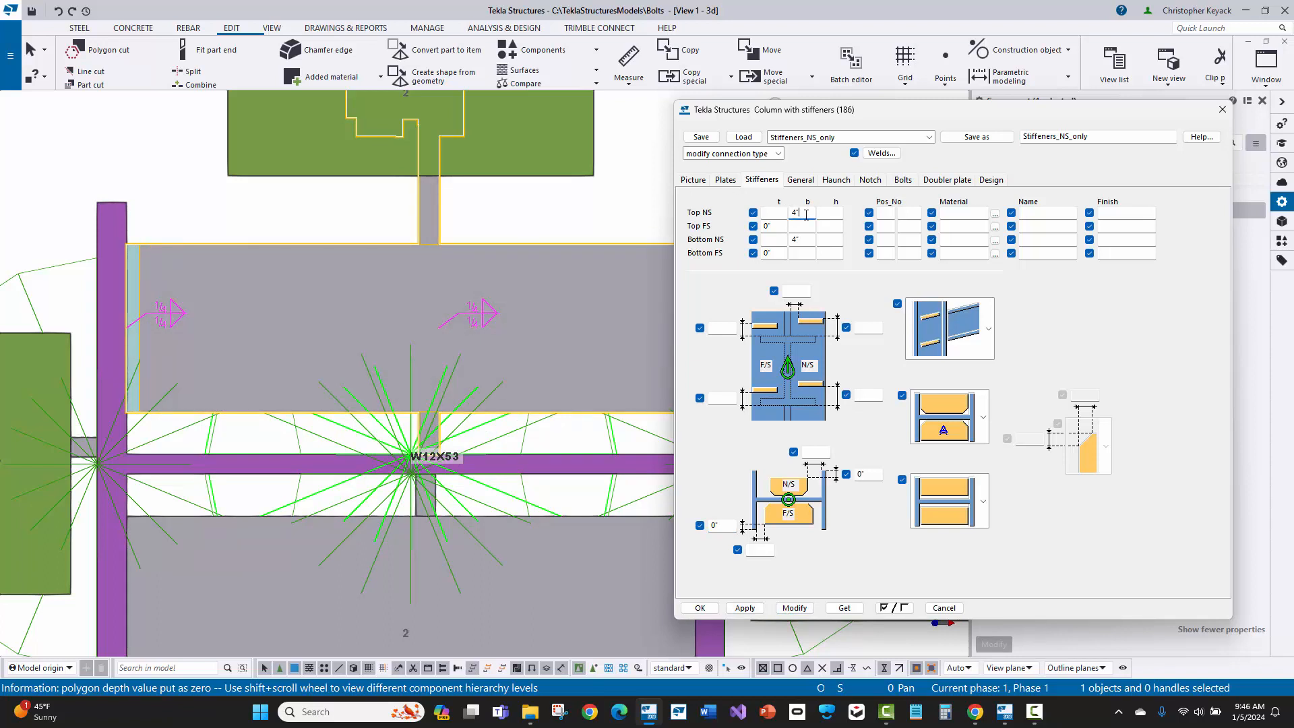
# Step: Set the width b of the Top NS and Bottom NS stiffeners to 4"13/16 and modify the connection
pyautogui.write('/16')
pyautogui.click(807, 238)
pyautogui.write('13/16')
pyautogui.click(794, 608)
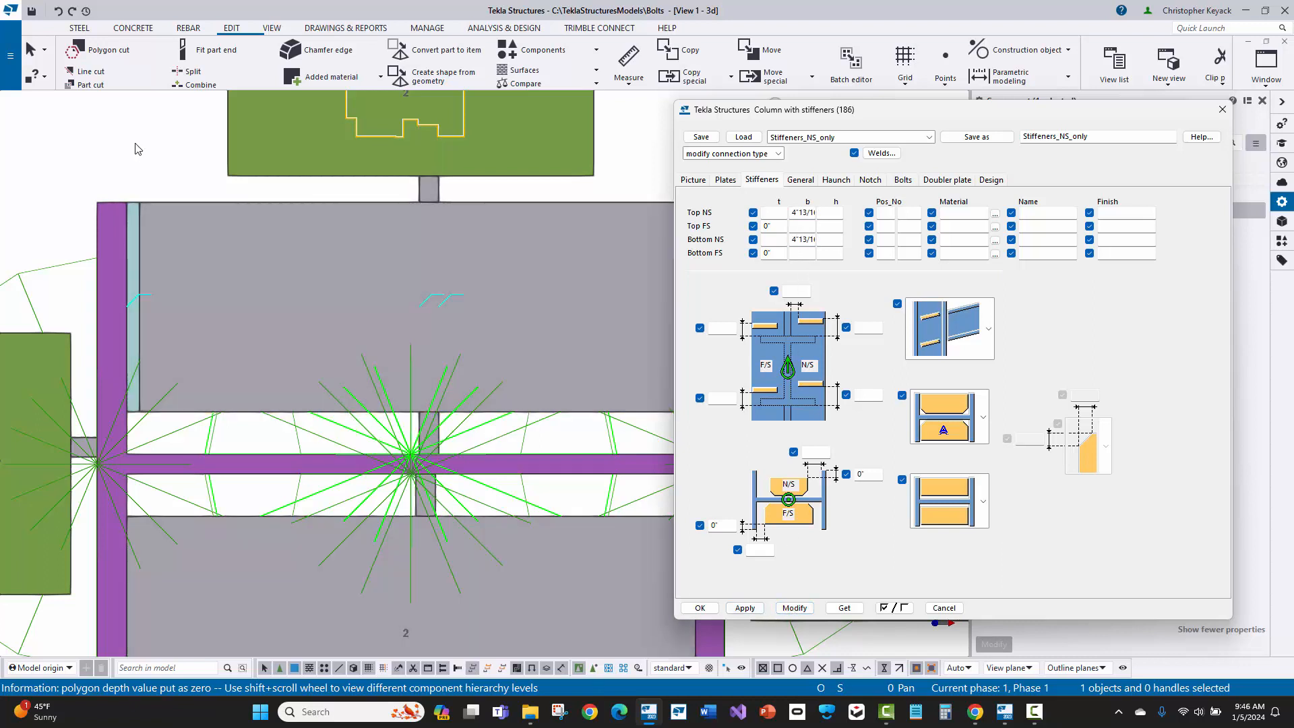
# Step: Inquire the widened rectangular stiffener plate on the upper side of the web, check its profile, and close the report
pyautogui.click(138, 148)
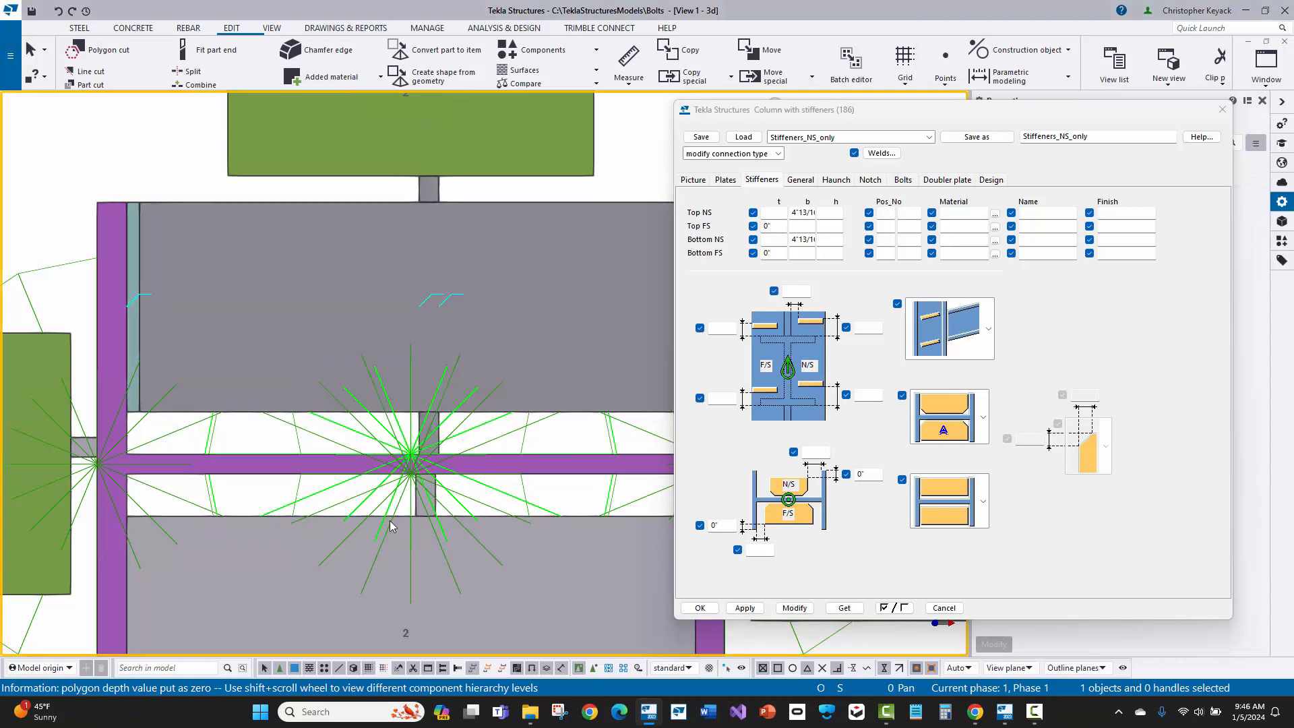
pyautogui.click(174, 210)
pyautogui.rightClick(174, 210)
pyautogui.moveTo(223, 268)
pyautogui.click(363, 268)
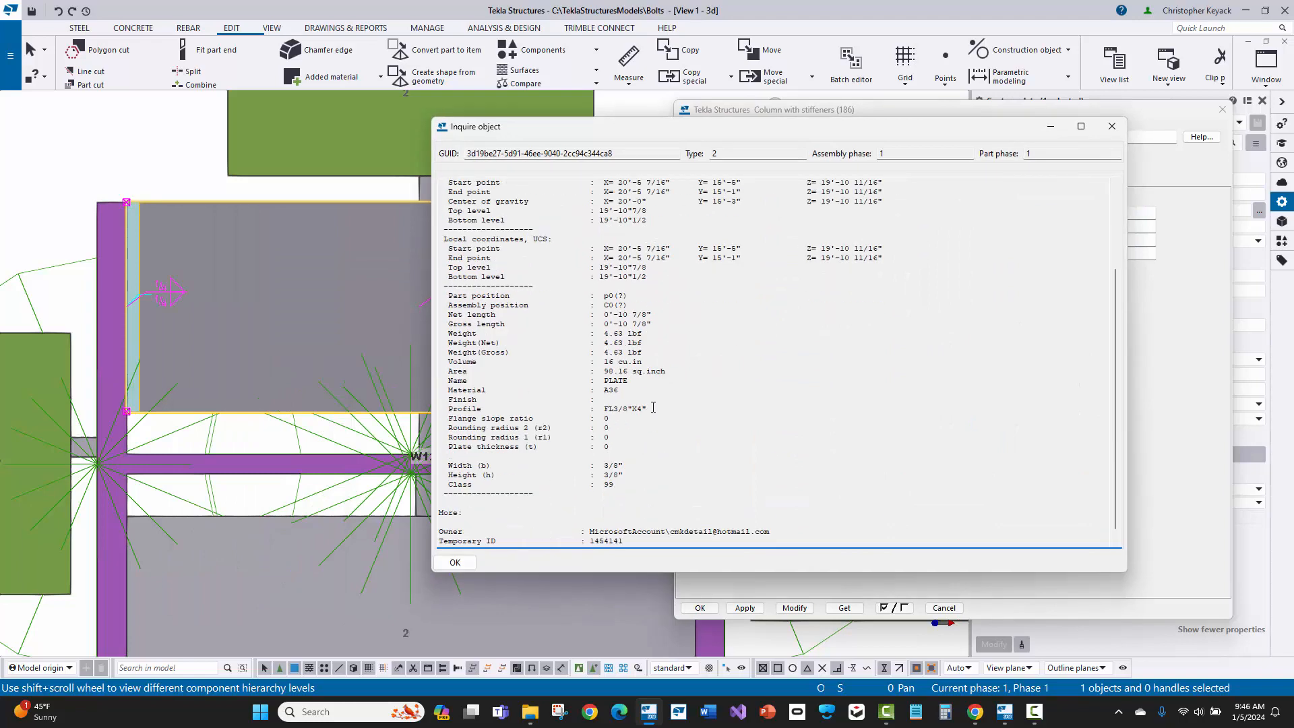
pyautogui.moveTo(653, 407); pyautogui.dragTo(593, 412)
pyautogui.click(1113, 126)
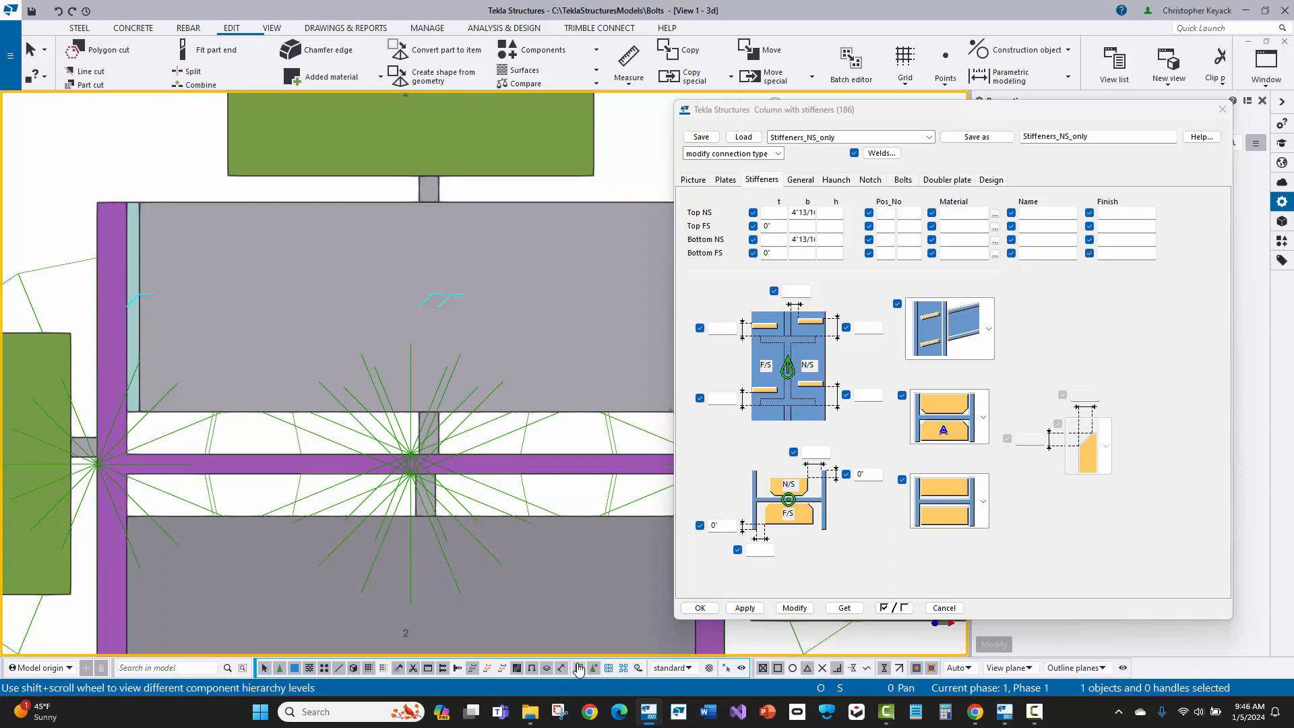
pyautogui.click(952, 493)
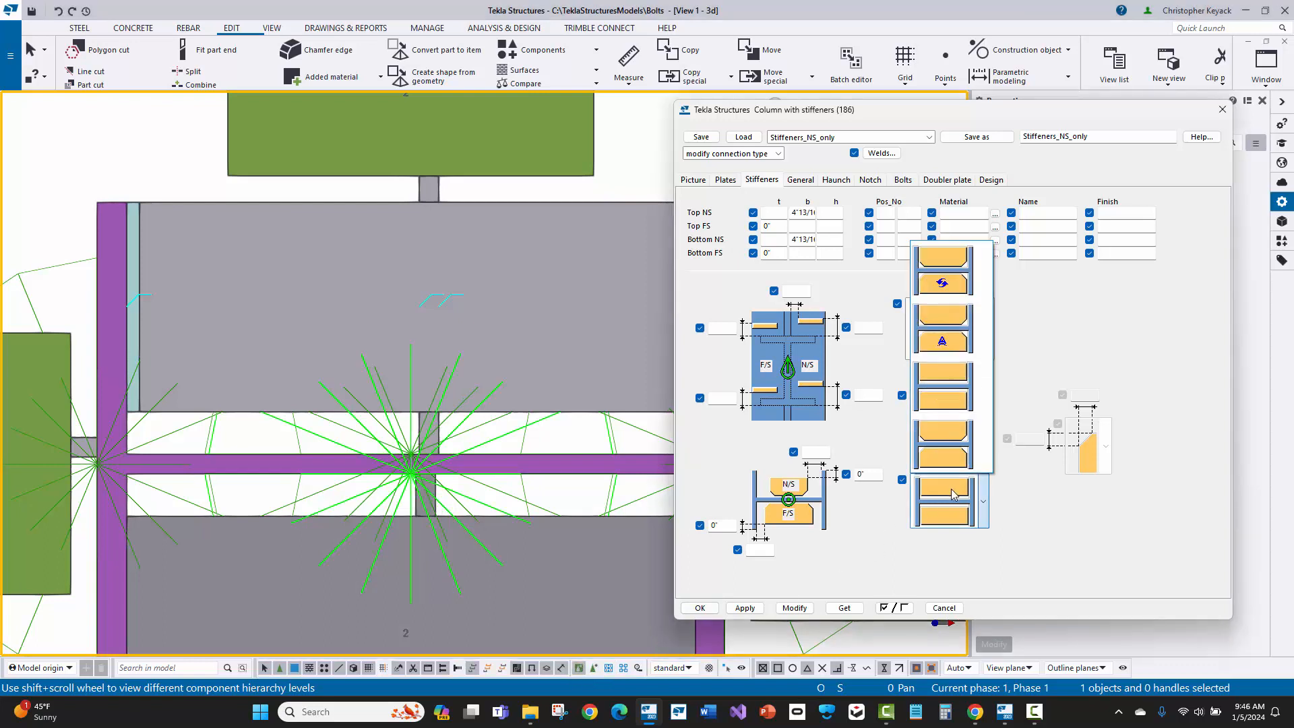
pyautogui.click(931, 518)
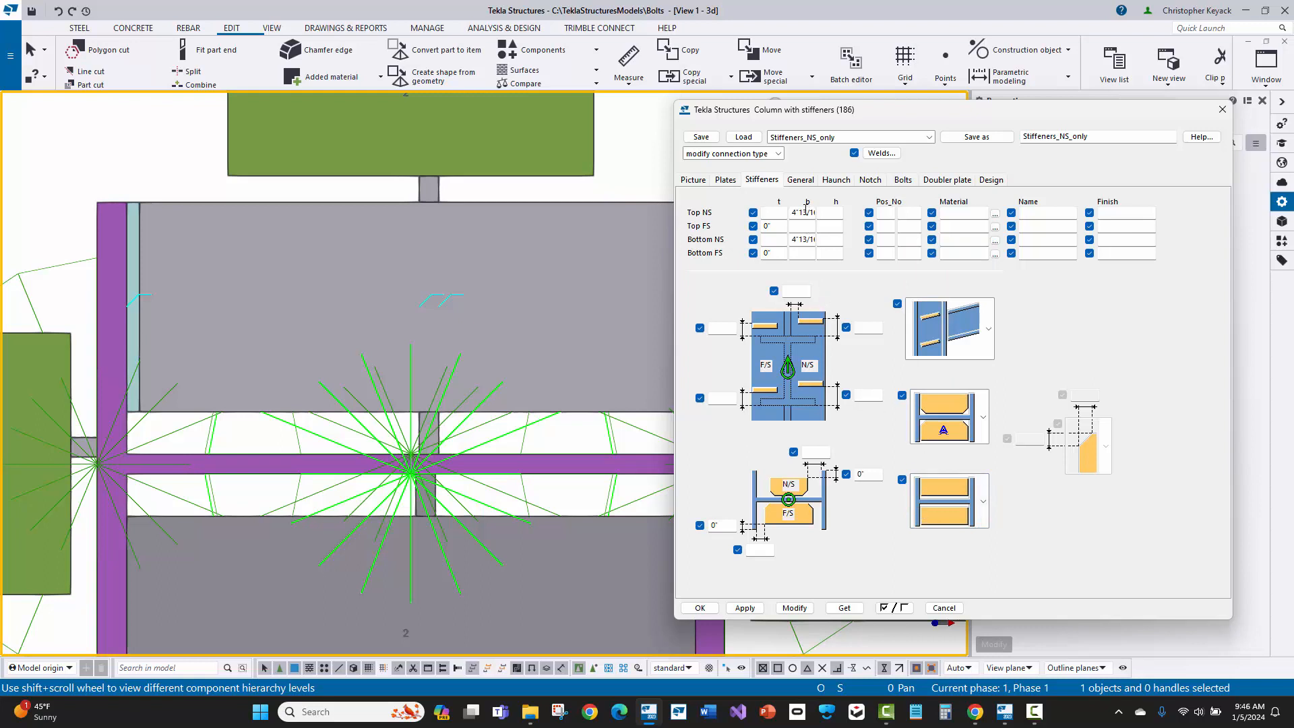
pyautogui.click(154, 148)
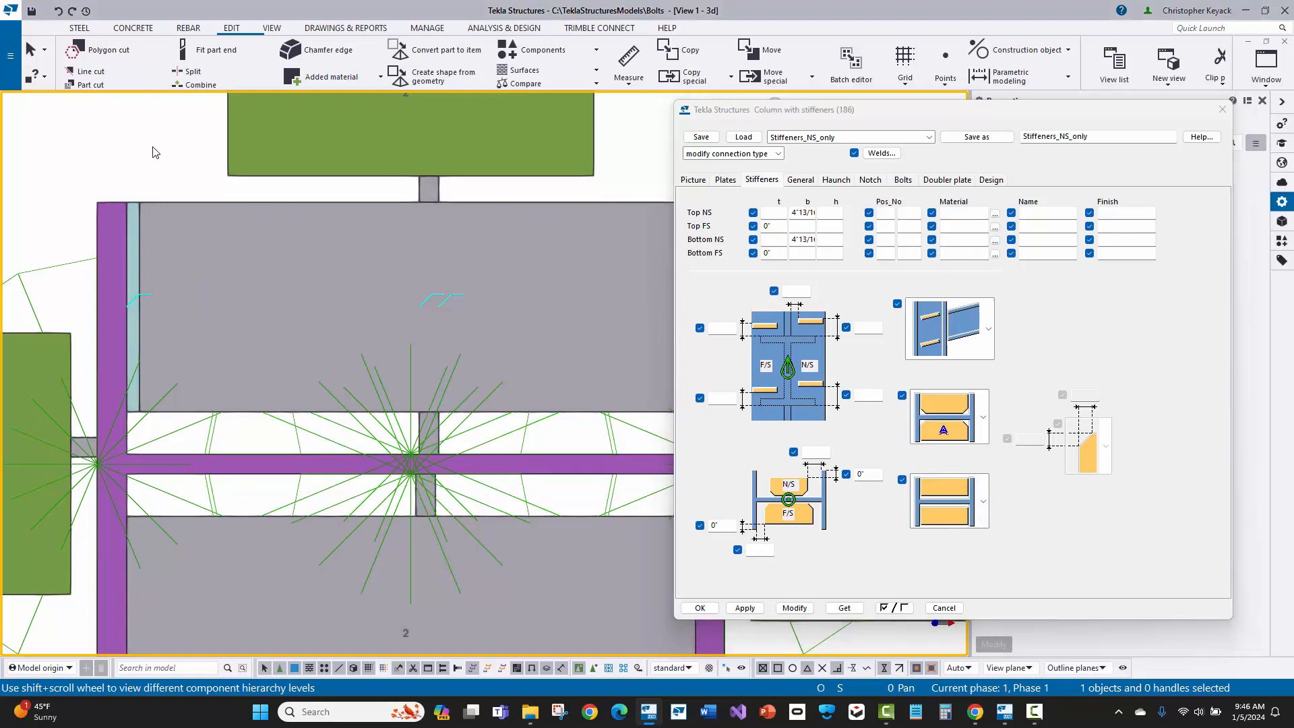
# Step: Measure the distance from the column flange tip to the face of the web along the flange's inner side
pyautogui.click(627, 59)
pyautogui.click(127, 202)
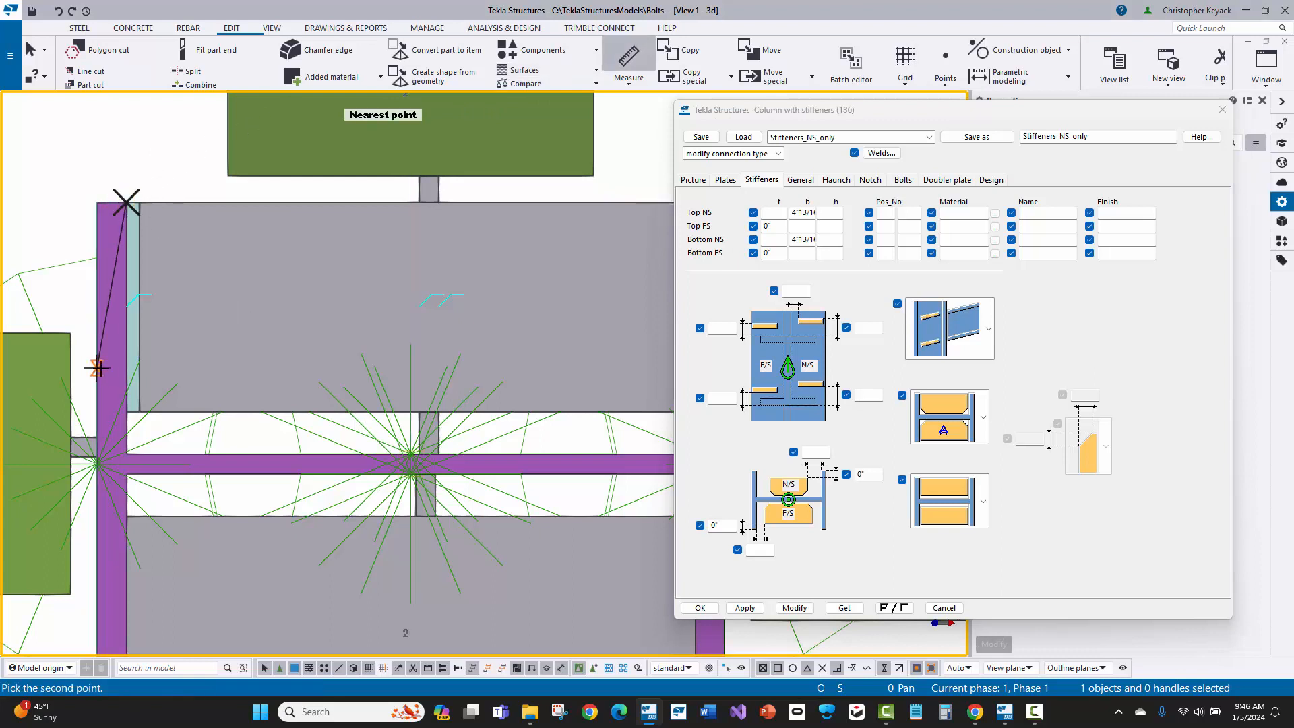
pyautogui.click(129, 452)
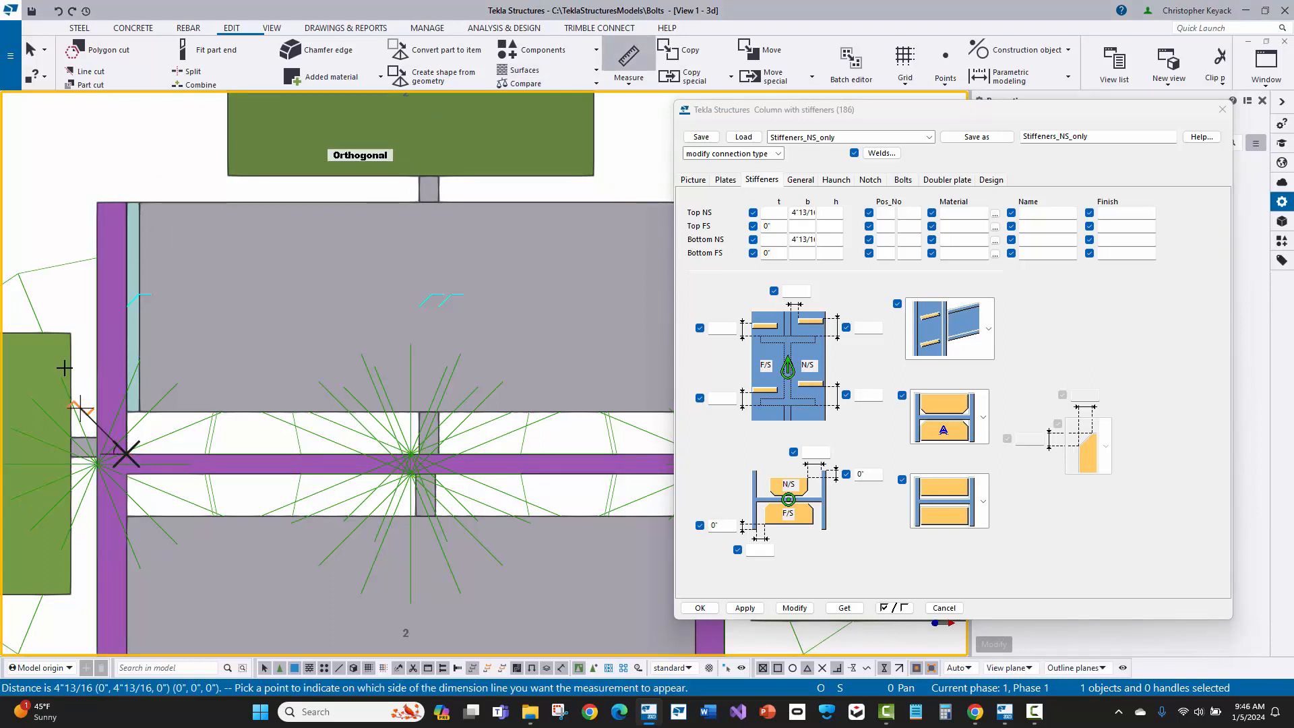
pyautogui.click(43, 203)
pyautogui.moveTo(109, 288); pyautogui.dragTo(284, 308, button='middle')
pyautogui.rightClick(132, 224)
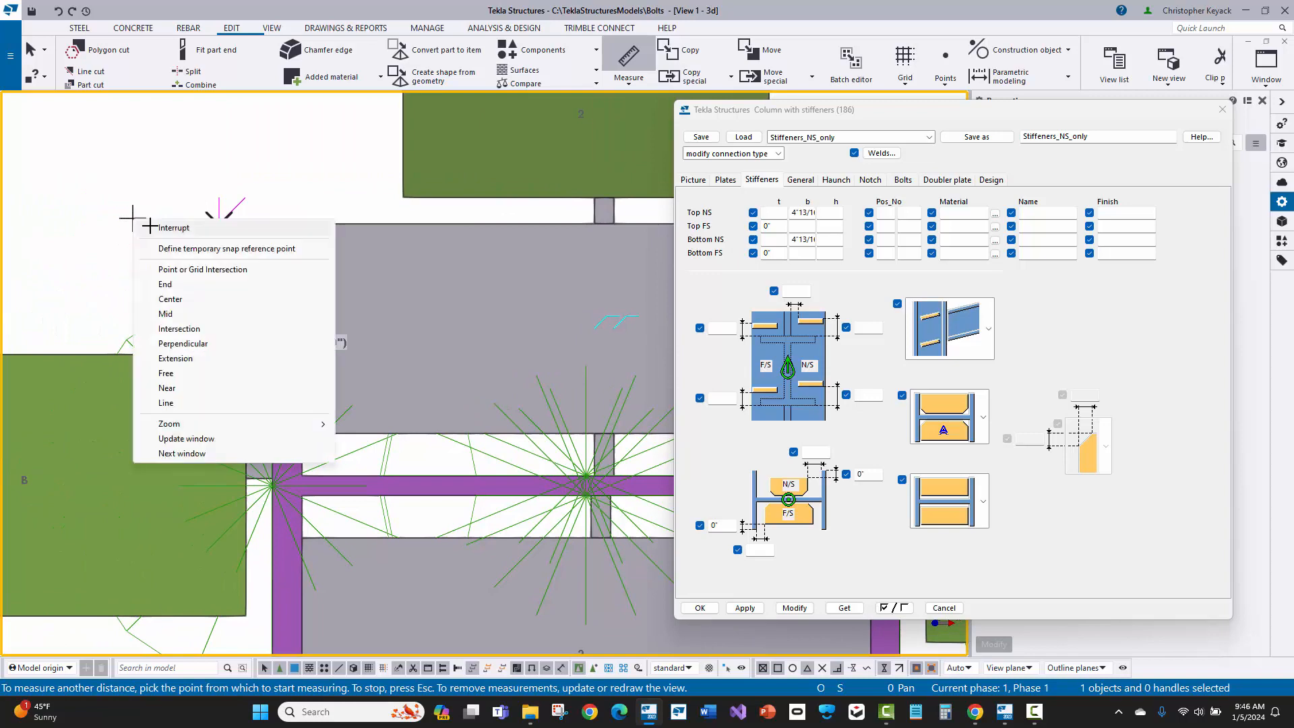
pyautogui.click(157, 228)
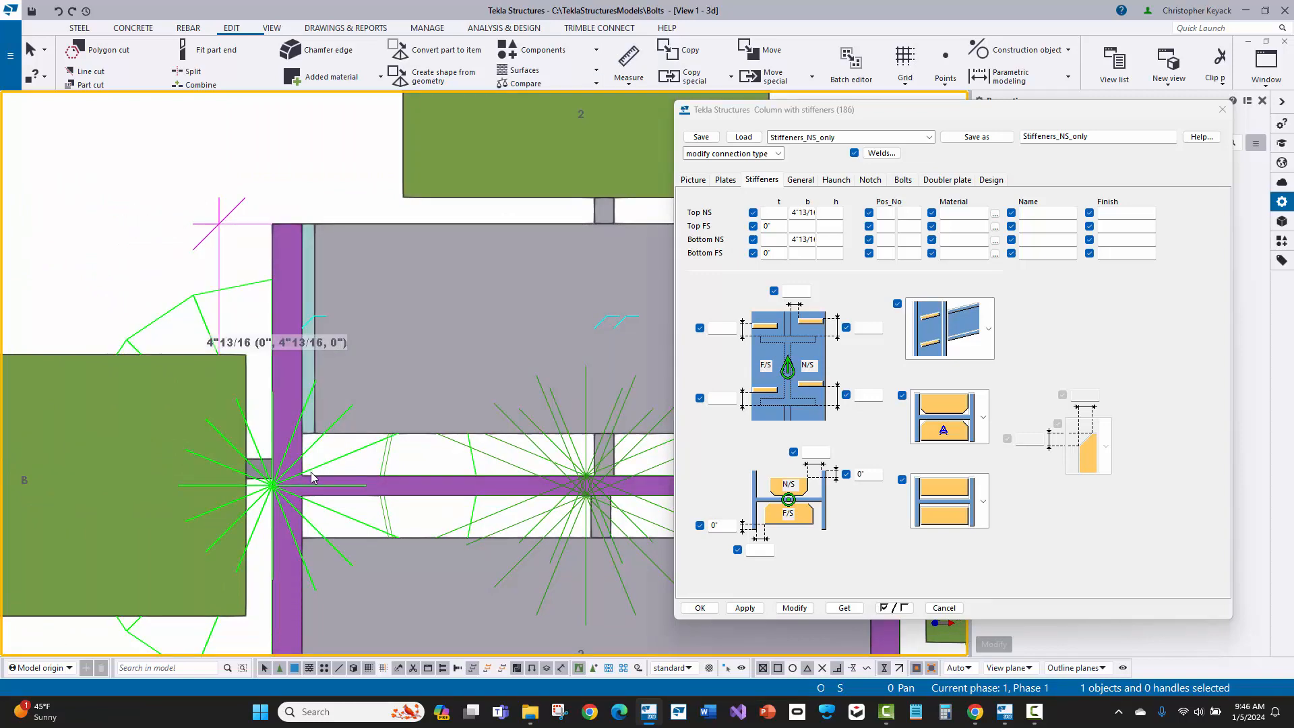
# Step: Show the W12X53 column with exact lines to display its web-to-flange fillets
pyautogui.click(312, 477)
pyautogui.rightClick(272, 245)
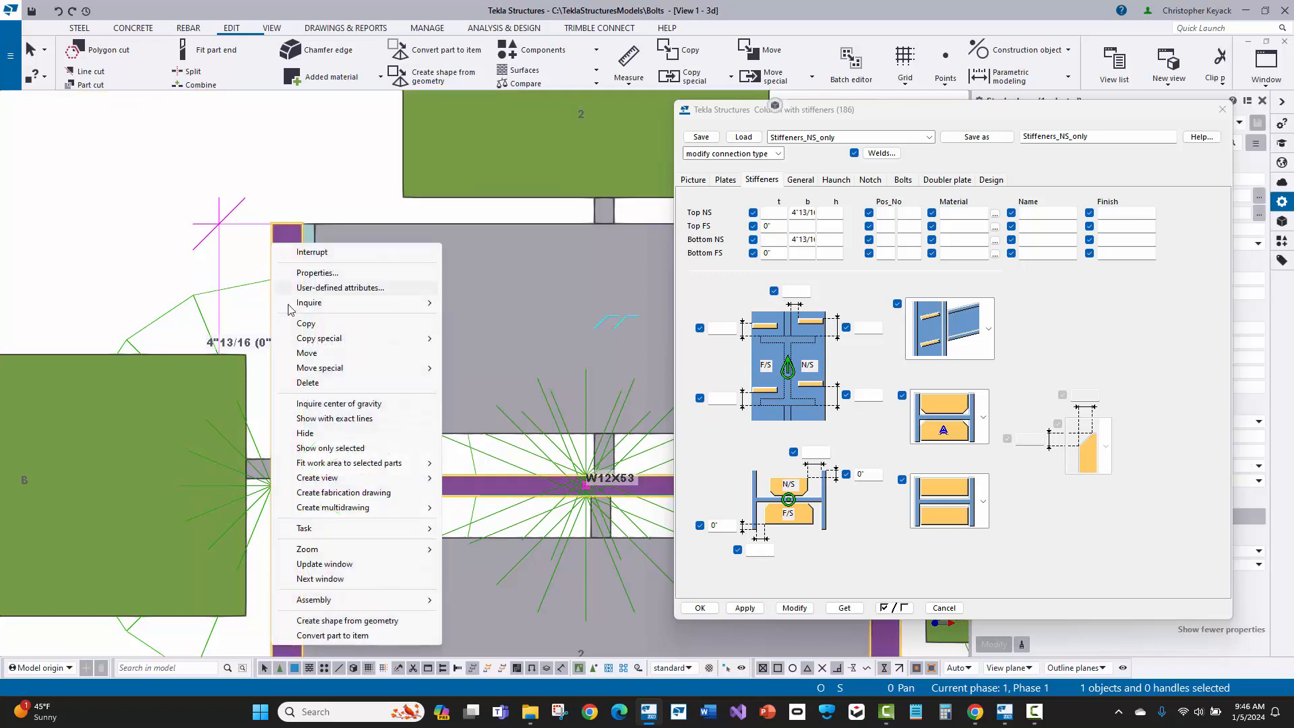
pyautogui.click(329, 419)
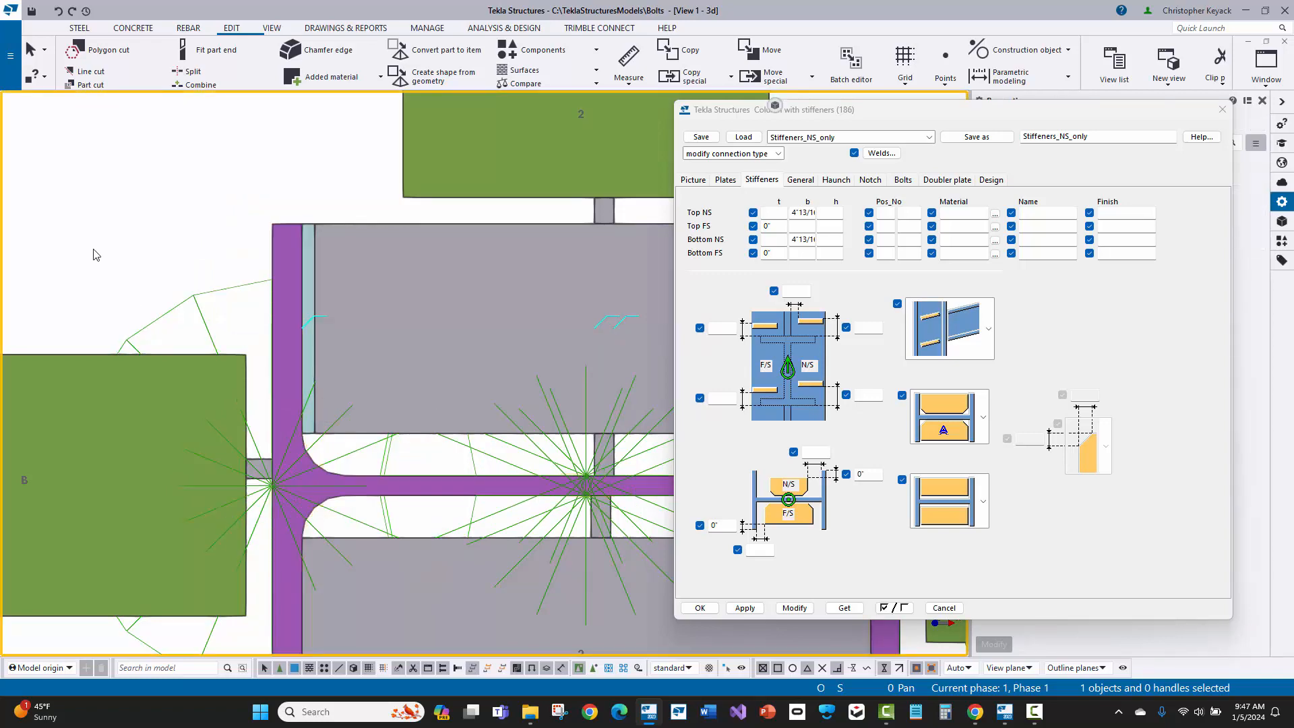
# Step: Look up Rounding radius 1 of the selected column's W12X53 profile in the profile catalog and close the catalog unchanged
pyautogui.click(275, 234)
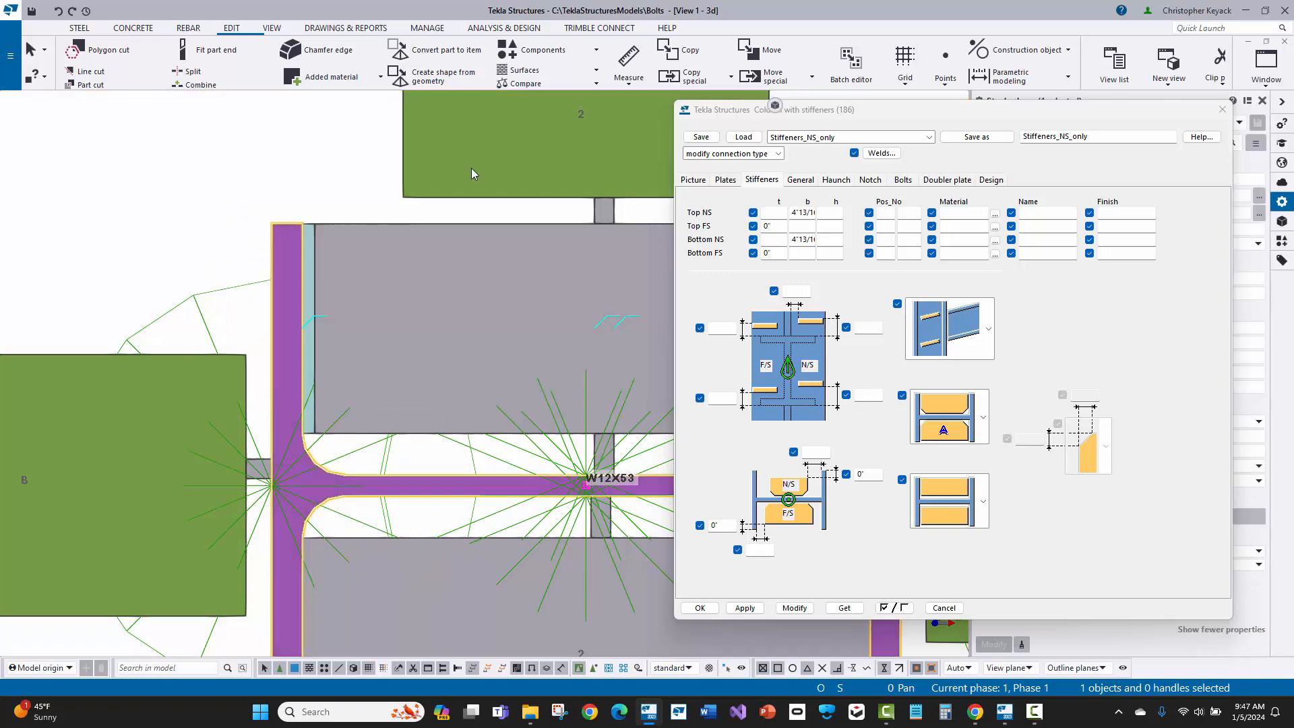
pyautogui.moveTo(723, 112); pyautogui.dragTo(422, 100)
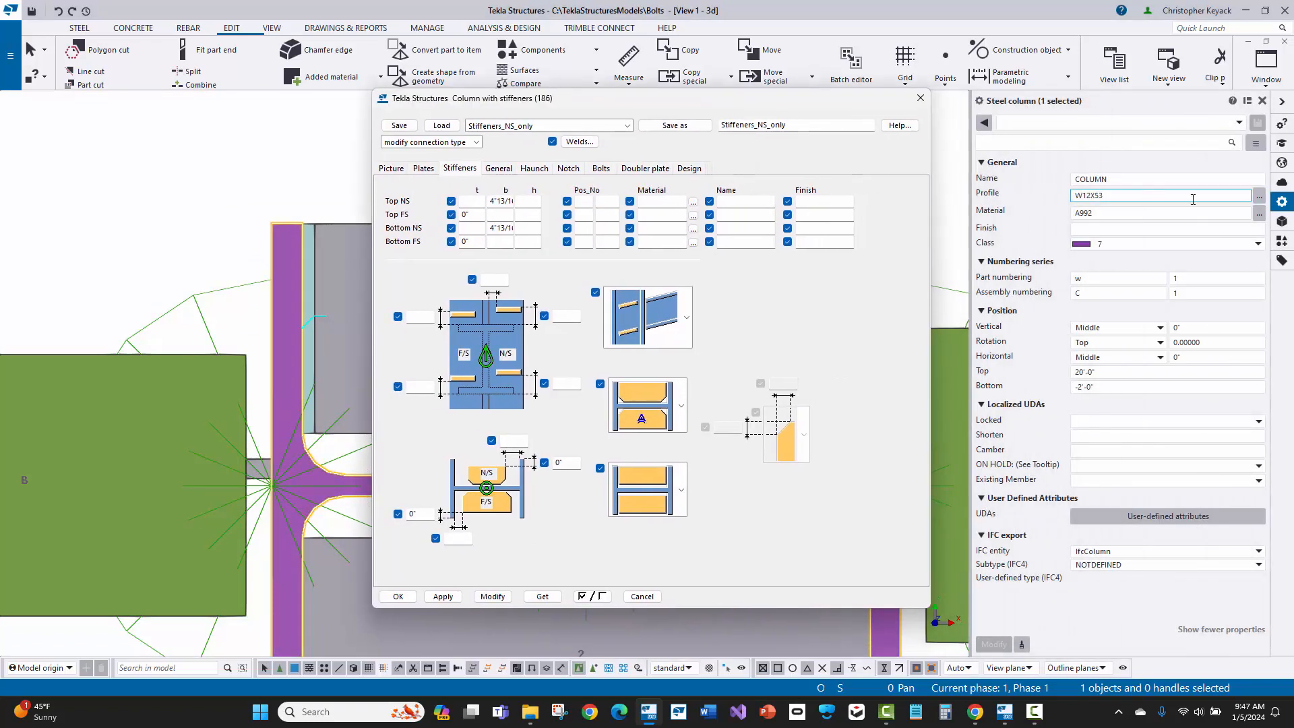
pyautogui.click(1259, 196)
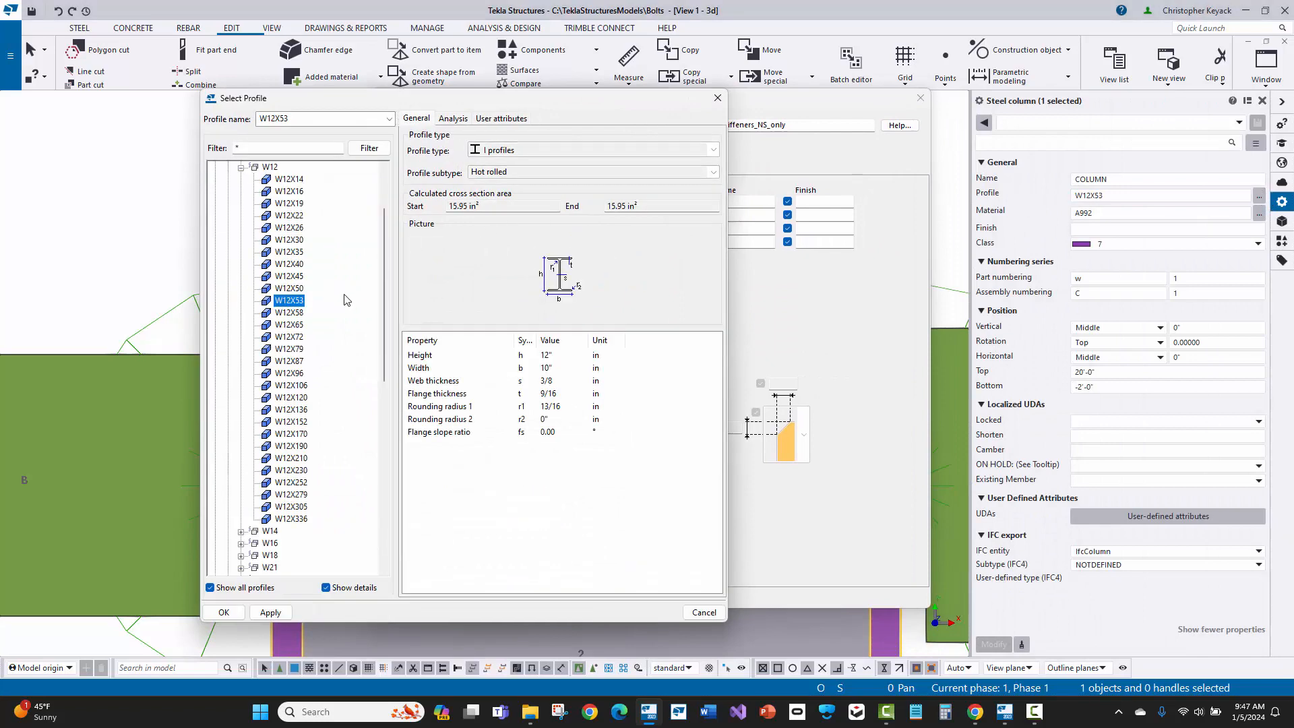
pyautogui.click(544, 407)
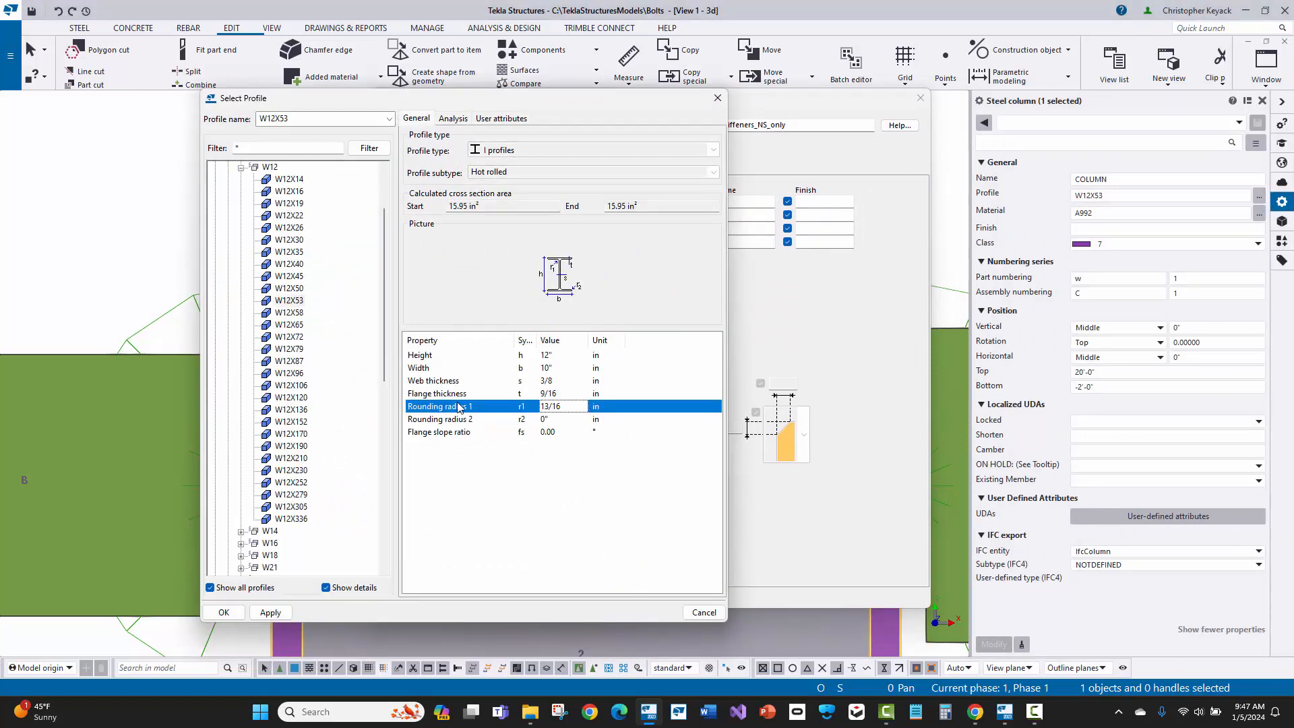
pyautogui.click(716, 99)
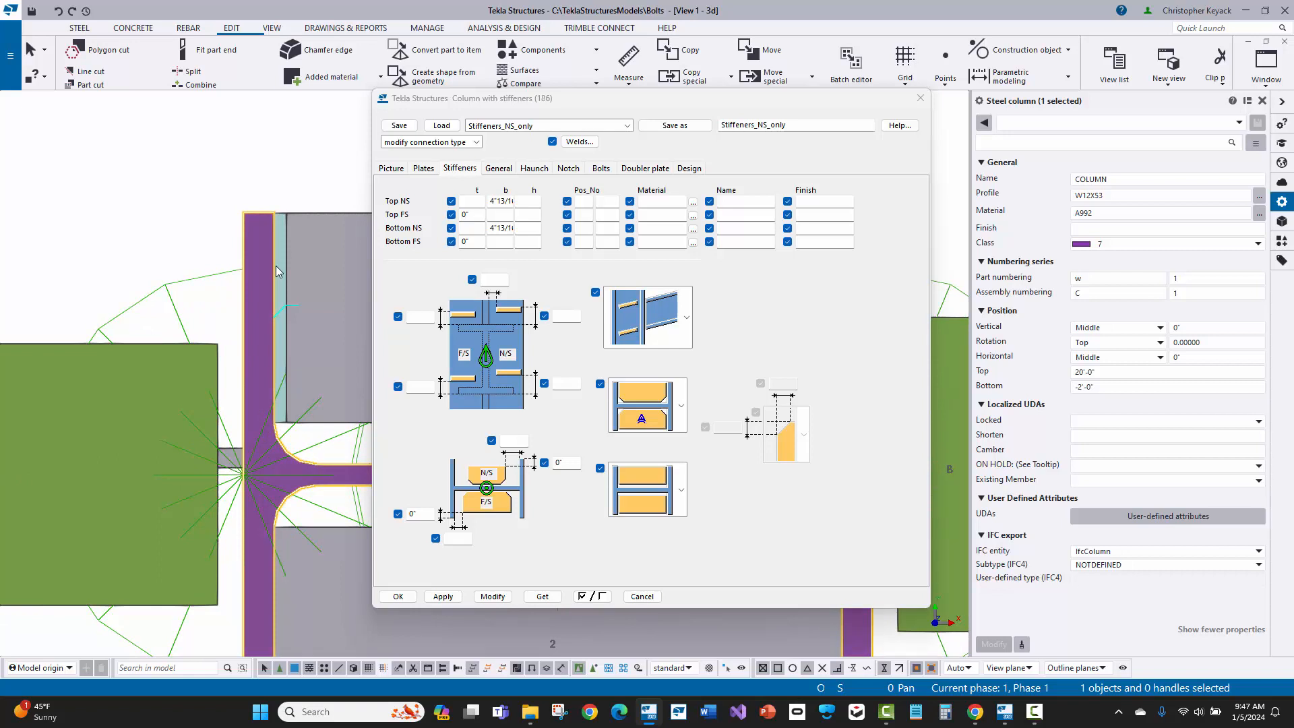
pyautogui.moveTo(276, 267); pyautogui.dragTo(227, 257, button='middle')
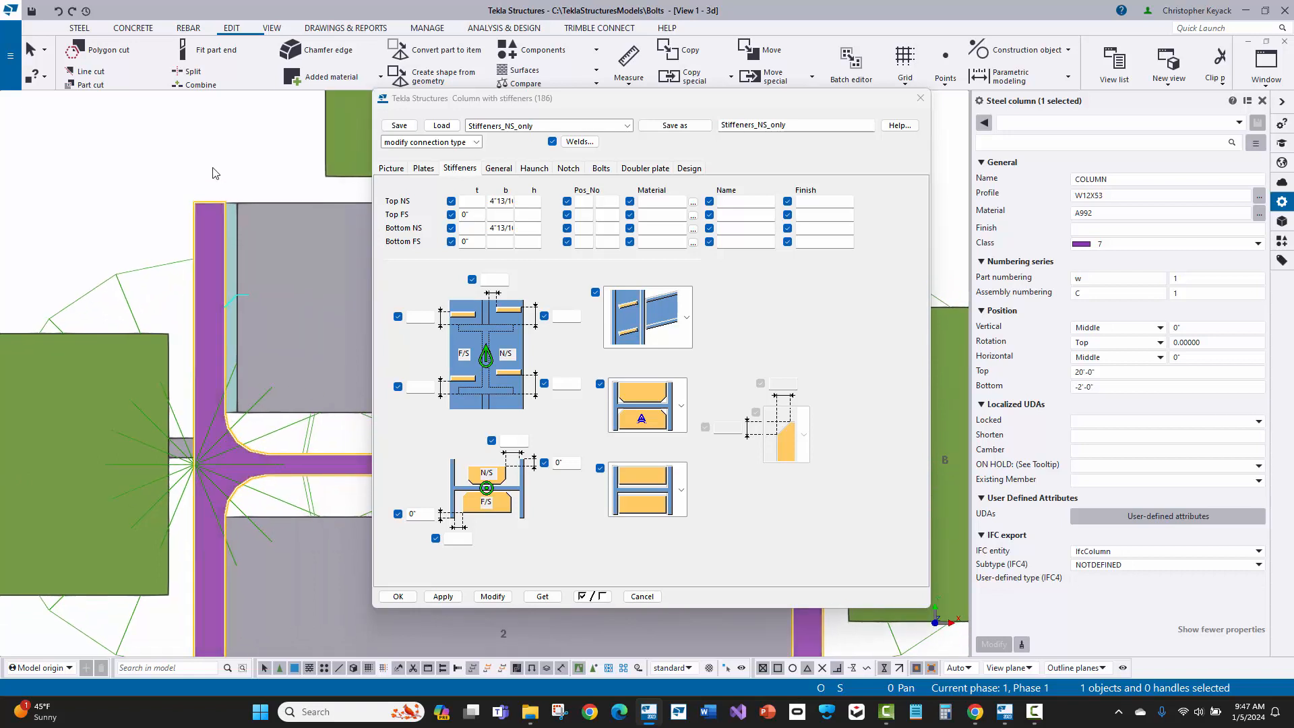